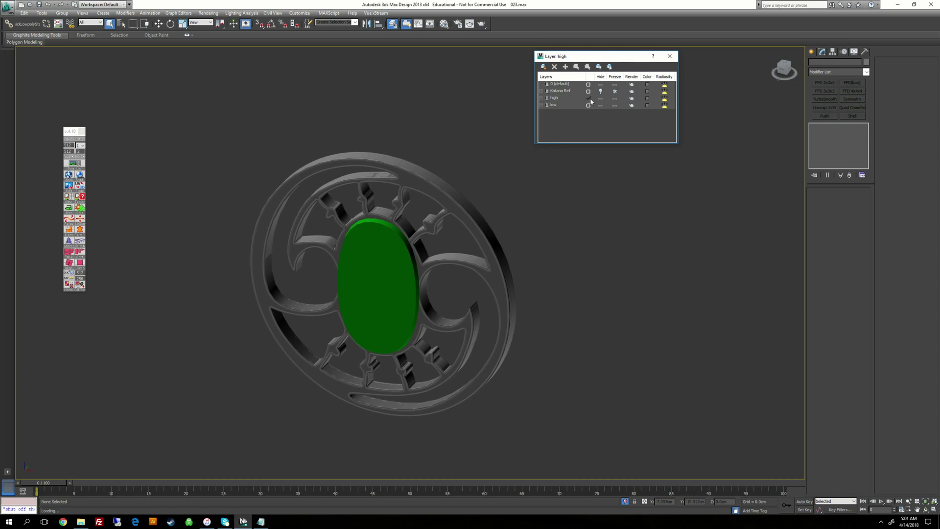
# Hide the high layer and exit isolation mode so the whole low-poly sword is displayed.
pyautogui.click(601, 98)
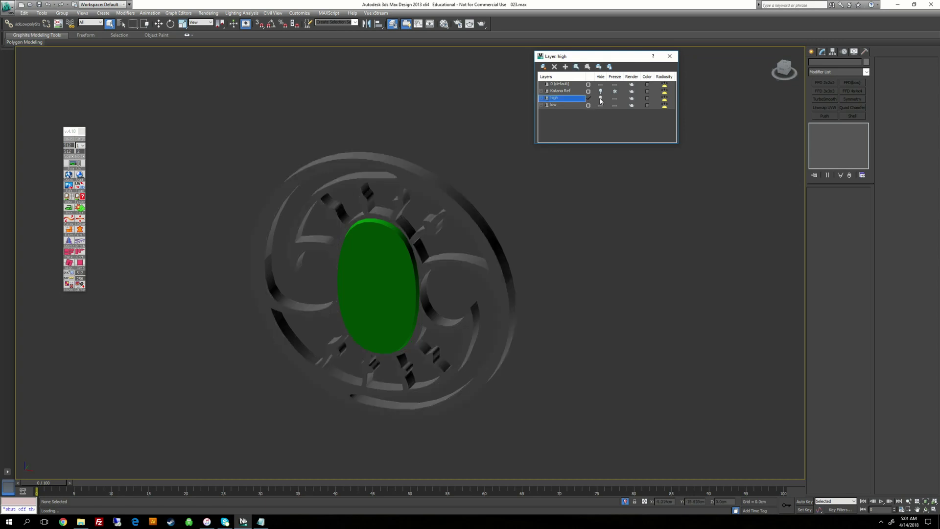
pyautogui.moveTo(530, 167); pyautogui.dragTo(497, 168, button='middle')
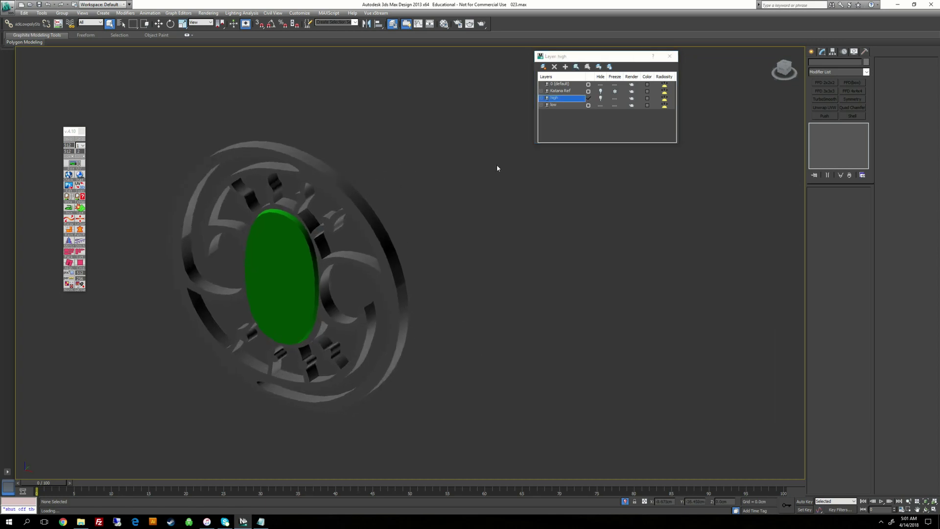
pyautogui.click(624, 502)
pyautogui.scroll(-4, 410, 263)
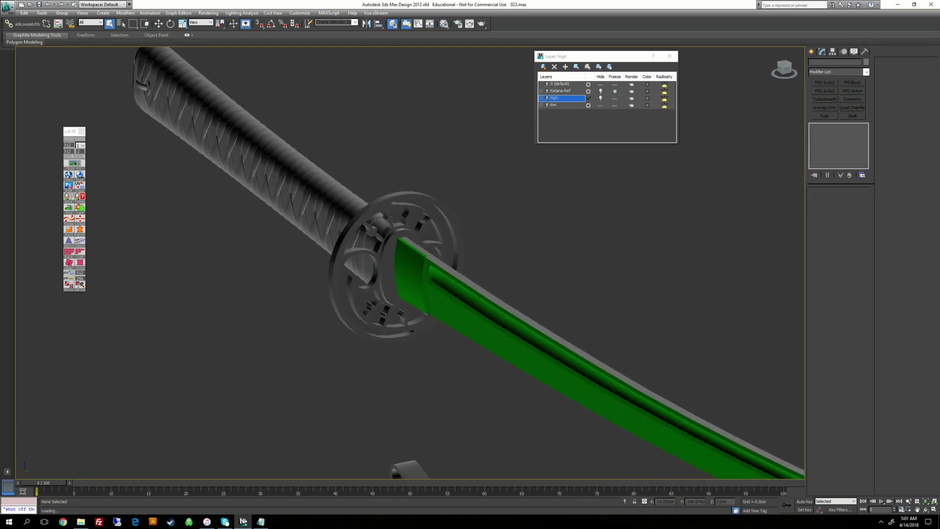
# Try raising the grip wrap off the handle along Z, and undo the move.
pyautogui.click(252, 142)
pyautogui.keyDown('alt'); pyautogui.moveTo(372, 206); pyautogui.dragTo(206, 194, button='middle'); pyautogui.keyUp('alt')
pyautogui.moveTo(205, 194); pyautogui.dragTo(342, 197, button='middle')
pyautogui.press('w')
pyautogui.moveTo(419, 151); pyautogui.dragTo(418, 105)
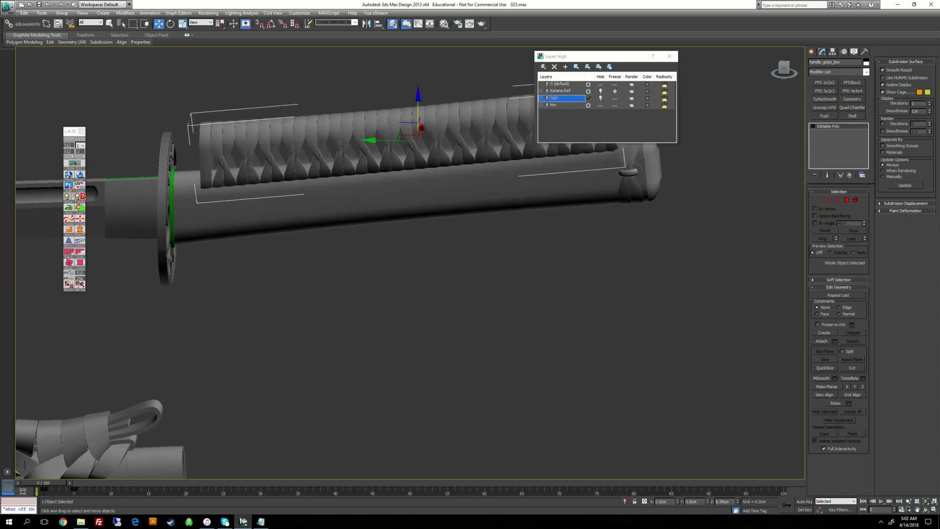
pyautogui.moveTo(418, 105); pyautogui.dragTo(304, 149, button='middle')
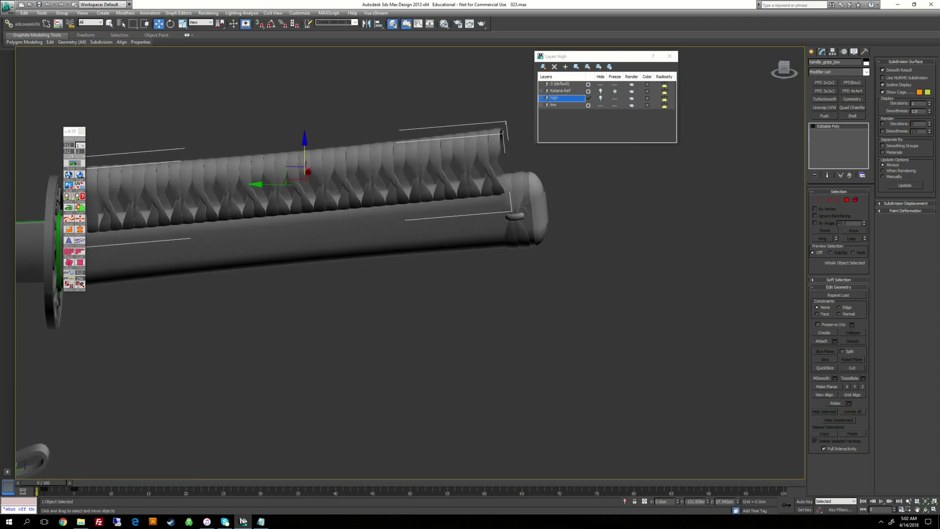
pyautogui.hotkey('ctrl', 'z')
# Try raising the trim piece at the pommel end of the handle along Z, and undo the move.
pyautogui.click(512, 195)
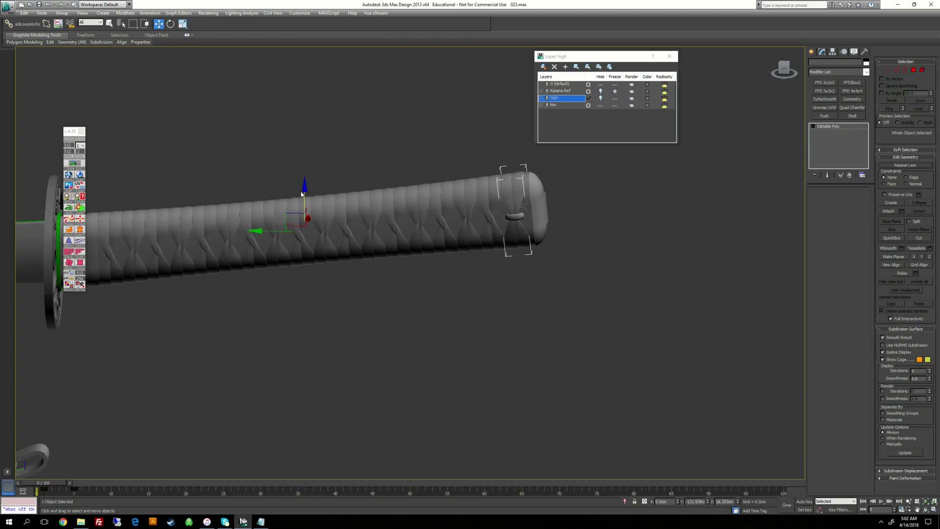
pyautogui.moveTo(305, 196); pyautogui.dragTo(304, 150)
pyautogui.hotkey('ctrl', 'z')
# Select the handle trim ring beside the guard and isolate it.
pyautogui.moveTo(296, 220); pyautogui.dragTo(508, 202, button='middle')
pyautogui.scroll(3, 175, 196)
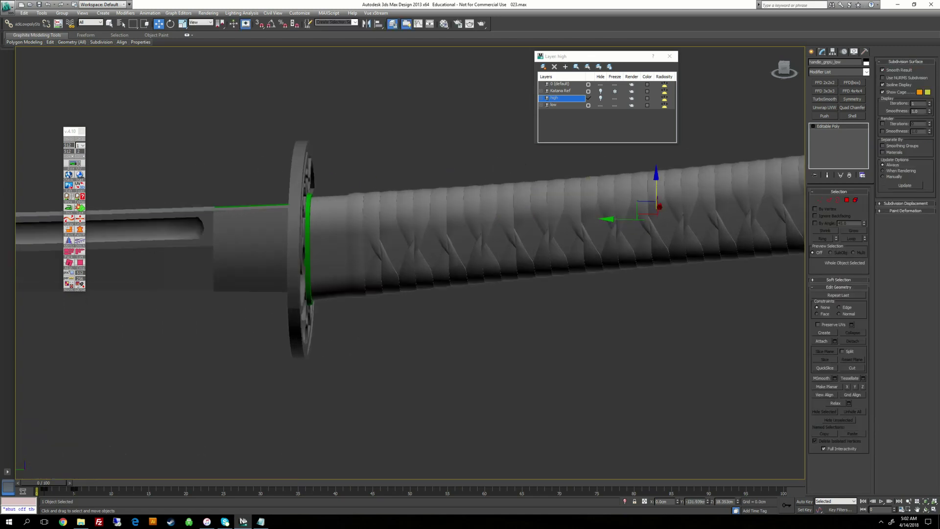
pyautogui.click(334, 235)
pyautogui.moveTo(334, 235)
pyautogui.keyDown('alt'); pyautogui.mouseDown(button='middle')
pyautogui.moveTo(294, 333)
pyautogui.moveTo(334, 236)
pyautogui.moveTo(349, 238)
pyautogui.mouseUp(button='middle'); pyautogui.keyUp('alt')
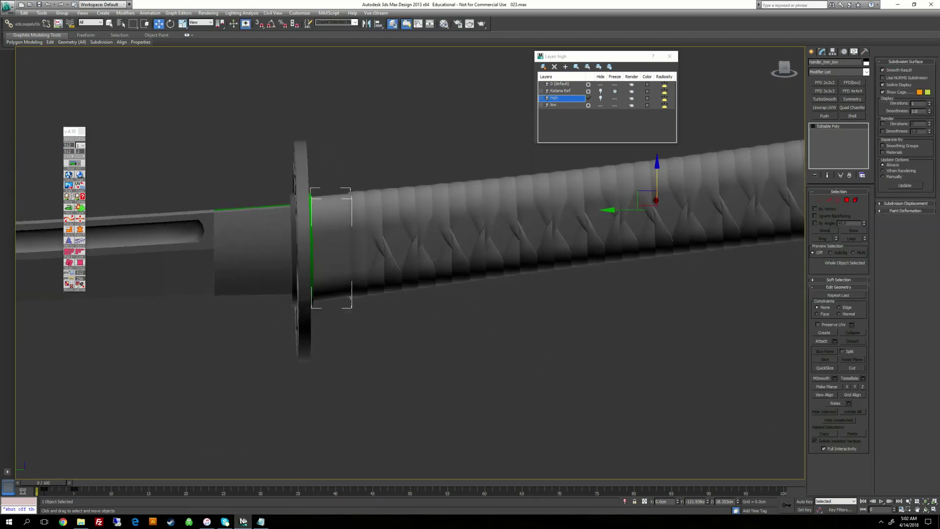
pyautogui.click(624, 502)
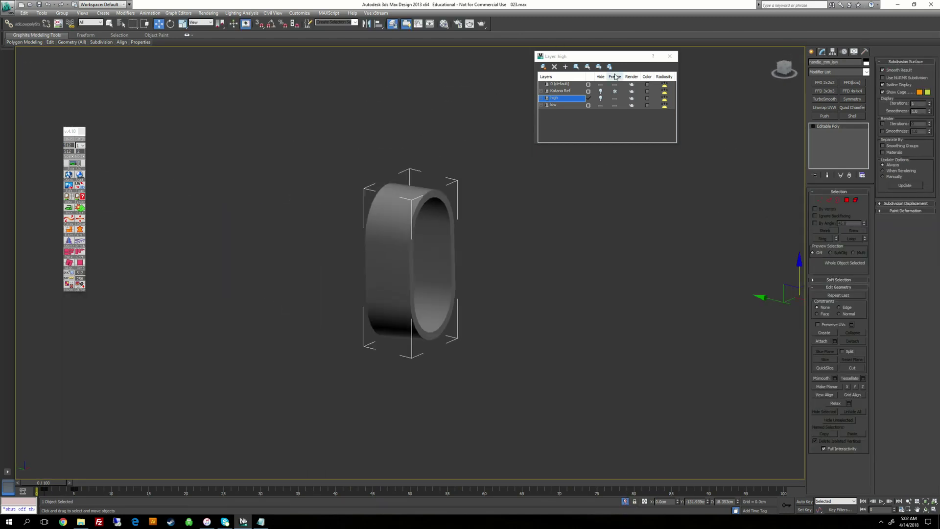
# Reset the handle trim's transform with Reset XForm and convert it to an Editable Poly.
pyautogui.click(865, 52)
pyautogui.click(822, 144)
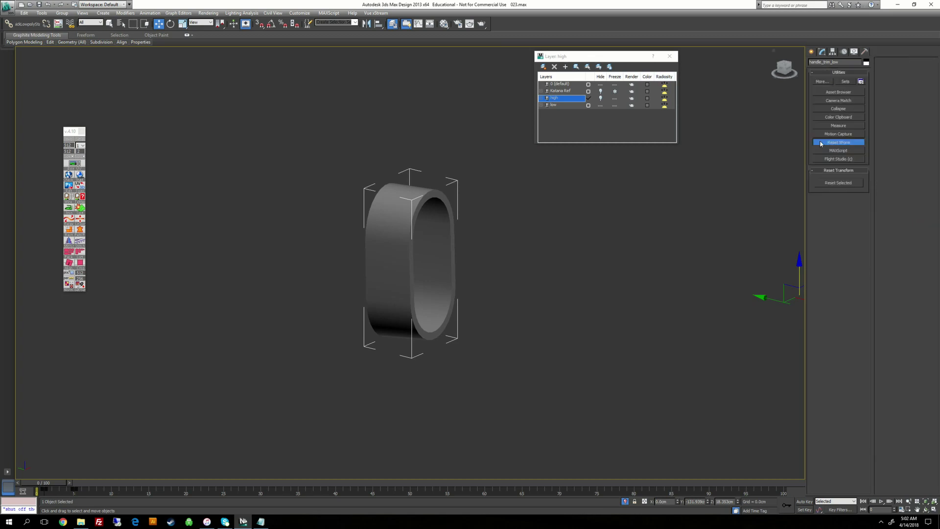
pyautogui.click(838, 183)
pyautogui.rightClick(494, 196)
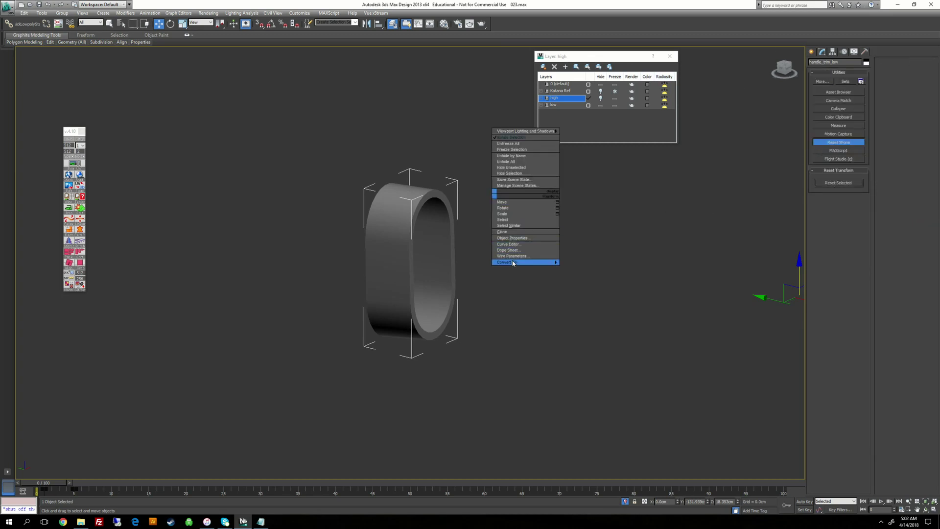
pyautogui.click(580, 266)
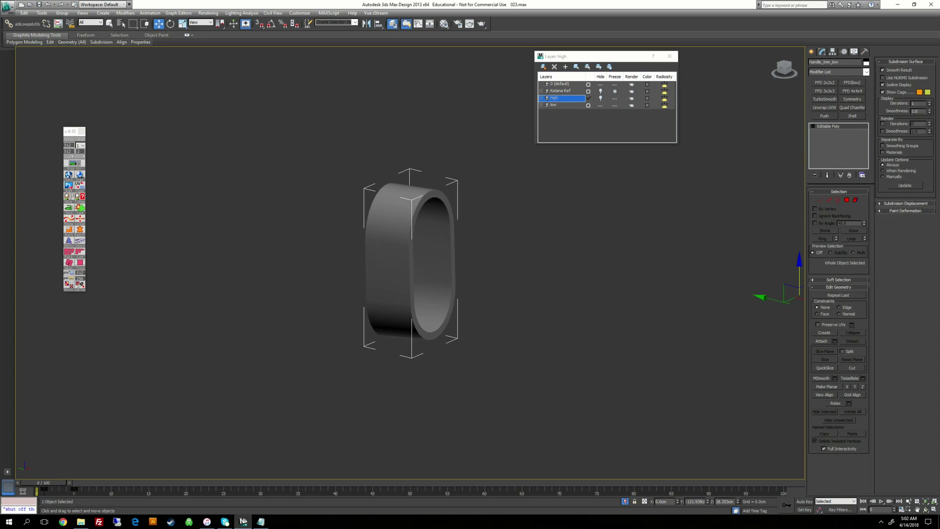
# Set the handle trim's display properties to By Object in its object properties, with Backface Cull off.
pyautogui.rightClick(400, 227)
pyautogui.click(426, 271)
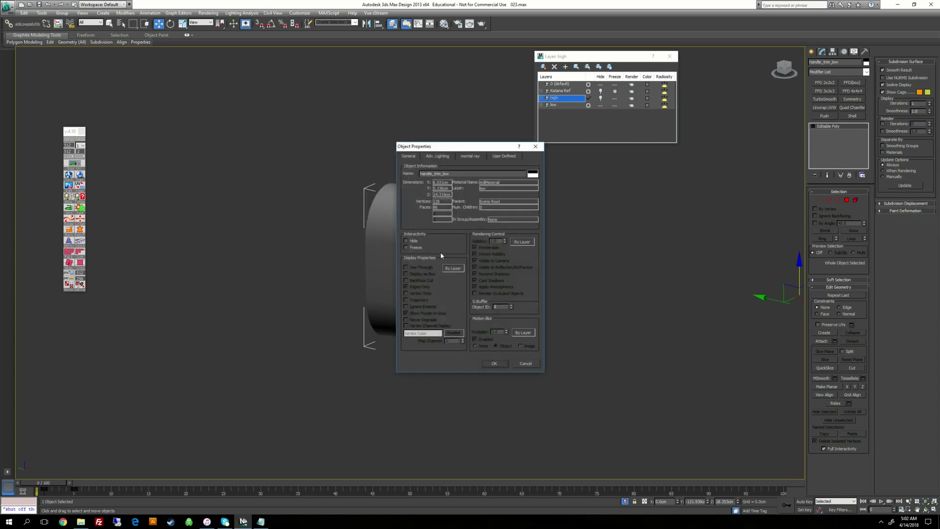
pyautogui.click(459, 269)
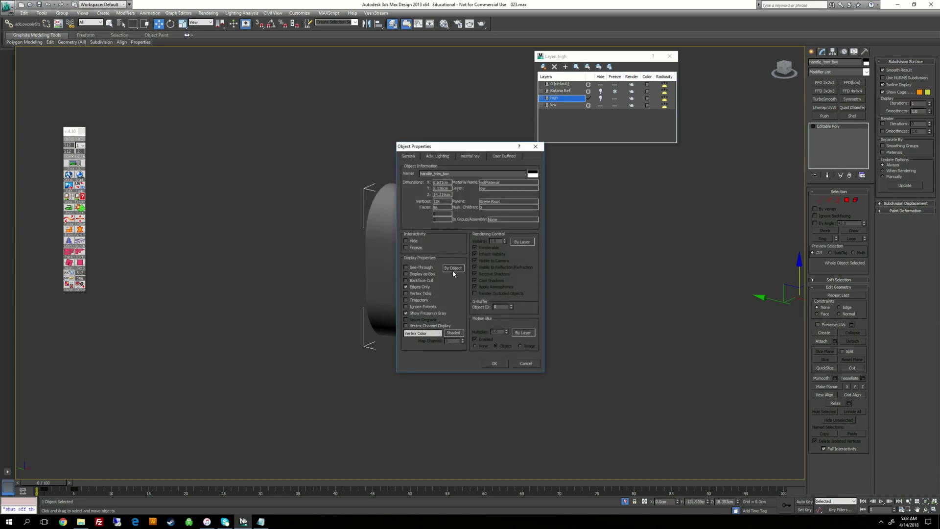
pyautogui.click(494, 365)
pyautogui.keyDown('alt'); pyautogui.moveTo(422, 272); pyautogui.dragTo(553, 282, button='middle'); pyautogui.keyUp('alt')
pyautogui.keyDown('alt'); pyautogui.moveTo(365, 274); pyautogui.dragTo(294, 234, button='middle'); pyautogui.keyUp('alt')
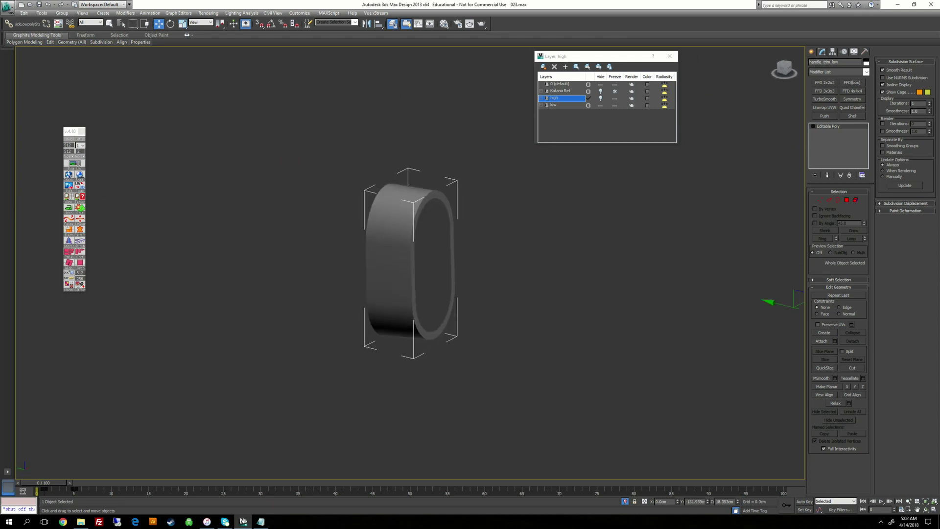
pyautogui.moveTo(392, 245)
pyautogui.keyDown('alt'); pyautogui.mouseDown(button='middle')
pyautogui.moveTo(403, 269)
pyautogui.moveTo(391, 232)
pyautogui.moveTo(401, 246)
pyautogui.mouseUp(button='middle'); pyautogui.keyUp('alt')
pyautogui.rightClick(391, 204)
pyautogui.click(417, 252)
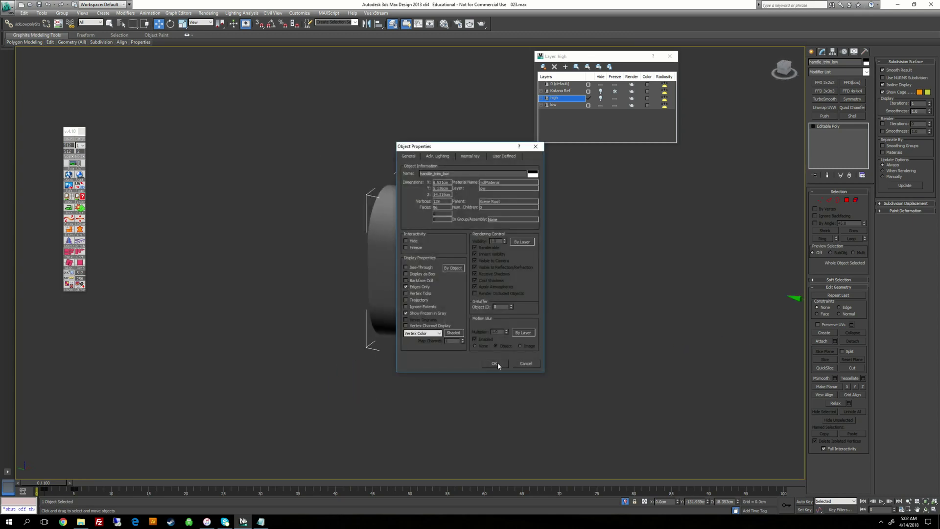
pyautogui.click(498, 365)
pyautogui.moveTo(431, 274)
pyautogui.keyDown('alt'); pyautogui.mouseDown(button='middle')
pyautogui.moveTo(499, 277)
pyautogui.moveTo(424, 277)
pyautogui.mouseUp(button='middle'); pyautogui.keyUp('alt')
# Delete the full loop of rim polygons on one open end of the handle trim.
pyautogui.click(813, 126)
pyautogui.click(832, 150)
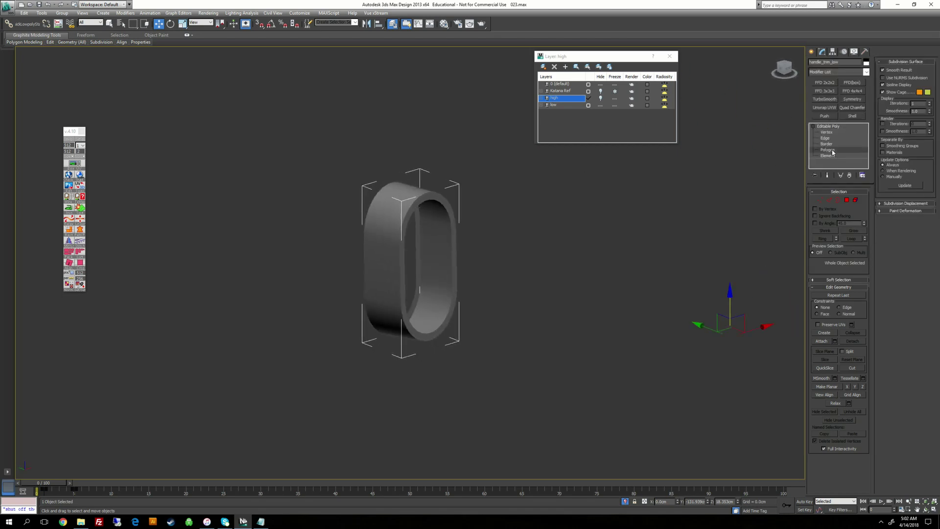
pyautogui.click(479, 235)
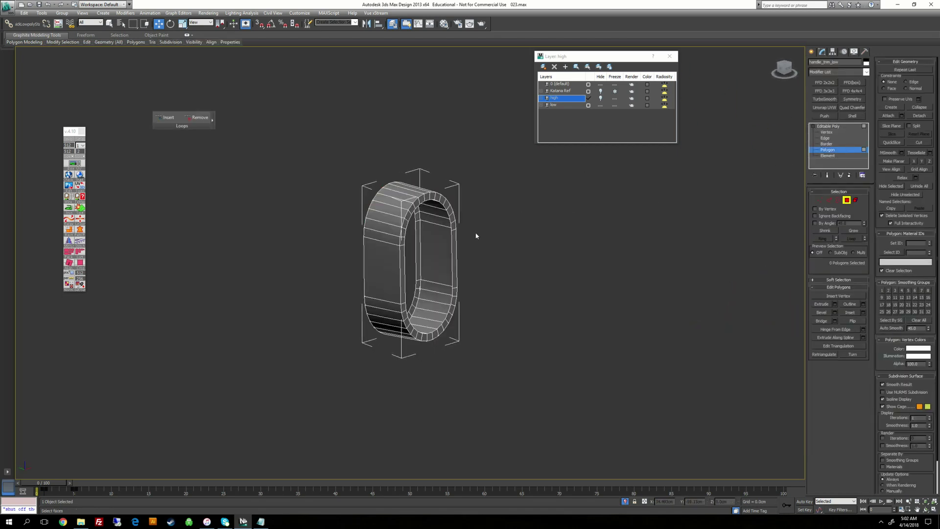
pyautogui.scroll(3, 476, 240)
pyautogui.click(440, 202)
pyautogui.keyDown('shift'); pyautogui.click(447, 206); pyautogui.keyUp('shift')
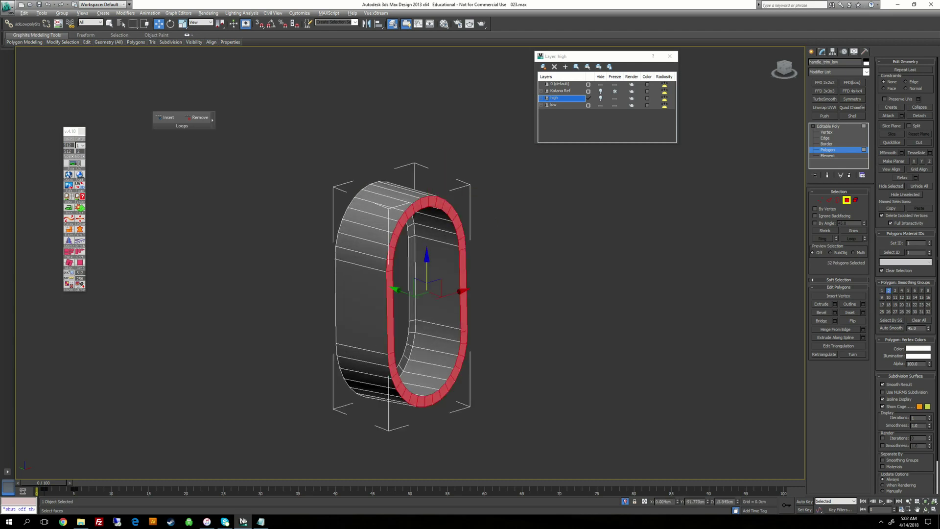
pyautogui.keyDown('alt'); pyautogui.moveTo(447, 207); pyautogui.dragTo(456, 208, button='middle'); pyautogui.keyUp('alt')
pyautogui.click(479, 223)
# Delete the rim polygon loop on the opposite end of the handle trim and its inner wall.
pyautogui.keyDown('alt'); pyautogui.moveTo(387, 241); pyautogui.dragTo(495, 238, button='middle'); pyautogui.keyUp('alt')
pyautogui.click(406, 218)
pyautogui.keyDown('shift'); pyautogui.click(413, 225); pyautogui.keyUp('shift')
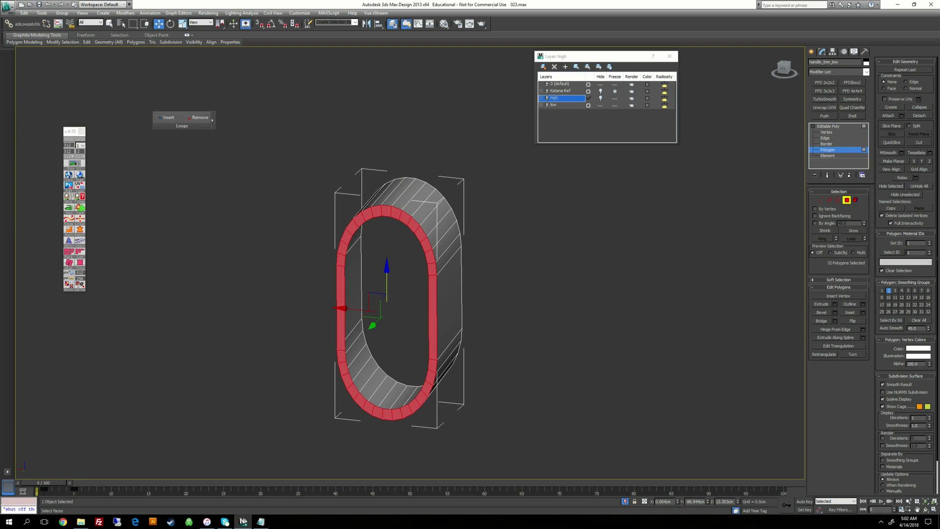
pyautogui.press('Delete')
pyautogui.keyDown('alt'); pyautogui.moveTo(413, 225); pyautogui.dragTo(343, 226, button='middle'); pyautogui.keyUp('alt')
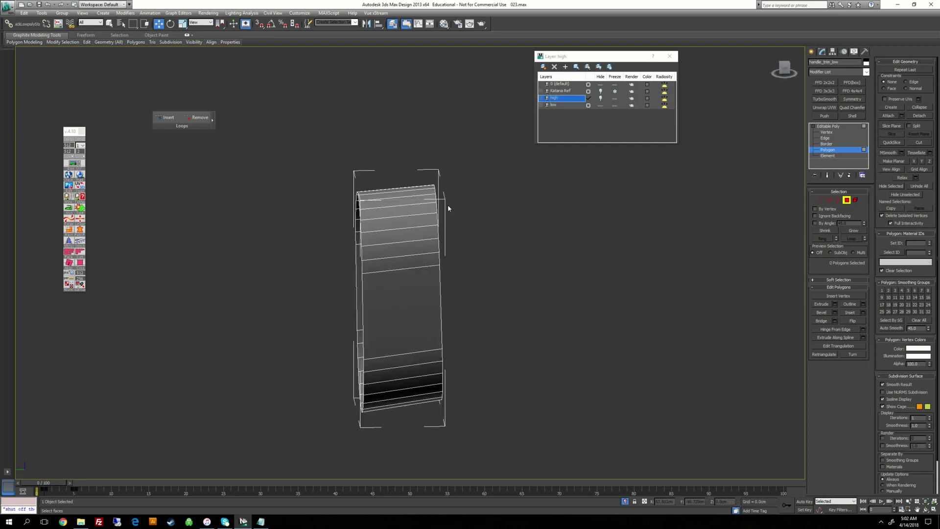
pyautogui.keyDown('alt'); pyautogui.moveTo(467, 219); pyautogui.dragTo(416, 262, button='middle'); pyautogui.keyUp('alt')
pyautogui.keyDown('alt'); pyautogui.moveTo(431, 216); pyautogui.dragTo(404, 221, button='middle'); pyautogui.keyUp('alt')
pyautogui.scroll(-3, 424, 208)
pyautogui.scroll(3, 424, 208)
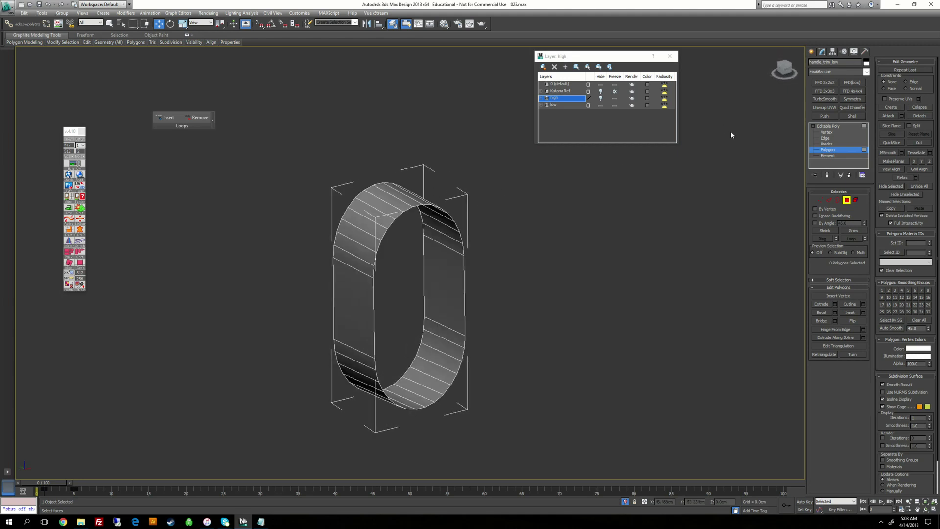
# Add an Unwrap UVW modifier to the handle trim and select all of its faces for UV editing.
pyautogui.click(832, 127)
pyautogui.click(827, 109)
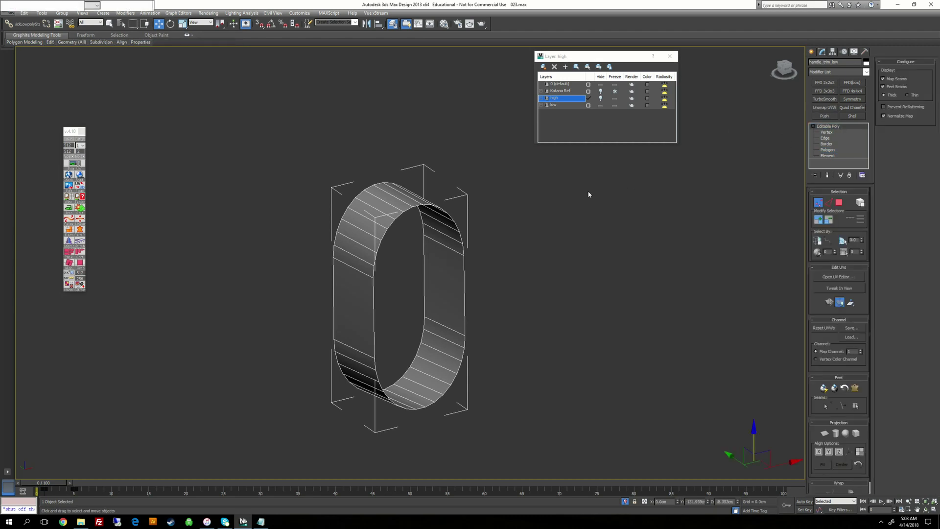
pyautogui.click(565, 73)
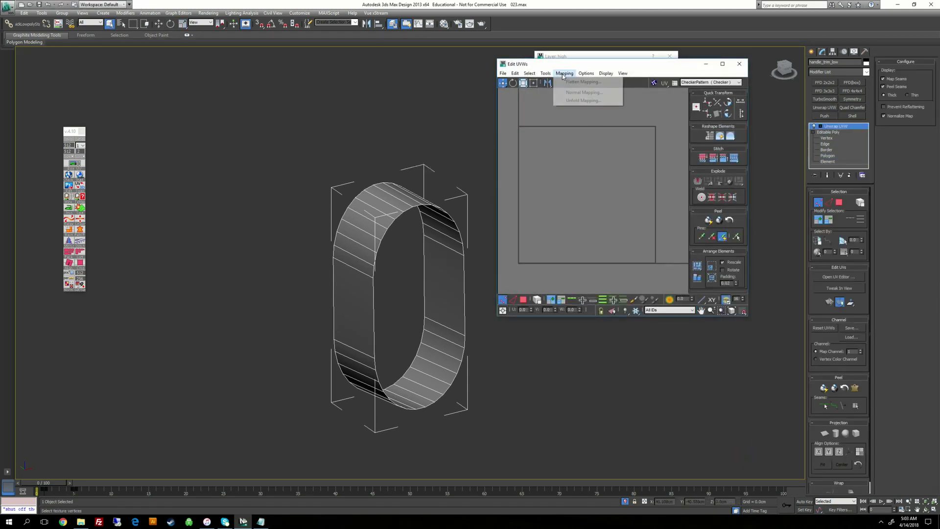
pyautogui.click(821, 126)
pyautogui.click(836, 143)
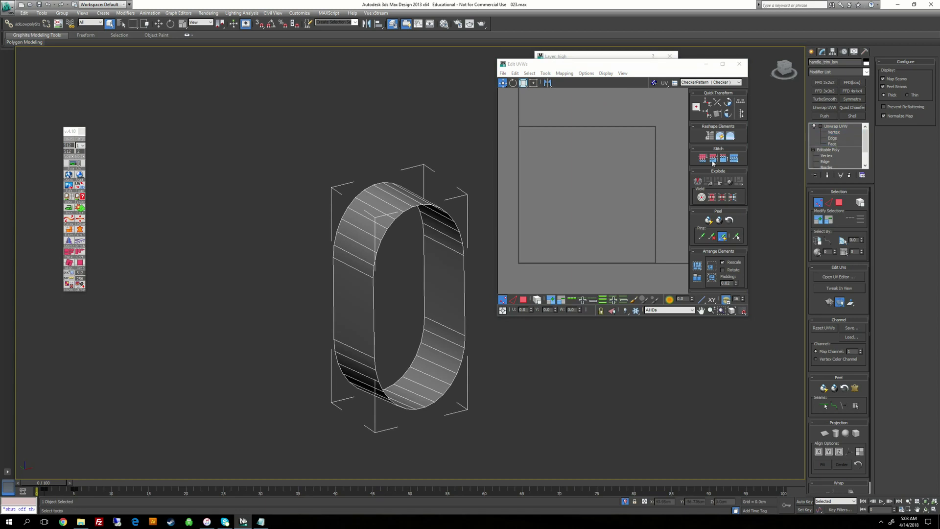
pyautogui.moveTo(577, 470); pyautogui.dragTo(576, 469)
# Apply Flatten Mapping with the default settings to the selected faces and clear the selection.
pyautogui.click(564, 74)
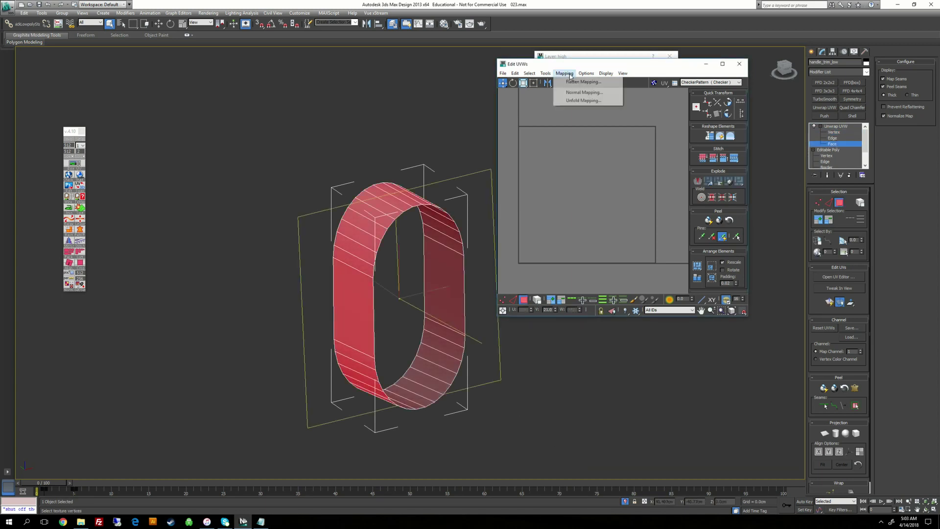
pyautogui.click(583, 81)
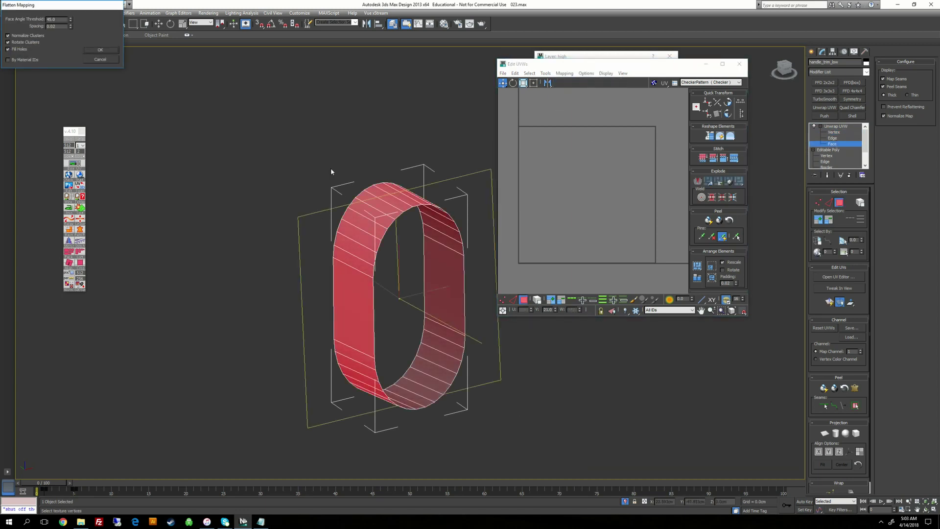
pyautogui.click(97, 51)
pyautogui.click(636, 171)
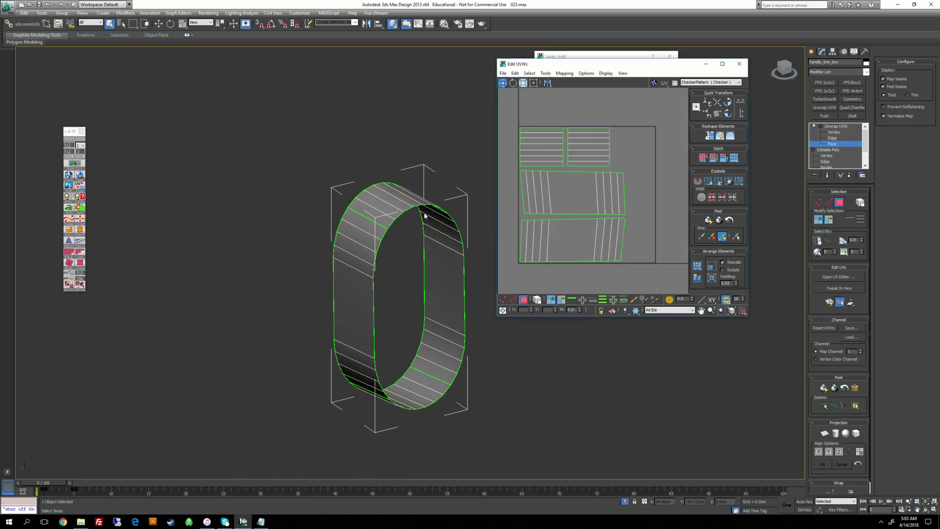
# Stitch the four UV islands of the handle trim together along their end edges into one continuous strip.
pyautogui.keyDown('alt'); pyautogui.moveTo(424, 212); pyautogui.dragTo(396, 236, button='middle'); pyautogui.keyUp('alt')
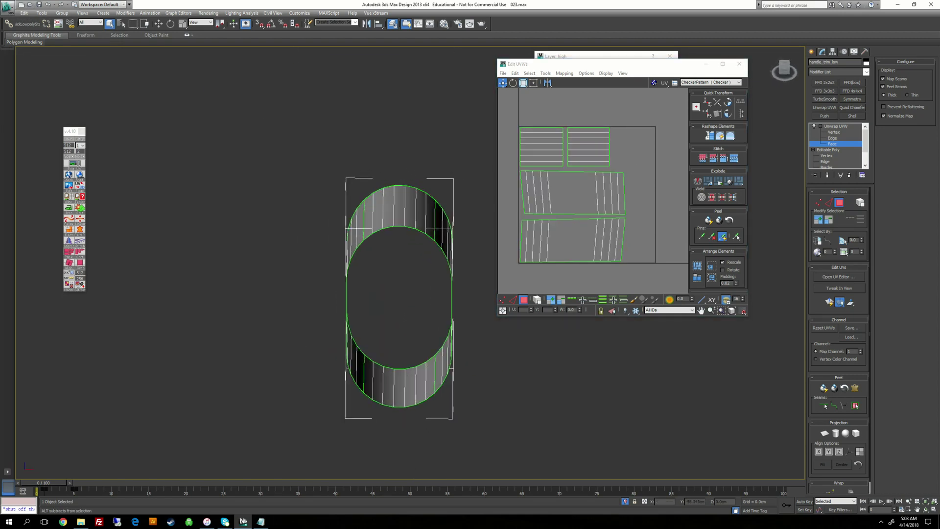
pyautogui.press('2')
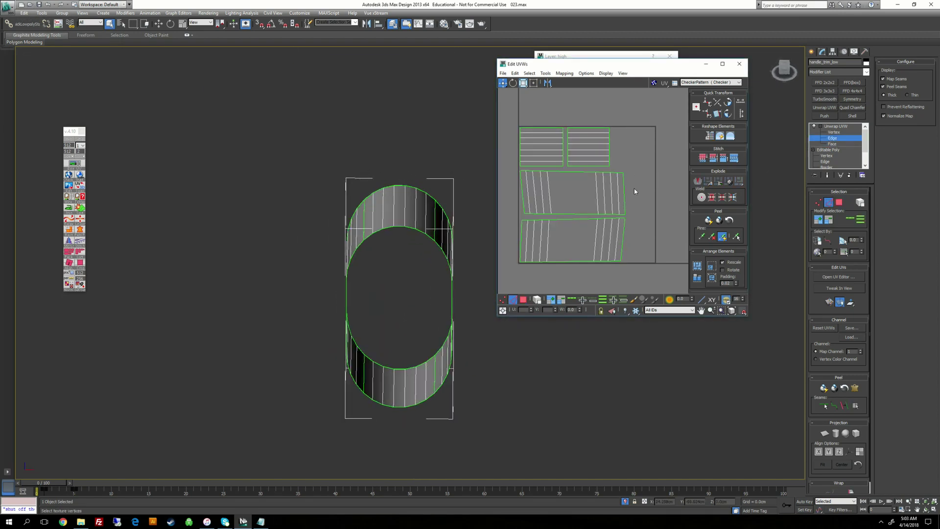
pyautogui.click(625, 201)
pyautogui.press('s')
pyautogui.click(662, 190)
pyautogui.press('s')
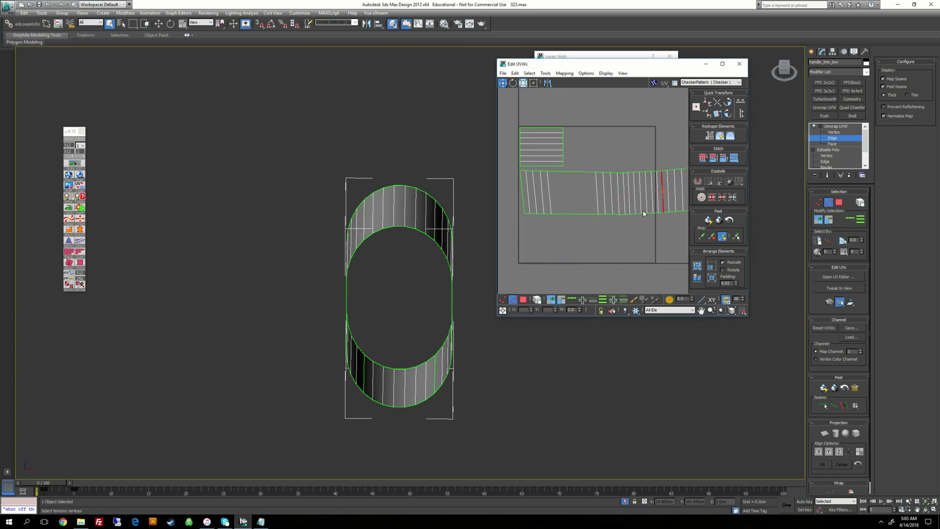
pyautogui.moveTo(644, 175); pyautogui.dragTo(517, 170, button='middle')
pyautogui.click(636, 178)
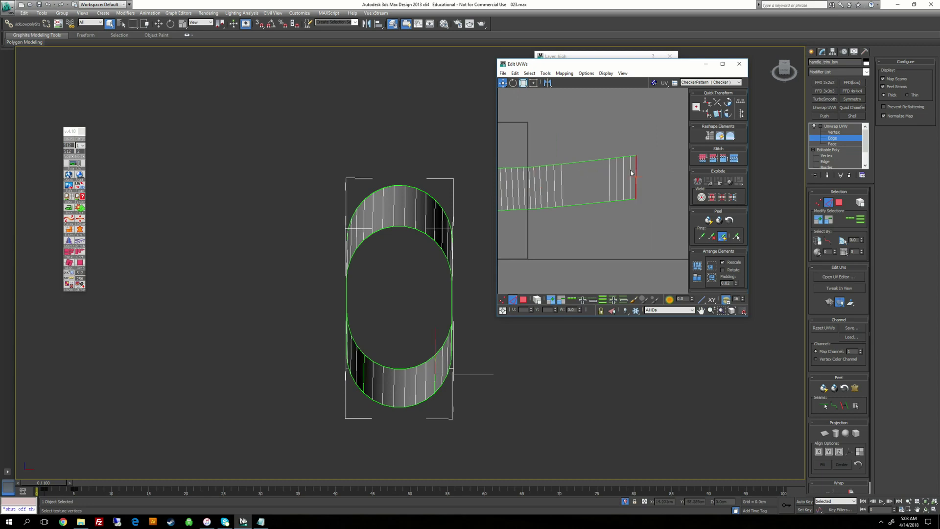
pyautogui.press('s')
pyautogui.click(586, 210)
pyautogui.scroll(-3, 586, 204)
pyautogui.moveTo(556, 202); pyautogui.dragTo(587, 198, button='middle')
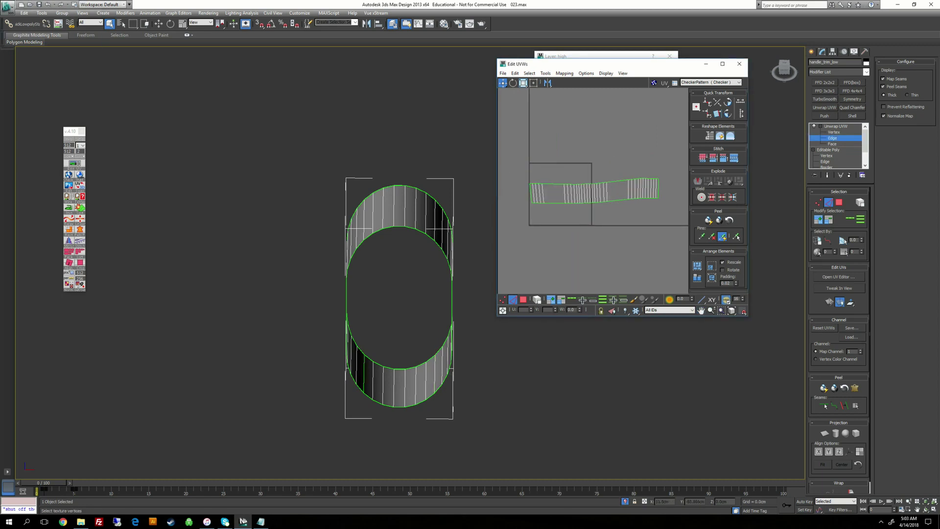
# Select all faces of the stitched UV strip and straighten it.
pyautogui.click(831, 144)
pyautogui.moveTo(510, 163); pyautogui.dragTo(681, 219)
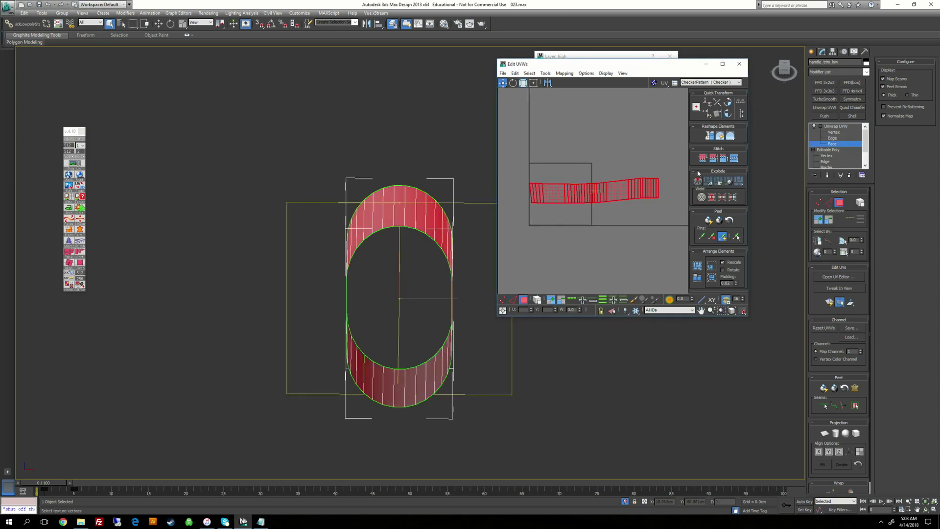
pyautogui.click(710, 136)
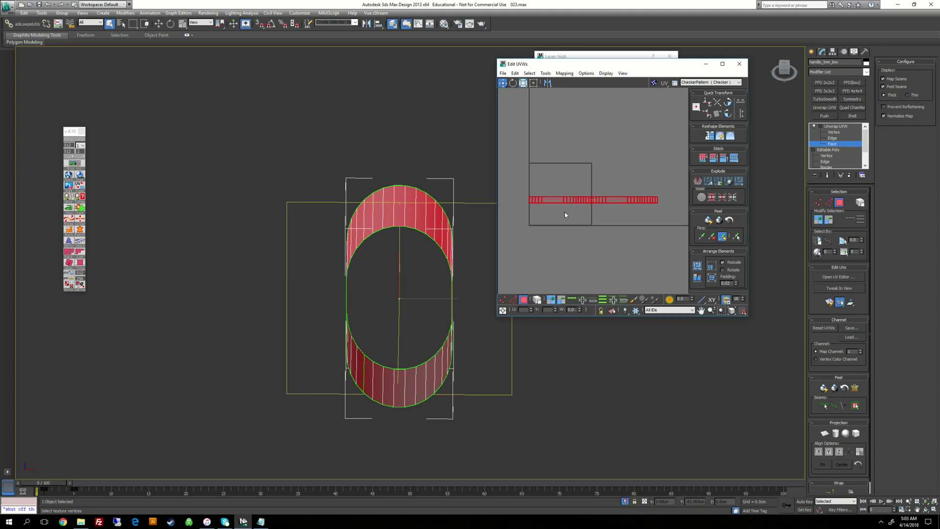
# Display the checker pattern on the handle trim and stretch the selected UV strip vertically to make the checks roughly square.
pyautogui.click(698, 83)
pyautogui.click(693, 90)
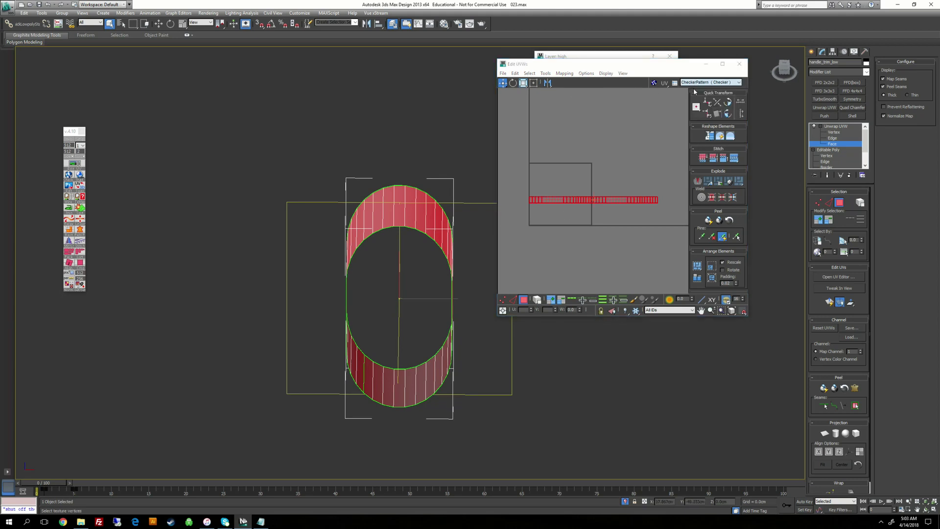
pyautogui.keyDown('alt'); pyautogui.moveTo(348, 198); pyautogui.dragTo(467, 239, button='middle'); pyautogui.keyUp('alt')
pyautogui.scroll(2, 486, 220)
pyautogui.scroll(-1, 588, 204)
pyautogui.click(523, 82)
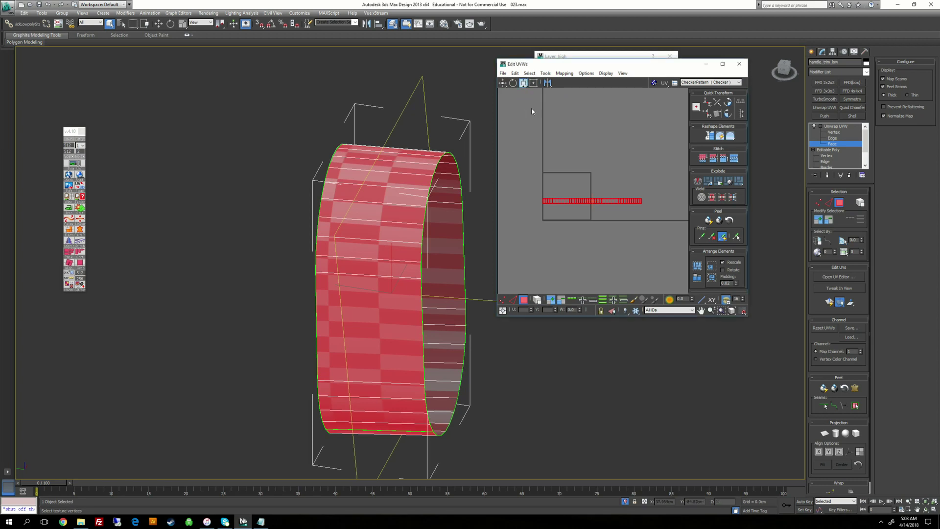
pyautogui.moveTo(590, 199); pyautogui.dragTo(589, 177)
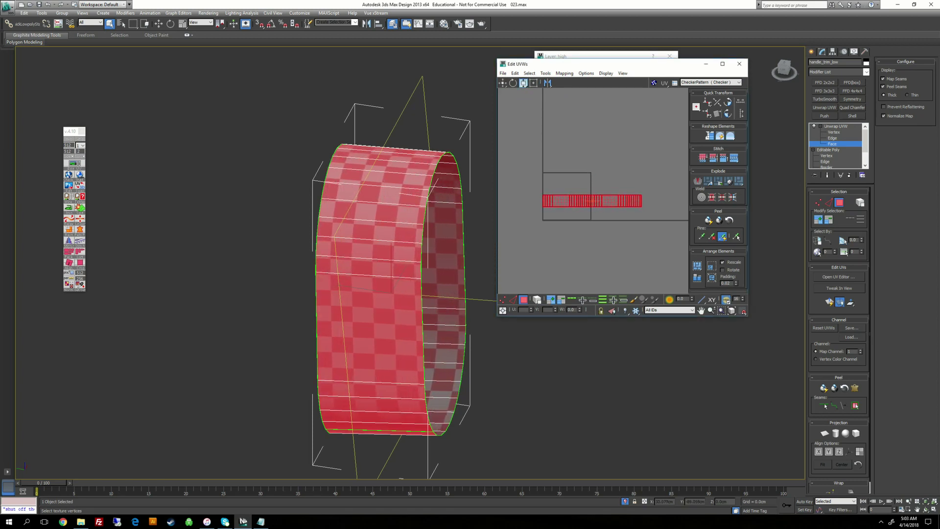
pyautogui.moveTo(441, 245)
pyautogui.keyDown('alt'); pyautogui.mouseDown(button='middle')
pyautogui.moveTo(443, 299)
pyautogui.moveTo(463, 313)
pyautogui.moveTo(485, 247)
pyautogui.moveTo(447, 248)
pyautogui.mouseUp(button='middle'); pyautogui.keyUp('alt')
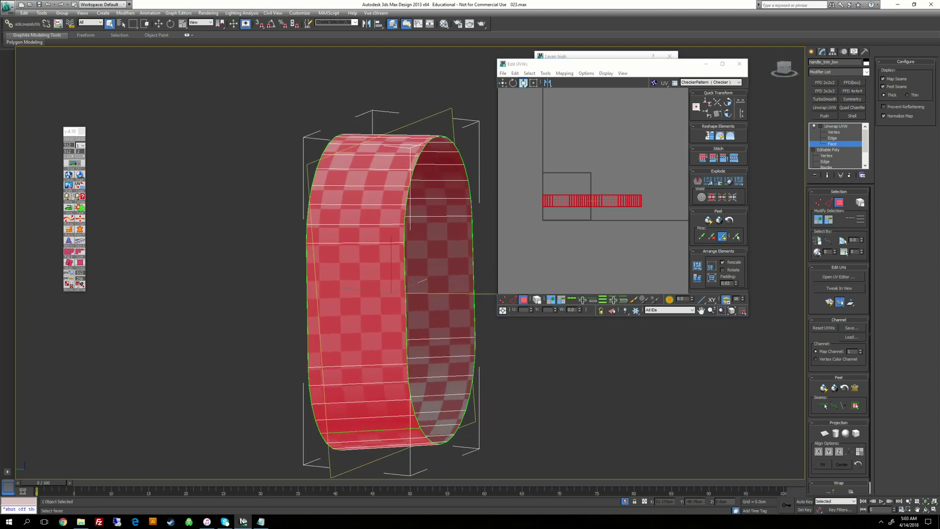
# Relax the selected UV strip until flat.
pyautogui.click(720, 138)
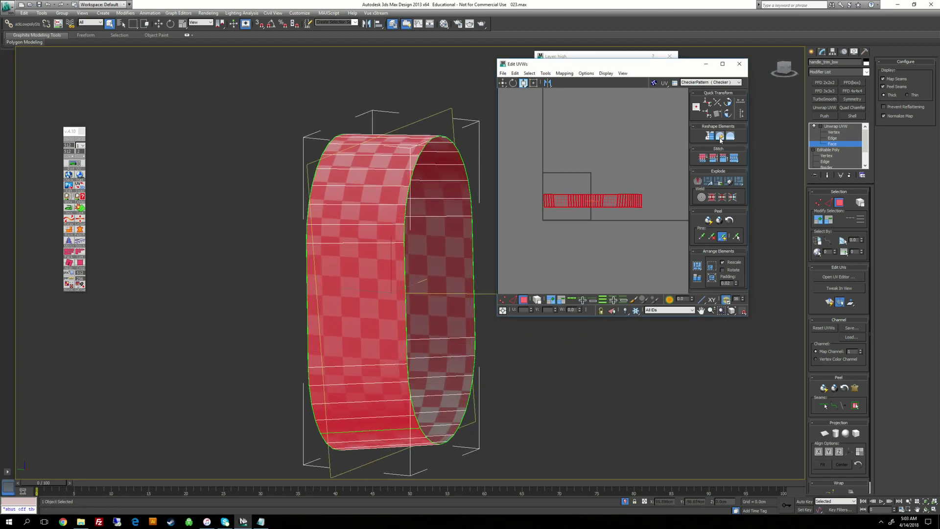
pyautogui.scroll(2, 561, 198)
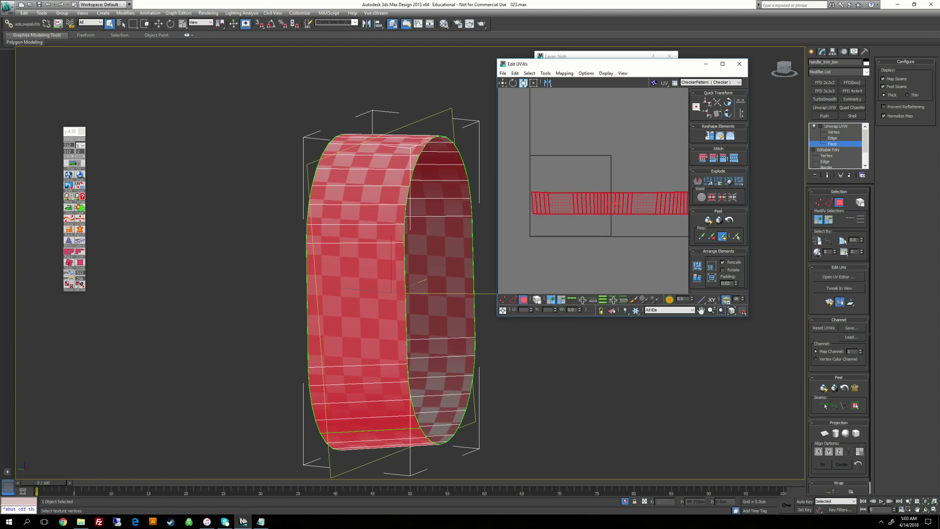
pyautogui.scroll(-1, 602, 196)
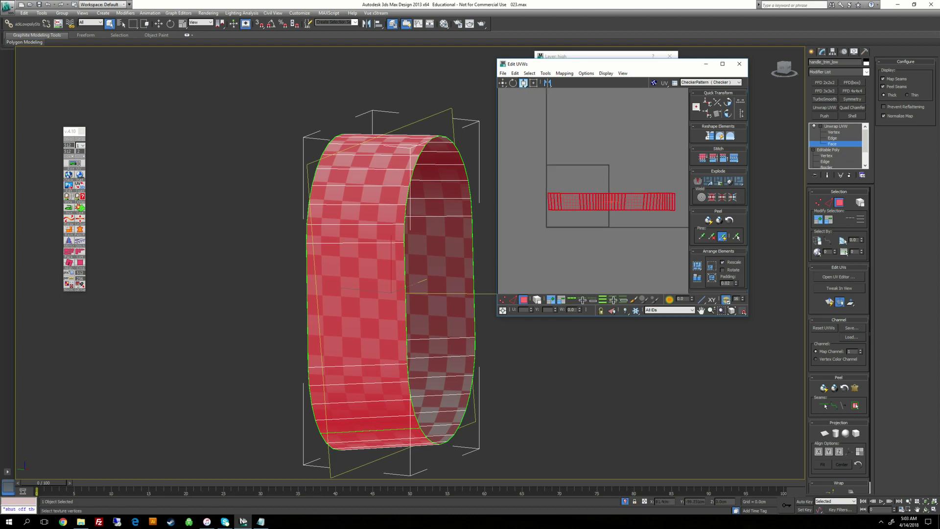
# Try straightening the relaxed UV strip, undo it, and clear the face selection.
pyautogui.click(710, 137)
pyautogui.hotkey('ctrl', 'z')
pyautogui.click(596, 229)
pyautogui.scroll(2, 607, 225)
pyautogui.moveTo(607, 225); pyautogui.dragTo(532, 236, button='middle')
pyautogui.scroll(-1, 532, 235)
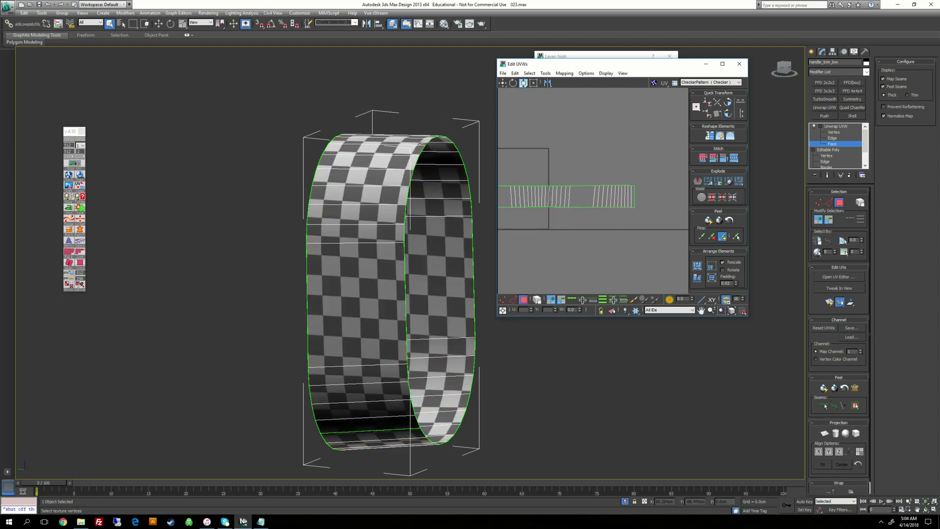
# Align the upper row of the strip's UV vertices horizontally, and do the same for the lower row.
pyautogui.keyDown('alt'); pyautogui.moveTo(441, 274); pyautogui.dragTo(505, 262, button='middle'); pyautogui.keyUp('alt')
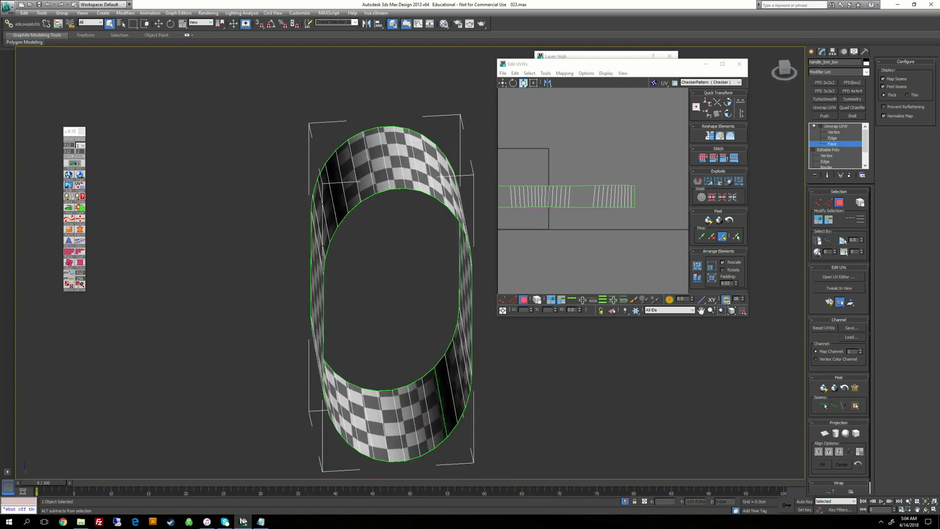
pyautogui.moveTo(538, 182); pyautogui.dragTo(580, 191, button='middle')
pyautogui.click(832, 132)
pyautogui.click(559, 157)
pyautogui.moveTo(505, 172); pyautogui.dragTo(681, 195)
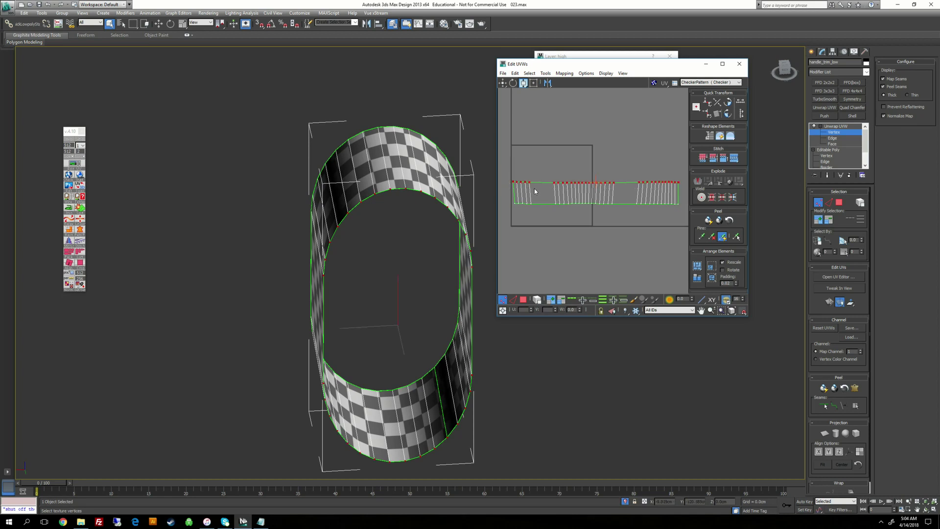
pyautogui.press('v')
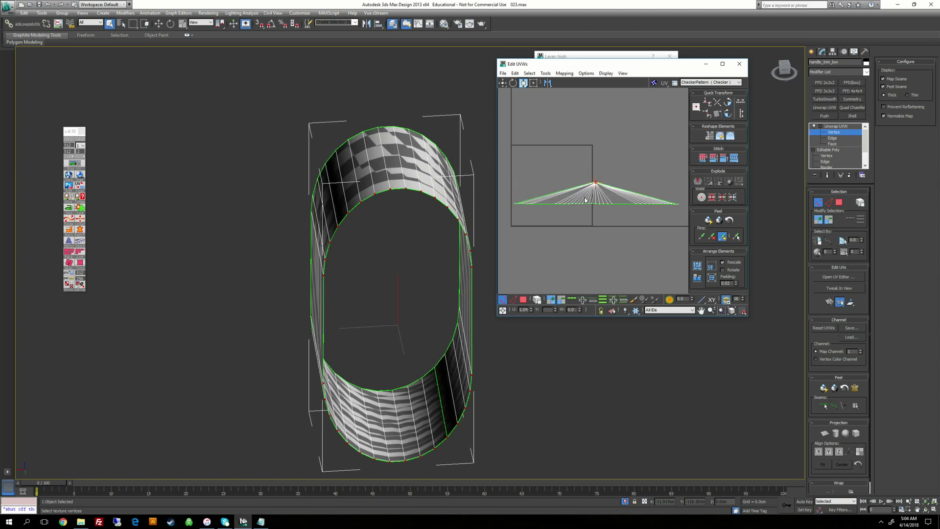
pyautogui.hotkey('ctrl', 'z')
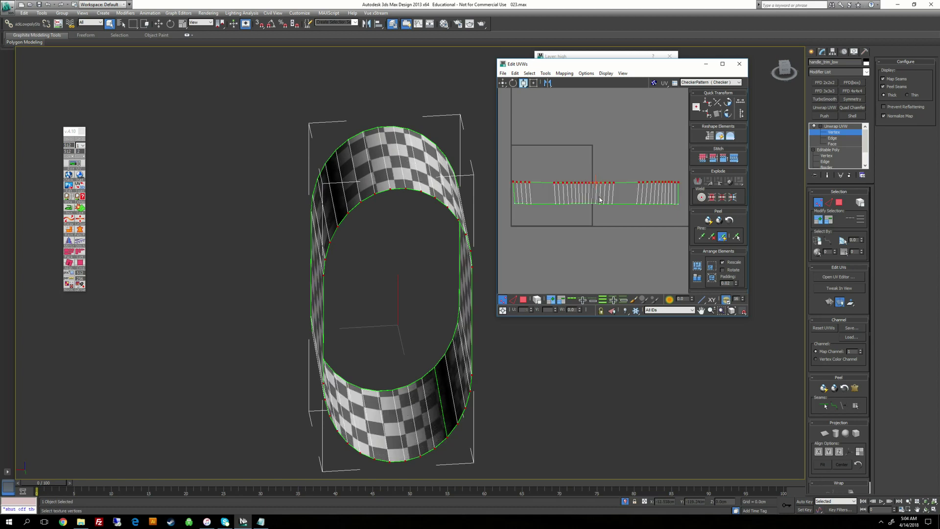
pyautogui.press('h')
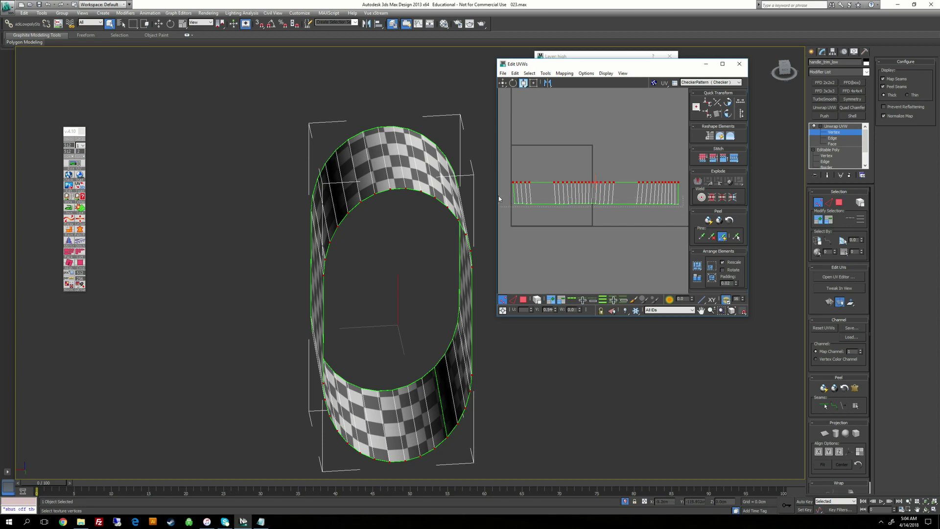
pyautogui.moveTo(499, 196); pyautogui.dragTo(499, 196)
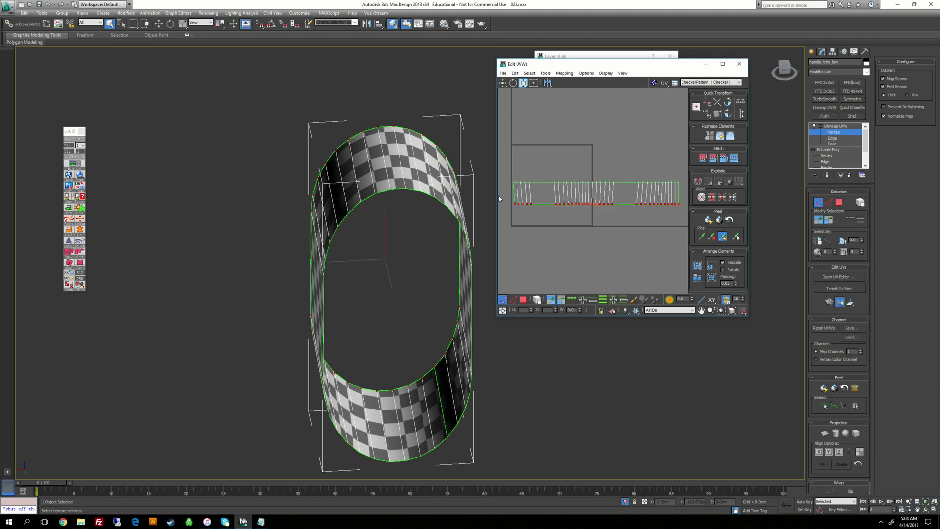
pyautogui.click(546, 161)
# Align the two UV vertices at the strip's left end vertically.
pyautogui.moveTo(510, 192); pyautogui.dragTo(545, 188, button='middle')
pyautogui.scroll(2, 545, 187)
pyautogui.moveTo(545, 187); pyautogui.dragTo(540, 170, button='middle')
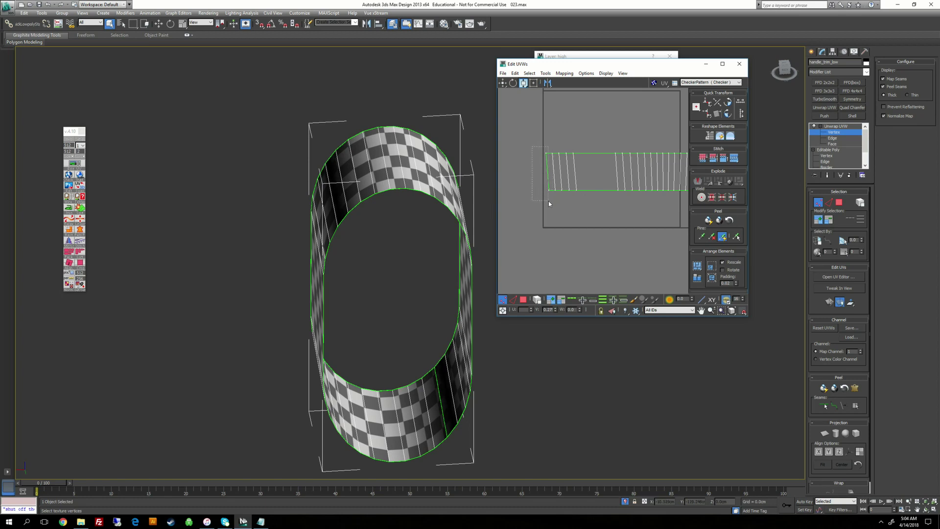
pyautogui.moveTo(551, 207); pyautogui.dragTo(552, 207)
pyautogui.moveTo(558, 203); pyautogui.dragTo(558, 203)
# Switch to edge selection and align each of the four slanted cross edges near the strip's left end vertically.
pyautogui.rightClick(570, 139)
pyautogui.click(563, 121)
pyautogui.click(555, 173)
pyautogui.press('v')
pyautogui.click(562, 175)
pyautogui.press('v')
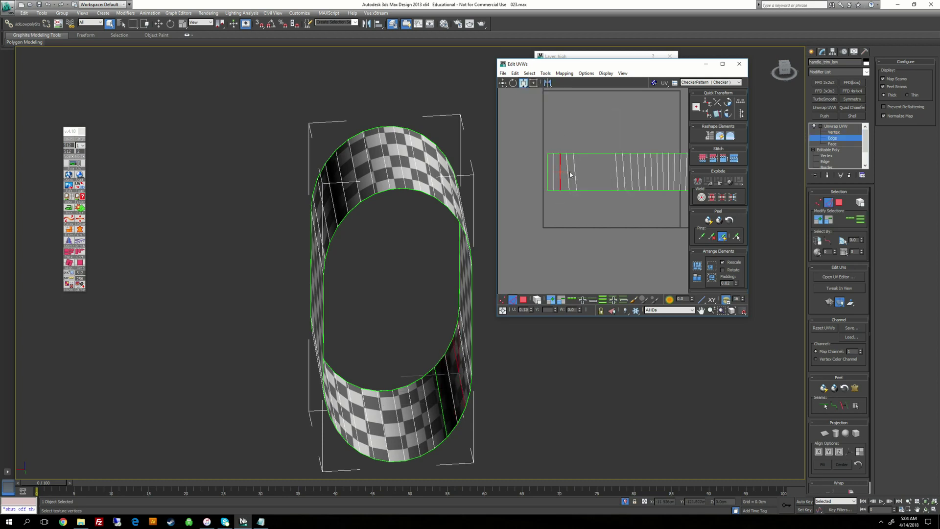
pyautogui.click(570, 176)
pyautogui.press('v')
pyautogui.click(576, 175)
pyautogui.press('v')
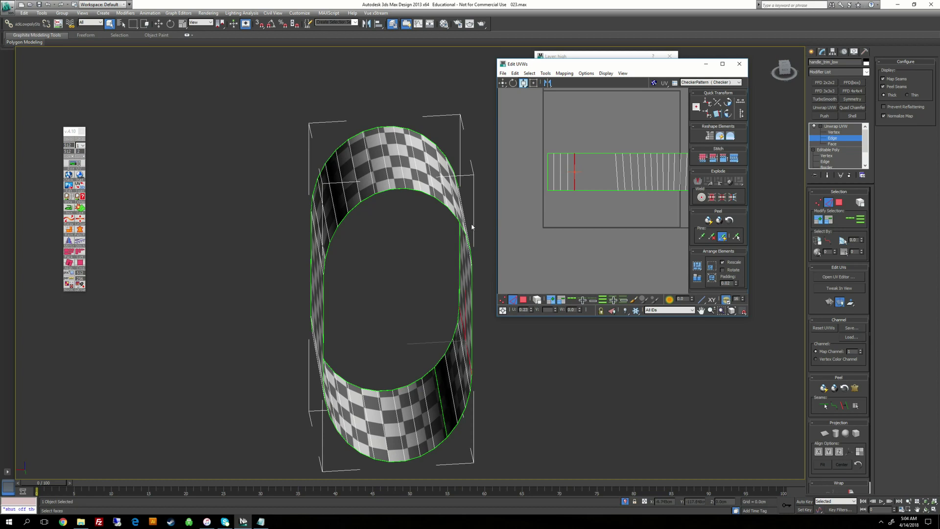
# Align each slanted cross edge in the group at the strip's right end vertically, one edge at a time.
pyautogui.keyDown('alt'); pyautogui.moveTo(473, 227); pyautogui.dragTo(406, 228, button='middle'); pyautogui.keyUp('alt')
pyautogui.moveTo(656, 184); pyautogui.dragTo(440, 197, button='middle')
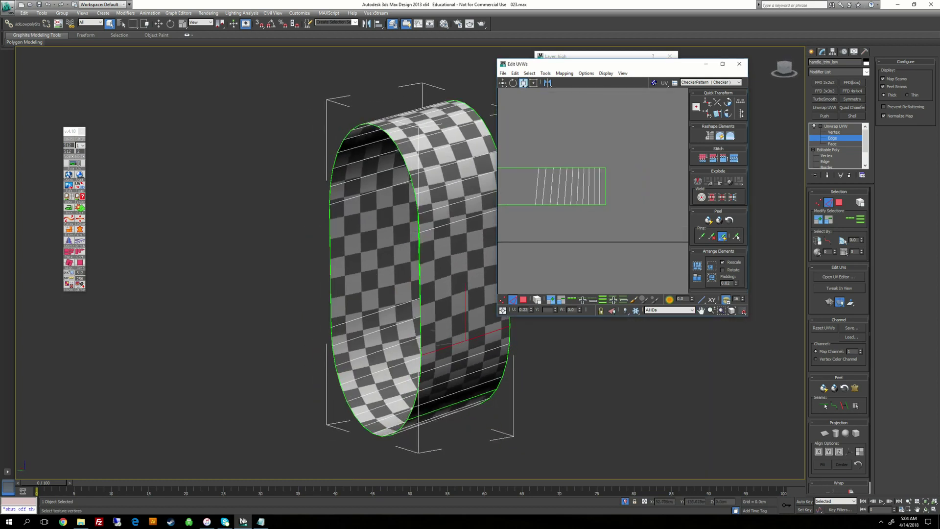
pyautogui.click(600, 186)
pyautogui.click(594, 187)
pyautogui.click(587, 187)
pyautogui.click(589, 186)
pyautogui.click(583, 186)
pyautogui.click(575, 193)
pyautogui.click(578, 193)
pyautogui.click(572, 195)
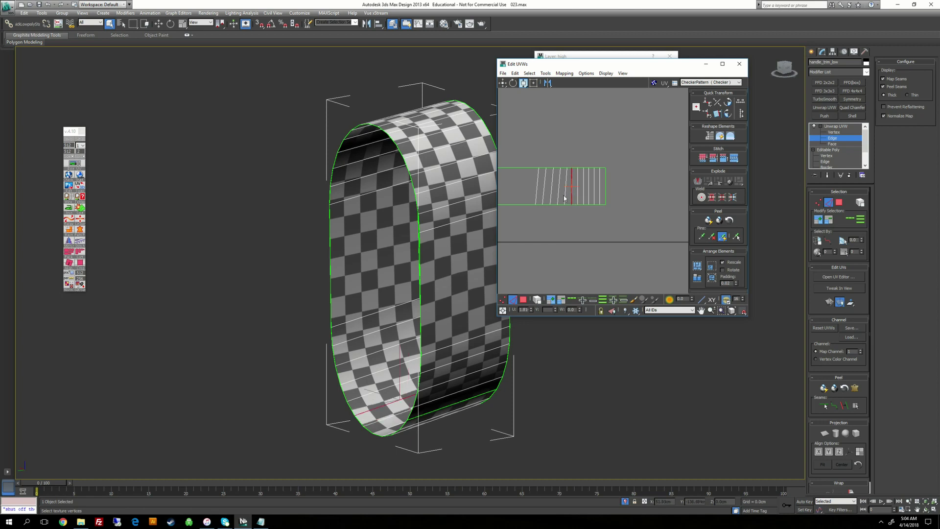
pyautogui.click(565, 197)
pyautogui.click(560, 197)
pyautogui.press('v')
pyautogui.click(553, 197)
pyautogui.press('v')
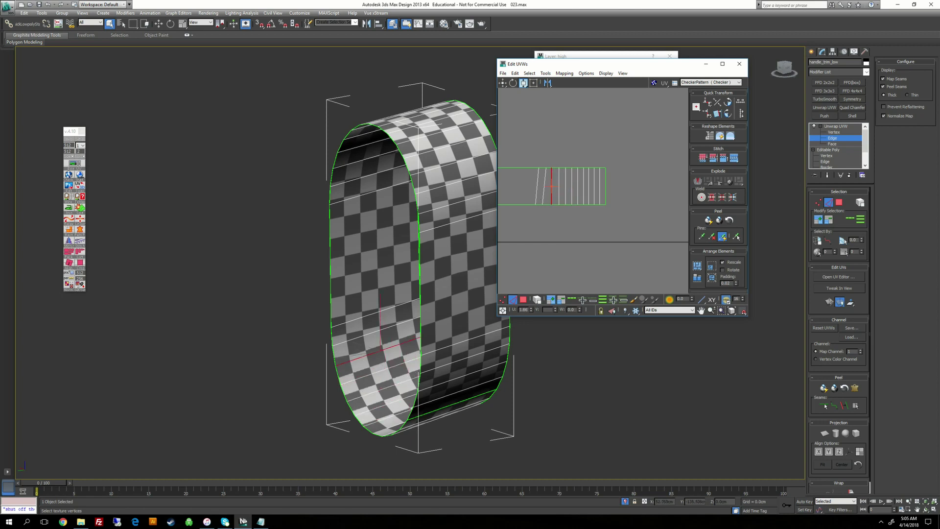
pyautogui.click(545, 196)
pyautogui.press('v')
pyautogui.click(539, 196)
pyautogui.press('v')
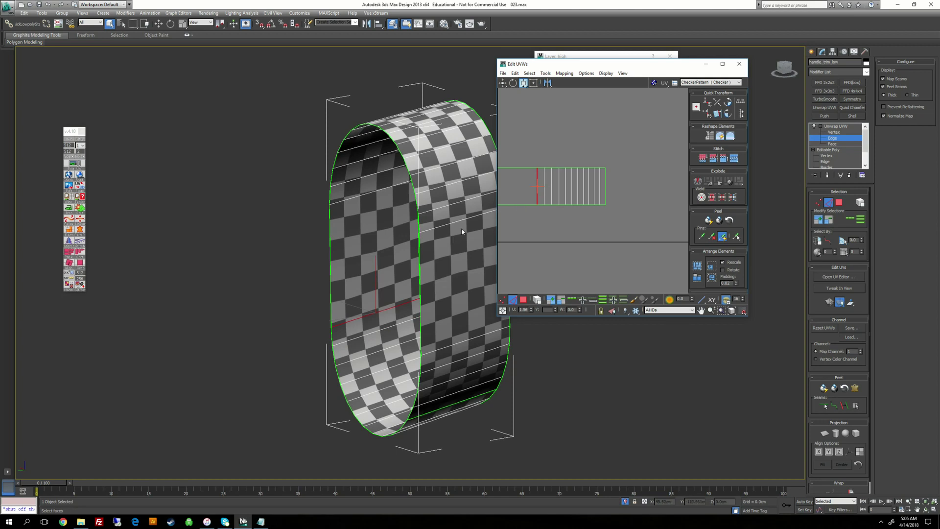
# Align each slanted cross edge in the middle group of the strip vertically, one edge at a time.
pyautogui.keyDown('alt'); pyautogui.moveTo(464, 224); pyautogui.dragTo(425, 220, button='middle'); pyautogui.keyUp('alt')
pyautogui.moveTo(537, 209); pyautogui.dragTo(609, 202, button='middle')
pyautogui.scroll(-1, 610, 202)
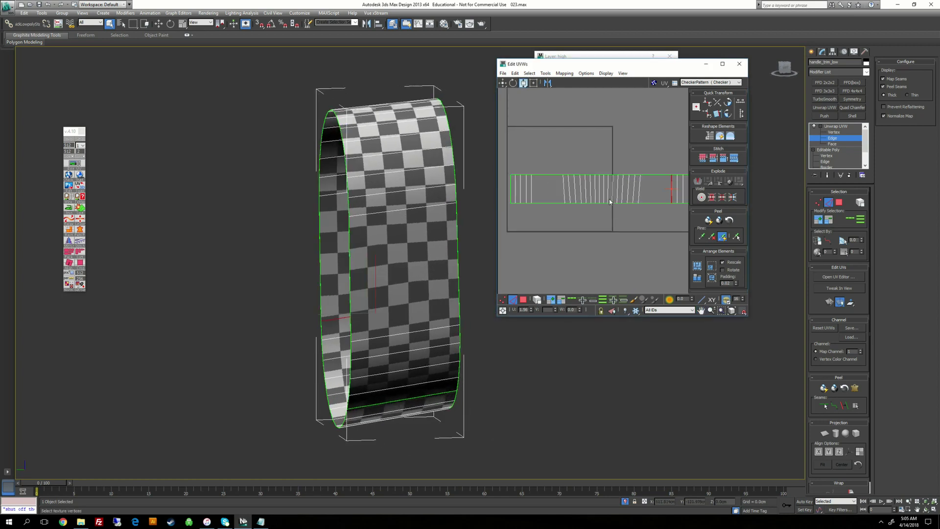
pyautogui.keyDown('alt'); pyautogui.moveTo(458, 231); pyautogui.dragTo(430, 215, button='middle'); pyautogui.keyUp('alt')
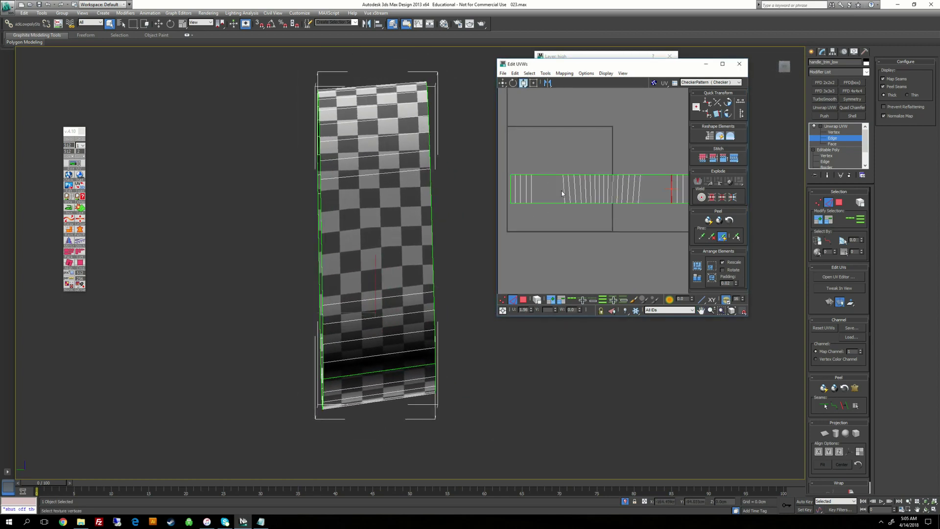
pyautogui.click(564, 193)
pyautogui.scroll(1, 579, 198)
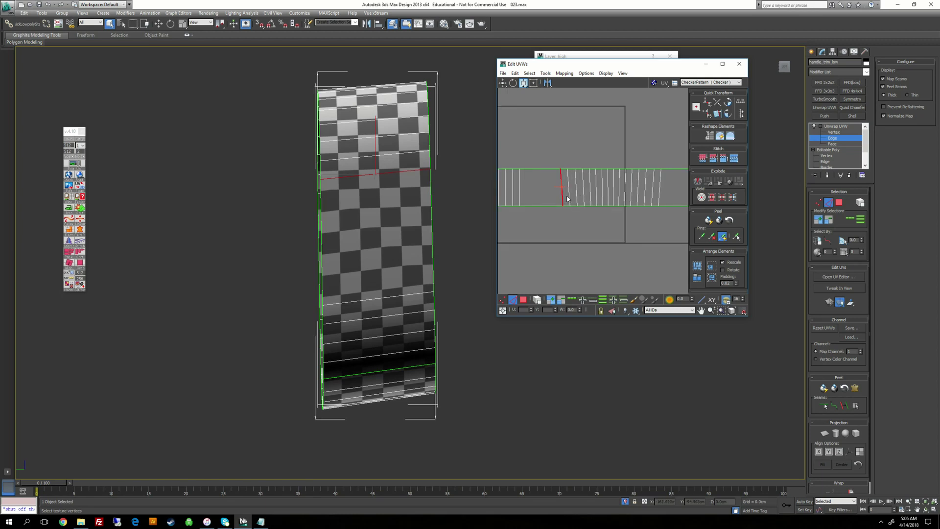
pyautogui.click(573, 191)
pyautogui.moveTo(578, 188); pyautogui.dragTo(644, 197)
pyautogui.press('v')
pyautogui.click(653, 194)
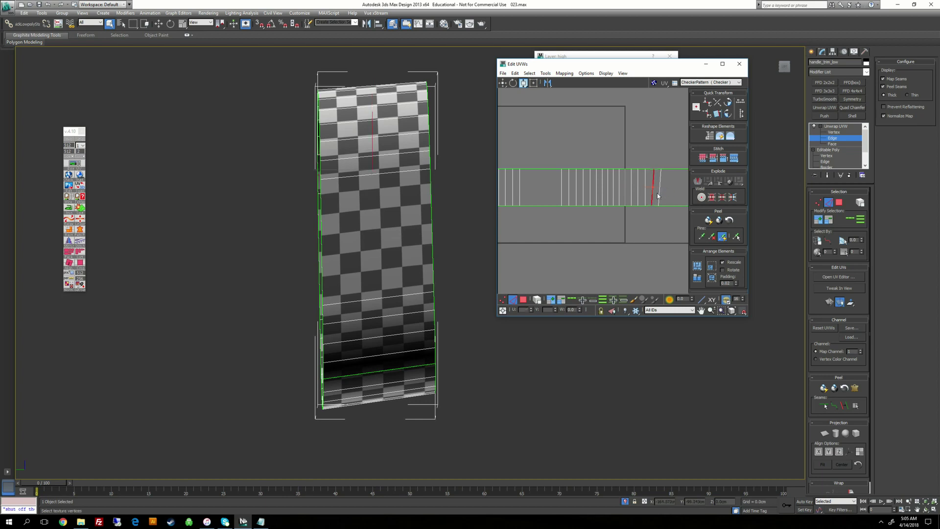
pyautogui.press('v')
pyautogui.click(659, 191)
pyautogui.press('v')
pyautogui.click(653, 191)
# Select only the edges along the strip's upper border, align them horizontally, and clear the selection.
pyautogui.scroll(-2, 659, 220)
pyautogui.rightClick(638, 186)
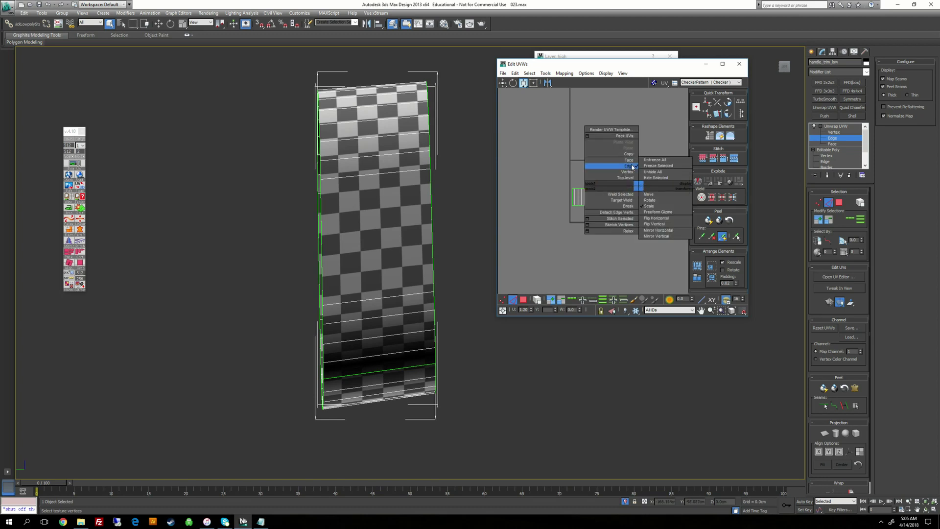
pyautogui.click(655, 134)
pyautogui.moveTo(644, 186); pyautogui.dragTo(584, 182, button='middle')
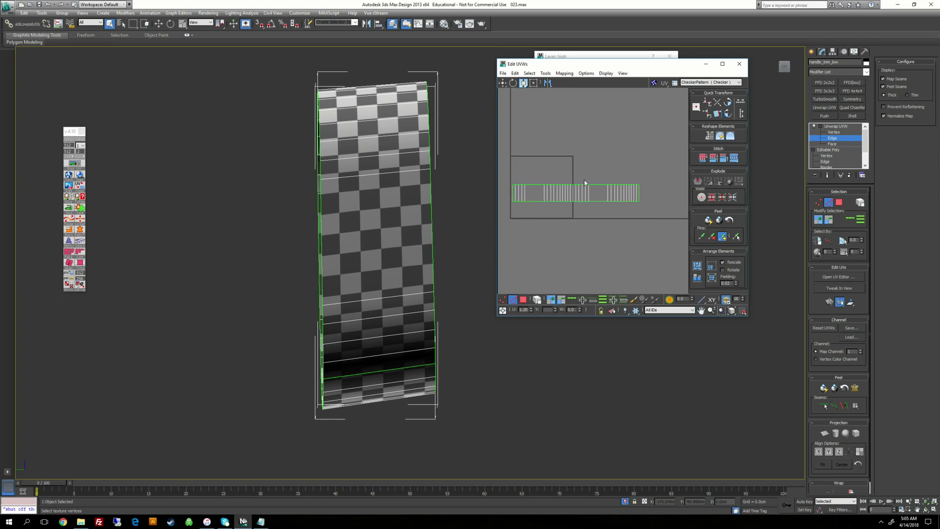
pyautogui.moveTo(655, 225); pyautogui.dragTo(503, 172)
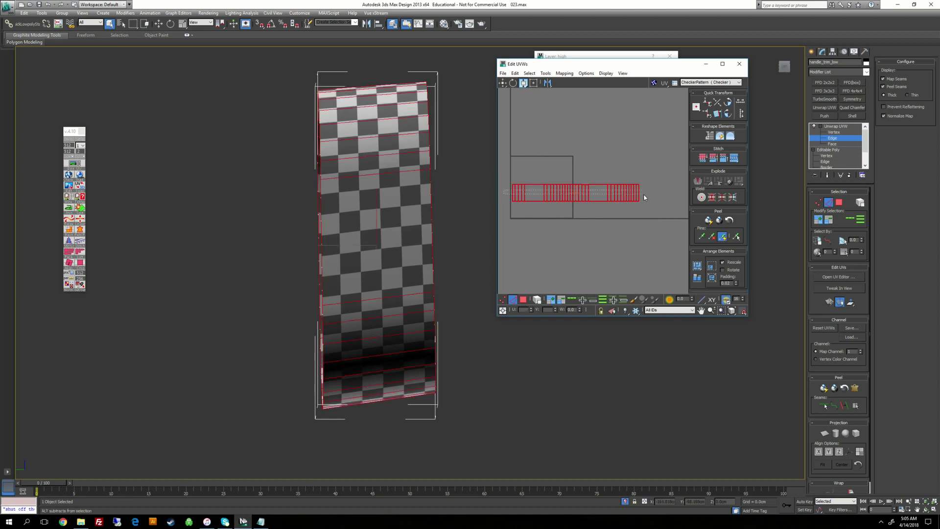
pyautogui.keyDown('alt'); pyautogui.moveTo(666, 218); pyautogui.dragTo(666, 219); pyautogui.keyUp('alt')
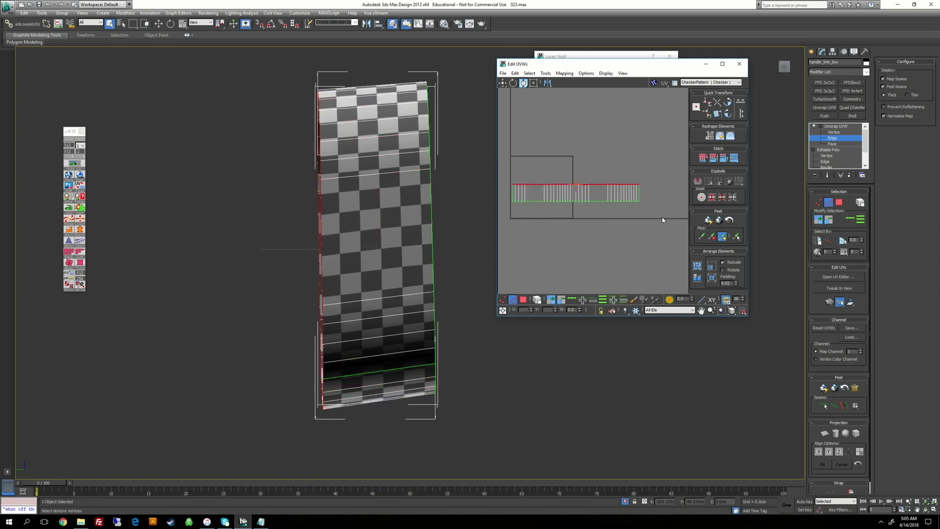
pyautogui.hotkey('shift', 'h')
pyautogui.click(614, 220)
pyautogui.scroll(2, 587, 204)
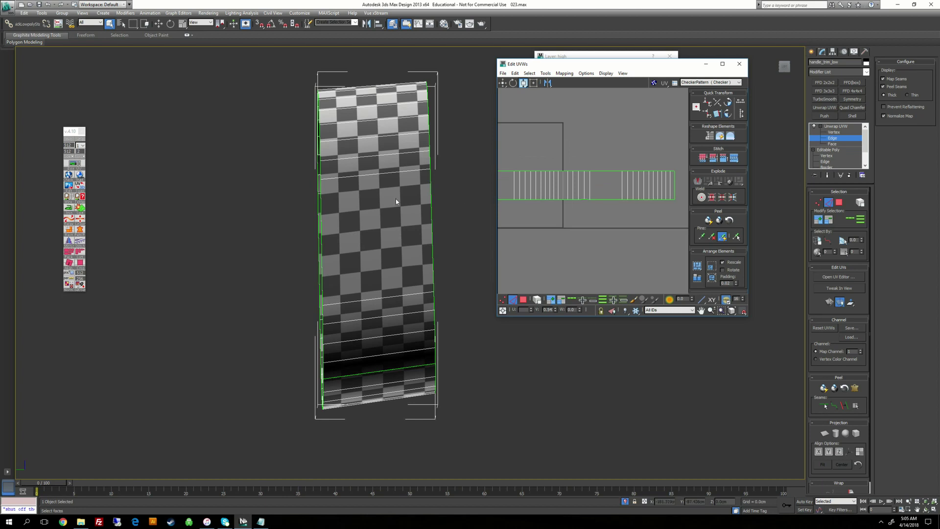
# Select only the edges along the strip's lower border, try aligning them, undo the alignment, and clear the selection.
pyautogui.keyDown('alt'); pyautogui.moveTo(395, 201); pyautogui.dragTo(226, 211, button='middle'); pyautogui.keyUp('alt')
pyautogui.keyDown('alt'); pyautogui.moveTo(387, 216); pyautogui.dragTo(409, 217, button='middle'); pyautogui.keyUp('alt')
pyautogui.scroll(-1, 642, 208)
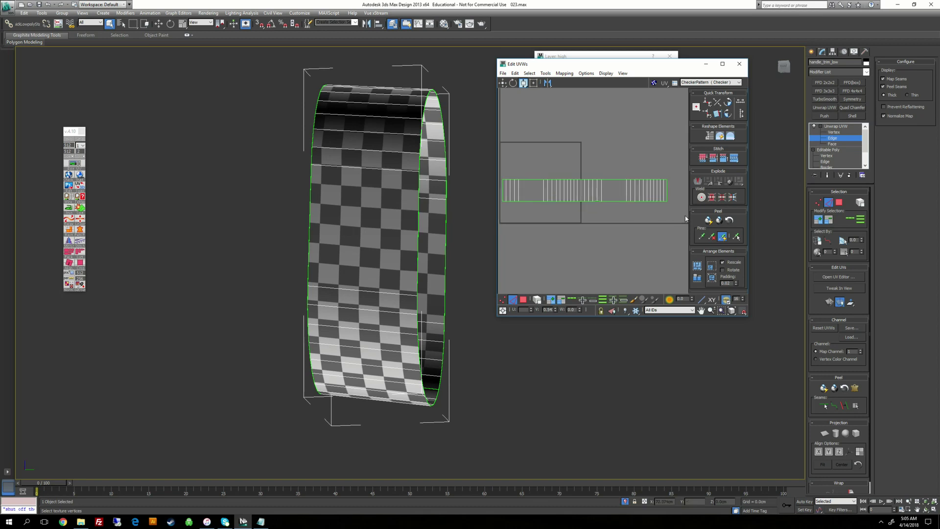
pyautogui.moveTo(686, 218); pyautogui.dragTo(500, 192)
pyautogui.moveTo(513, 173); pyautogui.dragTo(515, 173, button='middle')
pyautogui.moveTo(596, 186); pyautogui.dragTo(619, 185, button='middle')
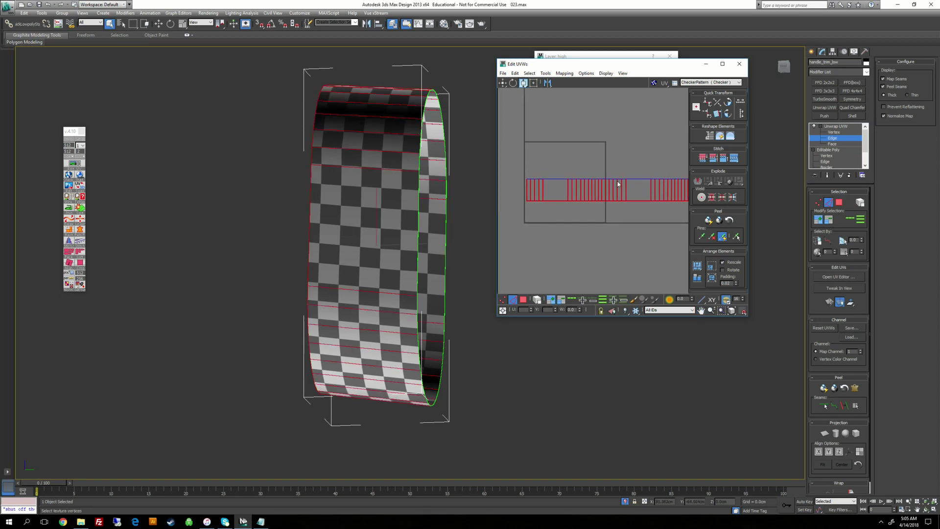
pyautogui.moveTo(686, 190); pyautogui.dragTo(501, 168)
pyautogui.moveTo(688, 212); pyautogui.dragTo(667, 212, button='middle')
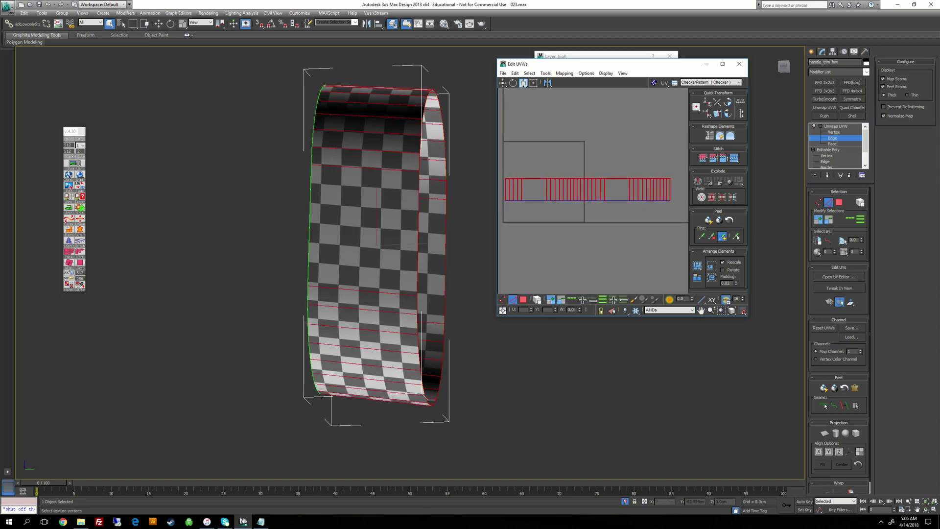
pyautogui.moveTo(667, 211); pyautogui.dragTo(515, 175)
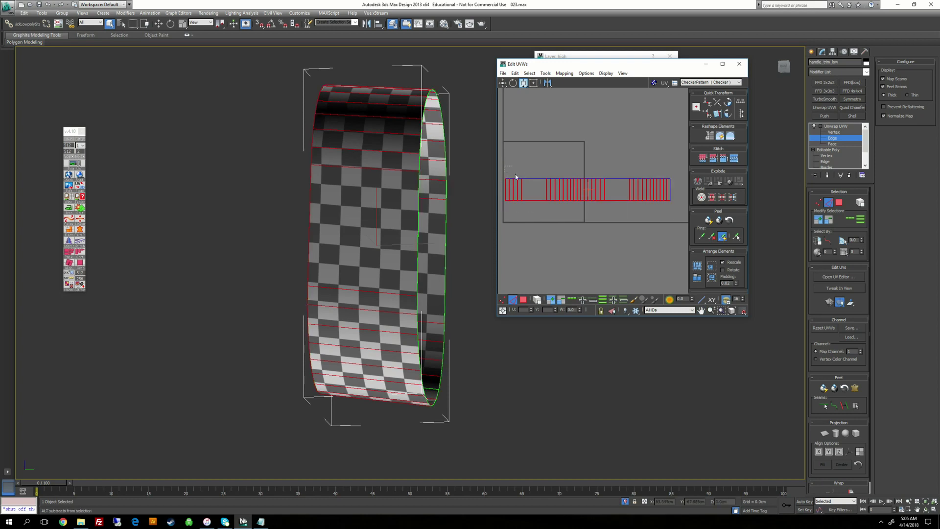
pyautogui.keyDown('alt'); pyautogui.moveTo(692, 191); pyautogui.dragTo(692, 192); pyautogui.keyUp('alt')
pyautogui.scroll(2, 637, 205)
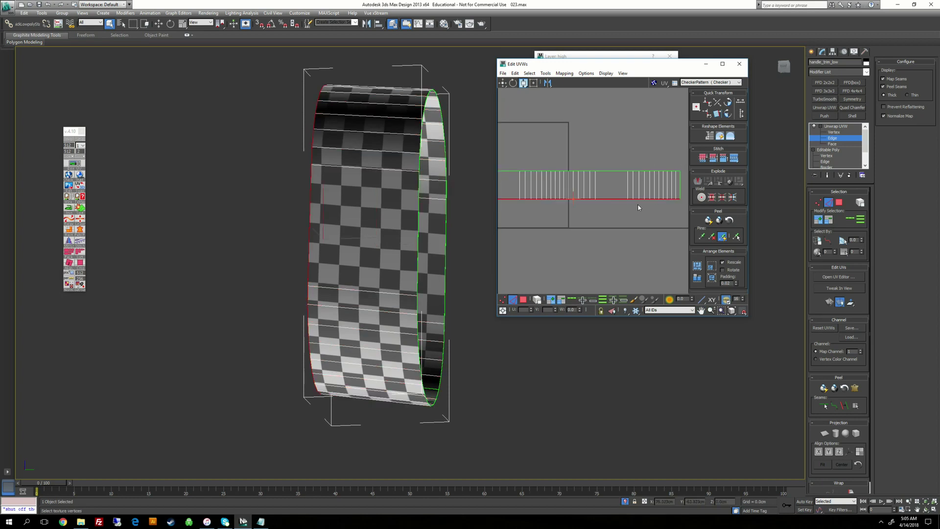
pyautogui.press('v')
pyautogui.hotkey('ctrl', 'z')
pyautogui.click(617, 213)
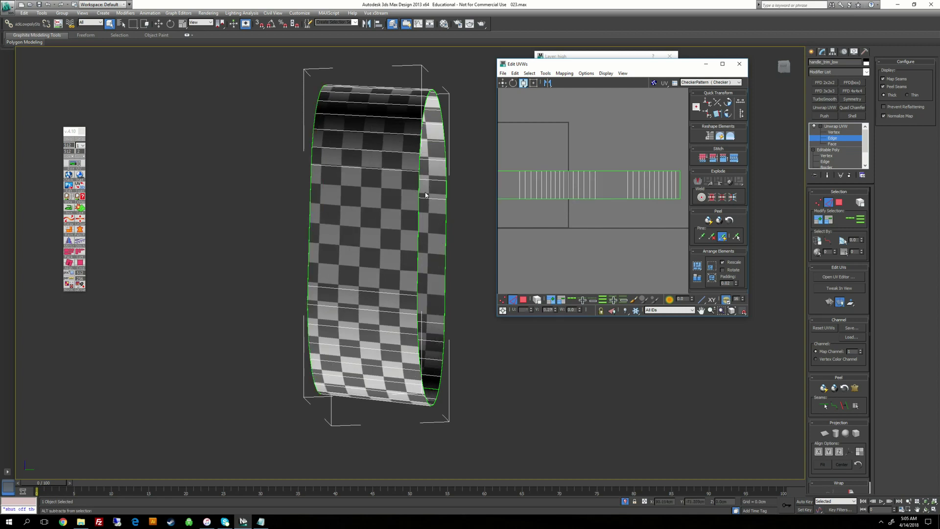
# Try selecting the faces of one lengthwise half of the ring to split the UV strip.
pyautogui.keyDown('alt'); pyautogui.moveTo(424, 196); pyautogui.dragTo(514, 205, button='middle'); pyautogui.keyUp('alt')
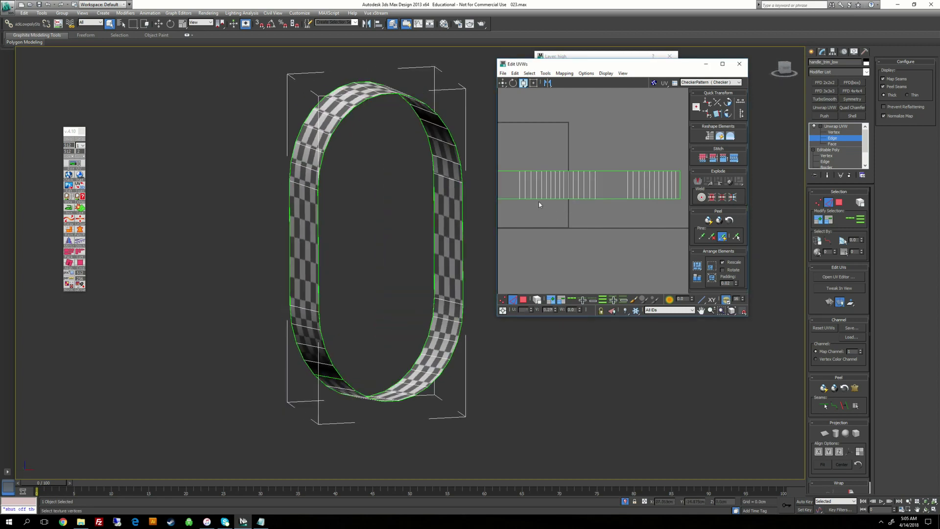
pyautogui.scroll(-2, 583, 188)
pyautogui.moveTo(590, 183); pyautogui.dragTo(605, 180, button='middle')
pyautogui.click(834, 145)
pyautogui.keyDown('alt'); pyautogui.moveTo(441, 206); pyautogui.dragTo(414, 249, button='middle'); pyautogui.keyUp('alt')
pyautogui.keyDown('alt'); pyautogui.moveTo(425, 169); pyautogui.dragTo(431, 182, button='middle'); pyautogui.keyUp('alt')
pyautogui.scroll(-2, 423, 153)
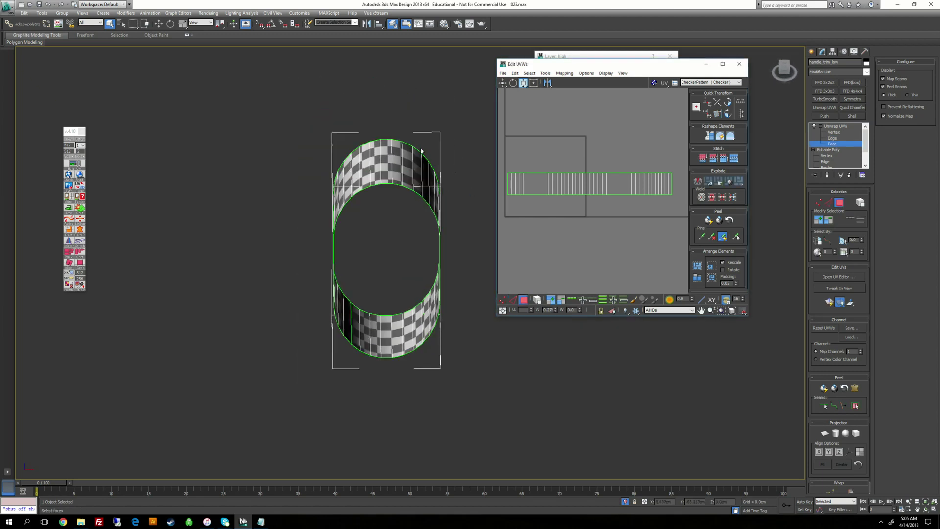
pyautogui.moveTo(390, 125); pyautogui.dragTo(469, 378)
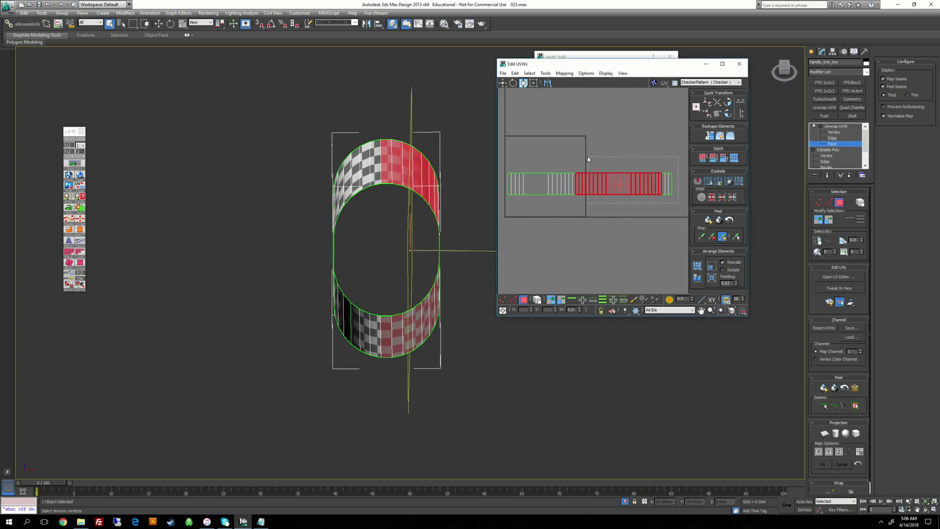
pyautogui.moveTo(587, 157); pyautogui.dragTo(681, 207)
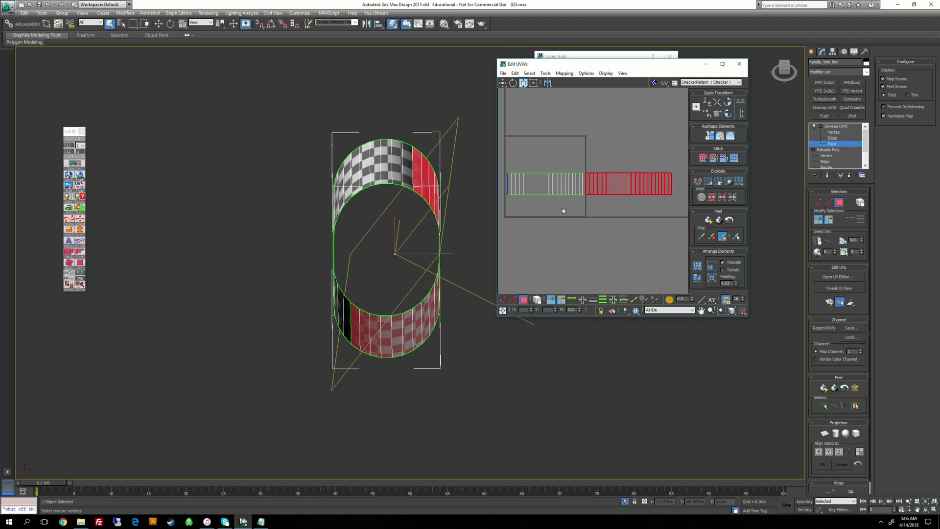
# Break the UV strip at the centre cross edges on the ring's two rounded ends and move the separated half above the rest.
pyautogui.press('2')
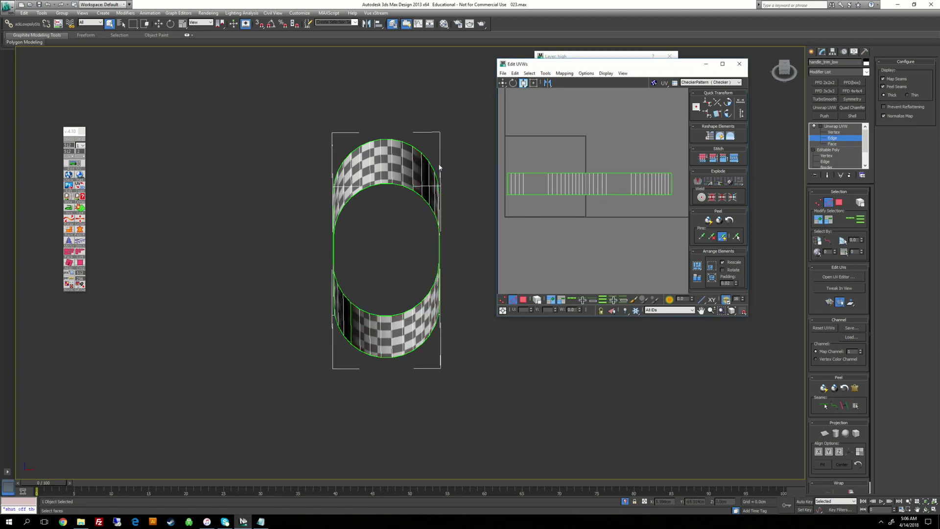
pyautogui.click(390, 163)
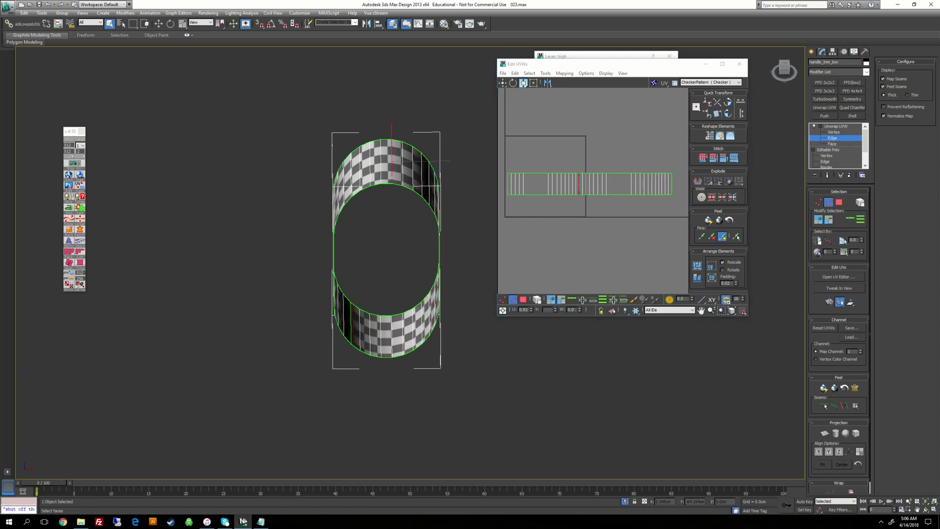
pyautogui.keyDown('ctrl'); pyautogui.click(393, 336); pyautogui.keyUp('ctrl')
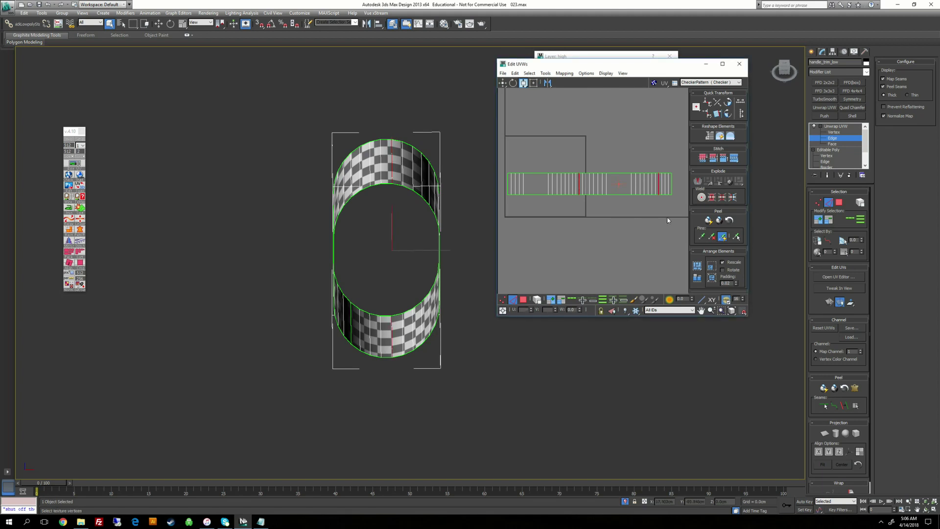
pyautogui.click(699, 183)
pyautogui.click(616, 195)
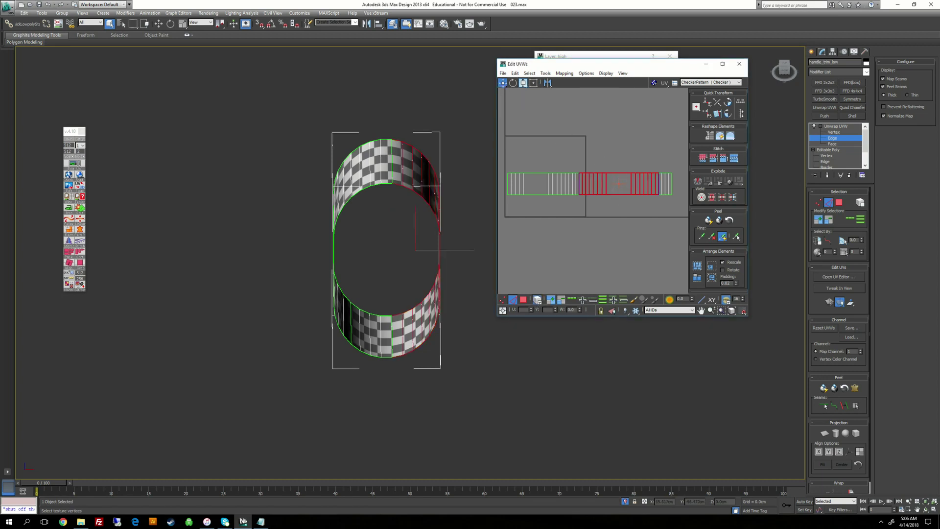
pyautogui.moveTo(630, 176); pyautogui.dragTo(626, 128)
pyautogui.click(615, 201)
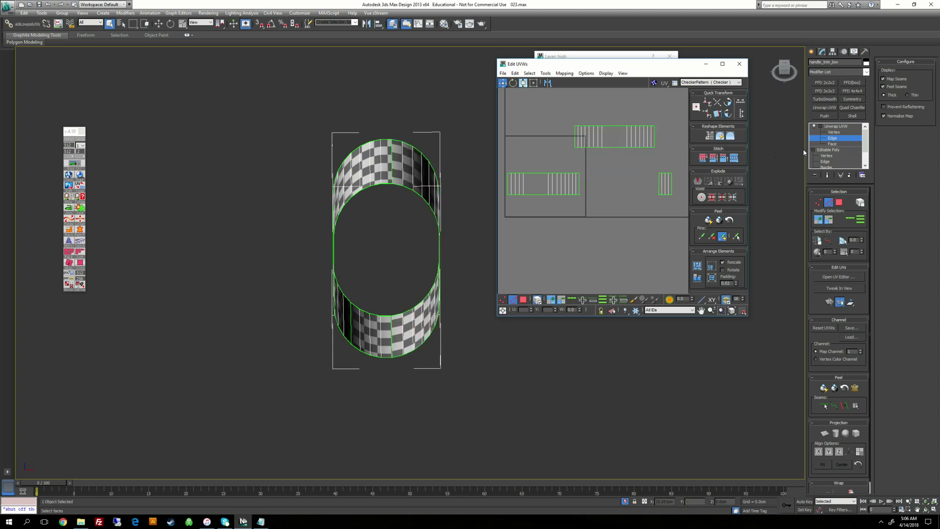
# Turn off element selection and stitch the other half's larger UV piece to the outer edge of the small leftover piece.
pyautogui.click(831, 139)
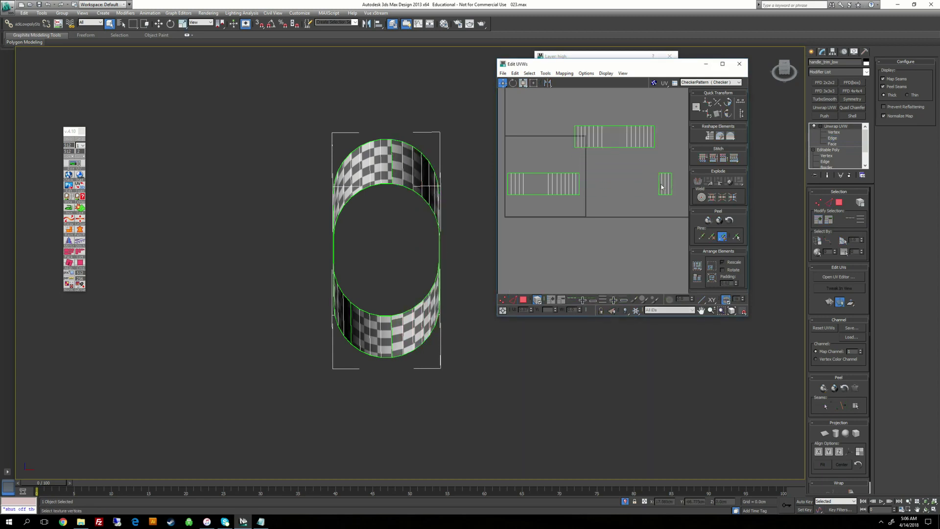
pyautogui.click(832, 138)
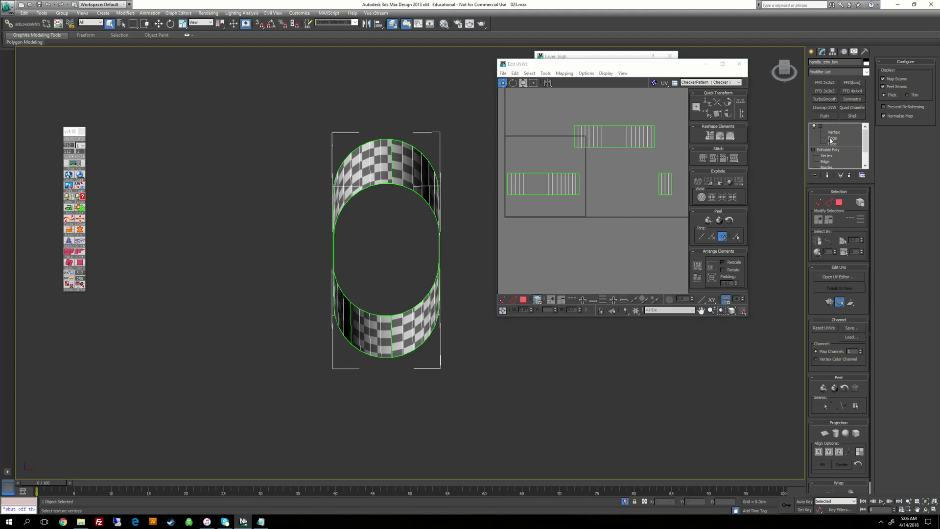
pyautogui.click(668, 186)
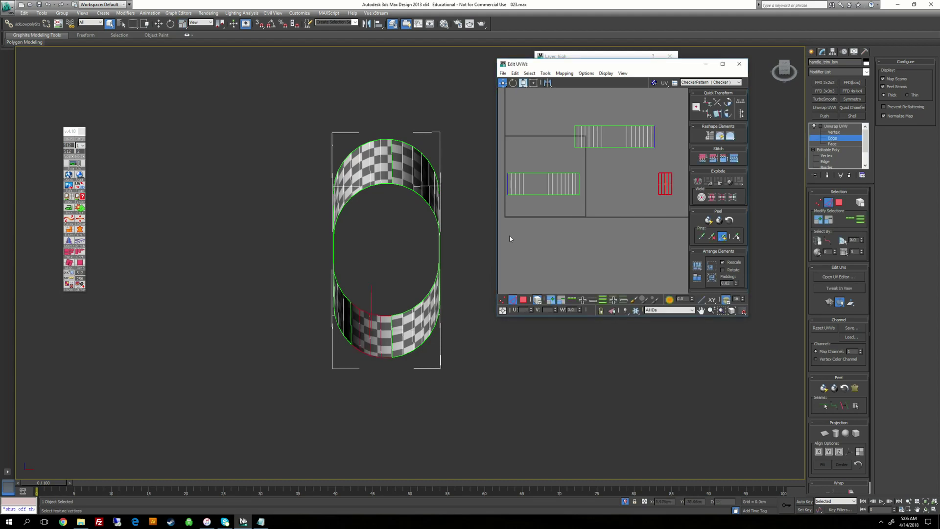
pyautogui.click(537, 300)
pyautogui.click(617, 244)
pyautogui.click(671, 184)
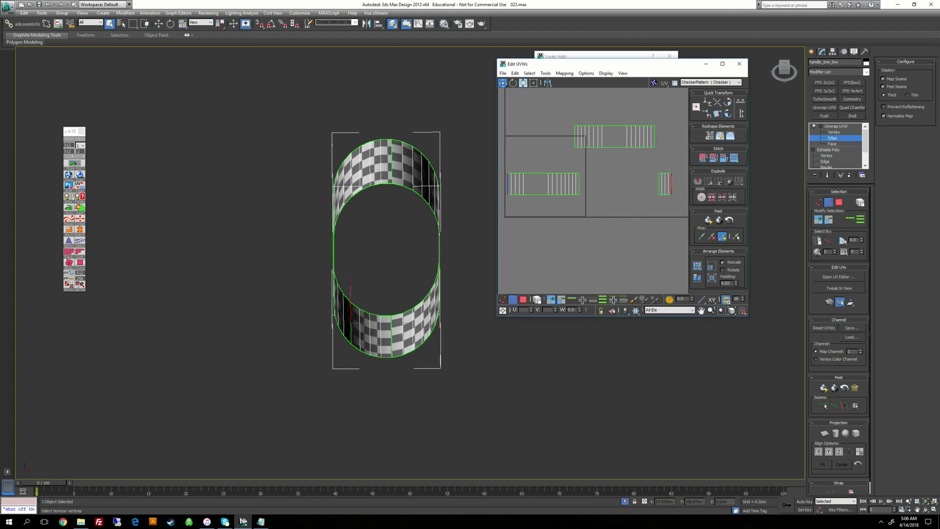
pyautogui.press('s')
pyautogui.click(583, 220)
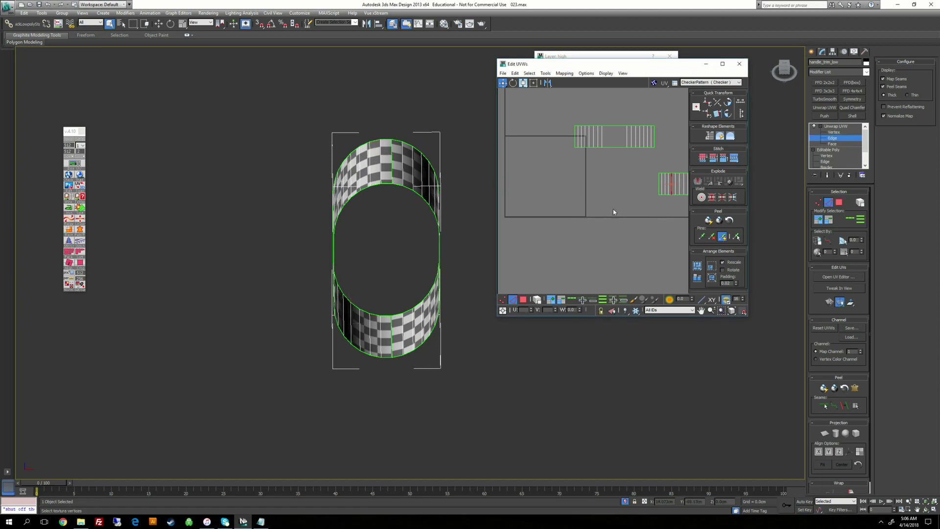
pyautogui.click(613, 210)
pyautogui.moveTo(613, 209); pyautogui.dragTo(563, 203, button='middle')
pyautogui.scroll(-2, 563, 203)
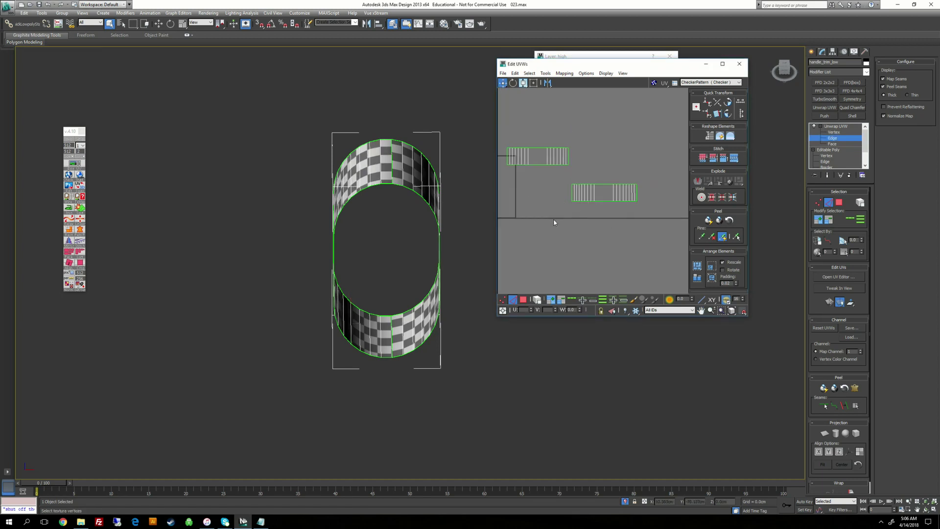
# Close the UV editor, convert the trim to an editable poly, and bring the rest of the katana back into view.
pyautogui.keyDown('alt'); pyautogui.moveTo(460, 242); pyautogui.dragTo(421, 333, button='middle'); pyautogui.keyUp('alt')
pyautogui.moveTo(536, 200); pyautogui.dragTo(567, 203, button='middle')
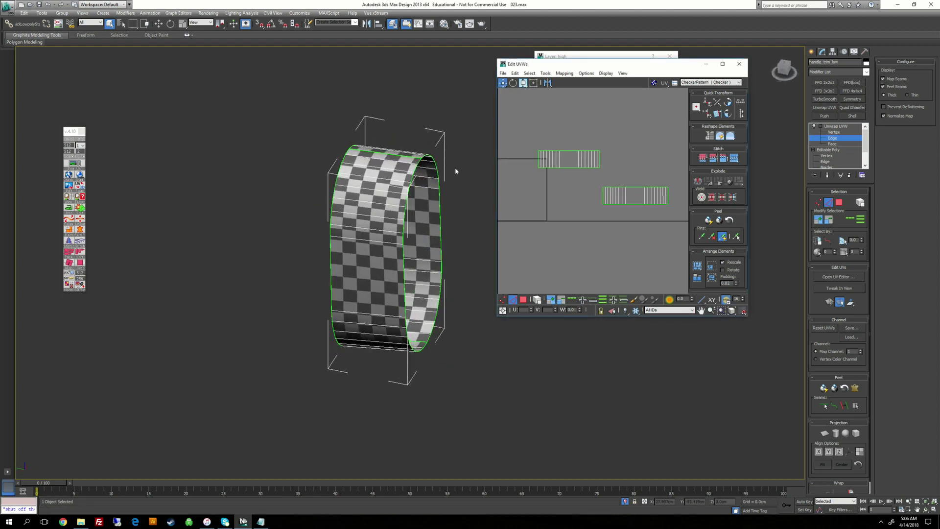
pyautogui.moveTo(656, 65); pyautogui.dragTo(590, 98)
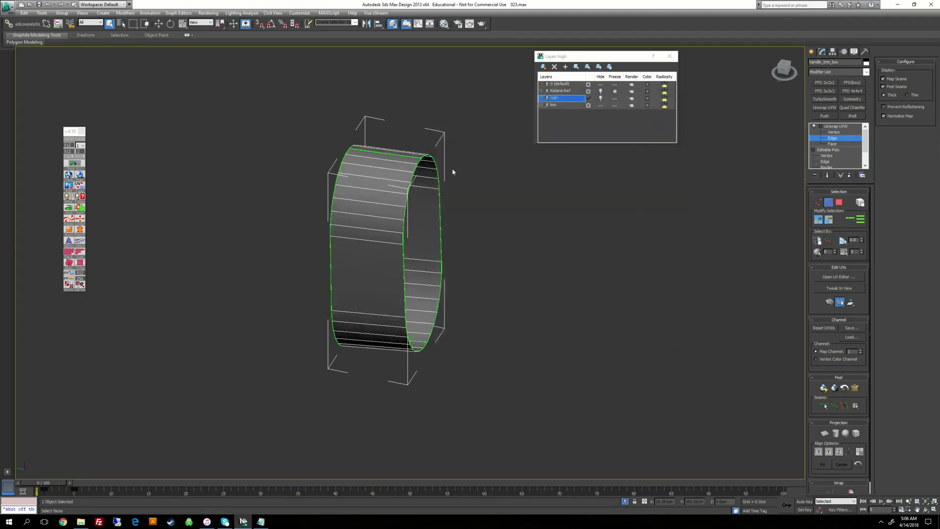
pyautogui.rightClick(455, 161)
pyautogui.moveTo(492, 228)
pyautogui.click(563, 236)
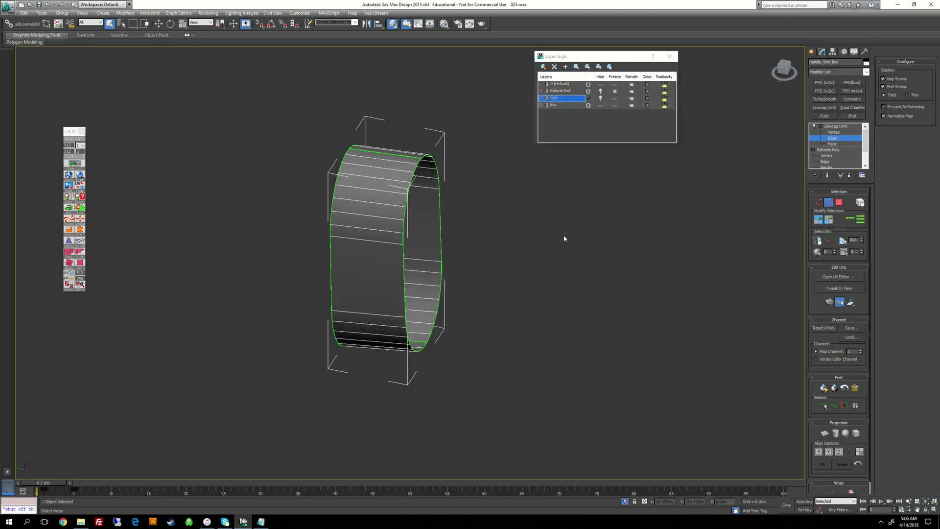
pyautogui.rightClick(504, 210)
pyautogui.click(515, 154)
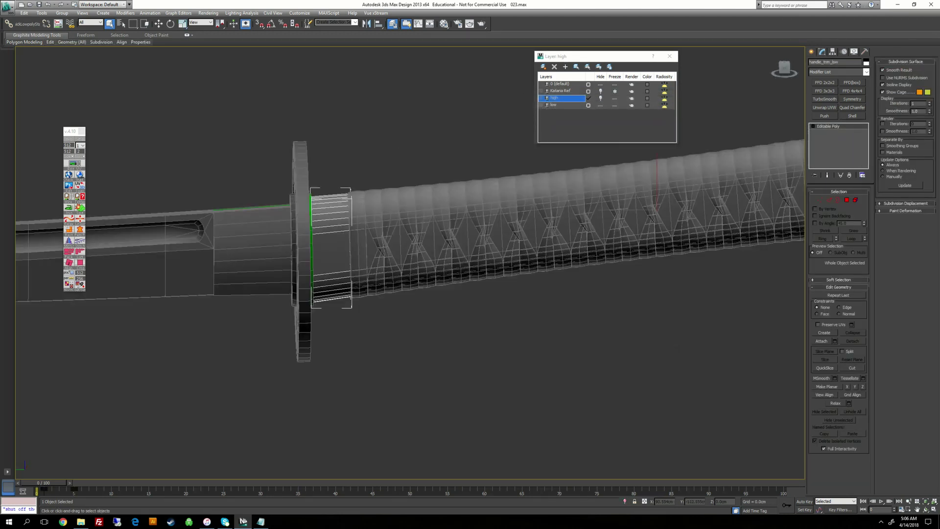
# Select the wrapped handle grip, add an Unwrap UVW modifier, and open its UV editor.
pyautogui.keyDown('alt'); pyautogui.moveTo(515, 274); pyautogui.dragTo(500, 272, button='middle'); pyautogui.keyUp('alt')
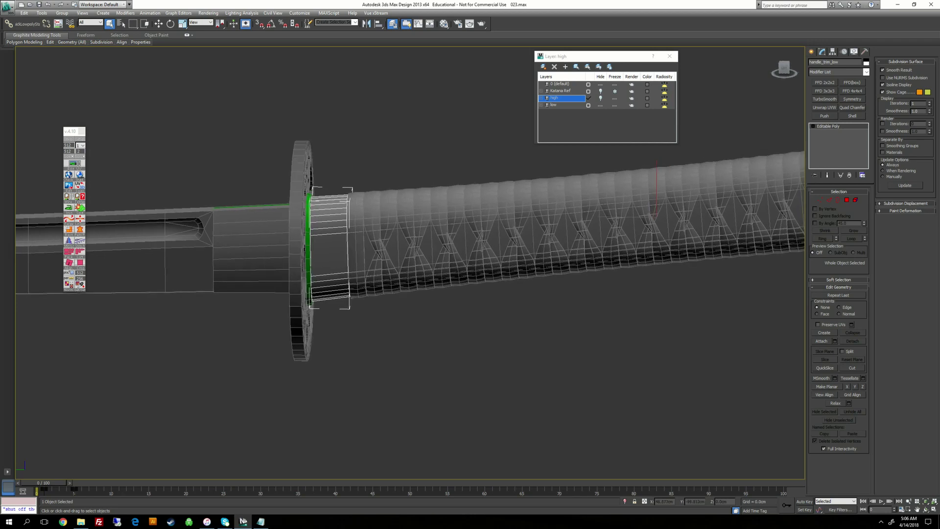
pyautogui.click(404, 215)
pyautogui.moveTo(404, 215); pyautogui.dragTo(450, 219, button='middle')
pyautogui.scroll(3, 450, 219)
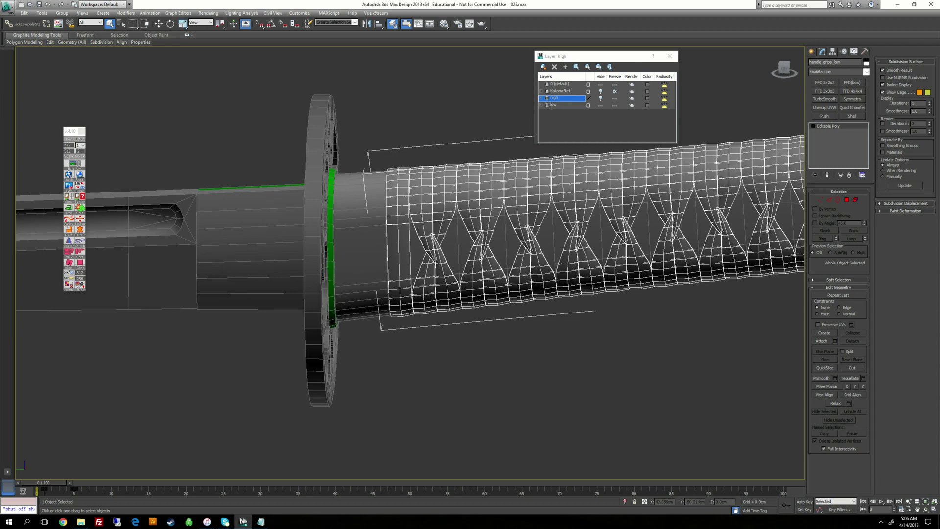
pyautogui.moveTo(450, 219); pyautogui.dragTo(404, 225, button='middle')
pyautogui.click(826, 107)
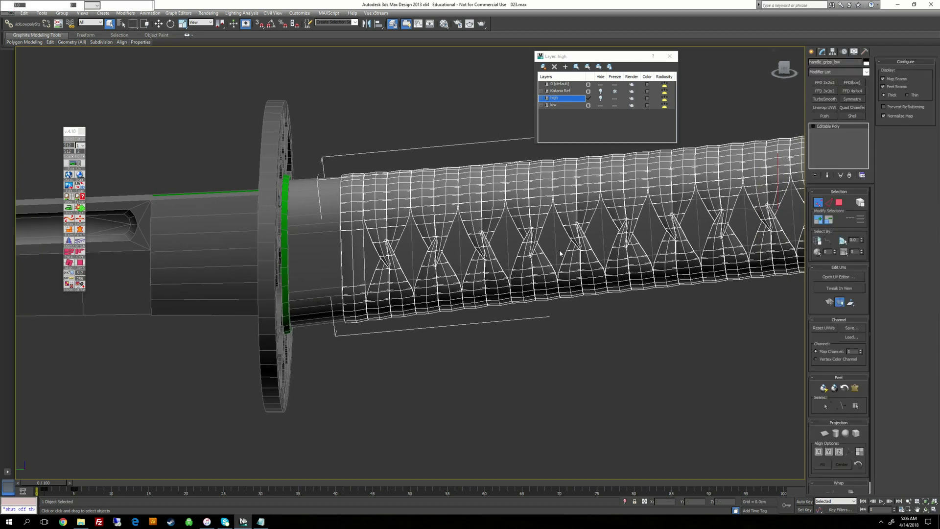
pyautogui.click(839, 276)
pyautogui.scroll(-1, 553, 218)
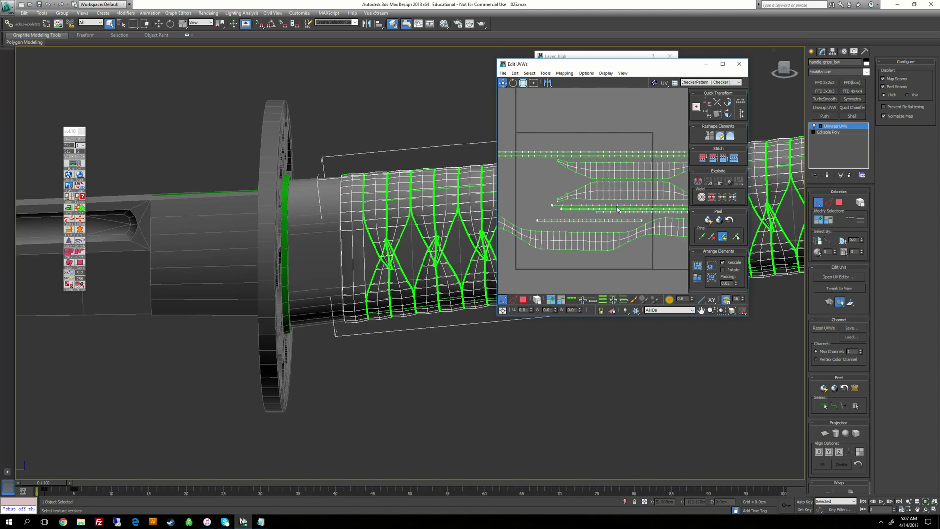
# Switch to face selection by element and select the plain band at the grip's guard end.
pyautogui.click(822, 127)
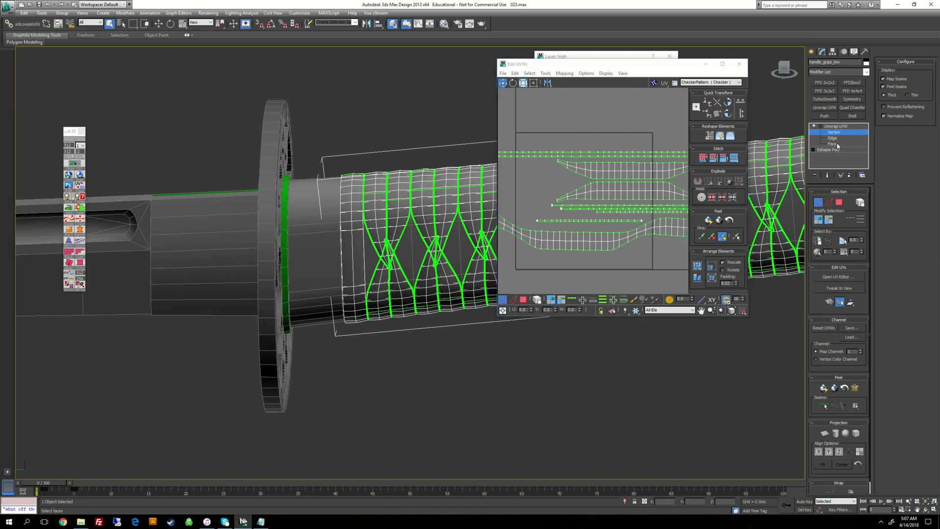
pyautogui.click(837, 145)
pyautogui.click(346, 226)
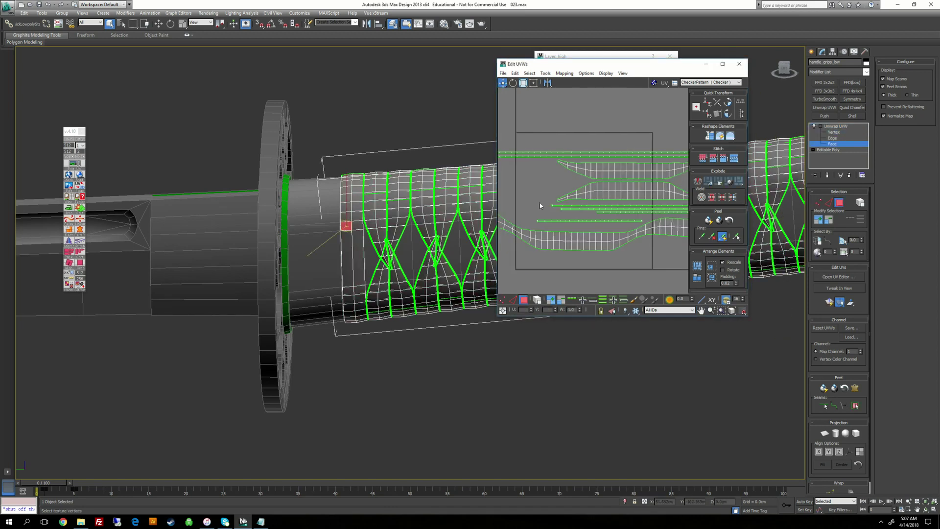
pyautogui.scroll(-8, 602, 191)
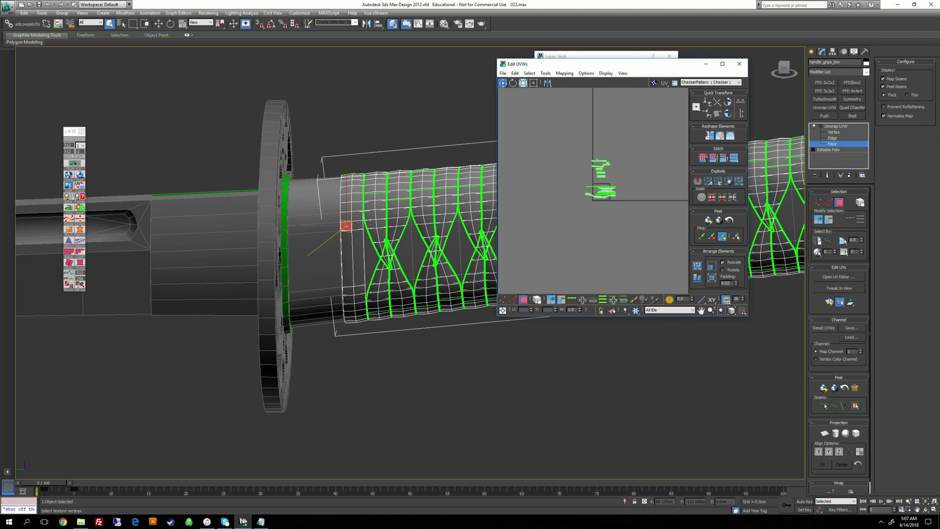
pyautogui.scroll(5, 603, 190)
pyautogui.click(861, 204)
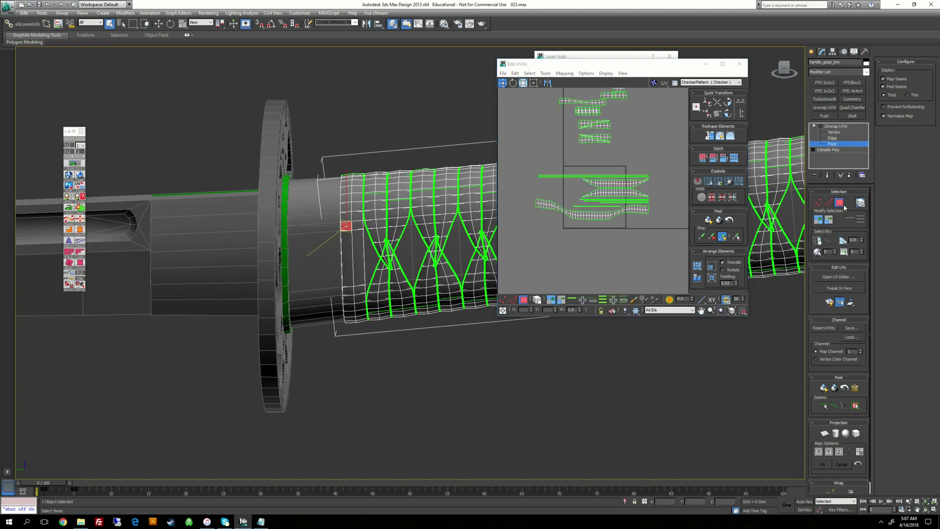
pyautogui.click(353, 239)
pyautogui.scroll(-3, 661, 195)
pyautogui.moveTo(661, 195); pyautogui.dragTo(617, 182, button='middle')
pyautogui.scroll(3, 649, 187)
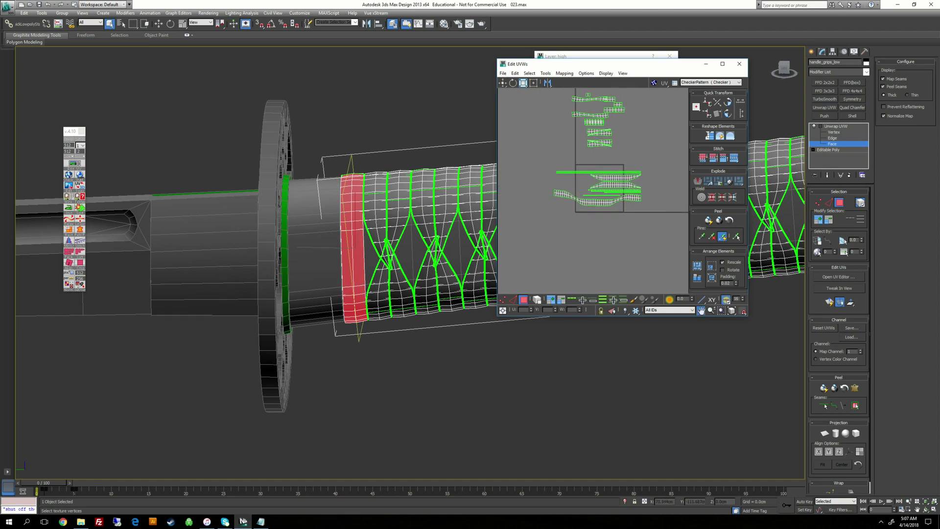
pyautogui.scroll(3, 616, 181)
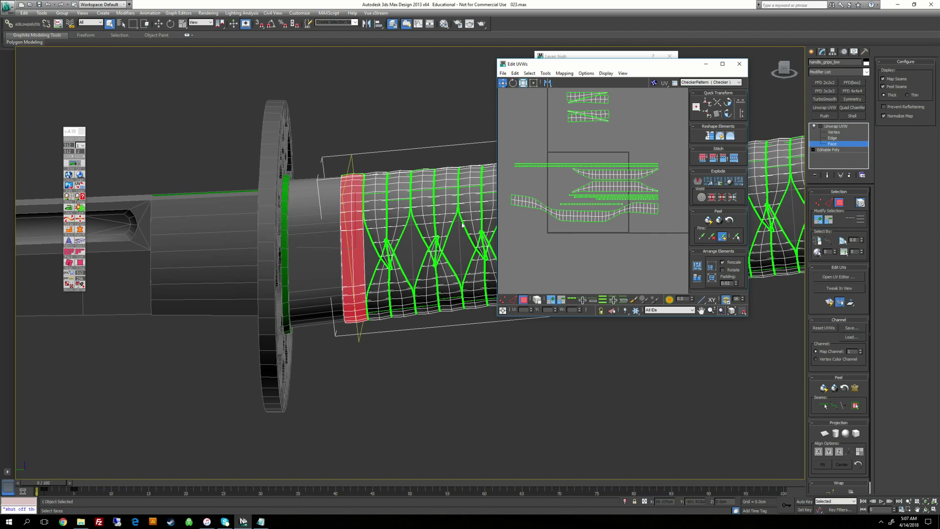
# Try flatten mapping the selected grip band and moving its clusters below the other UV pieces, and discard the Unwrap UVW modifier.
pyautogui.click(564, 73)
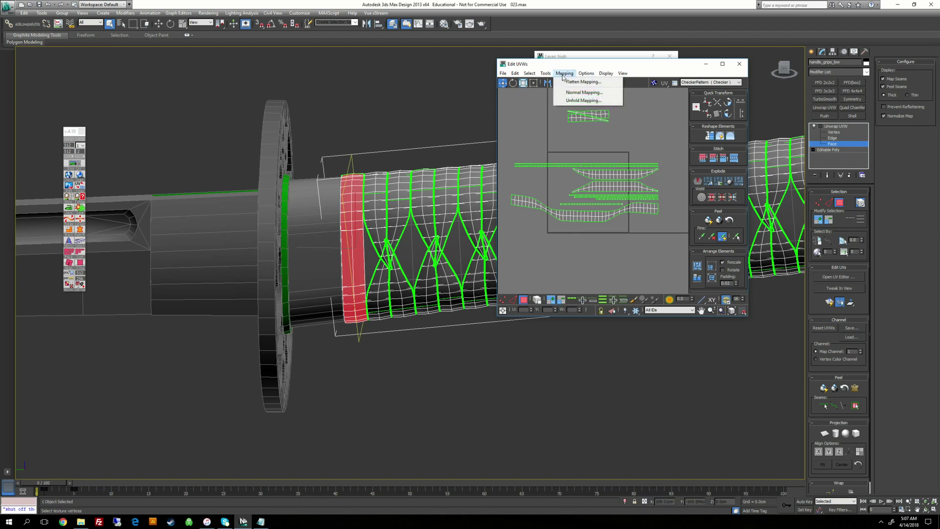
pyautogui.click(570, 83)
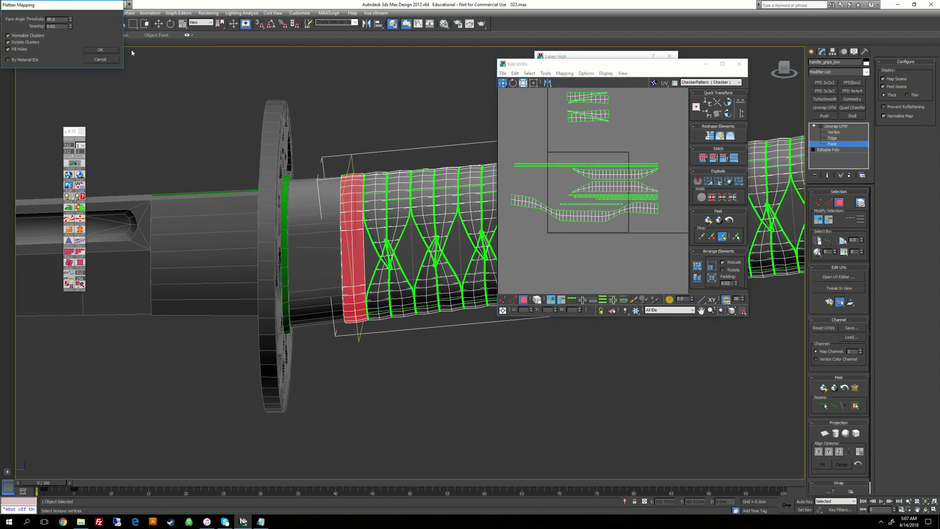
pyautogui.click(102, 50)
pyautogui.scroll(-2, 575, 176)
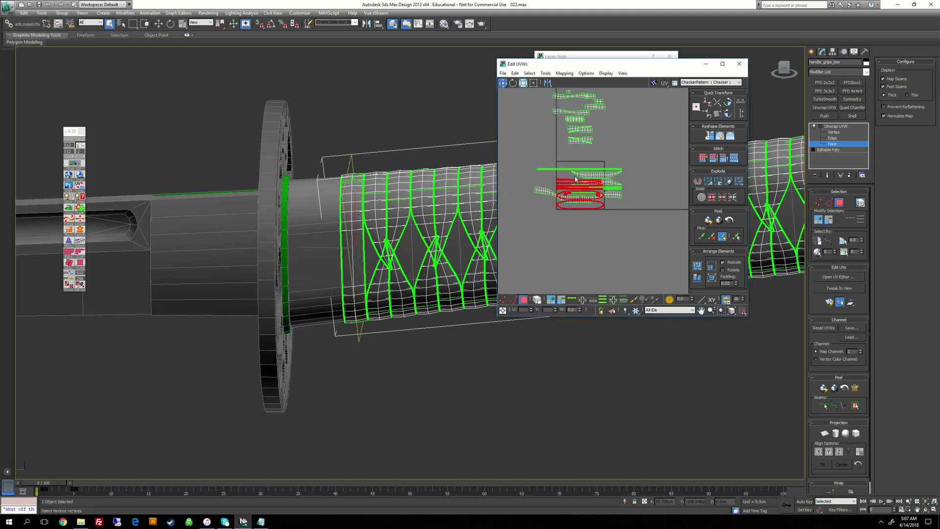
pyautogui.scroll(2, 588, 191)
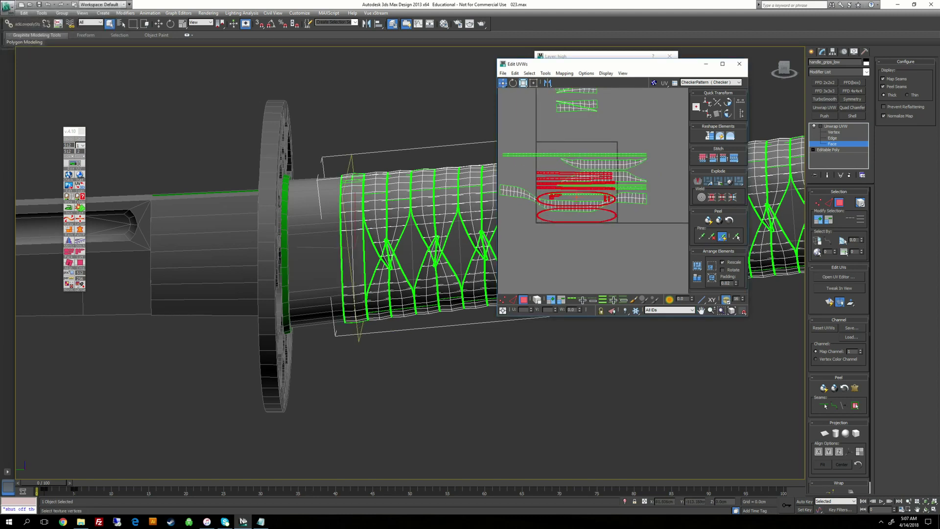
pyautogui.moveTo(608, 198); pyautogui.dragTo(606, 246)
pyautogui.click(634, 246)
pyautogui.scroll(5, 609, 241)
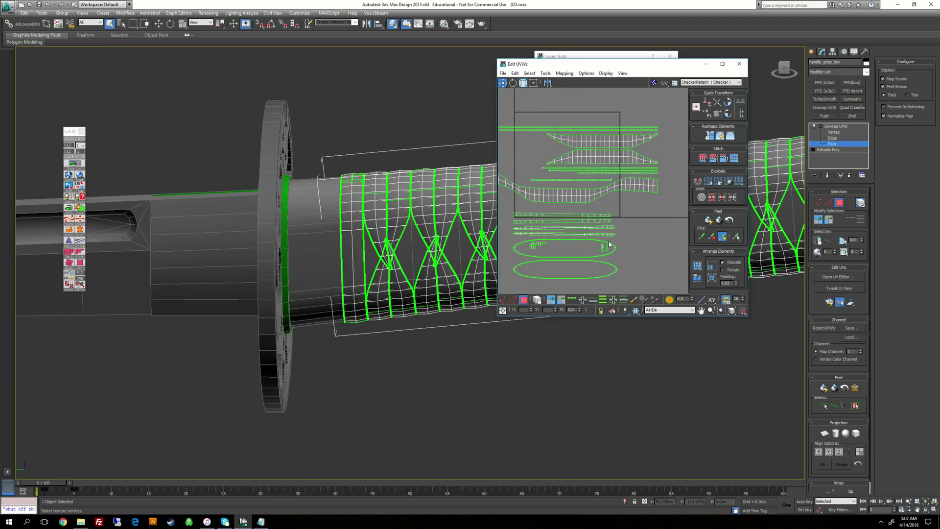
pyautogui.moveTo(559, 210); pyautogui.dragTo(616, 200, button='middle')
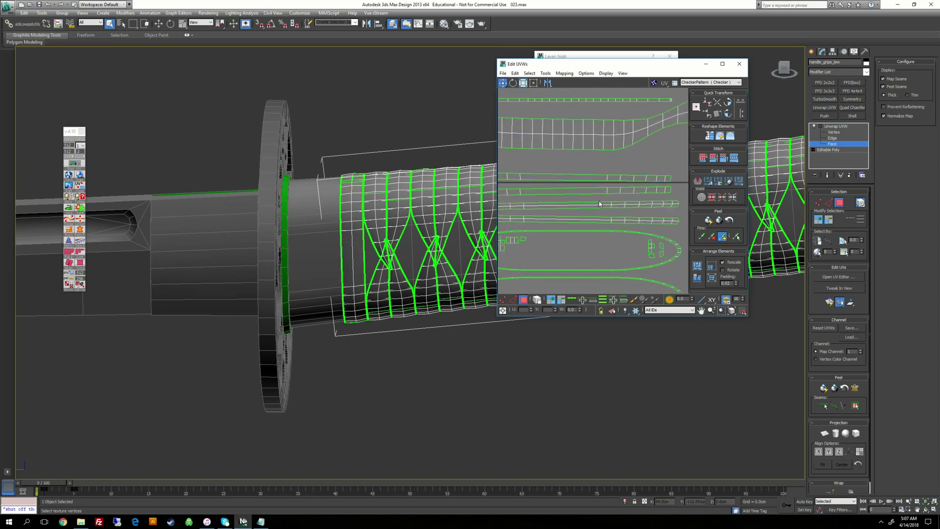
pyautogui.scroll(-3, 592, 206)
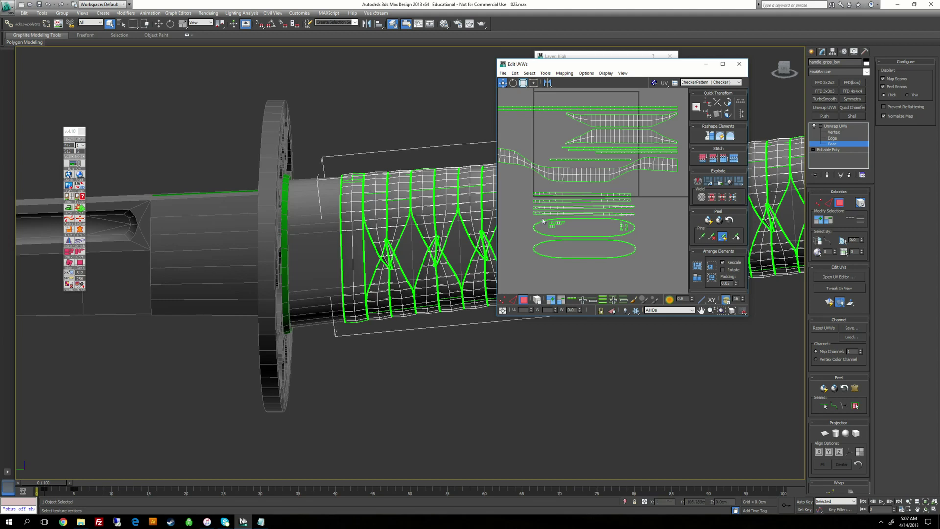
pyautogui.scroll(-2, 567, 193)
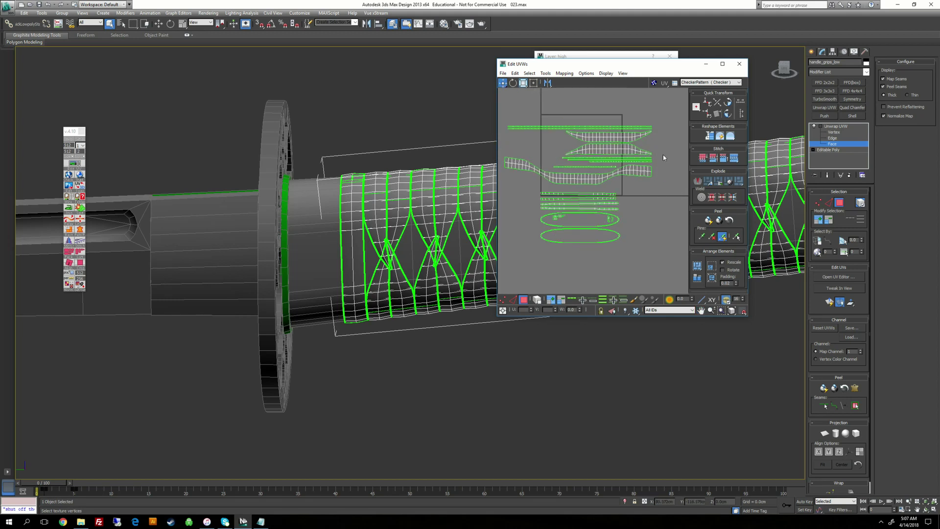
pyautogui.click(835, 127)
pyautogui.click(850, 176)
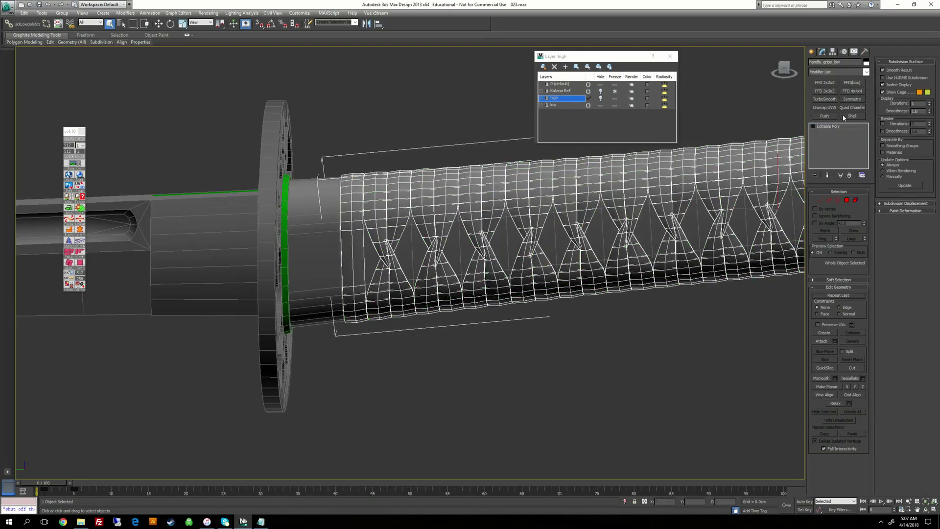
# Reset the grip's transform with Reset XForm and convert it to an editable poly.
pyautogui.click(866, 51)
pyautogui.click(842, 184)
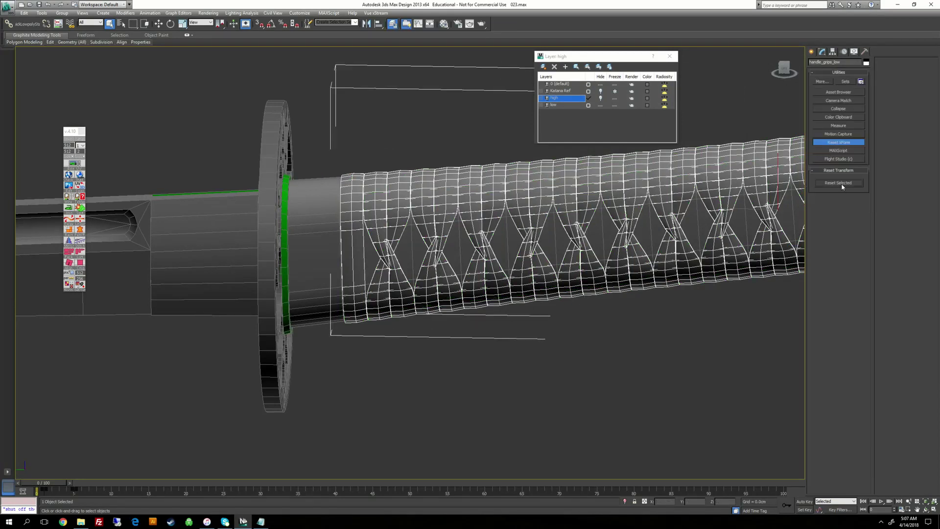
pyautogui.rightClick(710, 132)
pyautogui.click(808, 206)
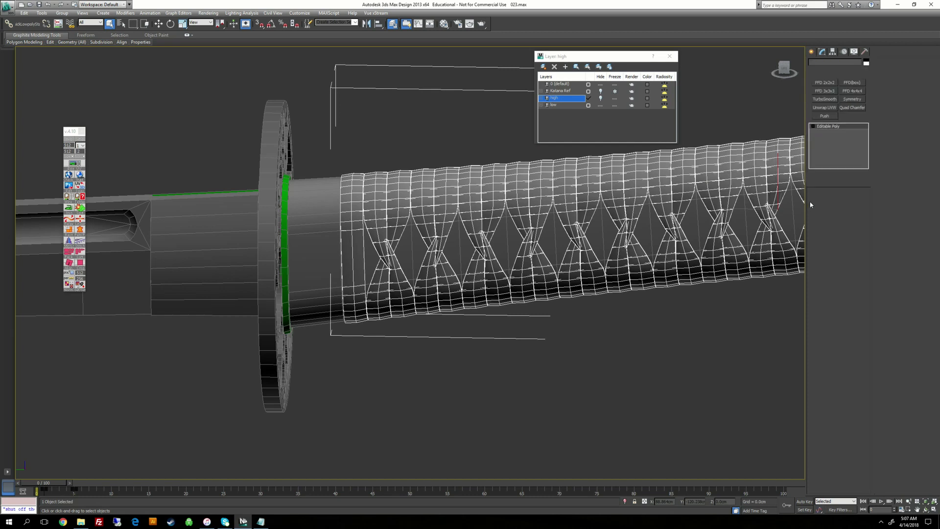
# Add an Unwrap UVW modifier to the grip, open its UV editor, and select the plain guard-end band by element in face mode.
pyautogui.click(823, 108)
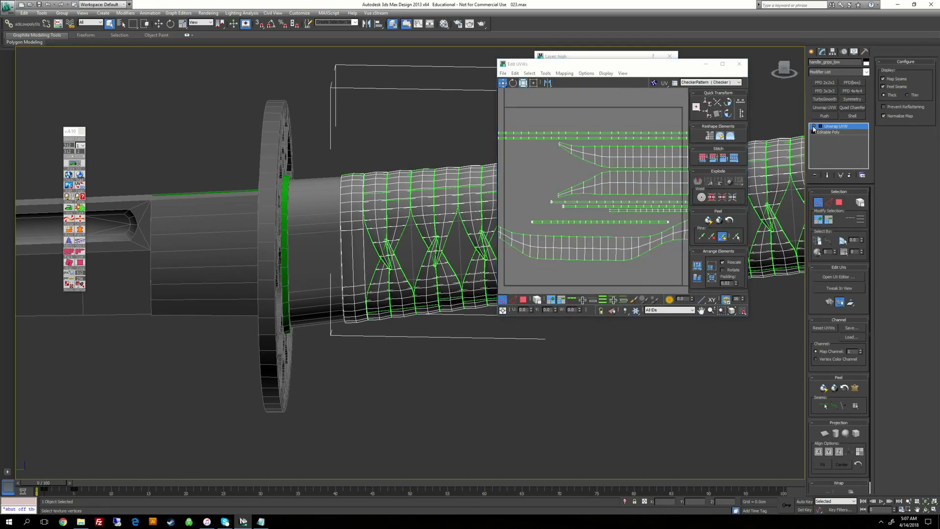
pyautogui.click(814, 126)
pyautogui.click(833, 144)
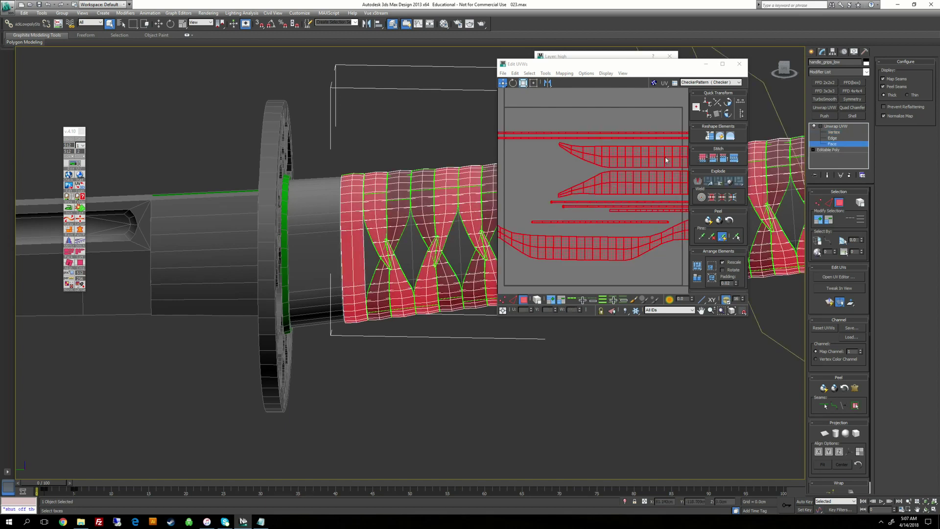
pyautogui.click(861, 205)
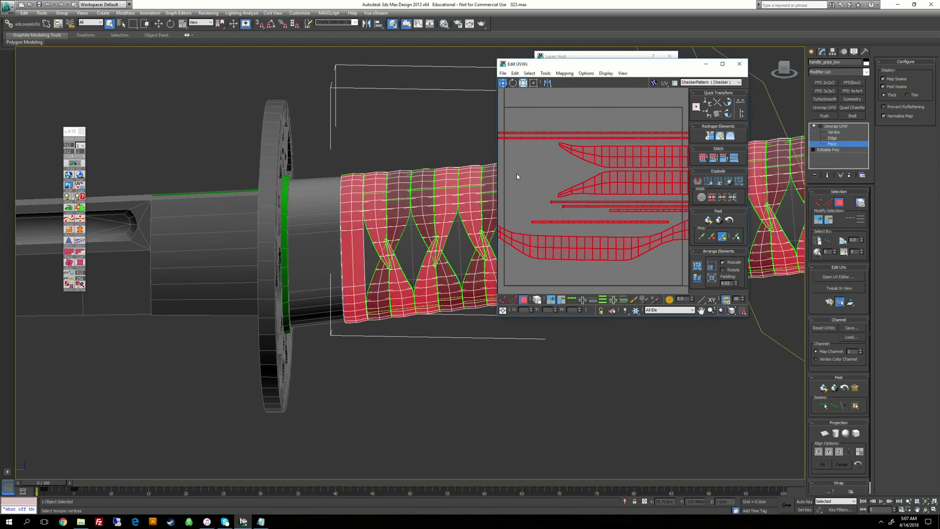
pyautogui.click(383, 149)
pyautogui.click(353, 235)
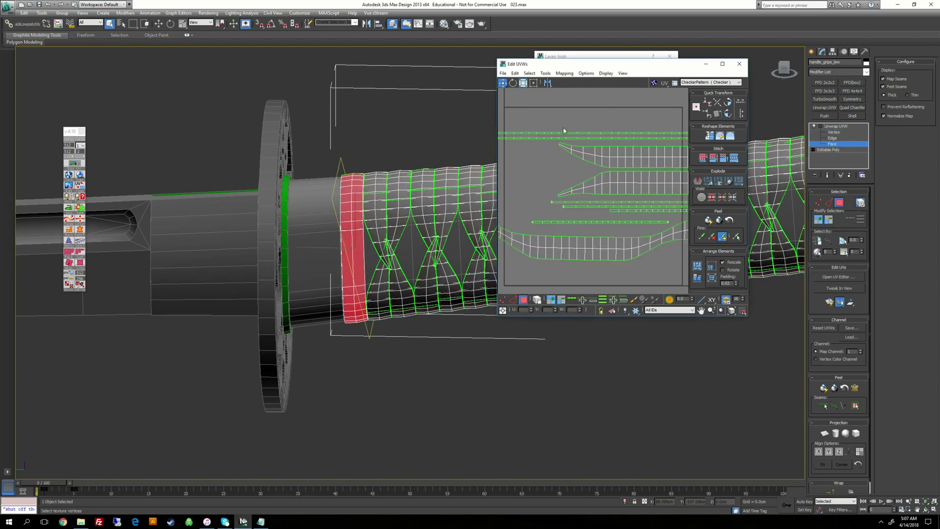
# Flatten map the selected band and move its UV clusters into the empty area below the other pieces.
pyautogui.click(565, 73)
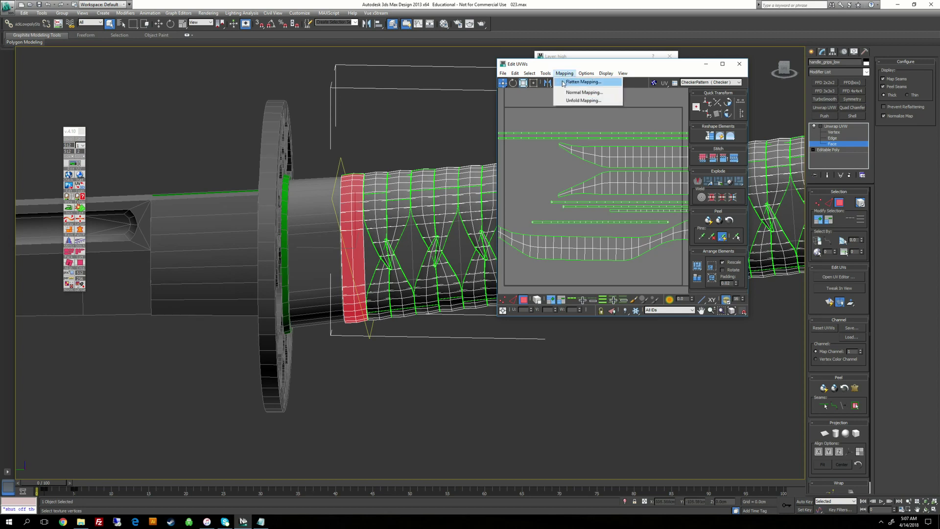
pyautogui.click(571, 83)
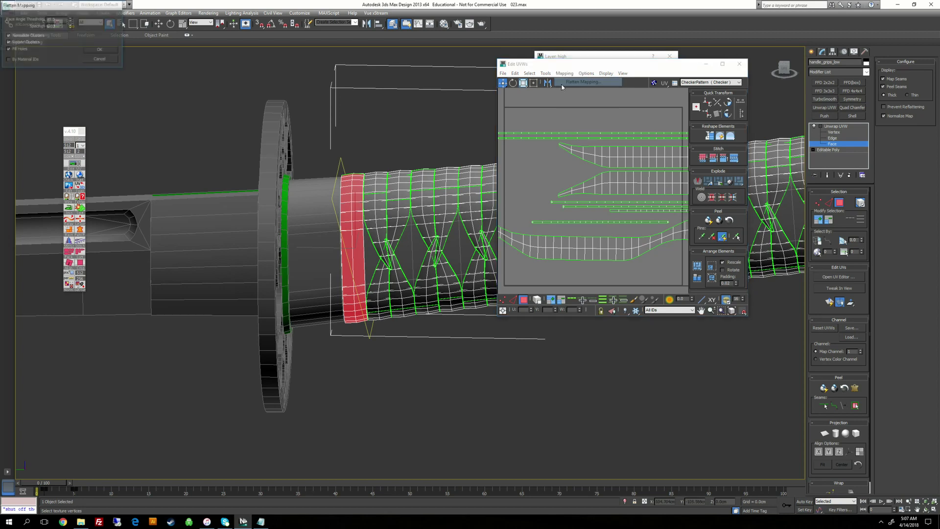
pyautogui.click(100, 50)
pyautogui.moveTo(583, 199); pyautogui.dragTo(581, 153, button='middle')
pyautogui.scroll(-2, 581, 153)
pyautogui.moveTo(572, 152); pyautogui.dragTo(575, 264)
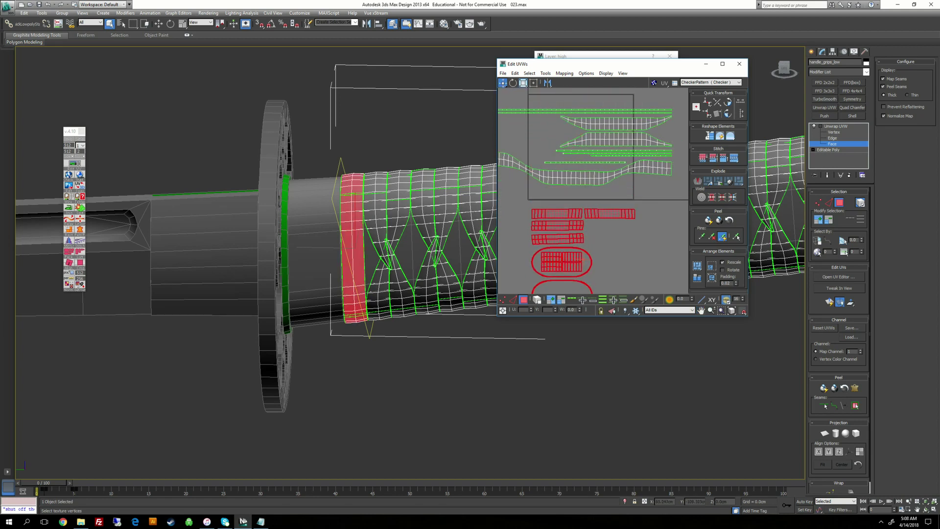
pyautogui.click(605, 226)
# Break the lower oval ring's UVs at a cross edge where its straight side meets the curve.
pyautogui.moveTo(605, 225); pyautogui.dragTo(651, 148, button='middle')
pyautogui.scroll(4, 607, 169)
pyautogui.moveTo(582, 180); pyautogui.dragTo(580, 149, button='middle')
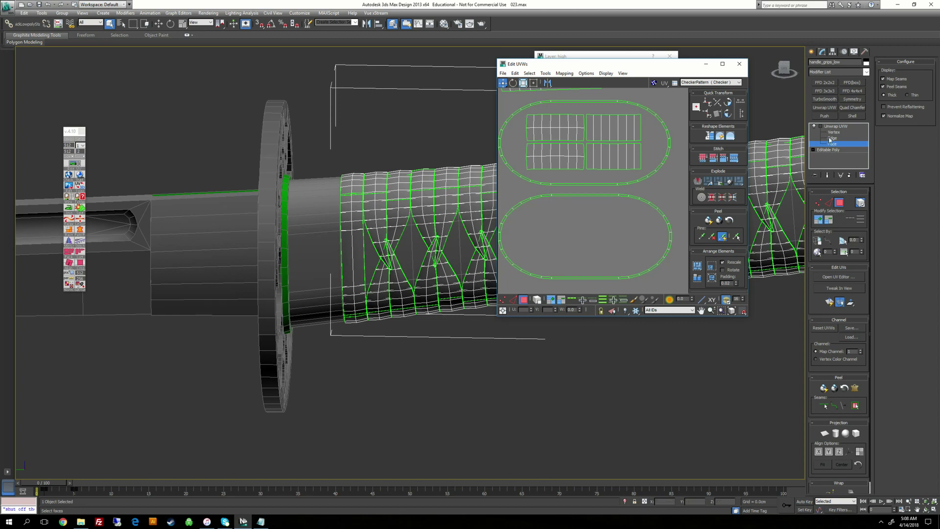
pyautogui.press('2')
pyautogui.scroll(3, 614, 211)
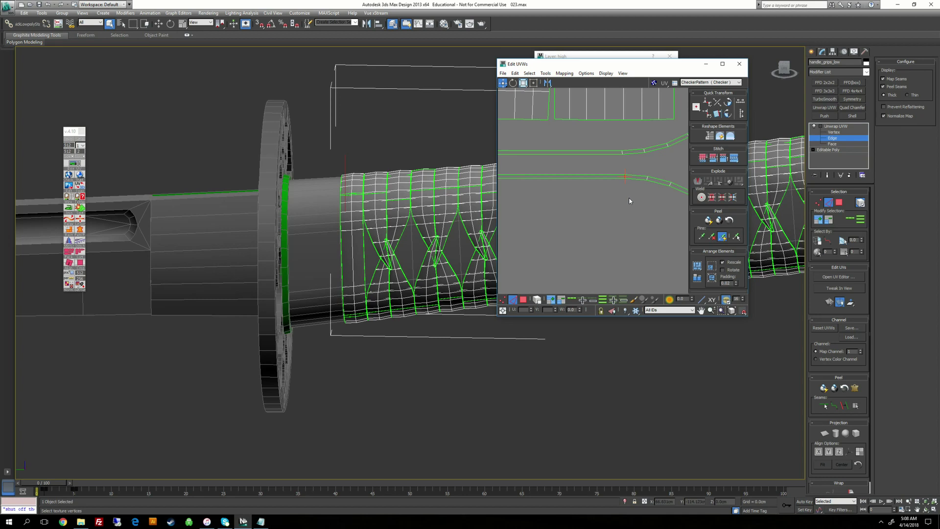
pyautogui.click(697, 184)
pyautogui.scroll(-3, 598, 184)
# Select each of the two oval ring UV elements as faces and straighten them into flat horizontal strips.
pyautogui.press('3')
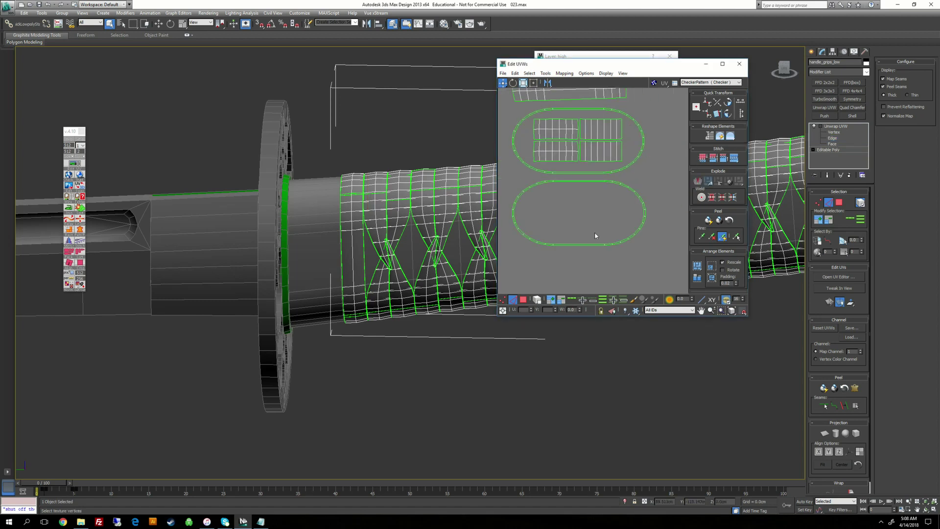
pyautogui.click(644, 216)
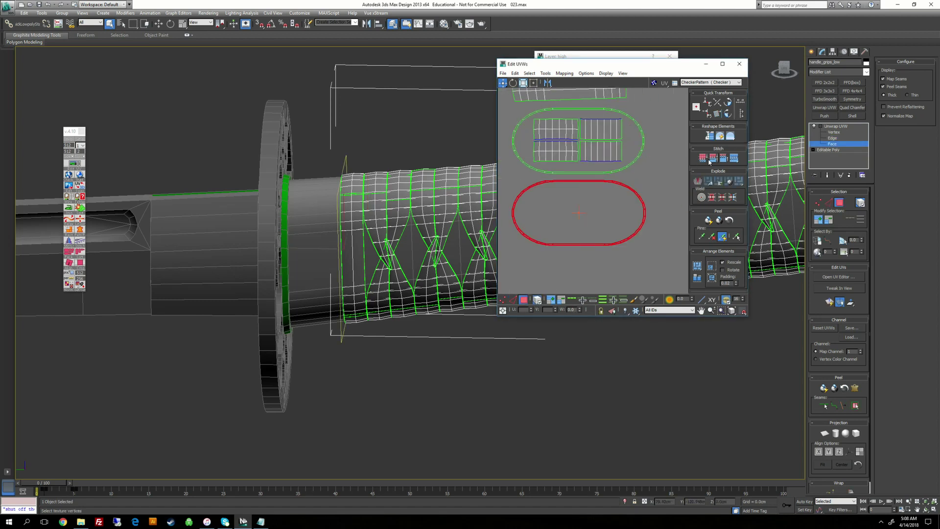
pyautogui.click(710, 136)
pyautogui.moveTo(606, 169); pyautogui.dragTo(606, 168)
pyautogui.click(596, 177)
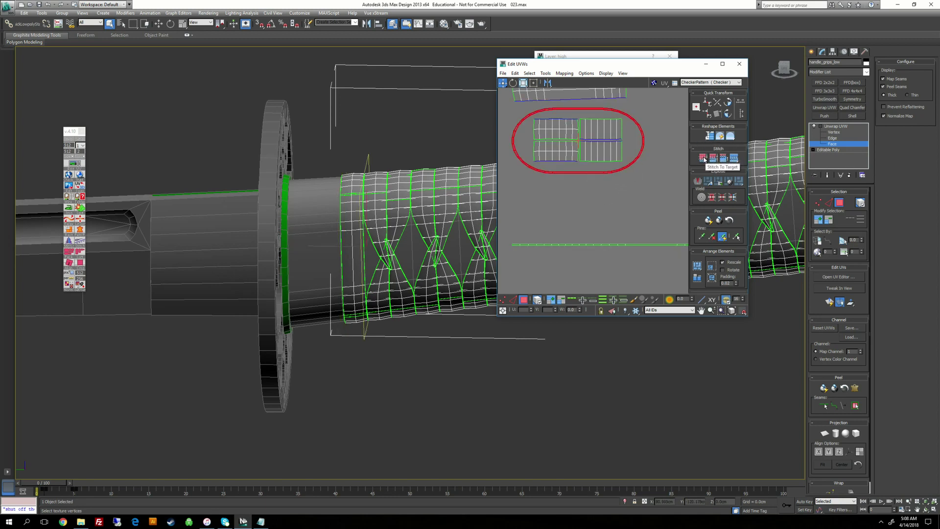
pyautogui.click(620, 194)
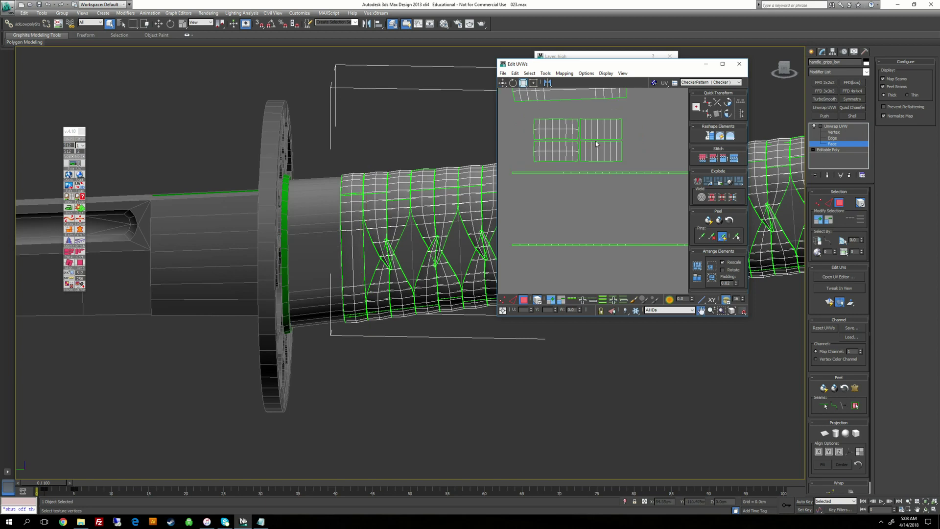
# Examine where the separate rectangular UV piece at the end of the top row lies on the grip band.
pyautogui.moveTo(596, 141); pyautogui.dragTo(590, 231, button='middle')
pyautogui.scroll(-1, 588, 234)
pyautogui.scroll(-2, 625, 190)
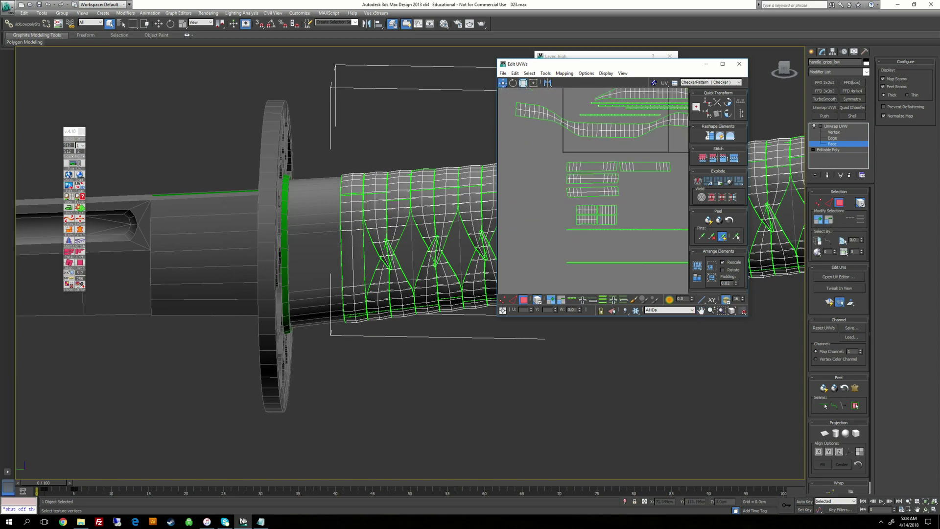
pyautogui.keyDown('alt'); pyautogui.moveTo(382, 274); pyautogui.dragTo(405, 289, button='middle'); pyautogui.keyUp('alt')
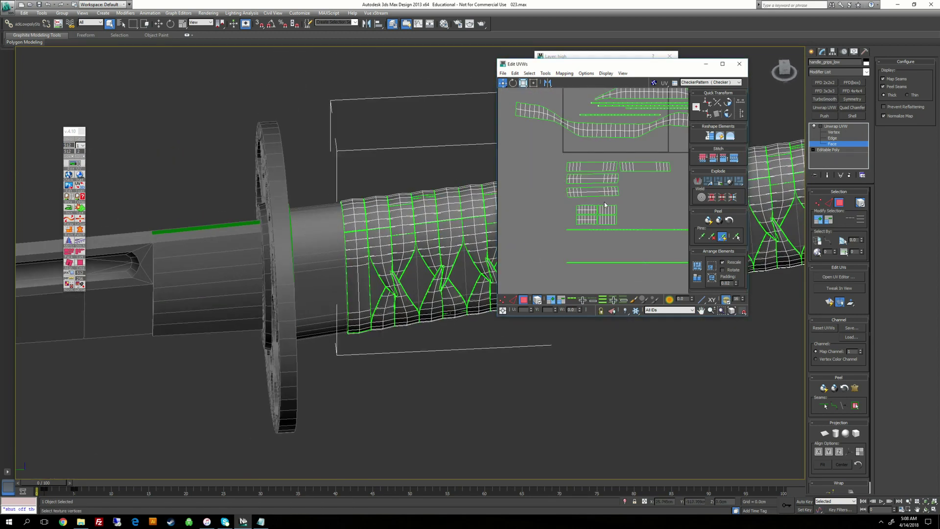
pyautogui.moveTo(607, 201); pyautogui.dragTo(566, 214, button='middle')
pyautogui.scroll(1, 567, 215)
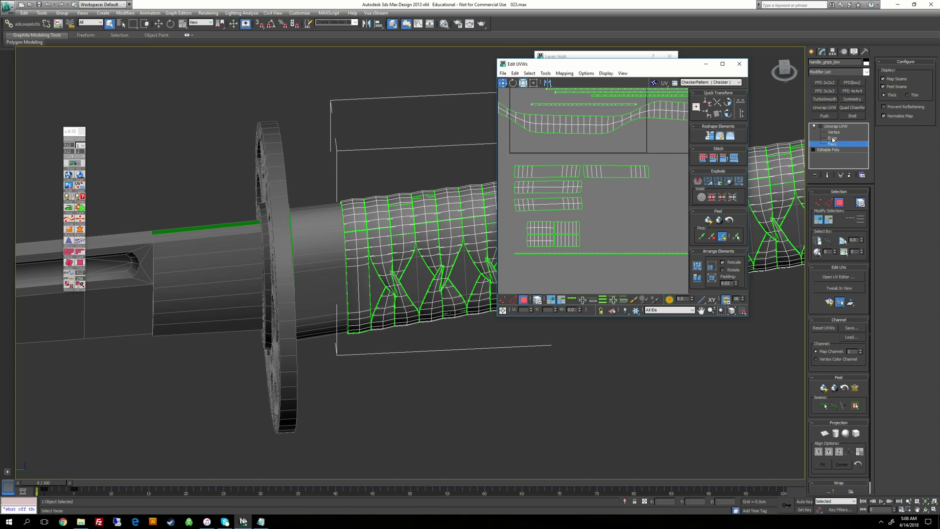
pyautogui.press('2')
pyautogui.click(640, 177)
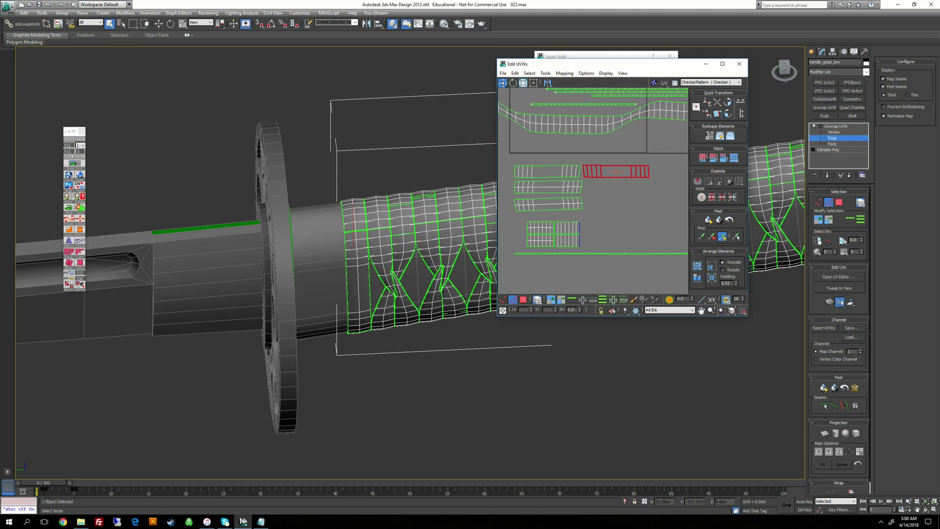
pyautogui.keyDown('alt'); pyautogui.moveTo(392, 274); pyautogui.dragTo(455, 274, button='middle'); pyautogui.keyUp('alt')
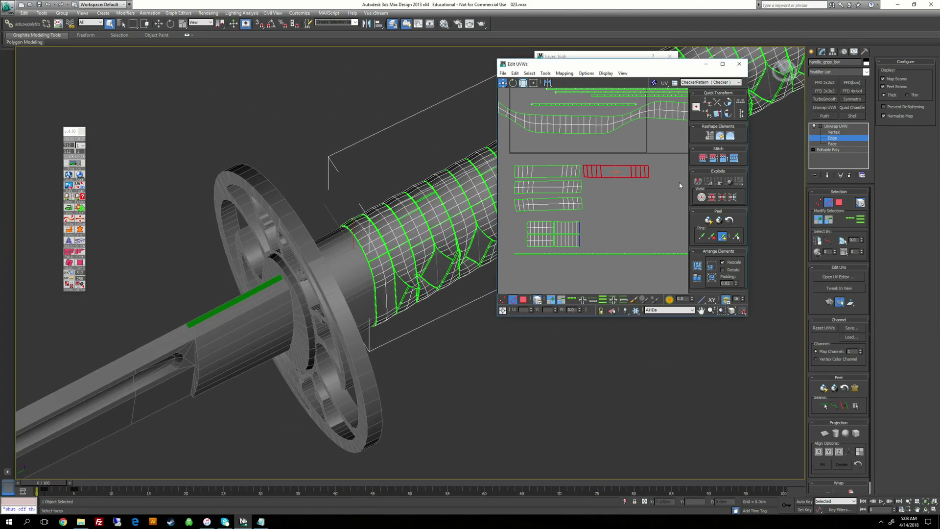
pyautogui.click(601, 197)
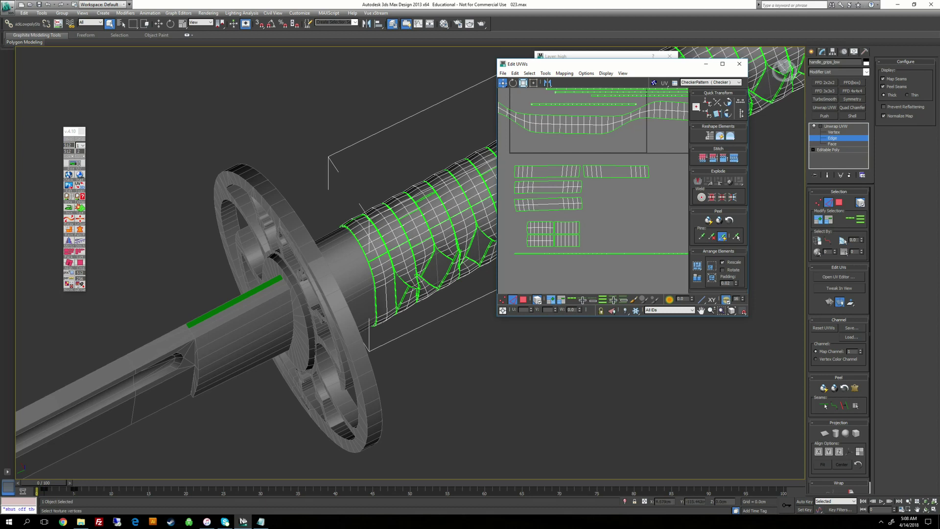
pyautogui.press('2')
pyautogui.moveTo(666, 159); pyautogui.dragTo(583, 175)
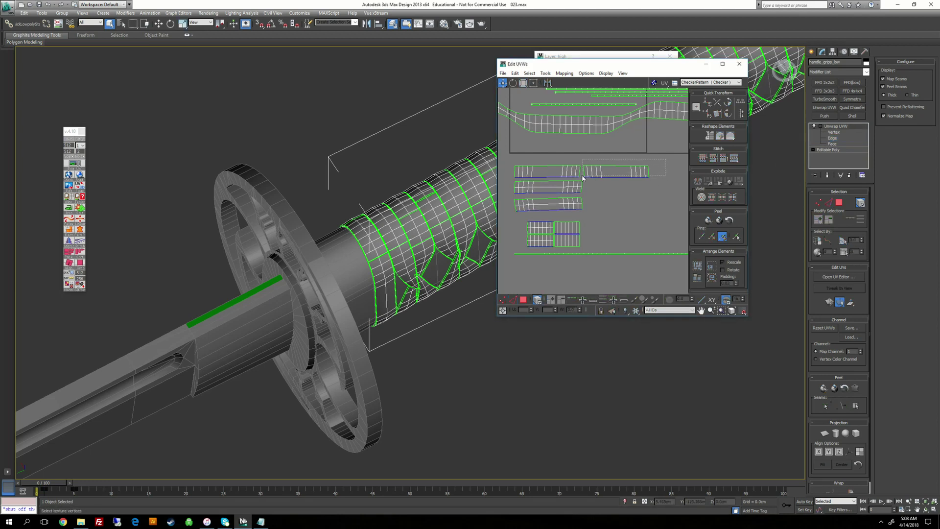
# Select that rectangular piece as faces, move it far left of the other band clusters, and select the remaining top-row piece.
pyautogui.click(834, 146)
pyautogui.press('3')
pyautogui.click(646, 172)
pyautogui.keyDown('alt'); pyautogui.moveTo(421, 280); pyautogui.dragTo(196, 299, button='middle'); pyautogui.keyUp('alt')
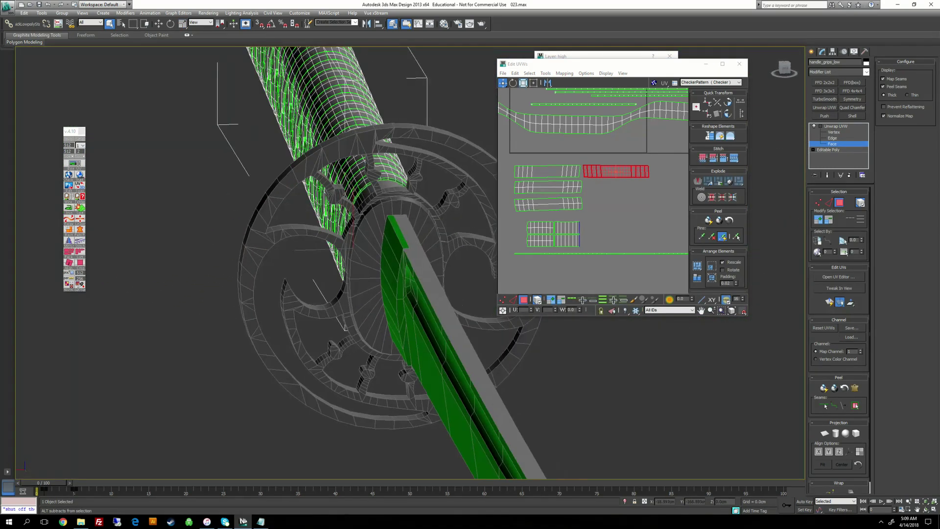
pyautogui.scroll(-3, 571, 188)
pyautogui.moveTo(600, 182); pyautogui.dragTo(618, 211, button='middle')
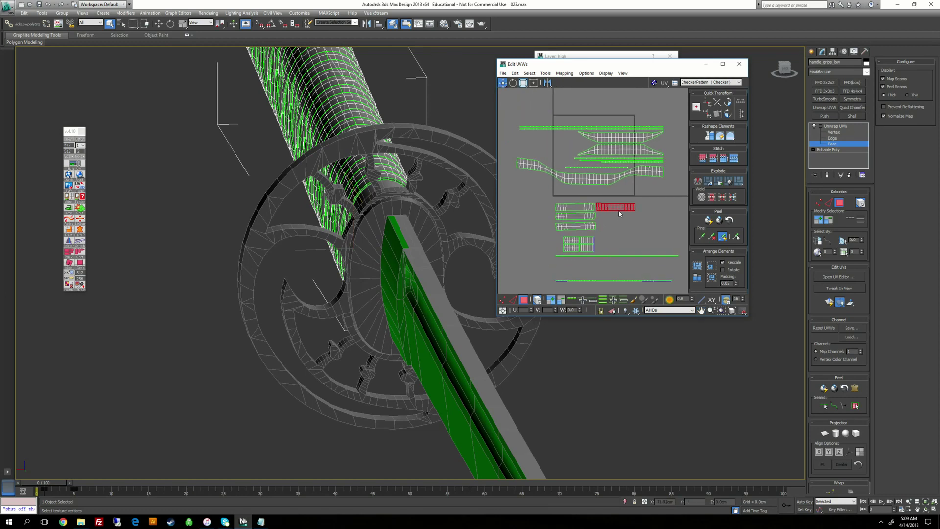
pyautogui.moveTo(616, 206); pyautogui.dragTo(511, 224)
pyautogui.moveTo(511, 224); pyautogui.dragTo(564, 202, button='middle')
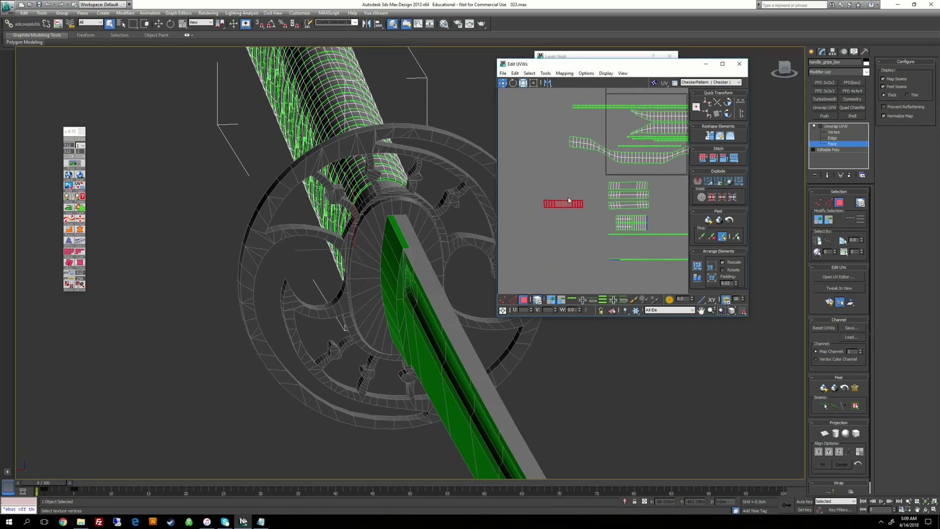
pyautogui.moveTo(564, 202); pyautogui.dragTo(508, 201)
pyautogui.moveTo(651, 183); pyautogui.dragTo(654, 184)
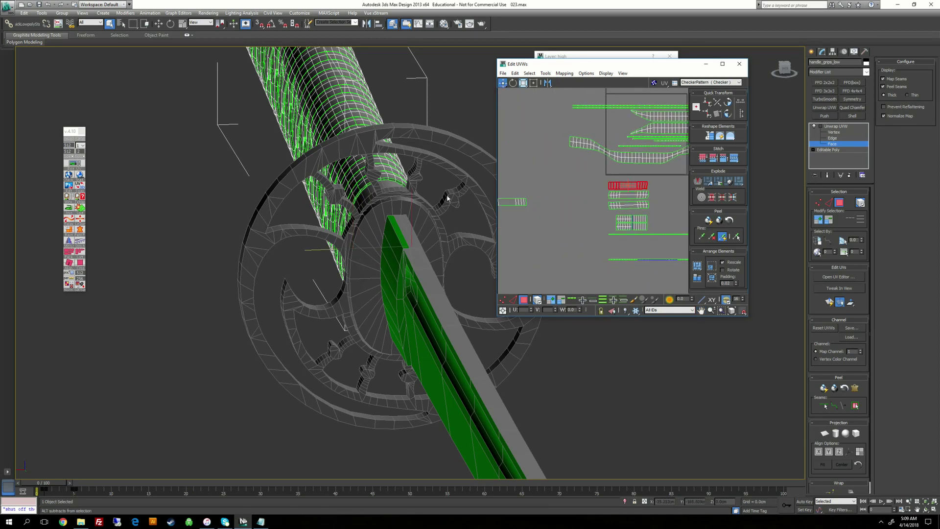
# Move the top strip to the far-left UV cluster and check where the next strips below it lie on the grip band.
pyautogui.keyDown('alt'); pyautogui.moveTo(445, 198); pyautogui.dragTo(670, 328, button='middle'); pyautogui.keyUp('alt')
pyautogui.moveTo(624, 183); pyautogui.dragTo(513, 186)
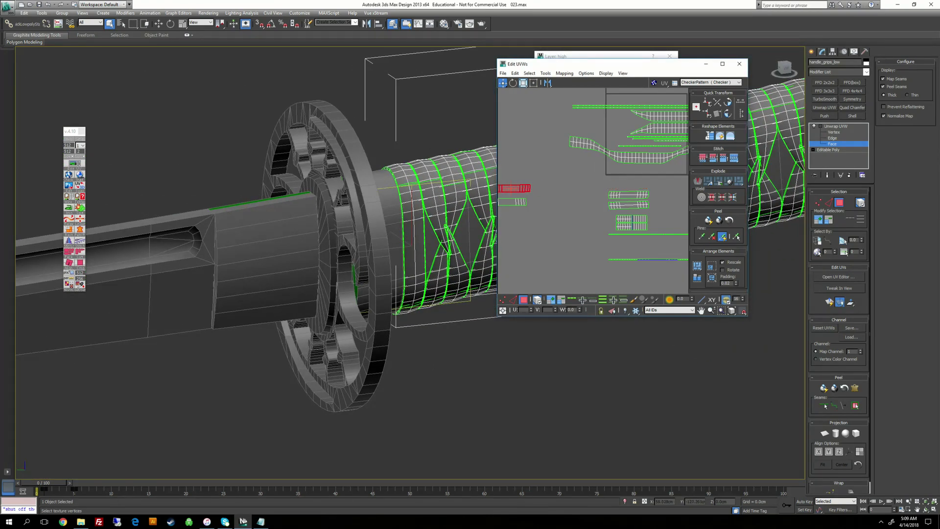
pyautogui.click(618, 193)
pyautogui.keyDown('alt'); pyautogui.moveTo(461, 343); pyautogui.dragTo(568, 372, button='middle'); pyautogui.keyUp('alt')
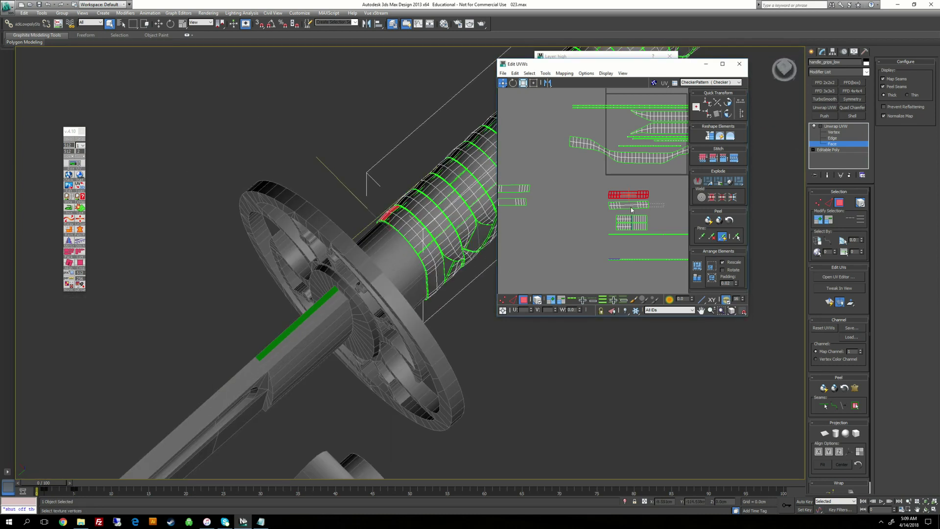
pyautogui.moveTo(631, 207); pyautogui.dragTo(629, 208)
# Move the two small right-hand rectangles of the lower block over to the far-left cluster of UV pieces.
pyautogui.keyDown('alt'); pyautogui.moveTo(578, 372); pyautogui.dragTo(529, 353, button='middle'); pyautogui.keyUp('alt')
pyautogui.click(639, 220)
pyautogui.moveTo(640, 219); pyautogui.dragTo(513, 211)
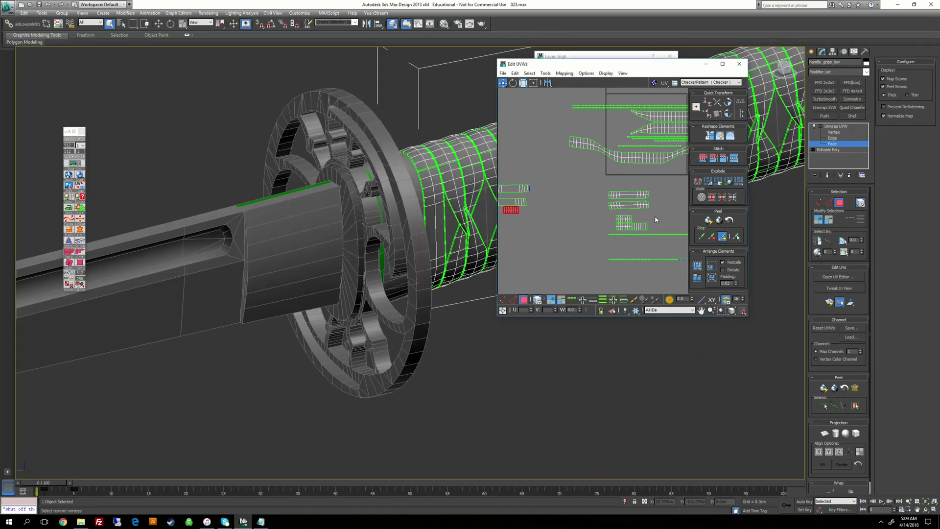
pyautogui.keyDown('alt'); pyautogui.moveTo(534, 362); pyautogui.dragTo(510, 372, button='middle'); pyautogui.keyUp('alt')
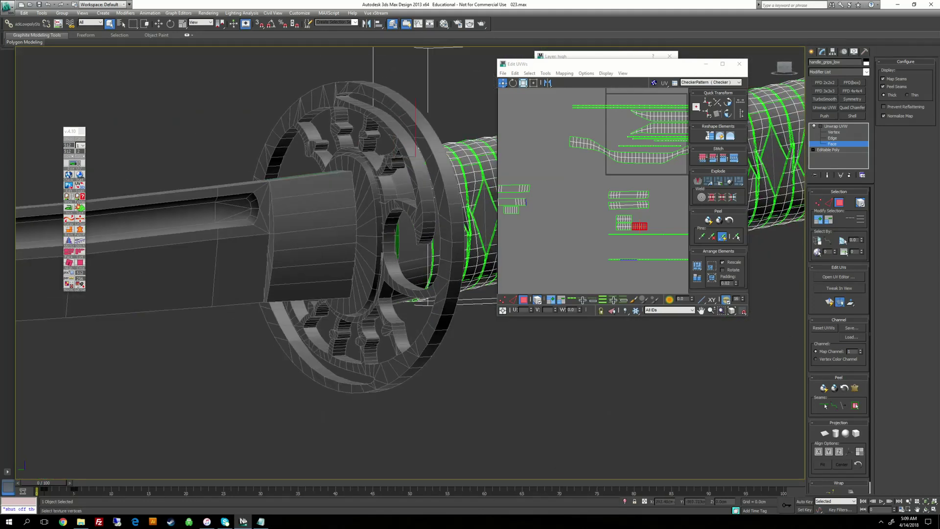
pyautogui.moveTo(639, 226); pyautogui.dragTo(513, 195)
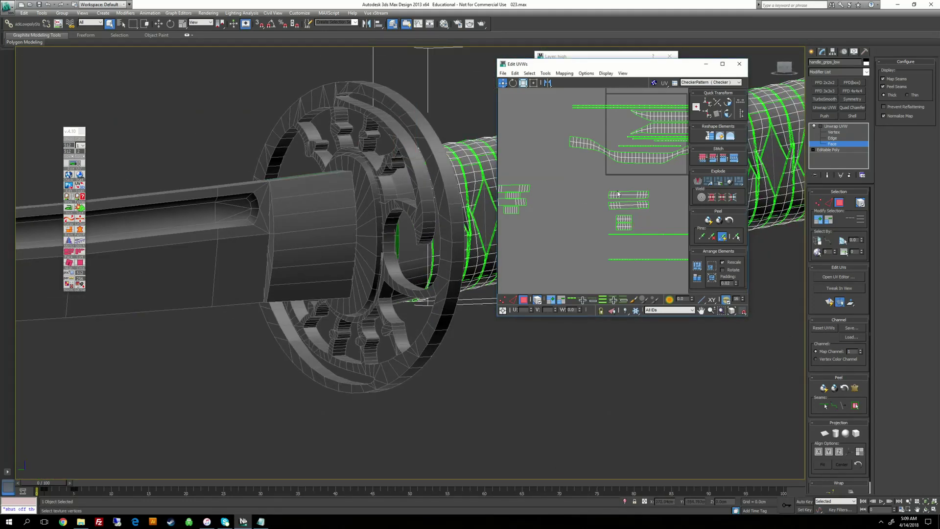
# Select all the remaining centre pieces to check which part of the grip band they cover, then clear the selection.
pyautogui.moveTo(652, 224); pyautogui.dragTo(654, 227)
pyautogui.keyDown('alt'); pyautogui.moveTo(470, 215); pyautogui.dragTo(391, 206, button='middle'); pyautogui.keyUp('alt')
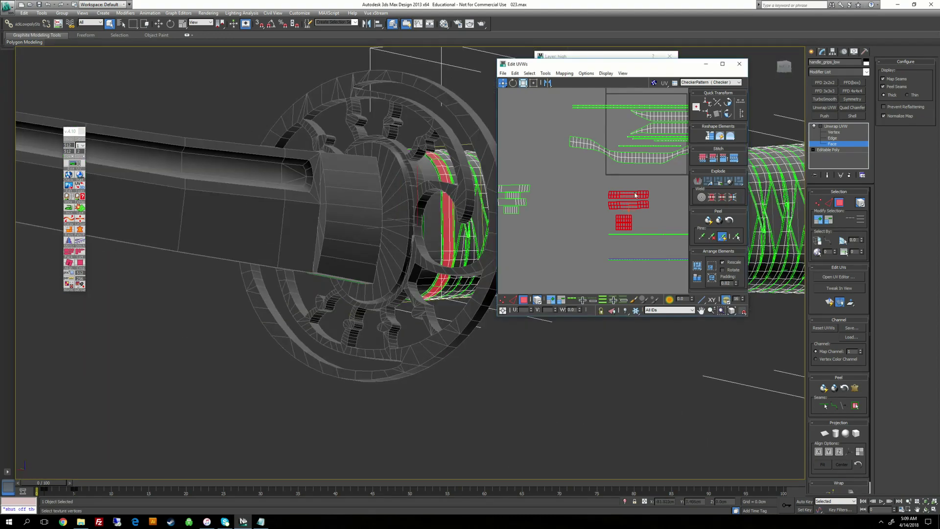
pyautogui.moveTo(656, 208); pyautogui.dragTo(603, 204, button='middle')
pyautogui.scroll(4, 605, 204)
pyautogui.click(593, 214)
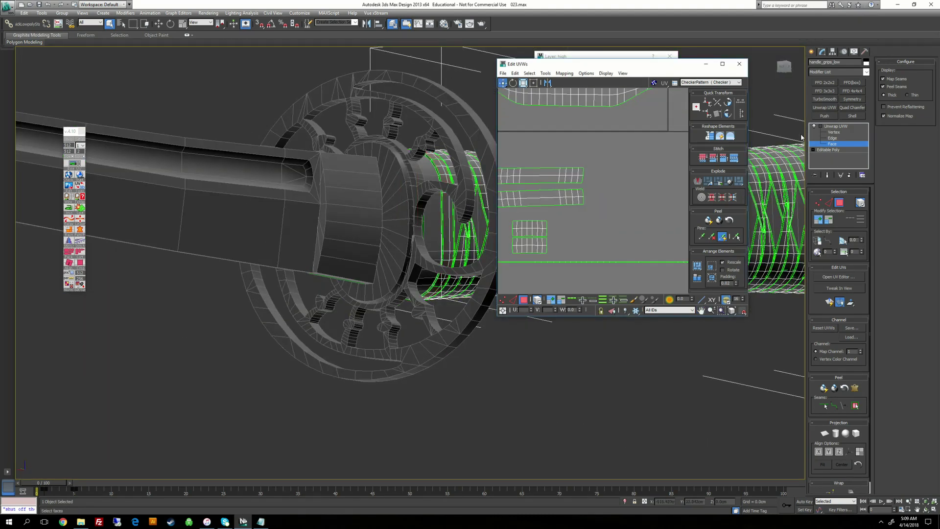
# Stitch the two long strips and two small rectangles end to end along their short edges into one continuous band strip.
pyautogui.click(832, 138)
pyautogui.scroll(1, 584, 169)
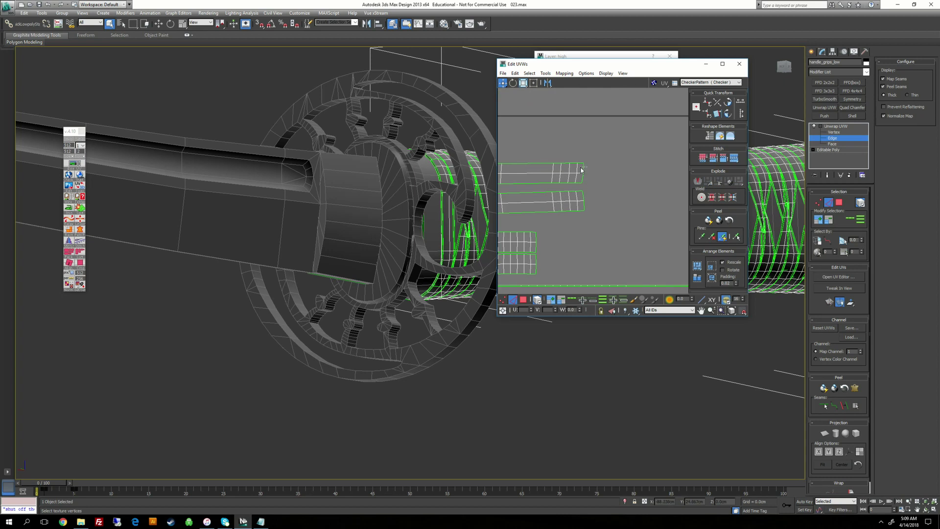
pyautogui.click(582, 174)
pyautogui.click(589, 178)
pyautogui.press('s')
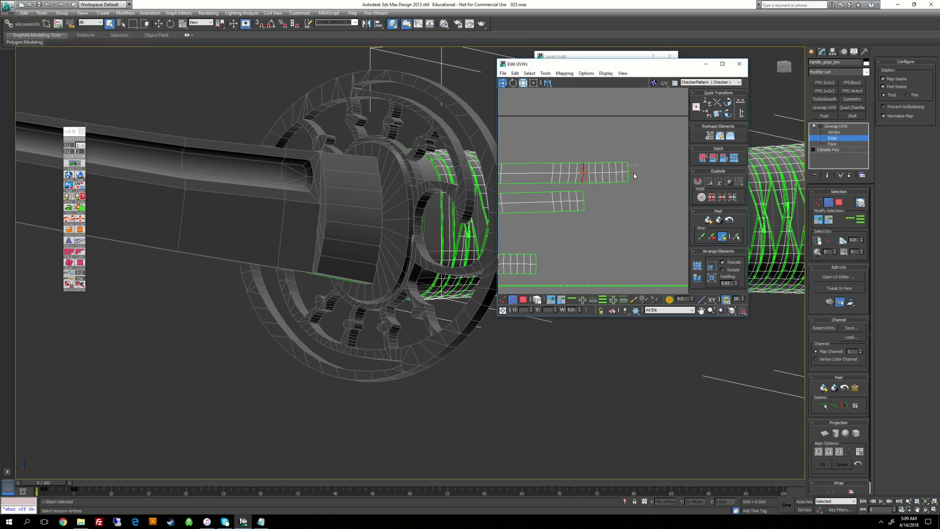
pyautogui.press('s')
pyautogui.press('Return')
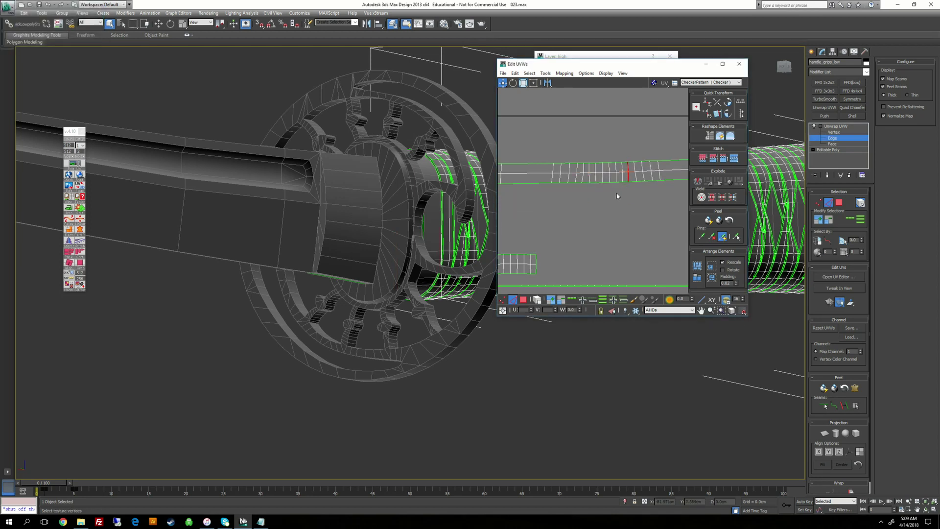
pyautogui.scroll(-3, 601, 194)
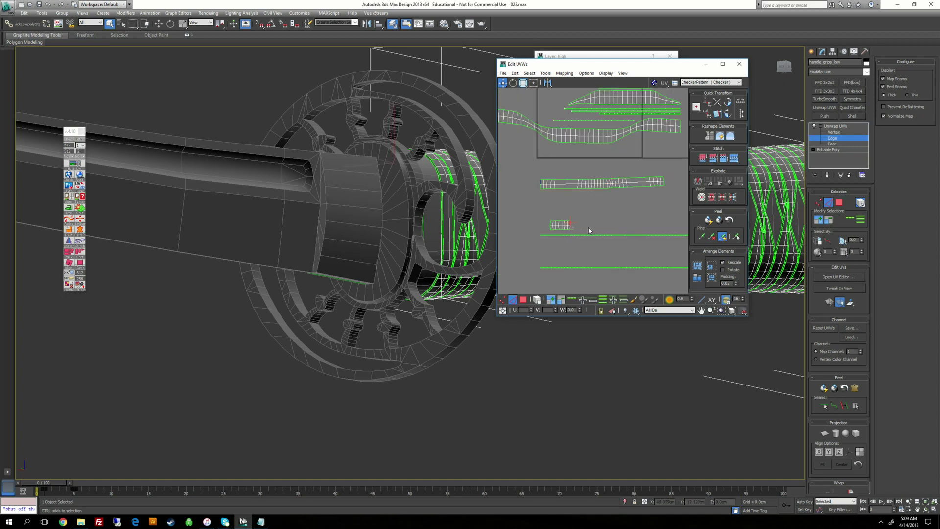
pyautogui.press('s')
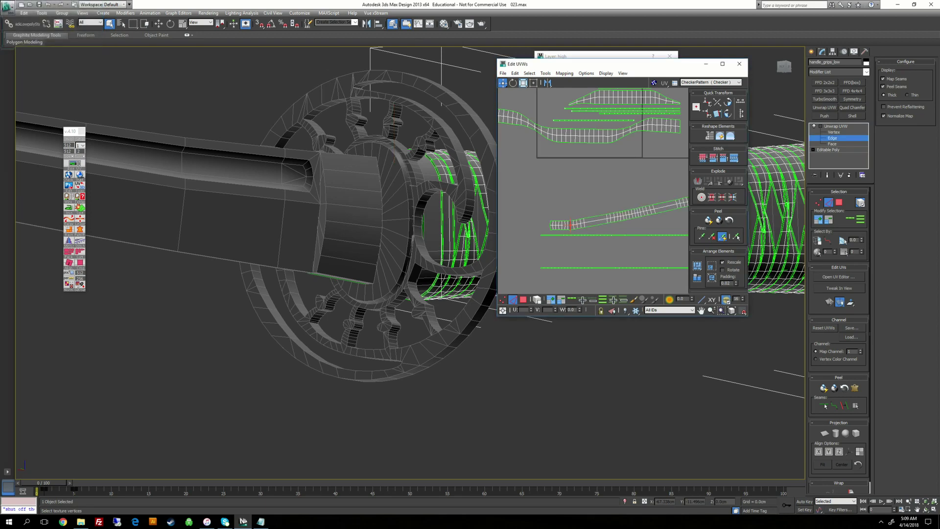
# Break the band's UVs along the cross edges that line up with the neighbouring wrap's seam on the grip.
pyautogui.scroll(-2, 604, 212)
pyautogui.keyDown('alt'); pyautogui.moveTo(387, 284); pyautogui.dragTo(475, 272, button='middle'); pyautogui.keyUp('alt')
pyautogui.scroll(4, 356, 228)
pyautogui.scroll(3, 355, 229)
pyautogui.scroll(-2, 475, 272)
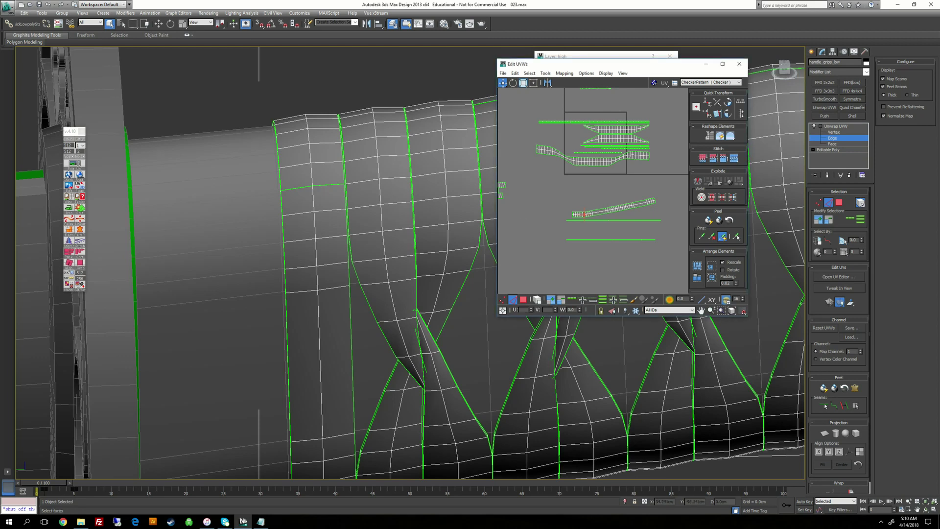
pyautogui.keyDown('alt'); pyautogui.moveTo(352, 314); pyautogui.dragTo(338, 120, button='middle'); pyautogui.keyUp('alt')
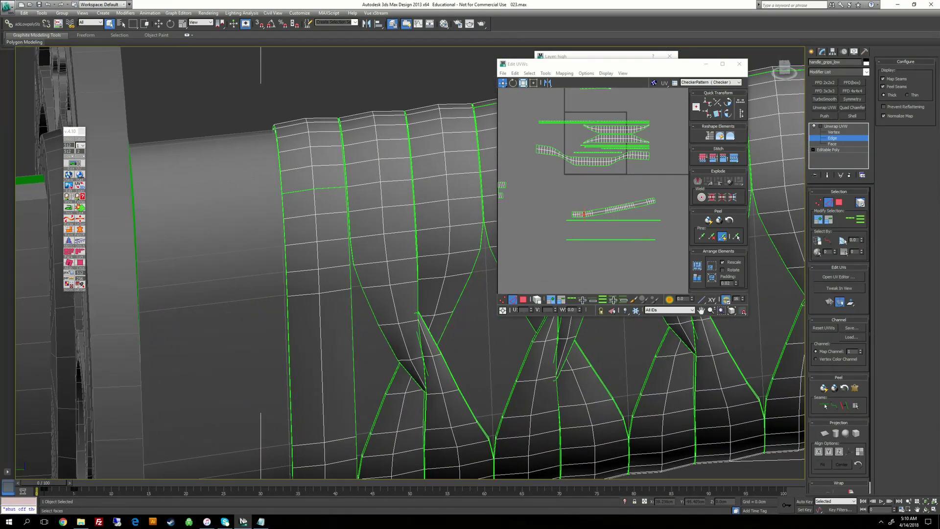
pyautogui.keyDown('alt'); pyautogui.moveTo(342, 294); pyautogui.dragTo(343, 122, button='middle'); pyautogui.keyUp('alt')
pyautogui.doubleClick(336, 257)
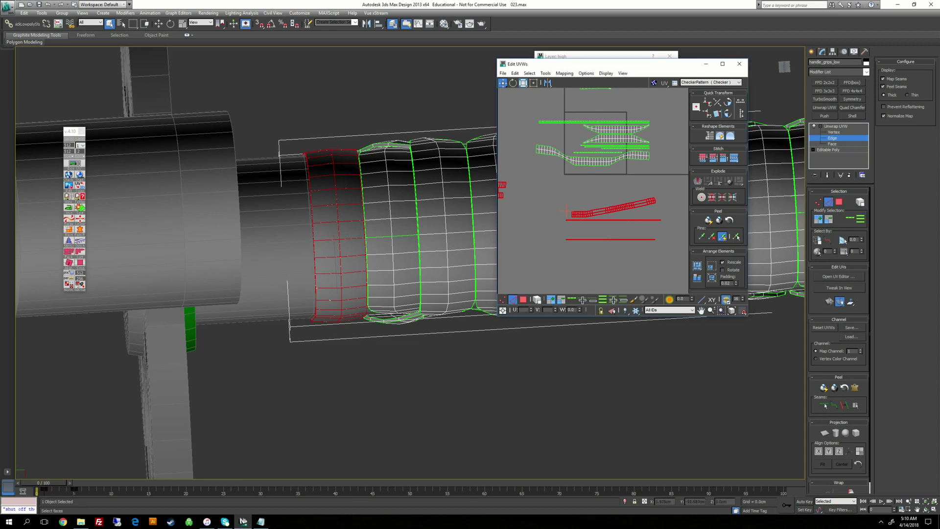
pyautogui.click(329, 240)
pyautogui.keyDown('ctrl'); pyautogui.click(352, 239); pyautogui.keyUp('ctrl')
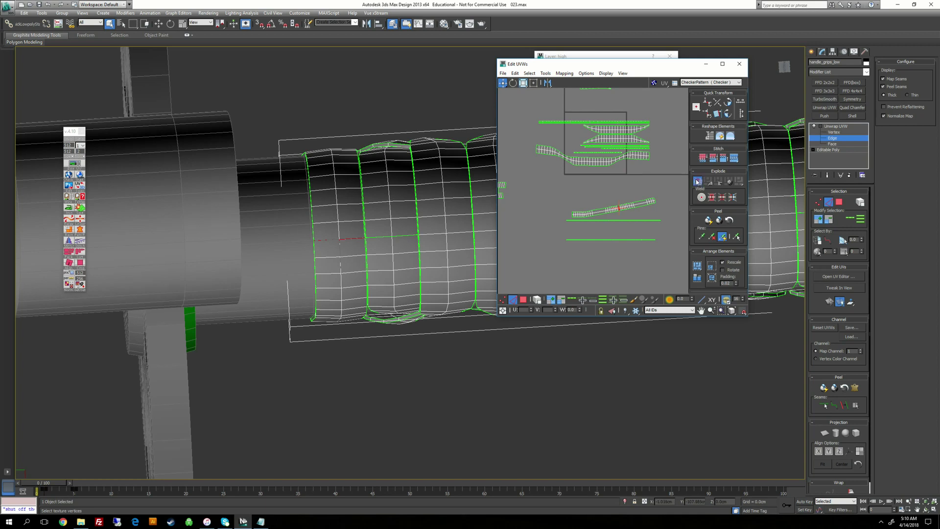
pyautogui.scroll(5, 618, 190)
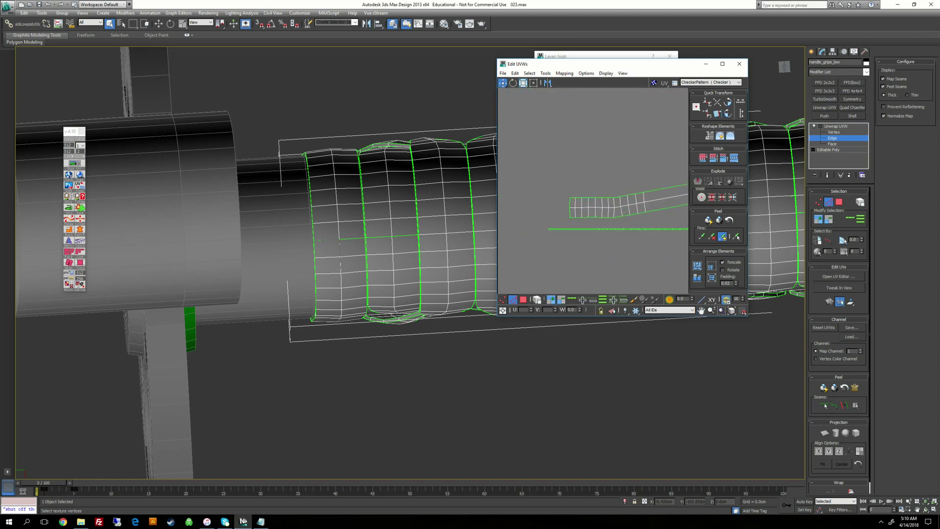
# Stitch the detached section of the band onto the open left end edge of the strip.
pyautogui.keyDown('ctrl'); pyautogui.click(572, 202); pyautogui.keyUp('ctrl')
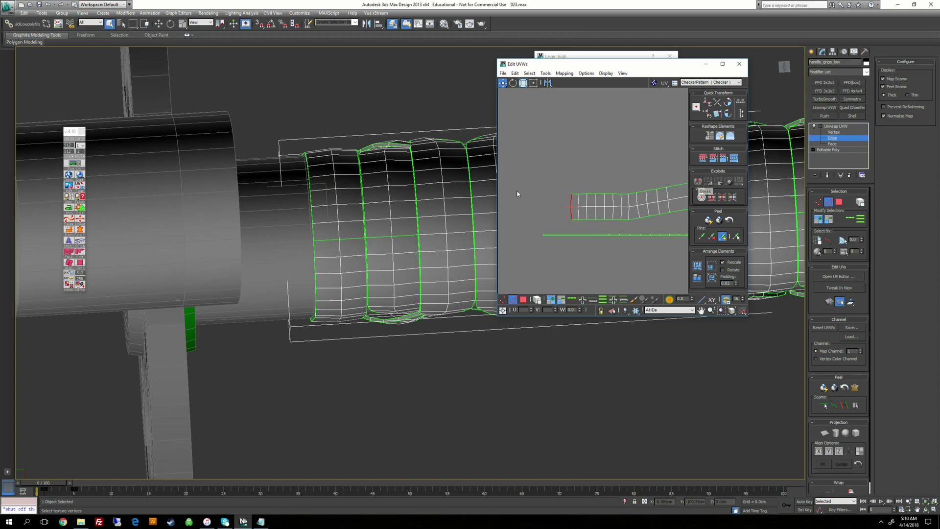
pyautogui.press('s')
pyautogui.press('Return')
pyautogui.scroll(-1, 604, 184)
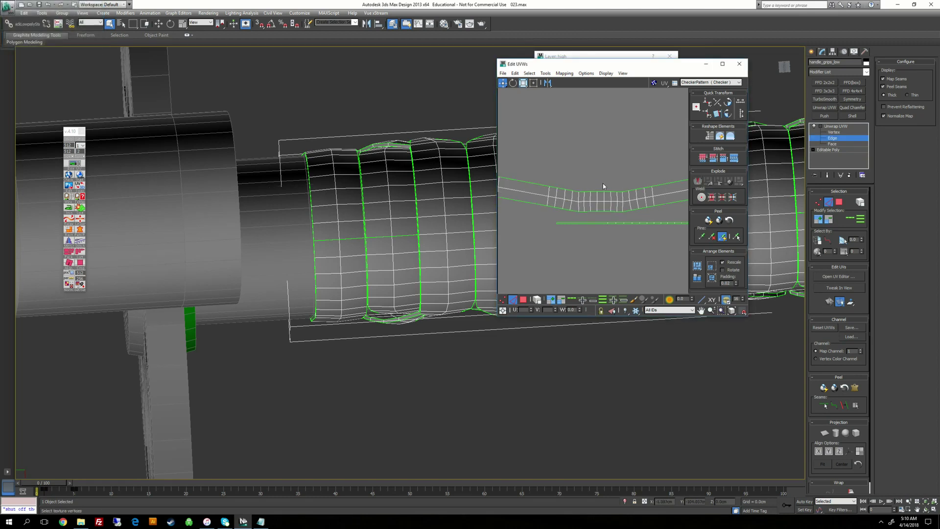
pyautogui.scroll(-2, 603, 184)
# Select the whole stitched band strip as faces and straighten it into a flat horizontal strip.
pyautogui.click(836, 142)
pyautogui.moveTo(615, 153); pyautogui.dragTo(643, 180)
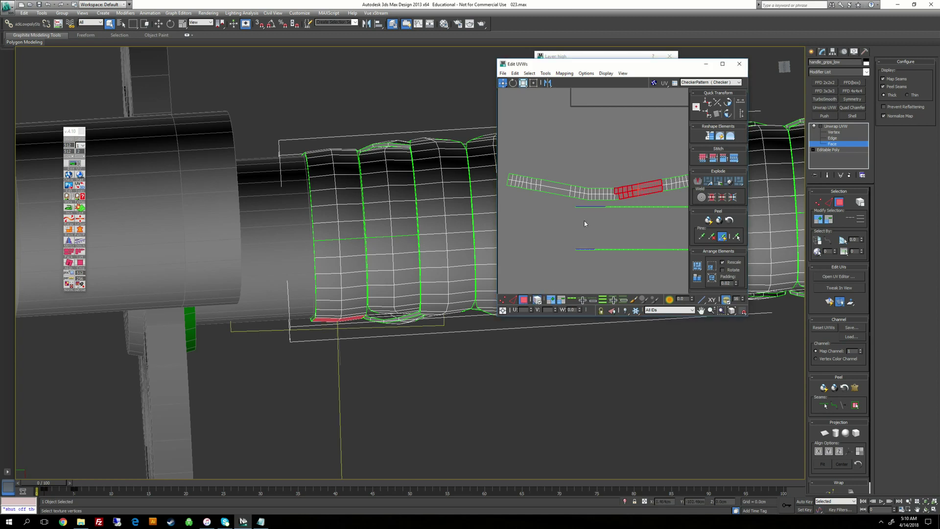
pyautogui.doubleClick(620, 190)
pyautogui.click(709, 136)
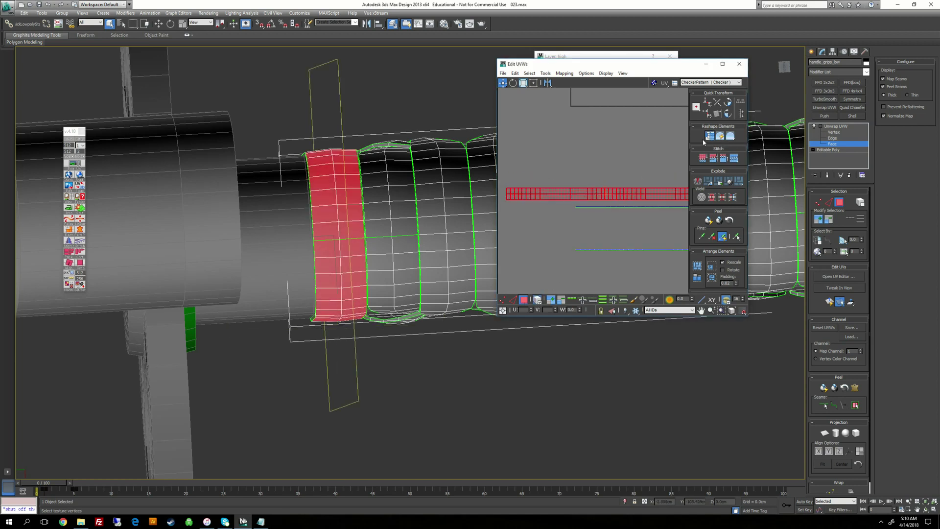
# Display the checker pattern on the grip and examine the straightened band's texture scale and distortion against the neighbouring wraps.
pyautogui.scroll(-3, 623, 172)
pyautogui.keyDown('alt'); pyautogui.moveTo(431, 205); pyautogui.dragTo(436, 284, button='middle'); pyautogui.keyUp('alt')
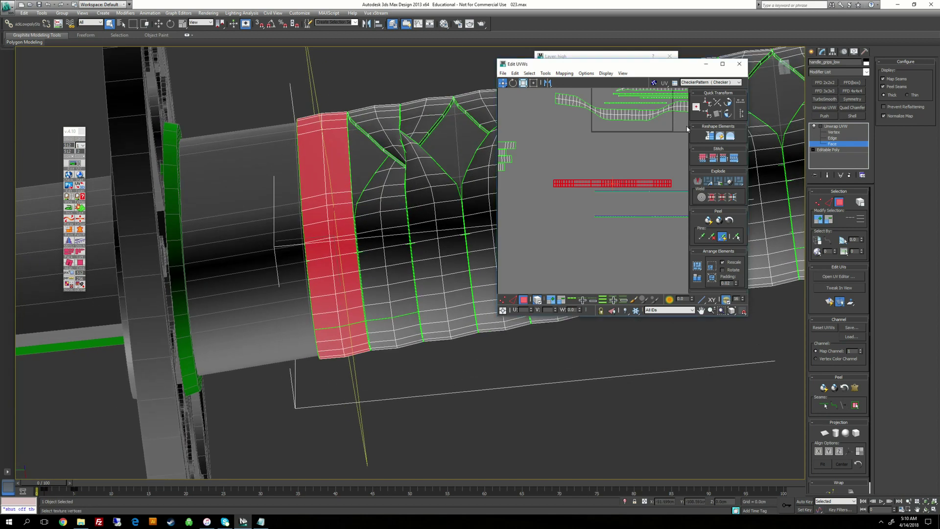
pyautogui.click(704, 83)
pyautogui.keyDown('alt'); pyautogui.moveTo(383, 157); pyautogui.dragTo(399, 277, button='middle'); pyautogui.keyUp('alt')
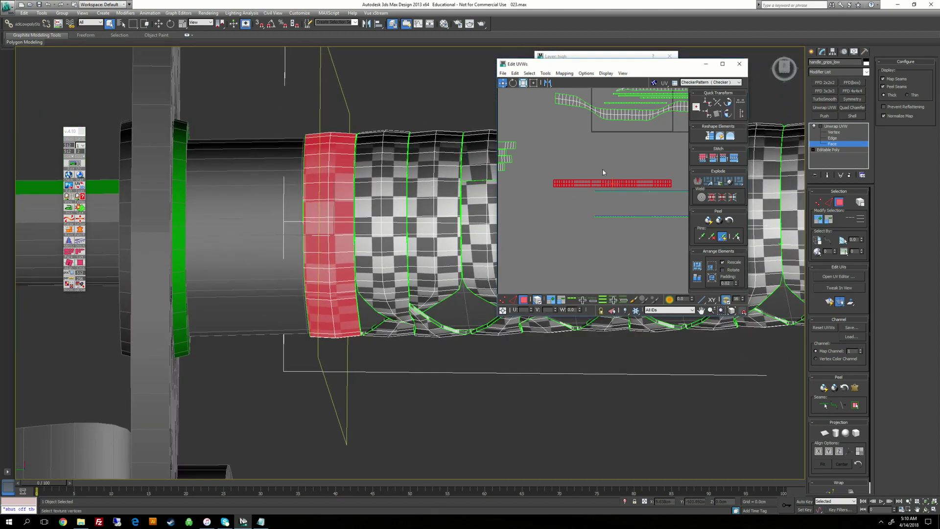
pyautogui.scroll(2, 602, 180)
pyautogui.scroll(4, 410, 263)
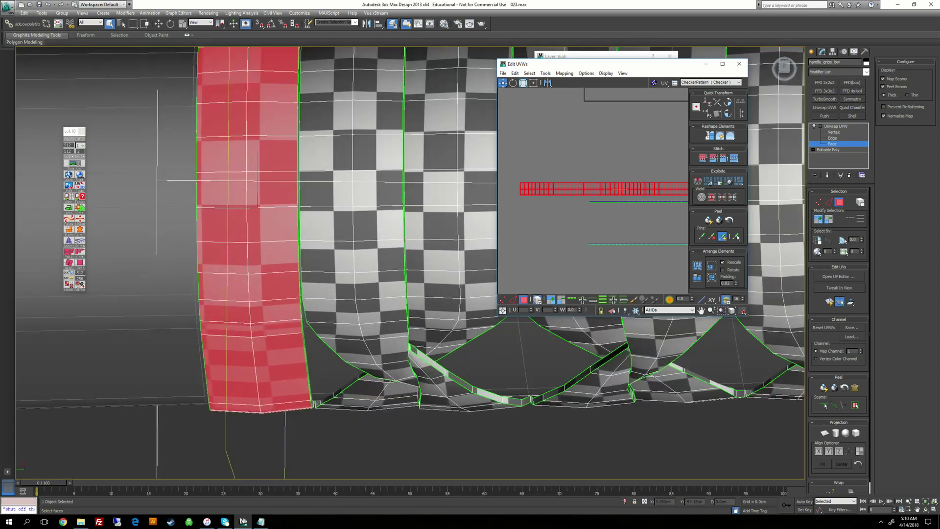
pyautogui.keyDown('alt'); pyautogui.moveTo(402, 274); pyautogui.dragTo(364, 237, button='middle'); pyautogui.keyUp('alt')
pyautogui.scroll(-2, 382, 259)
pyautogui.scroll(-2, 382, 259)
pyautogui.scroll(-4, 338, 252)
pyautogui.scroll(-1, 365, 238)
pyautogui.scroll(-5, 564, 173)
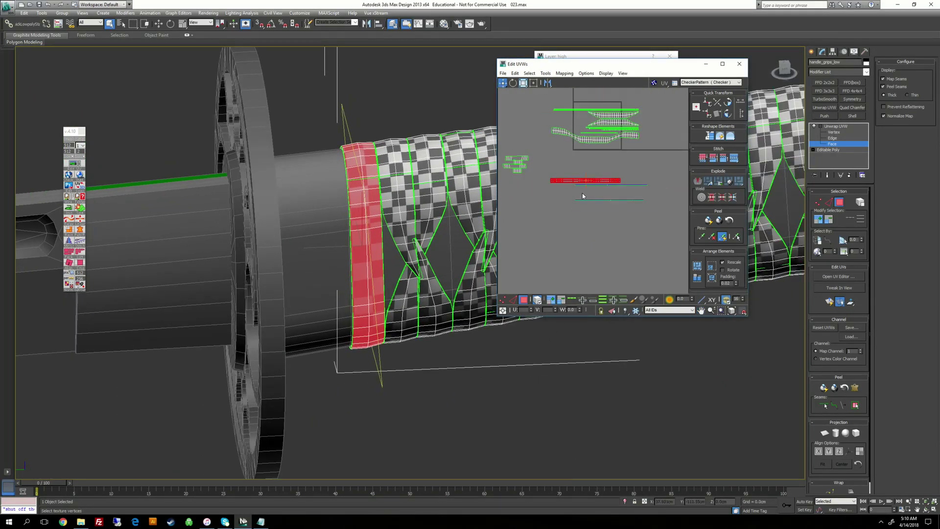
pyautogui.scroll(3, 583, 195)
pyautogui.keyDown('alt'); pyautogui.moveTo(441, 221); pyautogui.dragTo(441, 207, button='middle'); pyautogui.keyUp('alt')
pyautogui.moveTo(610, 153); pyautogui.dragTo(587, 186, button='middle')
pyautogui.click(583, 169)
pyautogui.scroll(-3, 583, 169)
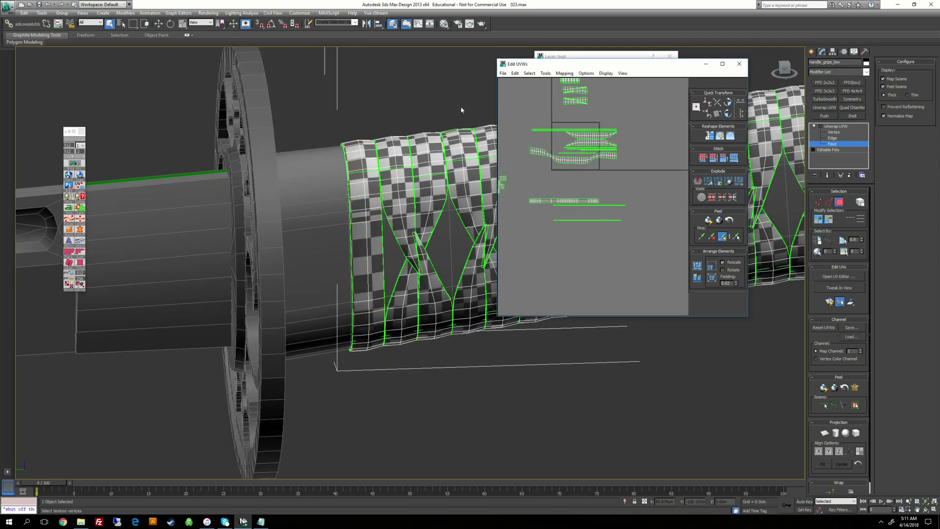
# Close the UV editor and convert the grip wrap to Editable Poly.
pyautogui.click(739, 63)
pyautogui.rightClick(465, 97)
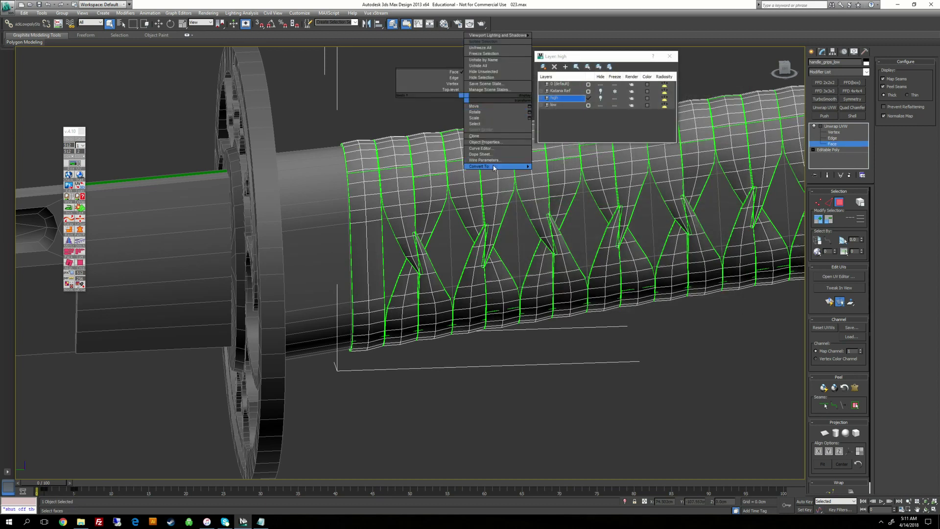
pyautogui.moveTo(495, 167)
pyautogui.click(566, 174)
pyautogui.moveTo(566, 177); pyautogui.dragTo(527, 193, button='middle')
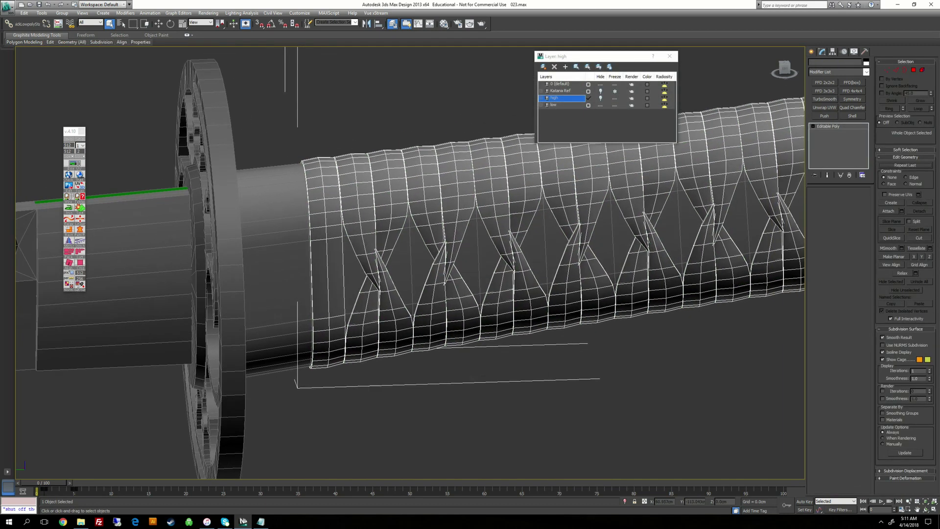
pyautogui.scroll(-2, 527, 193)
pyautogui.click(815, 127)
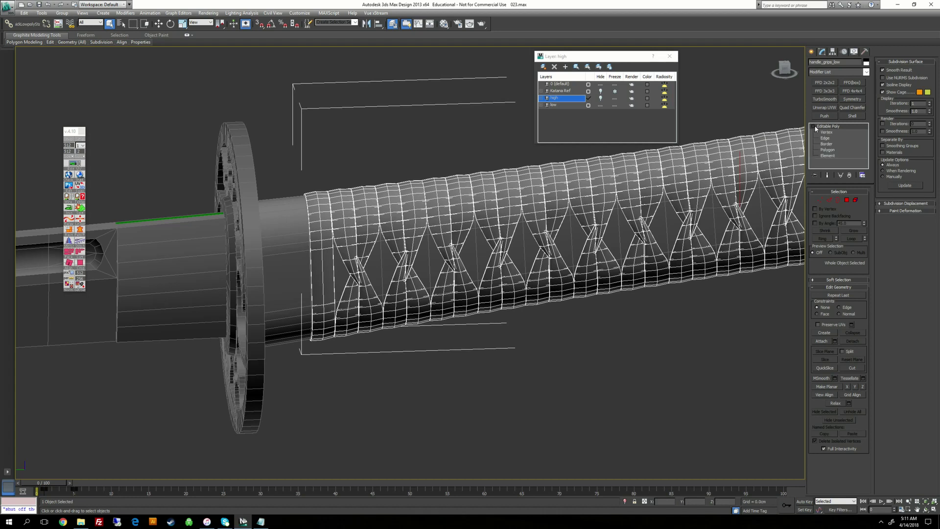
pyautogui.click(831, 151)
pyautogui.keyDown('alt'); pyautogui.moveTo(554, 235); pyautogui.dragTo(519, 232, button='middle'); pyautogui.keyUp('alt')
pyautogui.scroll(-5, 533, 172)
pyautogui.press('w')
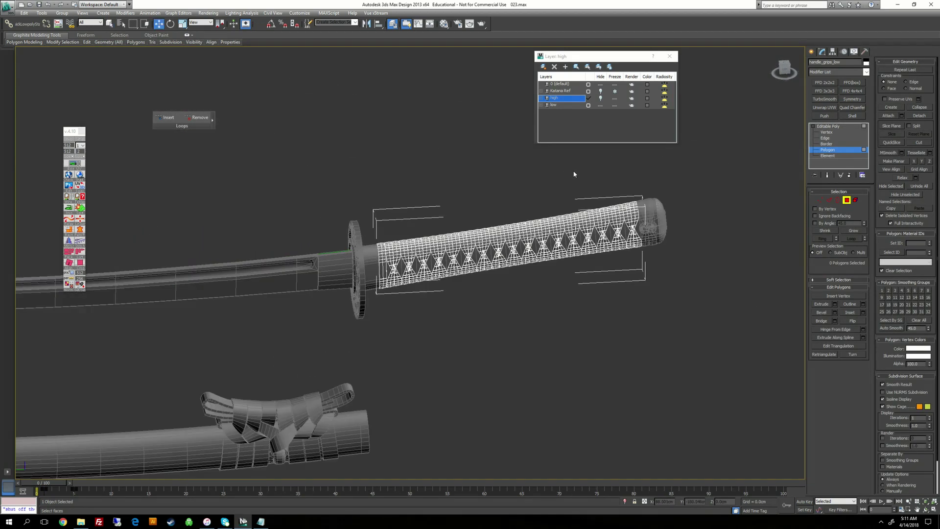
pyautogui.click(833, 126)
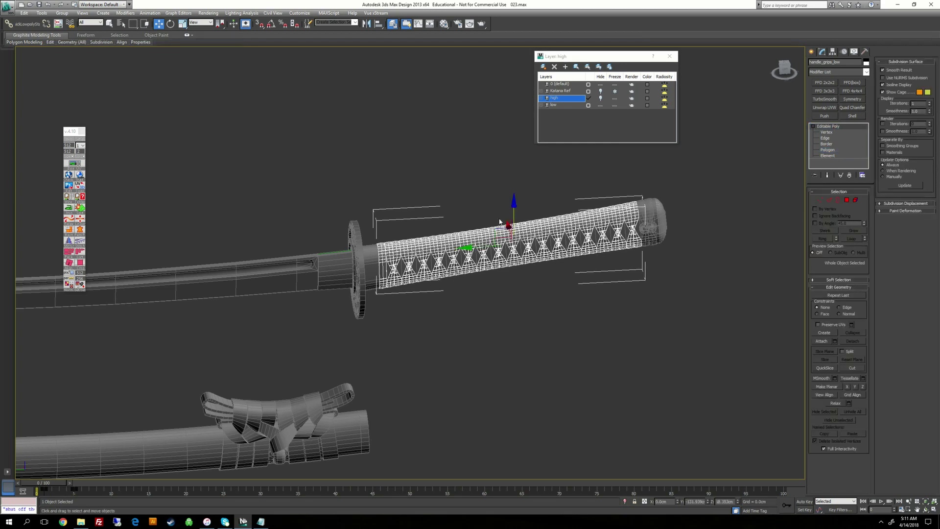
# Isolate the grip wrap, add a fresh Unwrap UVW modifier and open its UV editor.
pyautogui.click(625, 501)
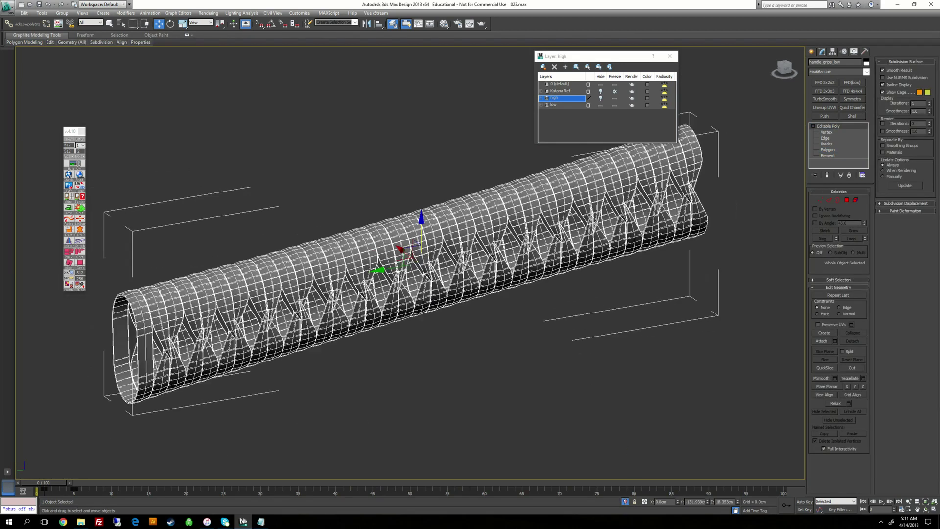
pyautogui.keyDown('alt'); pyautogui.moveTo(411, 274); pyautogui.dragTo(368, 279, button='middle'); pyautogui.keyUp('alt')
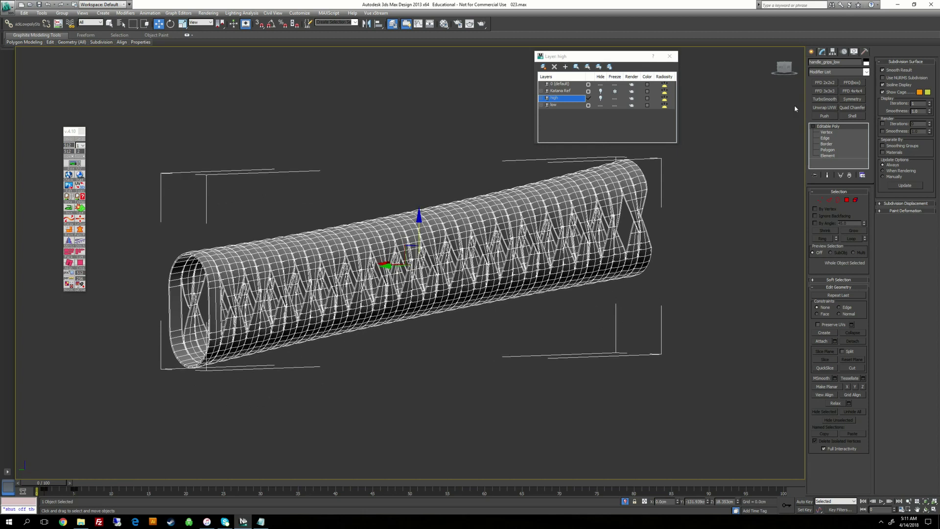
pyautogui.click(826, 107)
pyautogui.click(839, 277)
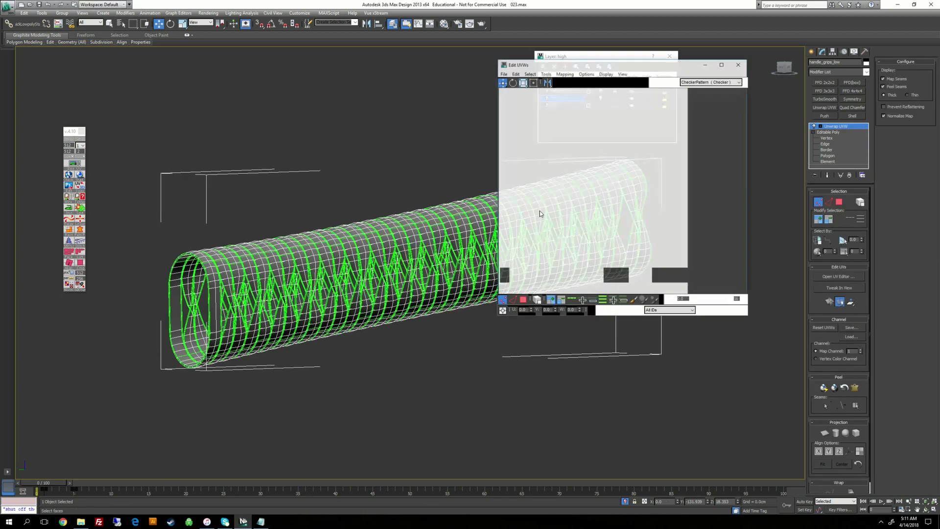
pyautogui.scroll(-5, 550, 205)
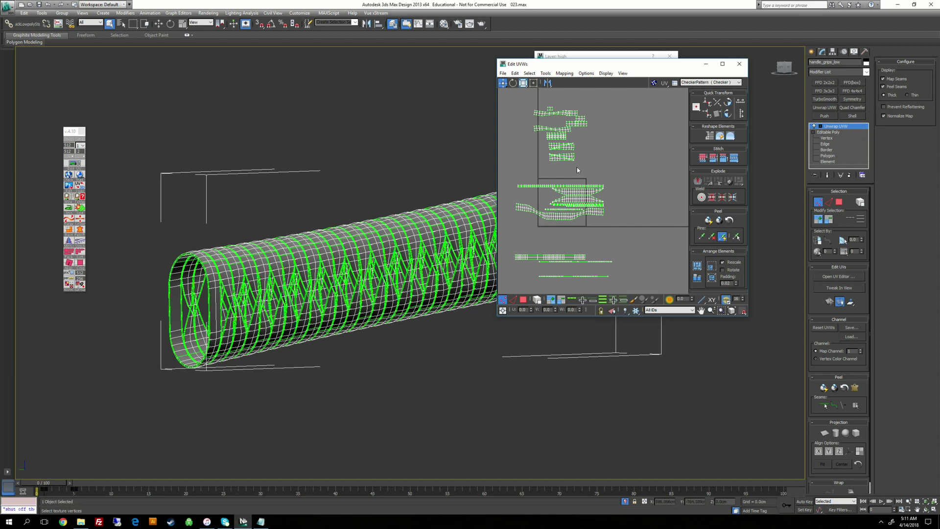
# Select the grip wrap's inner faces by marking the upper UV clusters and the small separate cluster in face mode.
pyautogui.moveTo(567, 156); pyautogui.dragTo(587, 179, button='middle')
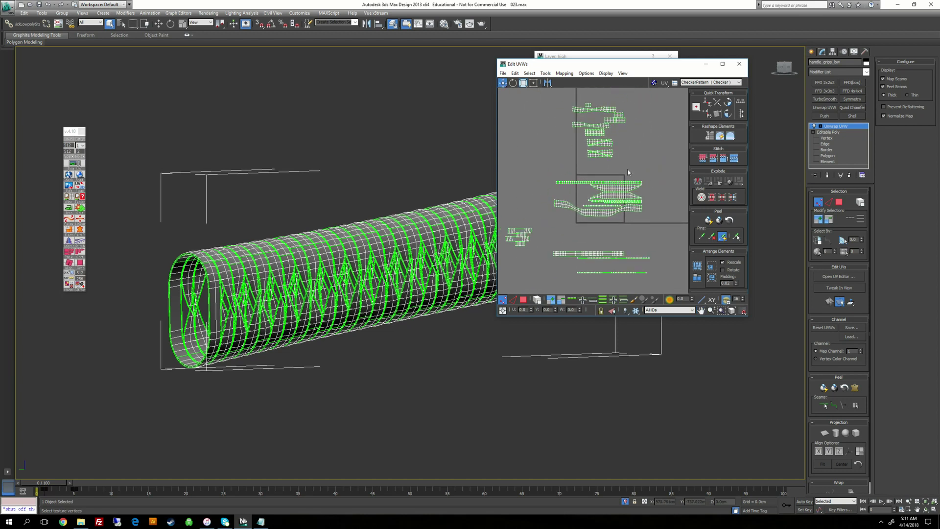
pyautogui.click(820, 126)
pyautogui.click(832, 144)
pyautogui.moveTo(554, 93); pyautogui.dragTo(614, 137)
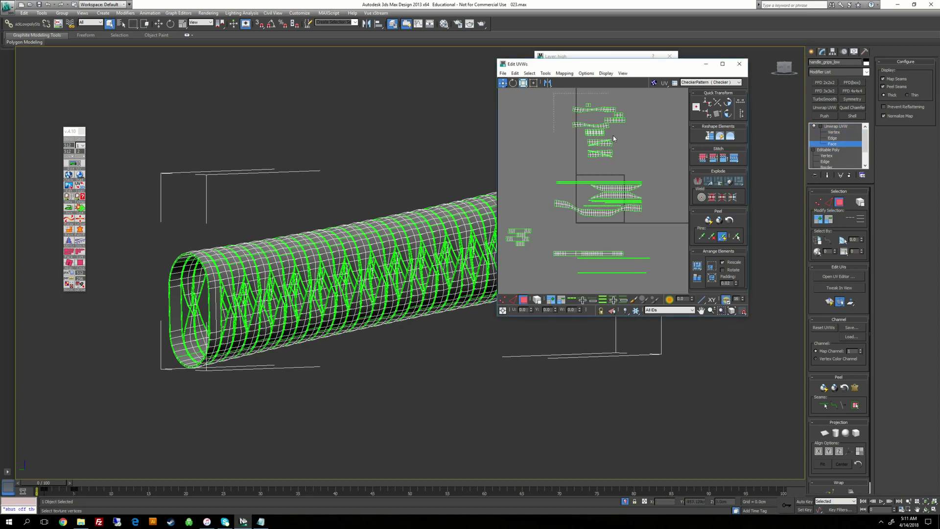
pyautogui.moveTo(647, 166); pyautogui.dragTo(646, 166)
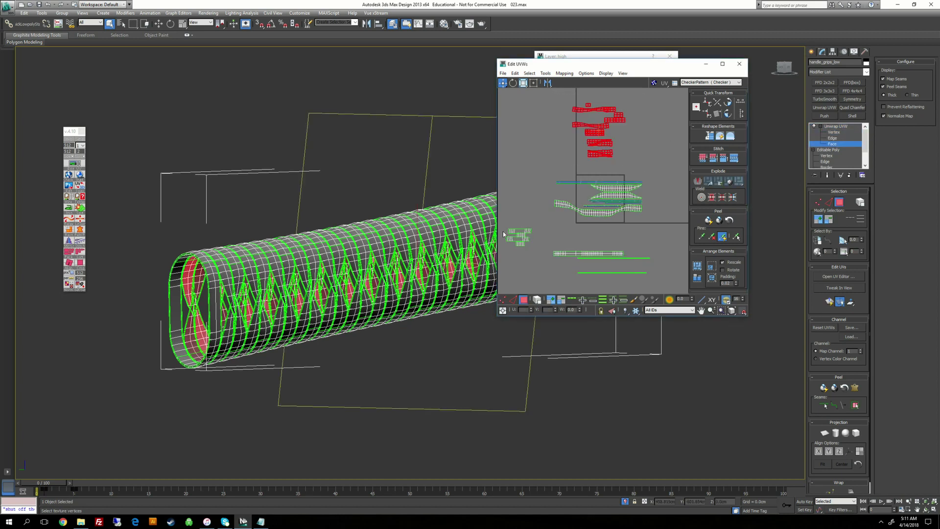
pyautogui.keyDown('ctrl'); pyautogui.moveTo(538, 254); pyautogui.dragTo(538, 254); pyautogui.keyUp('ctrl')
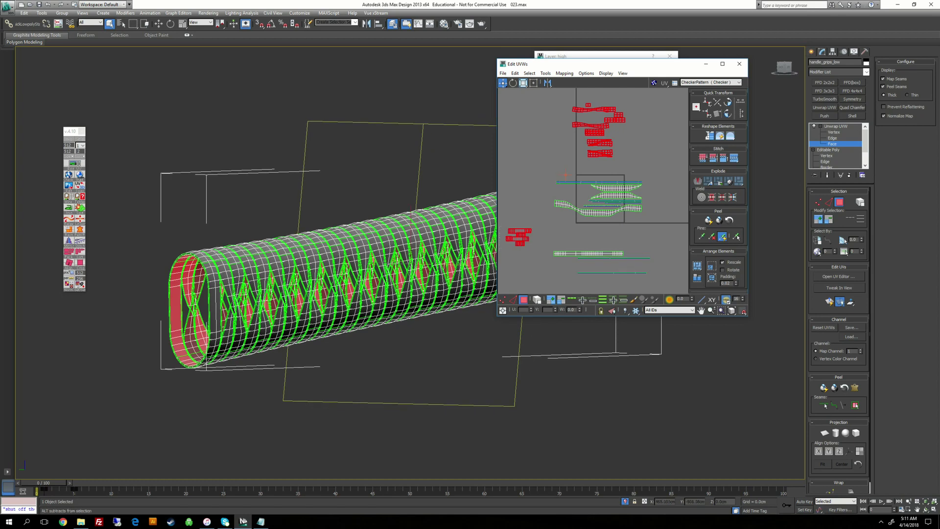
pyautogui.keyDown('alt'); pyautogui.moveTo(421, 313); pyautogui.dragTo(519, 333, button='middle'); pyautogui.keyUp('alt')
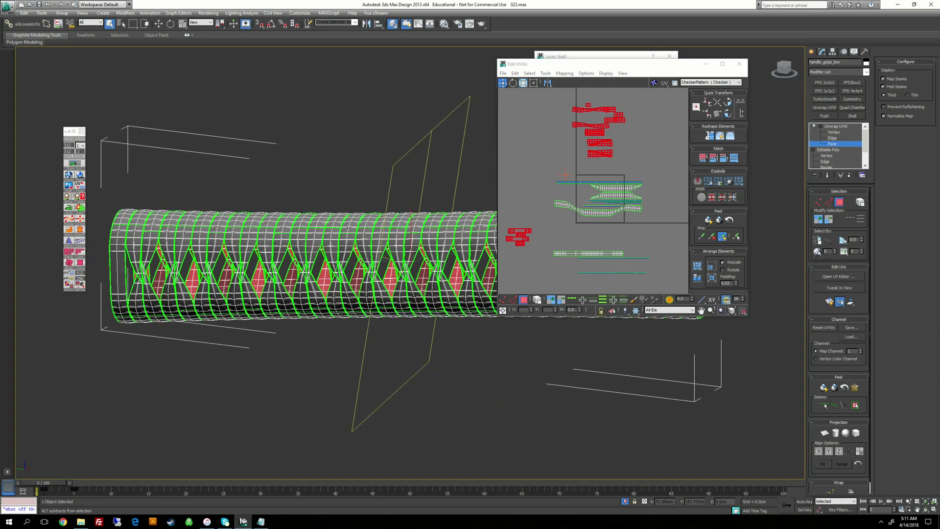
# Convert the grip wrap to Editable Poly with its inner faces selected.
pyautogui.rightClick(470, 121)
pyautogui.moveTo(504, 191)
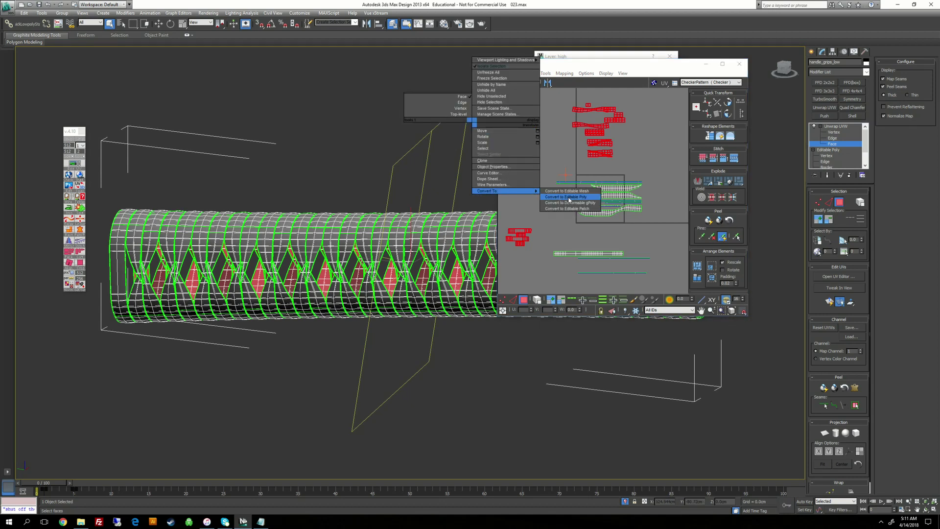
pyautogui.click(568, 199)
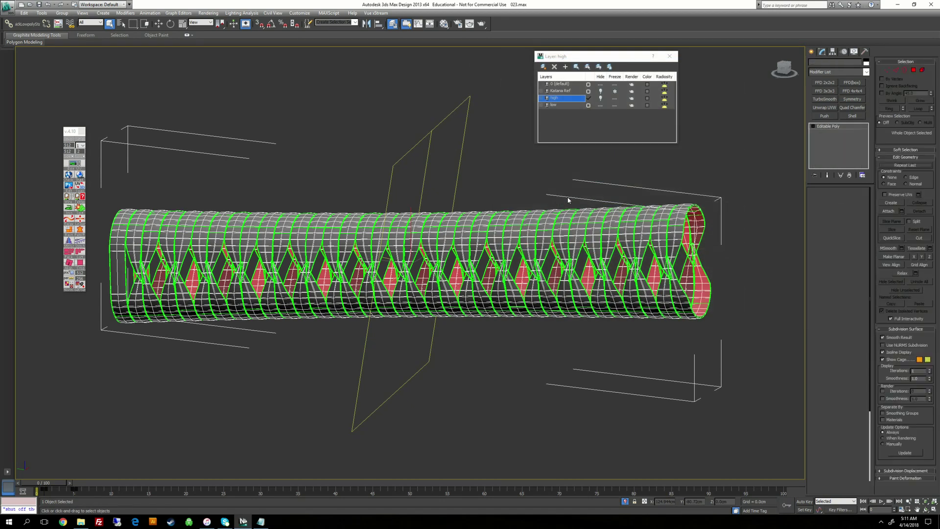
# Delete the selected inner polygons of the grip wrap and leave polygon level.
pyautogui.click(813, 127)
pyautogui.click(828, 150)
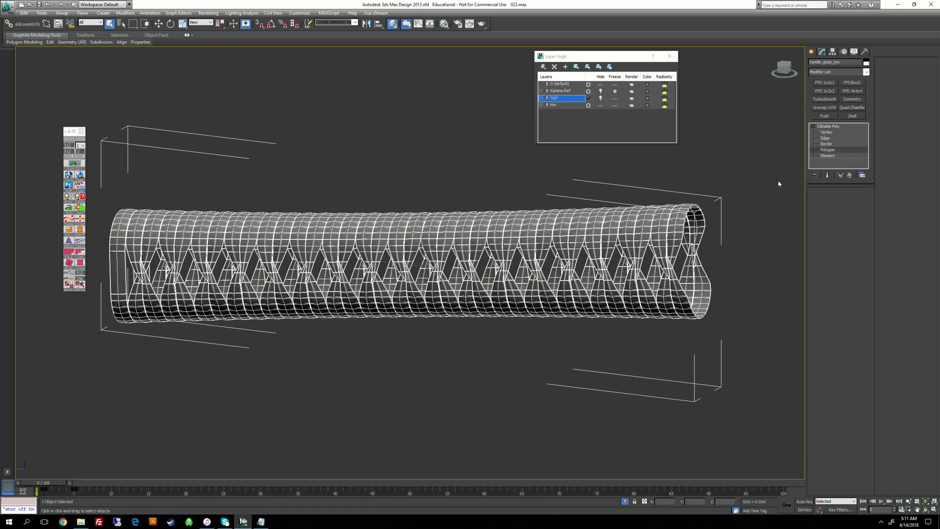
pyautogui.keyDown('alt'); pyautogui.moveTo(577, 274); pyautogui.dragTo(206, 275, button='middle'); pyautogui.keyUp('alt')
pyautogui.moveTo(597, 216); pyautogui.dragTo(629, 201, button='middle')
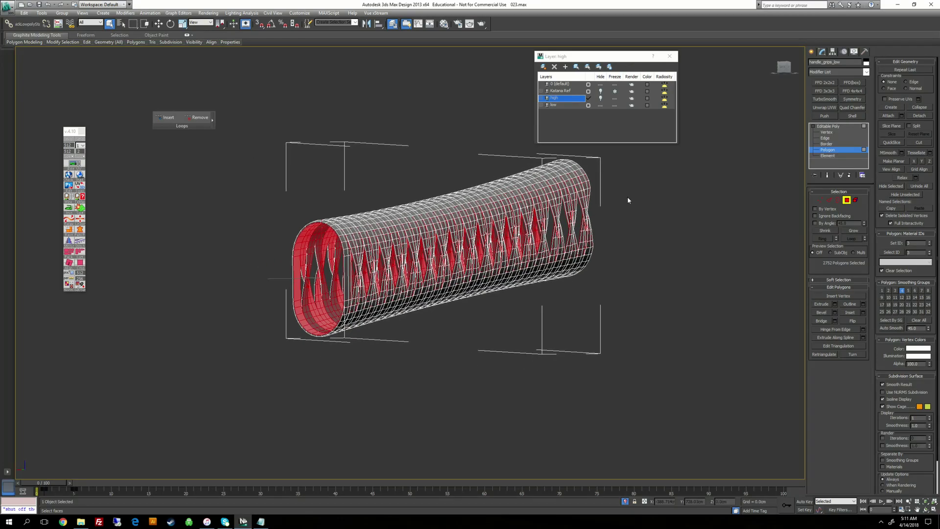
pyautogui.scroll(3, 629, 200)
pyautogui.press('Delete')
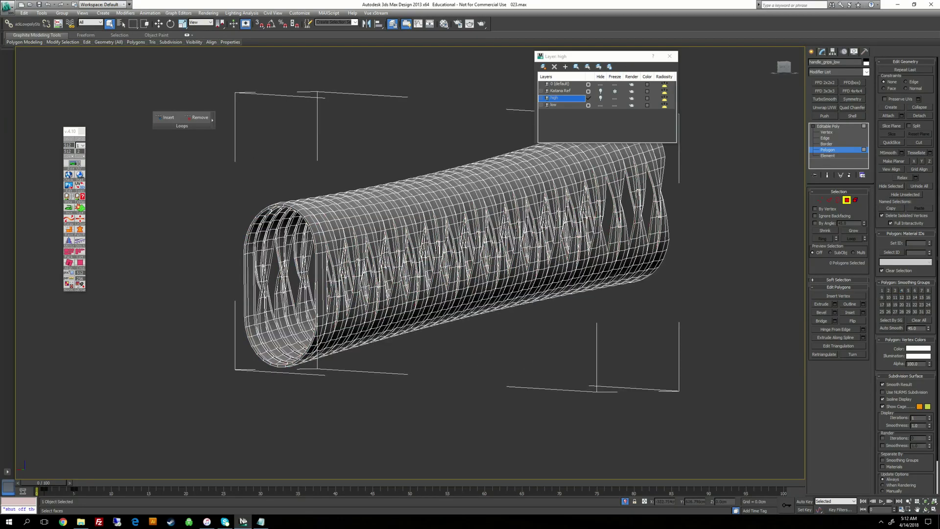
pyautogui.keyDown('alt'); pyautogui.moveTo(490, 260); pyautogui.dragTo(394, 304, button='middle'); pyautogui.keyUp('alt')
pyautogui.scroll(-3, 400, 253)
pyautogui.click(835, 126)
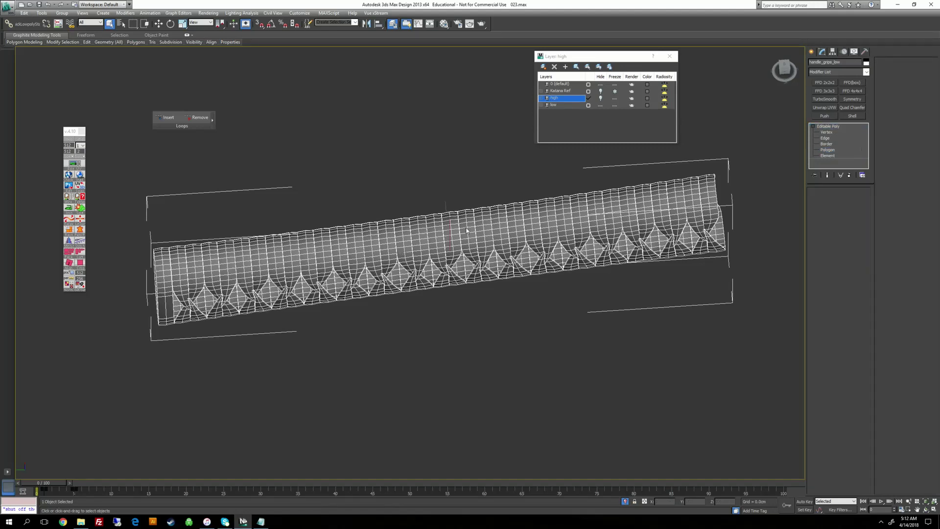
# Exit isolation, then select and isolate the main grip tube beneath the wrap.
pyautogui.keyDown('alt'); pyautogui.moveTo(466, 230); pyautogui.dragTo(447, 169, button='middle'); pyautogui.keyUp('alt')
pyautogui.rightClick(446, 166)
pyautogui.click(466, 111)
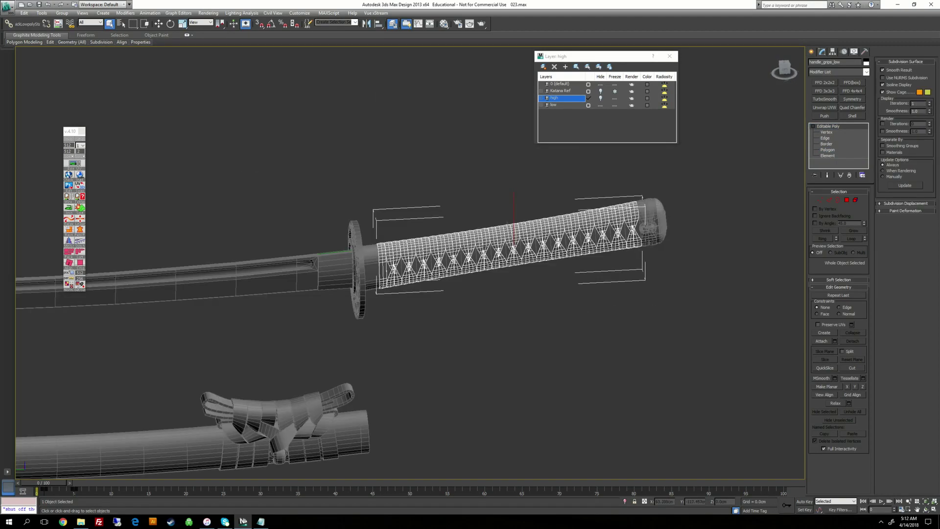
pyautogui.keyDown('alt'); pyautogui.moveTo(507, 223); pyautogui.dragTo(453, 207, button='middle'); pyautogui.keyUp('alt')
pyautogui.scroll(4, 454, 206)
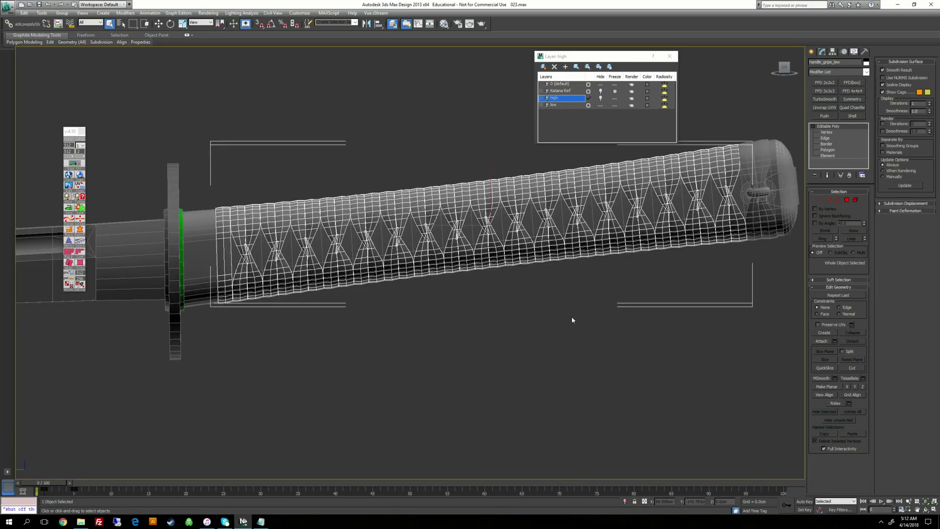
pyautogui.click(572, 316)
pyautogui.click(500, 222)
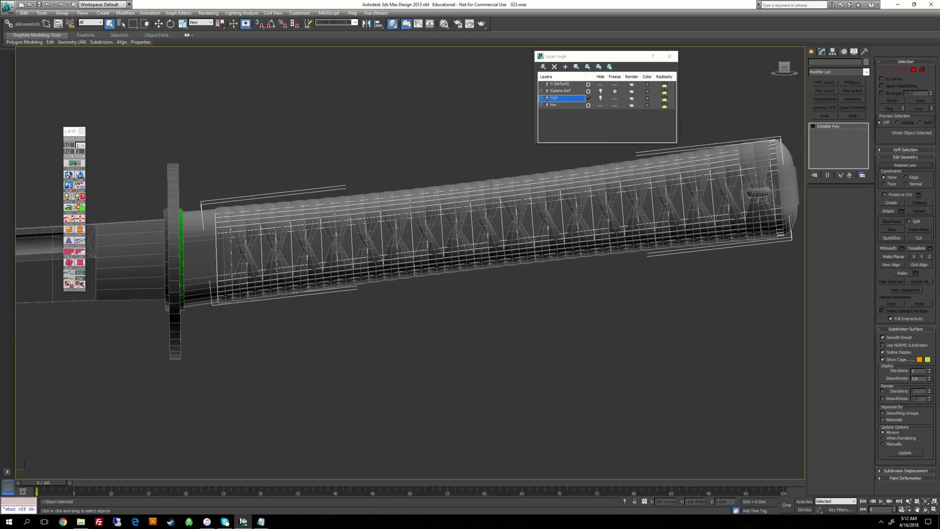
pyautogui.rightClick(429, 160)
pyautogui.click(441, 102)
pyautogui.keyDown('alt'); pyautogui.moveTo(438, 122); pyautogui.dragTo(509, 155, button='middle'); pyautogui.keyUp('alt')
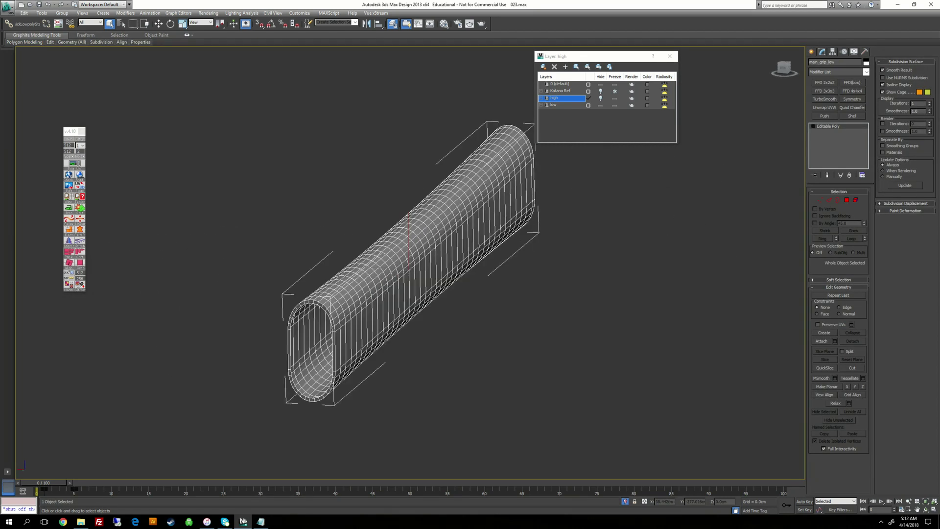
# Reset the main grip's transform with Reset XForm and convert it back to Editable Poly.
pyautogui.keyDown('alt'); pyautogui.moveTo(352, 373); pyautogui.dragTo(255, 327, button='middle'); pyautogui.keyUp('alt')
pyautogui.scroll(4, 374, 375)
pyautogui.scroll(-4, 323, 327)
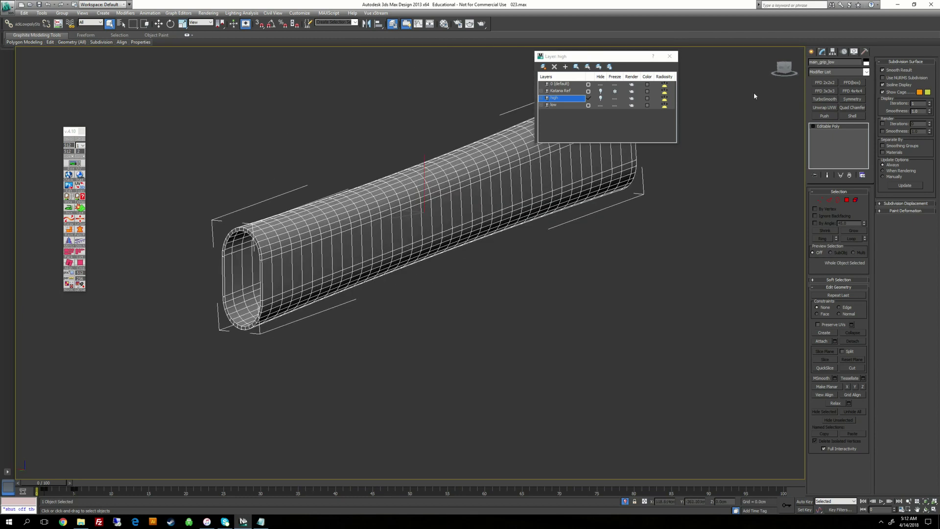
pyautogui.click(865, 51)
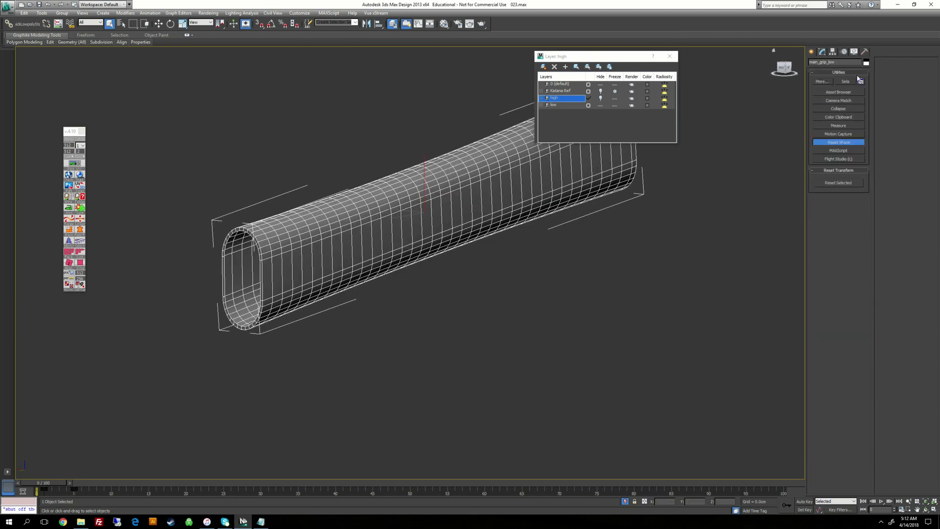
pyautogui.click(840, 184)
pyautogui.rightClick(633, 270)
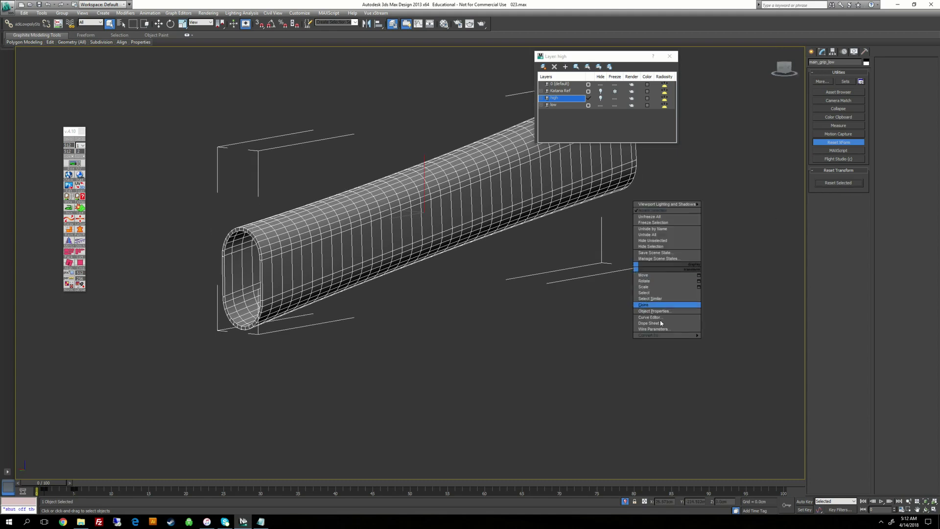
pyautogui.moveTo(685, 336)
pyautogui.click(718, 342)
# Select the ring of rim polygons around the main grip's guard-end opening and delete it.
pyautogui.keyDown('alt'); pyautogui.moveTo(338, 309); pyautogui.dragTo(407, 292, button='middle'); pyautogui.keyUp('alt')
pyautogui.scroll(2, 407, 291)
pyautogui.click(691, 213)
pyautogui.click(467, 230)
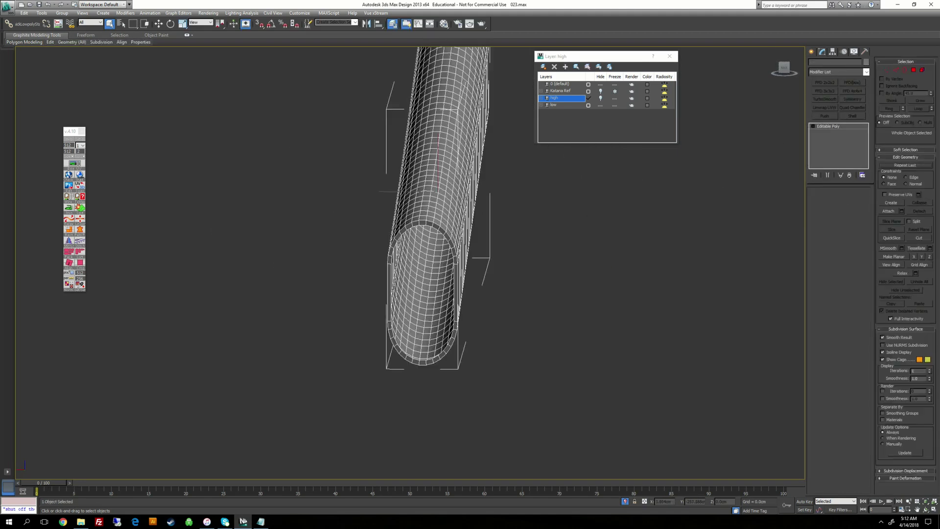
pyautogui.click(813, 126)
pyautogui.click(827, 150)
pyautogui.scroll(2, 431, 260)
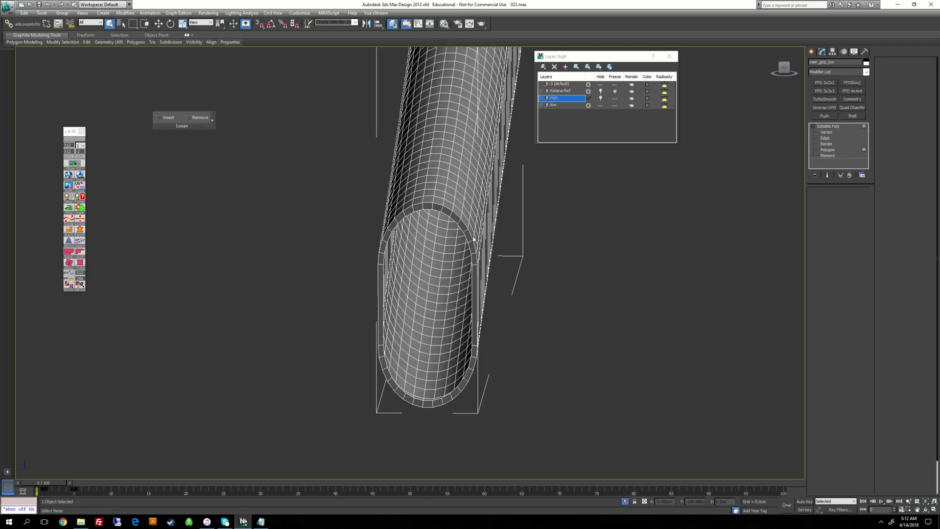
pyautogui.click(446, 211)
pyautogui.keyDown('shift'); pyautogui.click(456, 217); pyautogui.keyUp('shift')
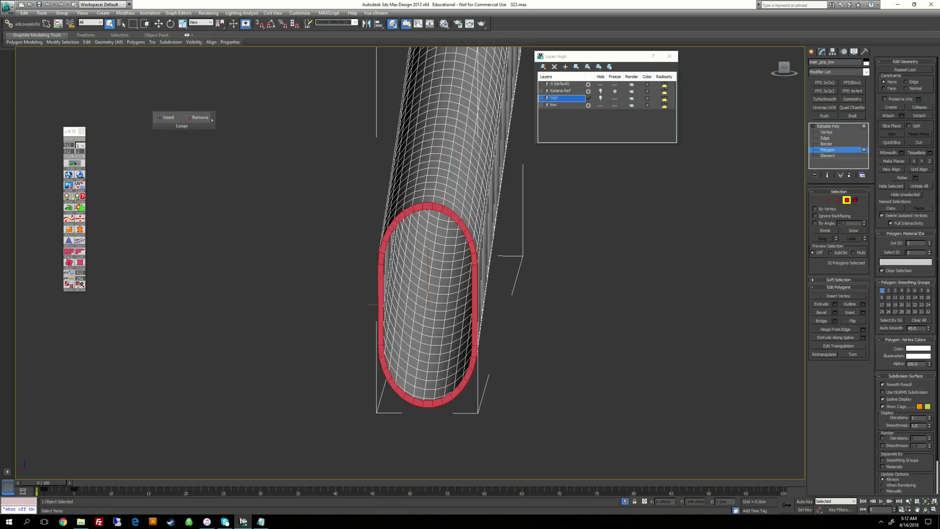
pyautogui.press('Delete')
# Delete the matching ring of rim polygons around the main grip's pommel-end opening.
pyautogui.scroll(-3, 453, 230)
pyautogui.keyDown('alt'); pyautogui.moveTo(453, 230); pyautogui.dragTo(309, 211, button='middle'); pyautogui.keyUp('alt')
pyautogui.scroll(5, 473, 242)
pyautogui.click(494, 148)
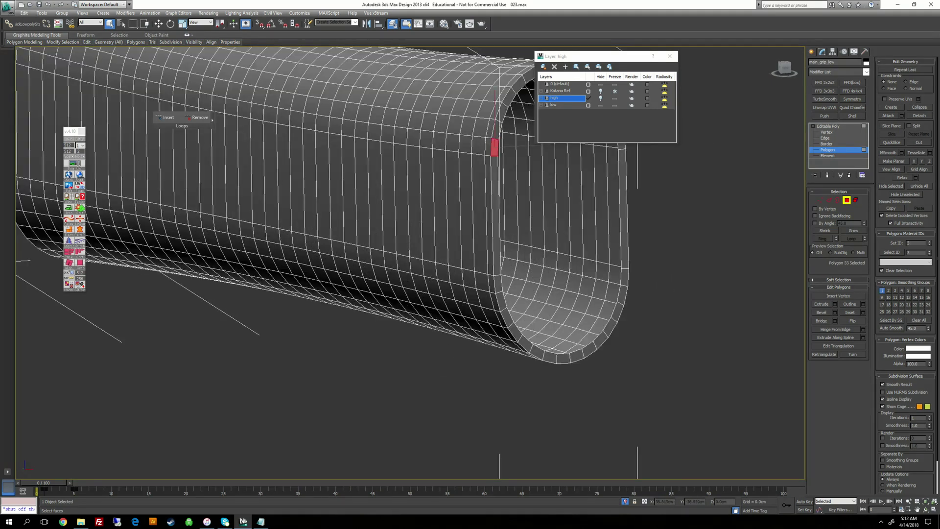
pyautogui.keyDown('shift'); pyautogui.click(495, 169); pyautogui.keyUp('shift')
pyautogui.press('Delete')
pyautogui.rightClick(518, 161)
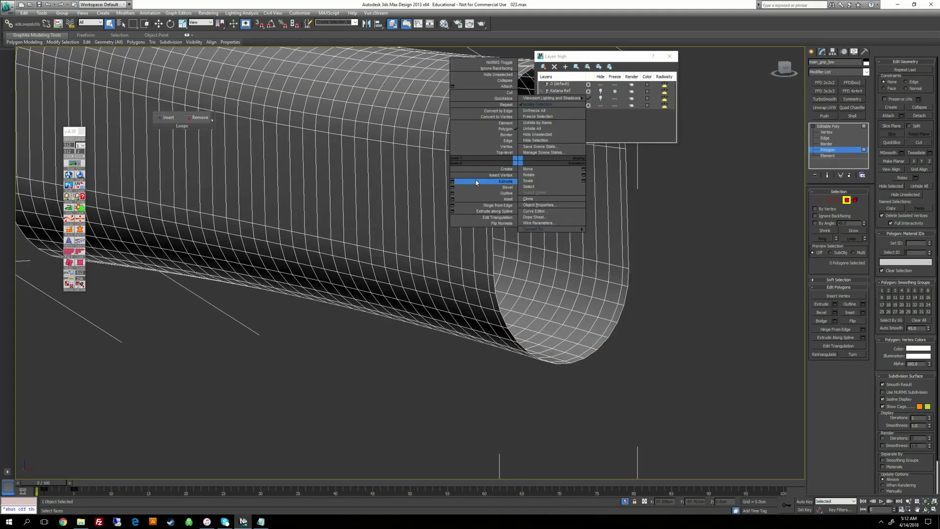
pyautogui.click(476, 184)
# Examine the main grip's open ends and the edge layout along its rounded and flat sides.
pyautogui.scroll(-5, 470, 216)
pyautogui.keyDown('alt'); pyautogui.moveTo(416, 235); pyautogui.dragTo(529, 240, button='middle'); pyautogui.keyUp('alt')
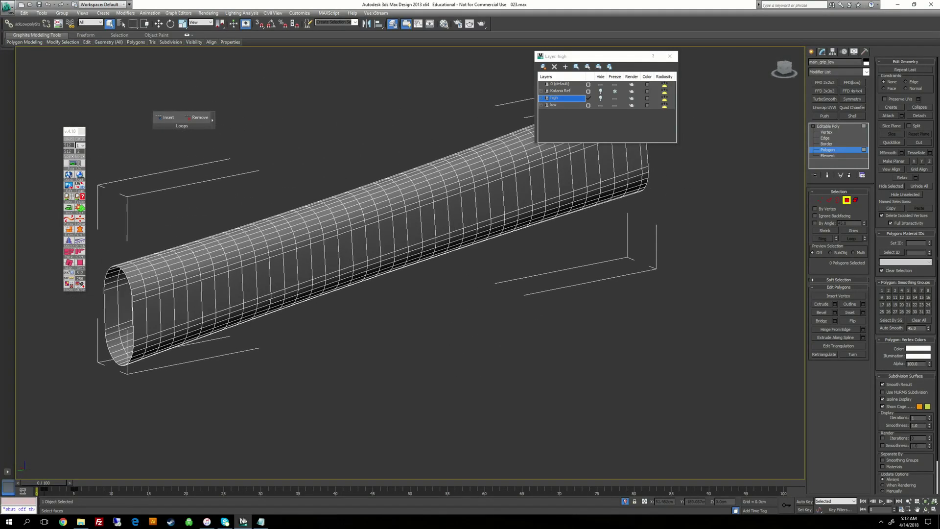
pyautogui.scroll(4, 419, 247)
pyautogui.moveTo(288, 287); pyautogui.dragTo(379, 246, button='middle')
pyautogui.scroll(-4, 415, 253)
pyautogui.scroll(4, 431, 253)
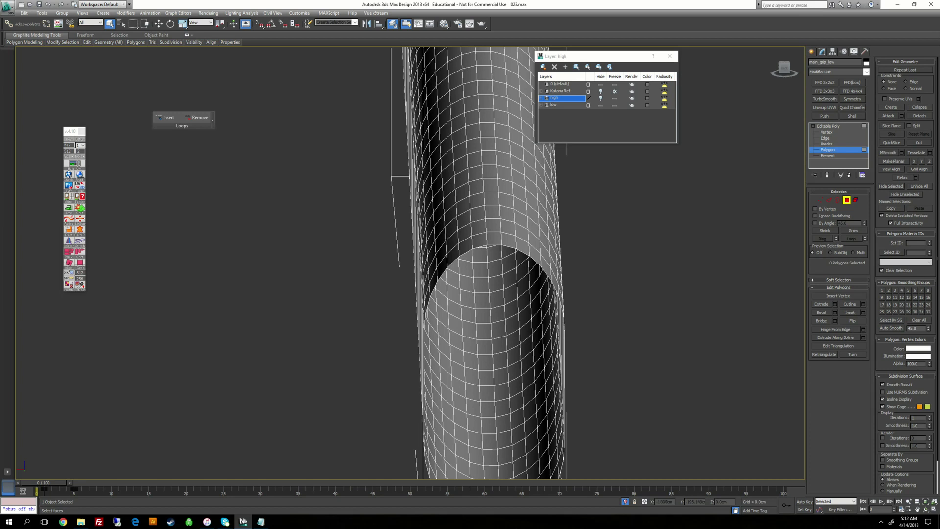
pyautogui.scroll(-3, 491, 231)
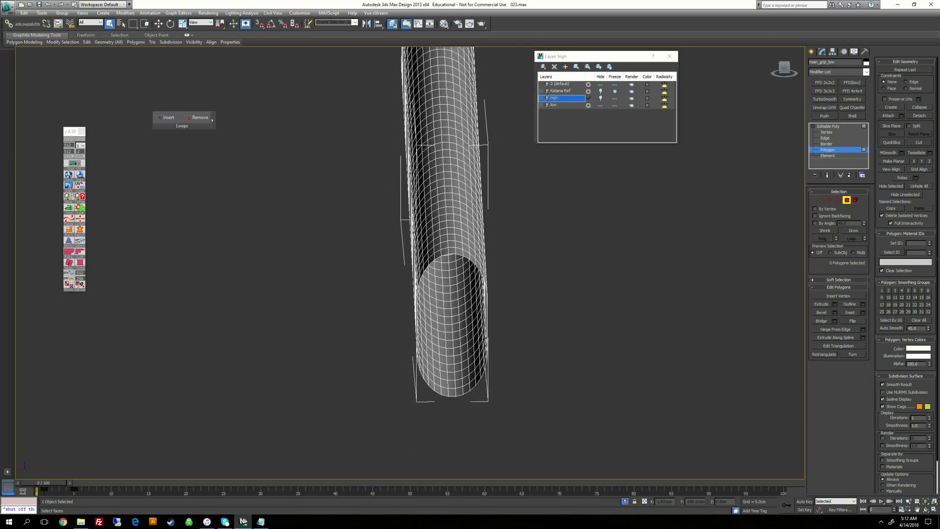
pyautogui.keyDown('alt'); pyautogui.moveTo(491, 232); pyautogui.dragTo(484, 276, button='middle'); pyautogui.keyUp('alt')
pyautogui.moveTo(470, 352); pyautogui.dragTo(476, 227, button='middle')
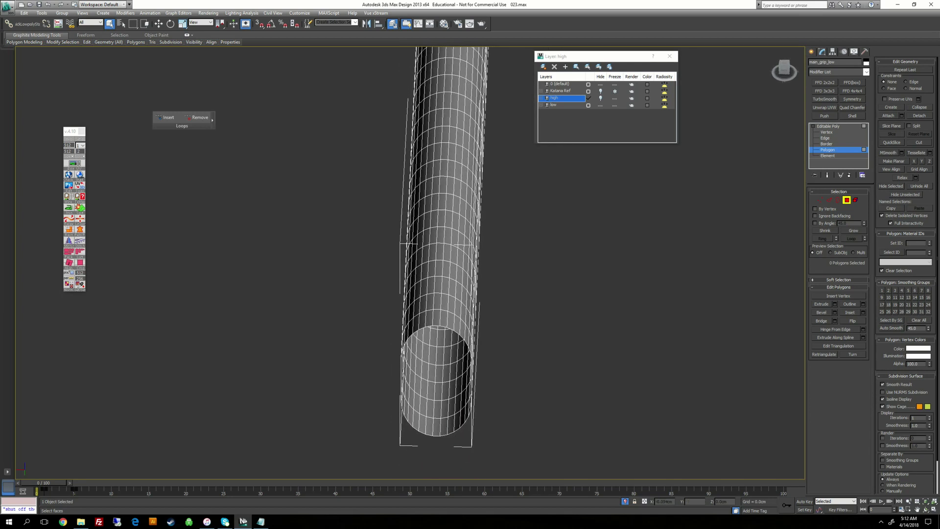
pyautogui.scroll(3, 470, 245)
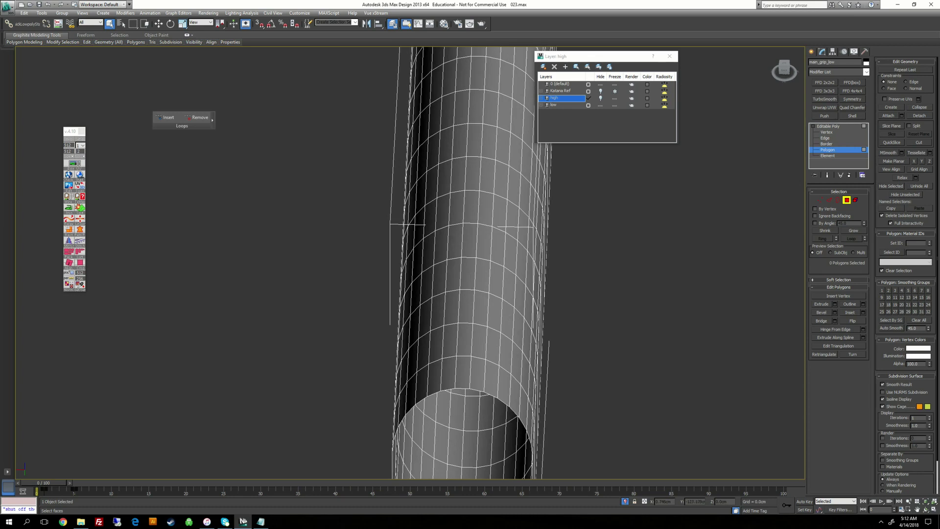
pyautogui.scroll(-3, 412, 245)
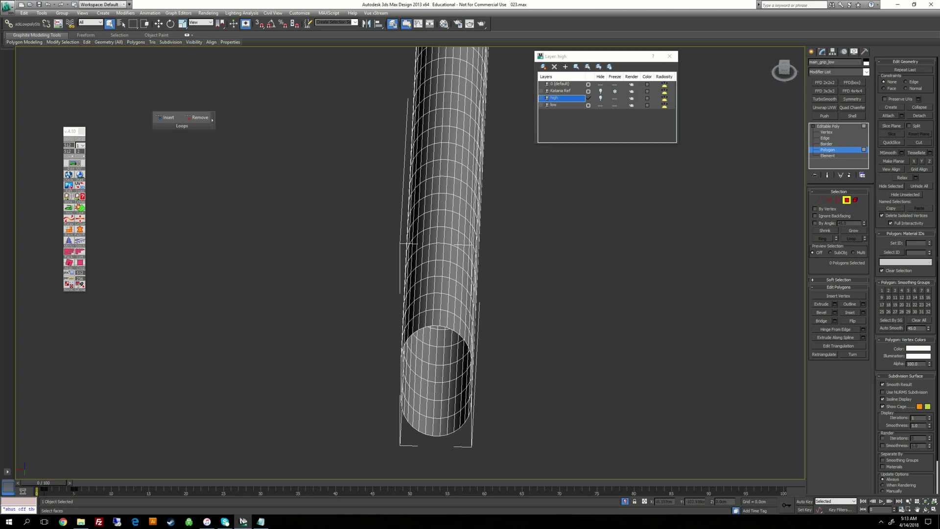
pyautogui.scroll(-3, 411, 221)
pyautogui.keyDown('alt'); pyautogui.moveTo(519, 167); pyautogui.dragTo(459, 216, button='middle'); pyautogui.keyUp('alt')
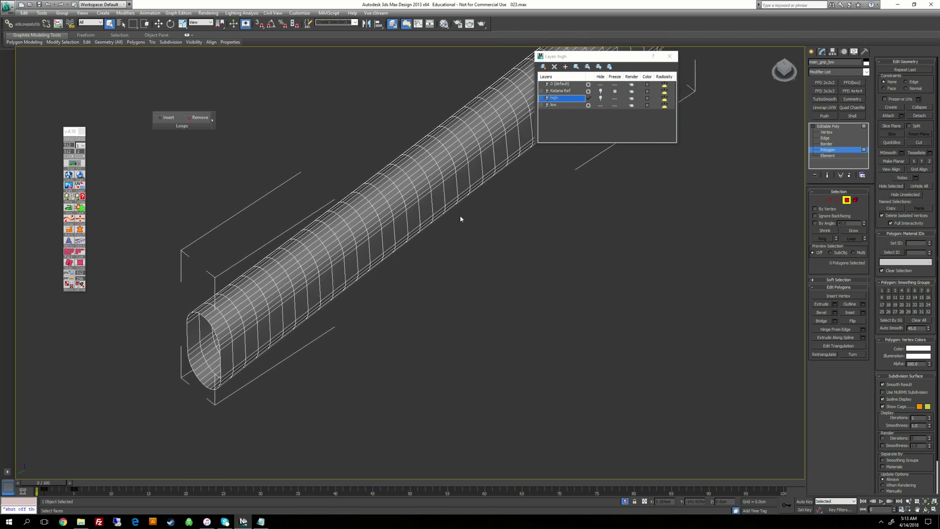
pyautogui.moveTo(414, 303); pyautogui.dragTo(427, 313, button='middle')
# Move the layer window clear of the grip and add an Unwrap UVW modifier in face mode.
pyautogui.moveTo(607, 58); pyautogui.dragTo(331, 81)
pyautogui.moveTo(362, 220); pyautogui.dragTo(404, 215, button='middle')
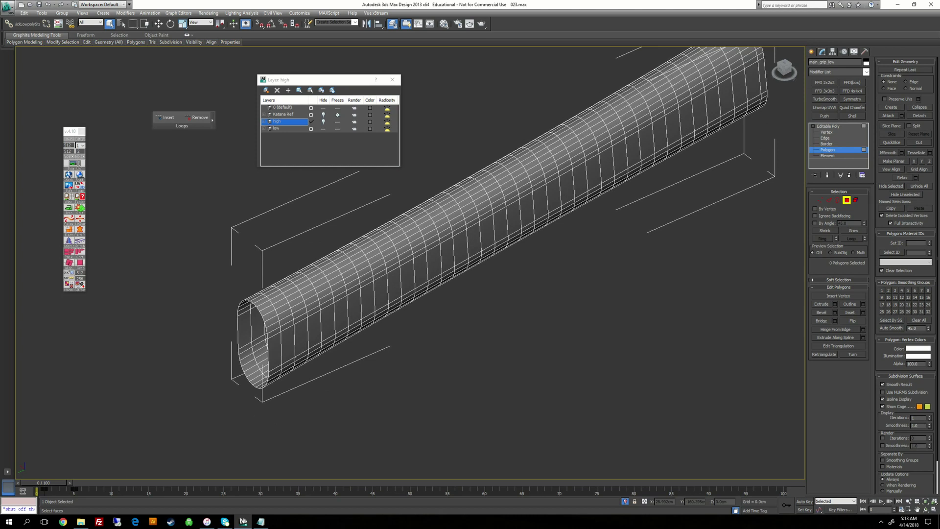
pyautogui.click(831, 110)
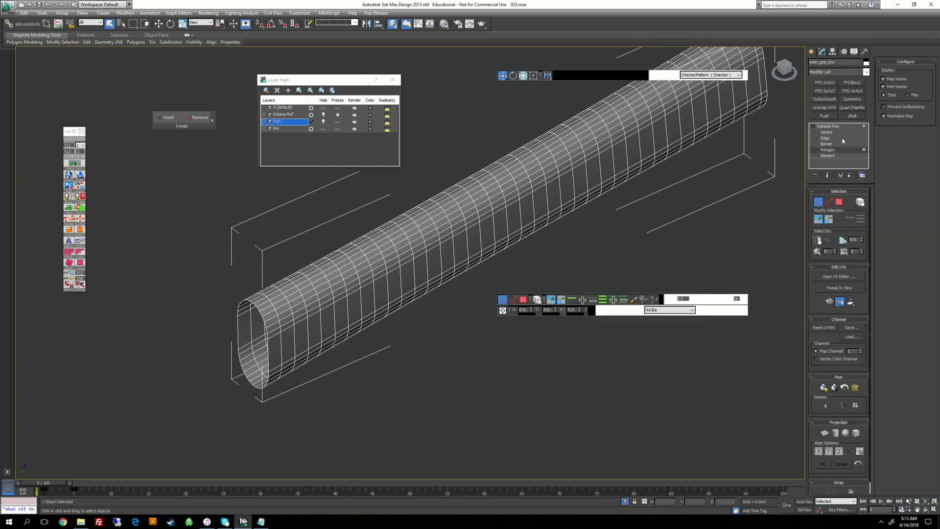
pyautogui.click(821, 126)
pyautogui.click(834, 145)
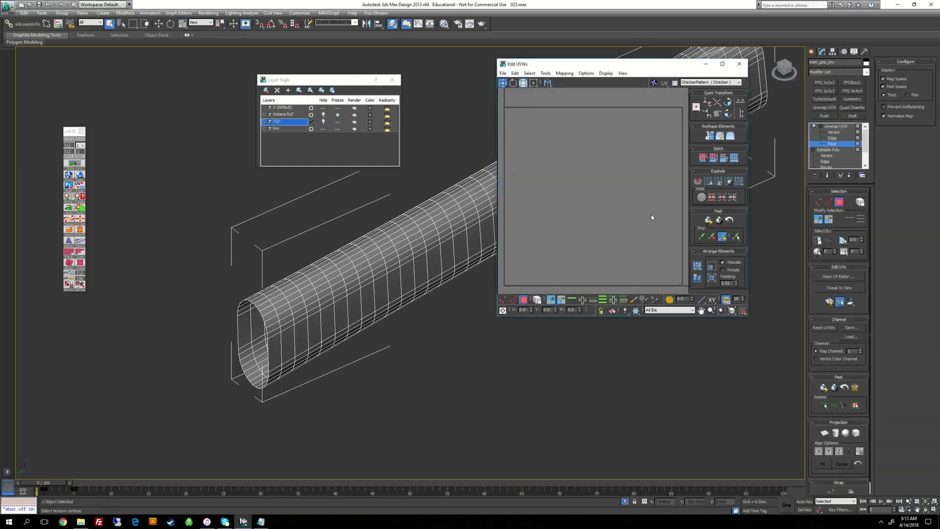
# Try to select all of the main grip's faces for unwrapping with a region around the whole mesh.
pyautogui.scroll(-6, 317, 264)
pyautogui.moveTo(245, 198); pyautogui.dragTo(550, 360)
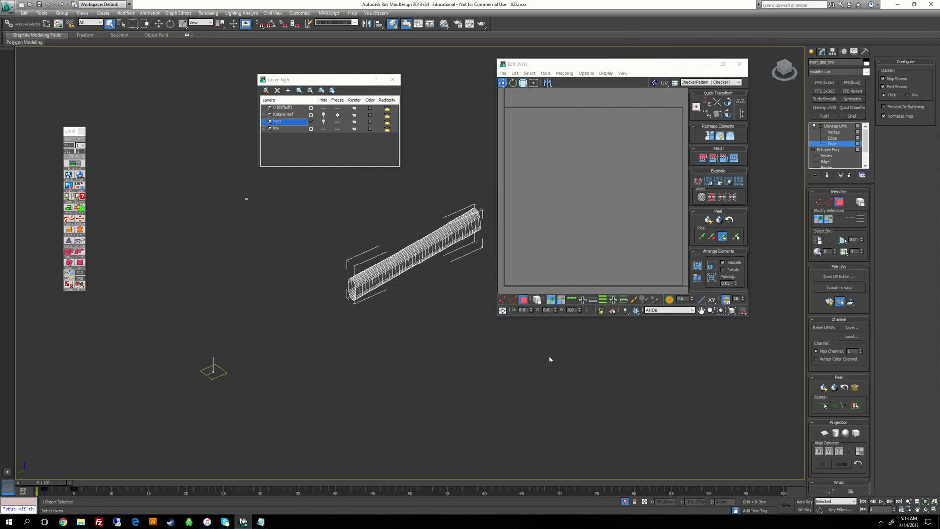
pyautogui.moveTo(426, 272); pyautogui.dragTo(410, 301, button='middle')
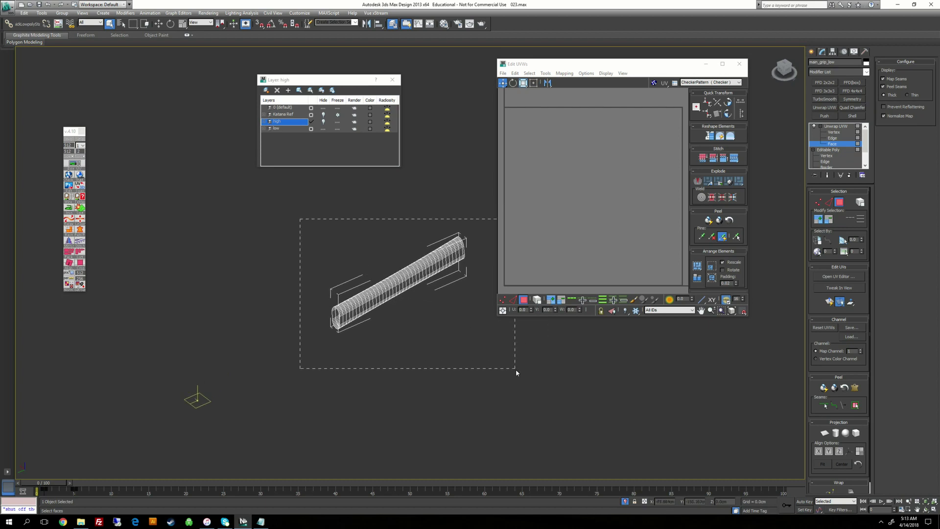
pyautogui.moveTo(516, 370); pyautogui.dragTo(516, 370)
# Exit the Editable Poly's polygon level so the whole grip feeds the Unwrap UVW modifier, and return to that modifier.
pyautogui.click(834, 132)
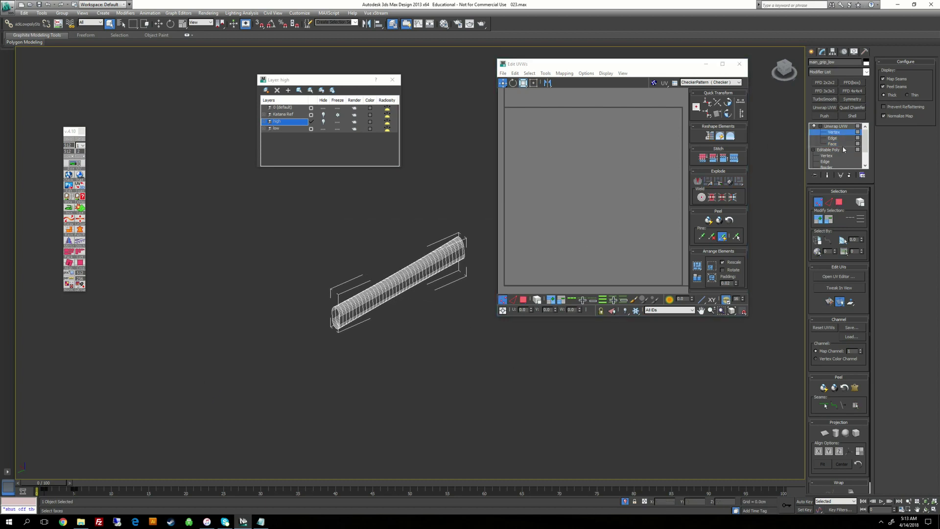
pyautogui.click(834, 127)
pyautogui.click(831, 150)
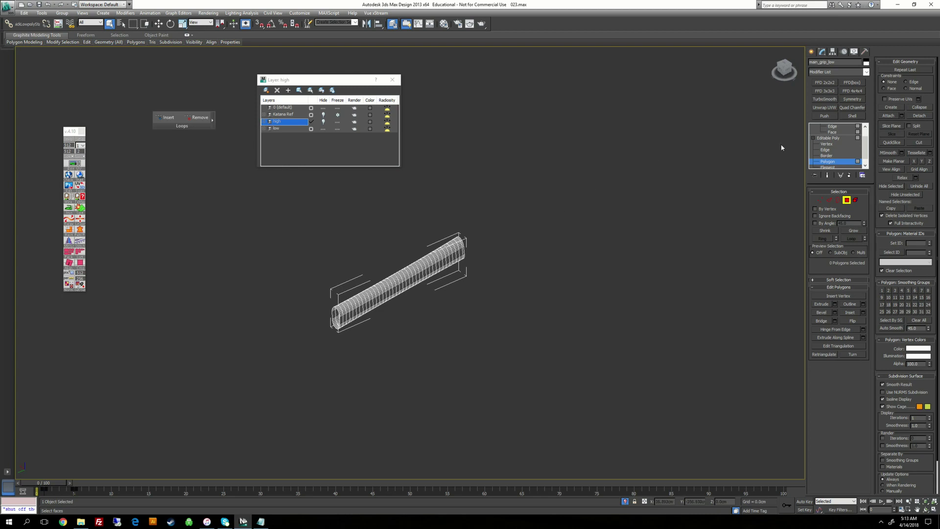
pyautogui.click(833, 140)
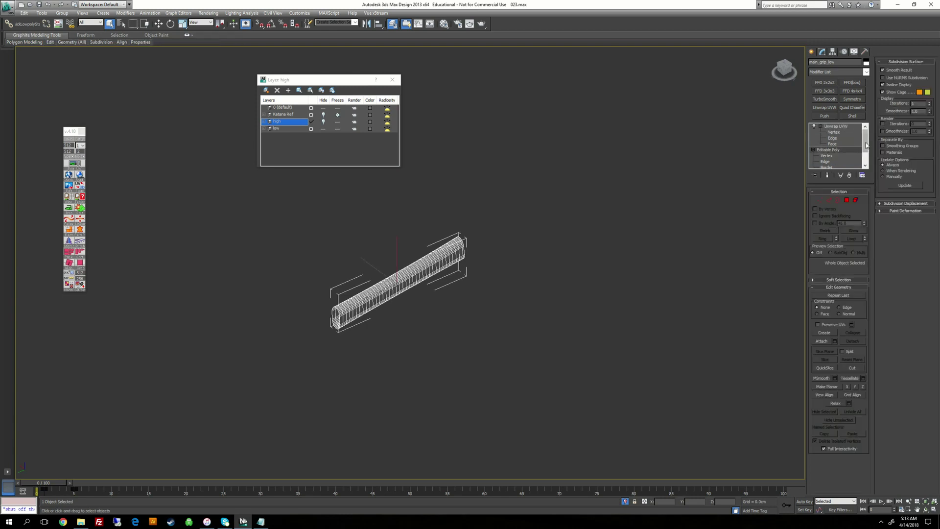
pyautogui.click(835, 127)
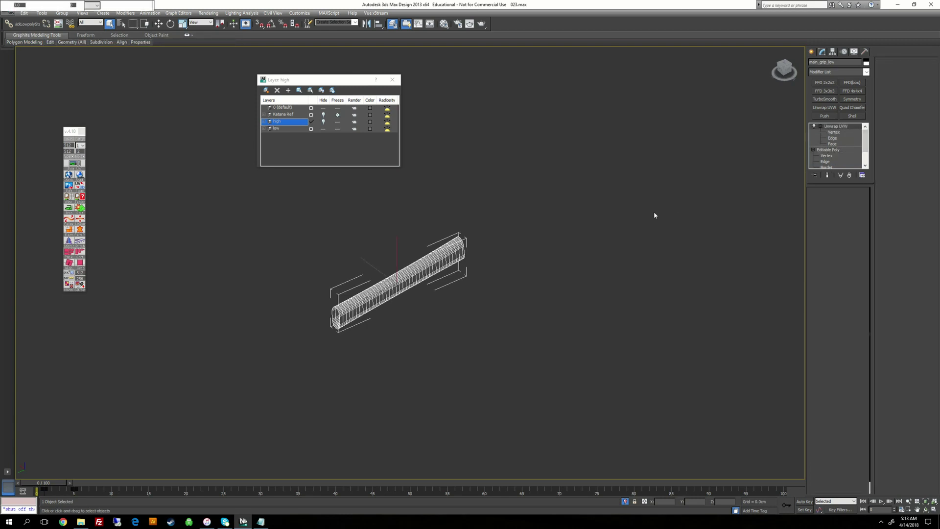
# Try to region-select the entire main grip in the Unwrap UVW modifier's vertex mode.
pyautogui.moveTo(586, 196); pyautogui.dragTo(581, 178, button='middle')
pyautogui.keyDown('alt'); pyautogui.moveTo(460, 231); pyautogui.dragTo(431, 221, button='middle'); pyautogui.keyUp('alt')
pyautogui.moveTo(263, 208); pyautogui.dragTo(509, 349)
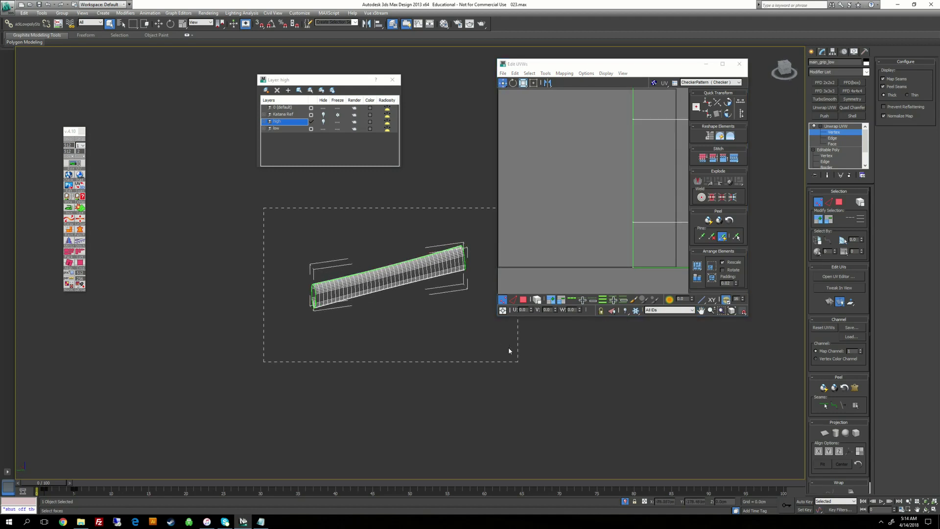
pyautogui.moveTo(415, 243); pyautogui.dragTo(414, 242)
pyautogui.moveTo(417, 245)
pyautogui.keyDown('alt'); pyautogui.mouseDown(button='middle')
pyautogui.moveTo(435, 291)
pyautogui.moveTo(490, 303)
pyautogui.moveTo(509, 254)
pyautogui.moveTo(564, 314)
pyautogui.moveTo(409, 246)
pyautogui.mouseUp(button='middle'); pyautogui.keyUp('alt')
pyautogui.scroll(5, 437, 294)
pyautogui.scroll(-5, 408, 246)
pyautogui.keyDown('alt'); pyautogui.moveTo(315, 254); pyautogui.dragTo(186, 237, button='middle'); pyautogui.keyUp('alt')
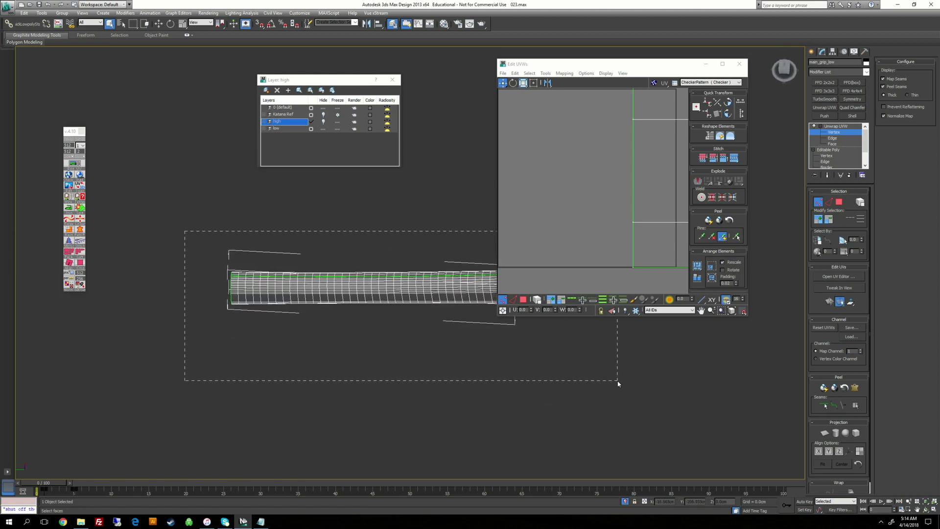
pyautogui.moveTo(618, 383); pyautogui.dragTo(616, 388)
# Select all of the main grip's faces in the Unwrap UVW modifier's face mode.
pyautogui.click(657, 180)
pyautogui.hotkey('ctrl', 'a')
pyautogui.keyDown('alt'); pyautogui.moveTo(602, 357); pyautogui.dragTo(416, 364, button='middle'); pyautogui.keyUp('alt')
pyautogui.keyDown('alt'); pyautogui.moveTo(401, 312); pyautogui.dragTo(416, 335, button='middle'); pyautogui.keyUp('alt')
pyautogui.keyDown('alt'); pyautogui.moveTo(254, 282); pyautogui.dragTo(212, 237, button='middle'); pyautogui.keyUp('alt')
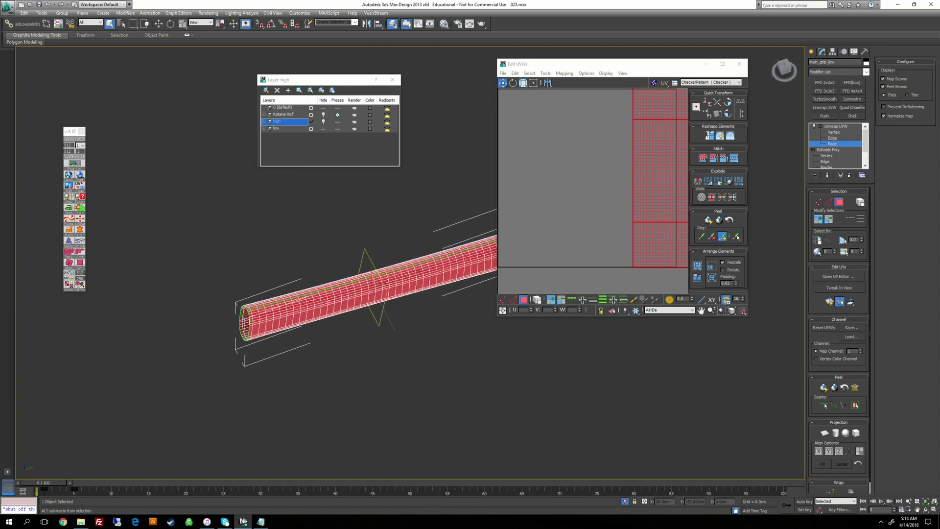
pyautogui.keyDown('alt'); pyautogui.moveTo(482, 334); pyautogui.dragTo(397, 341, button='middle'); pyautogui.keyUp('alt')
# Try a cylindrical projection on the selected grip faces, aligned to the Y axis.
pyautogui.click(836, 433)
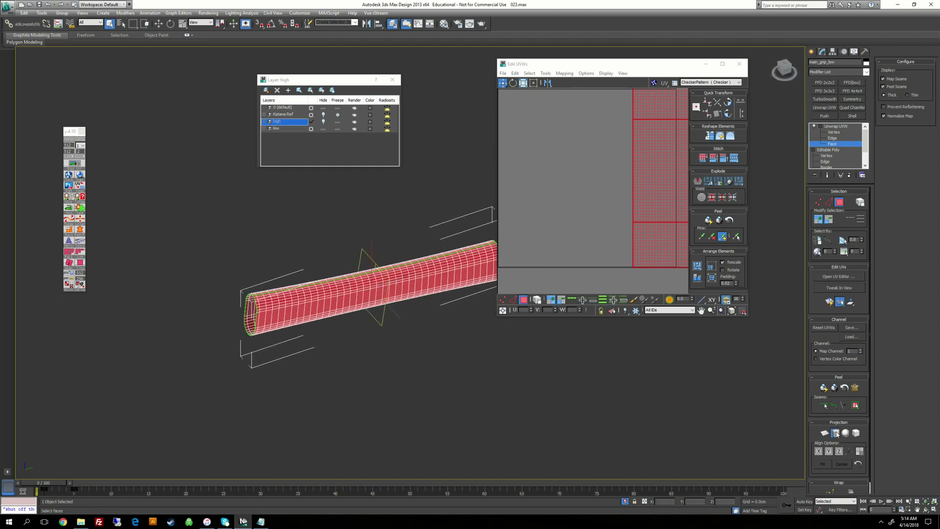
pyautogui.keyDown('alt'); pyautogui.moveTo(368, 315); pyautogui.dragTo(409, 310, button='middle'); pyautogui.keyUp('alt')
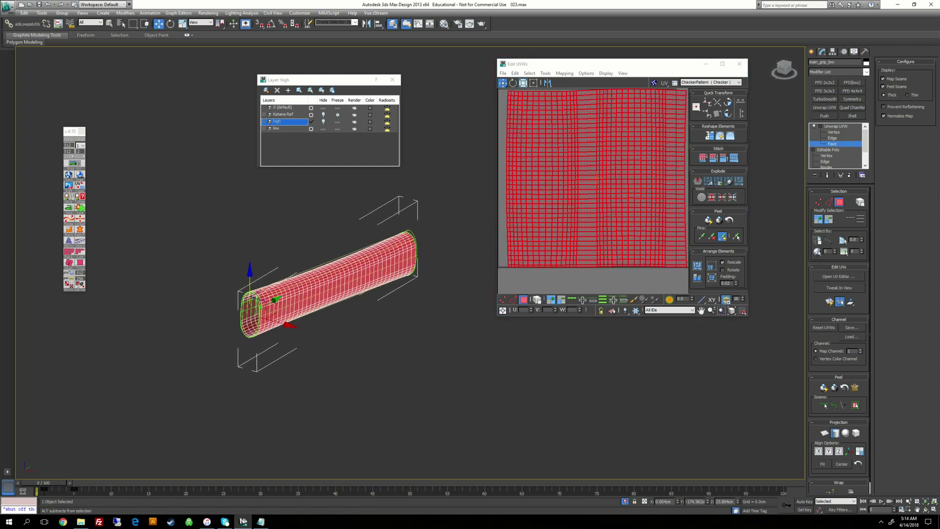
pyautogui.click(829, 451)
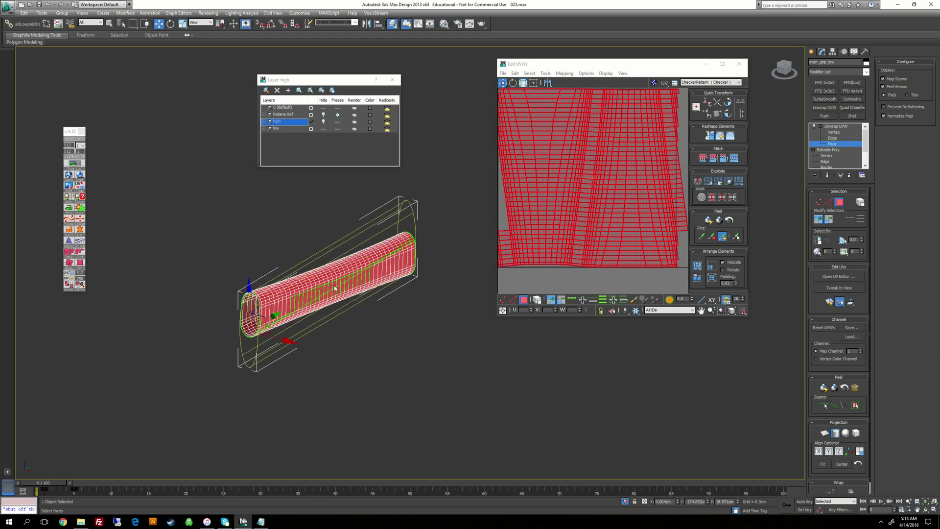
pyautogui.keyDown('alt'); pyautogui.moveTo(335, 288); pyautogui.dragTo(294, 273, button='middle'); pyautogui.keyUp('alt')
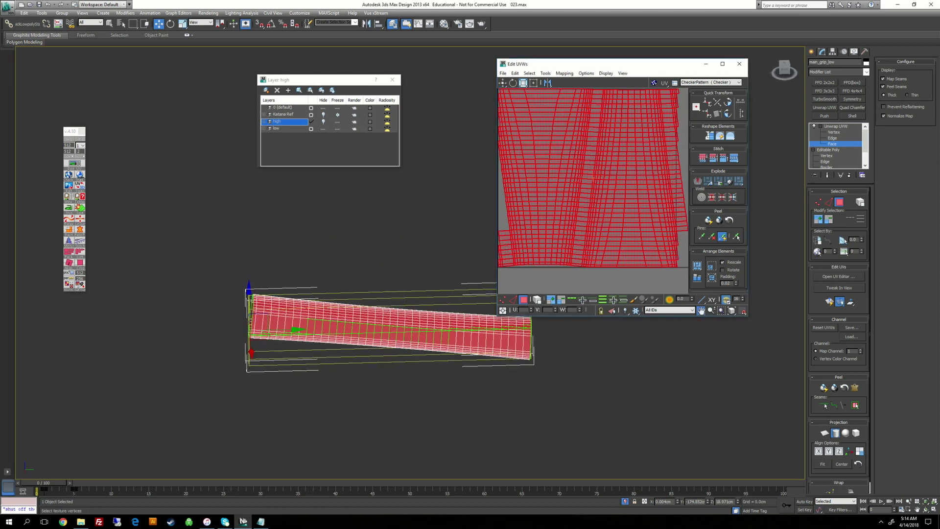
pyautogui.scroll(-3, 611, 245)
pyautogui.scroll(1, 611, 254)
pyautogui.keyDown('alt'); pyautogui.moveTo(607, 376); pyautogui.dragTo(612, 392, button='middle'); pyautogui.keyUp('alt')
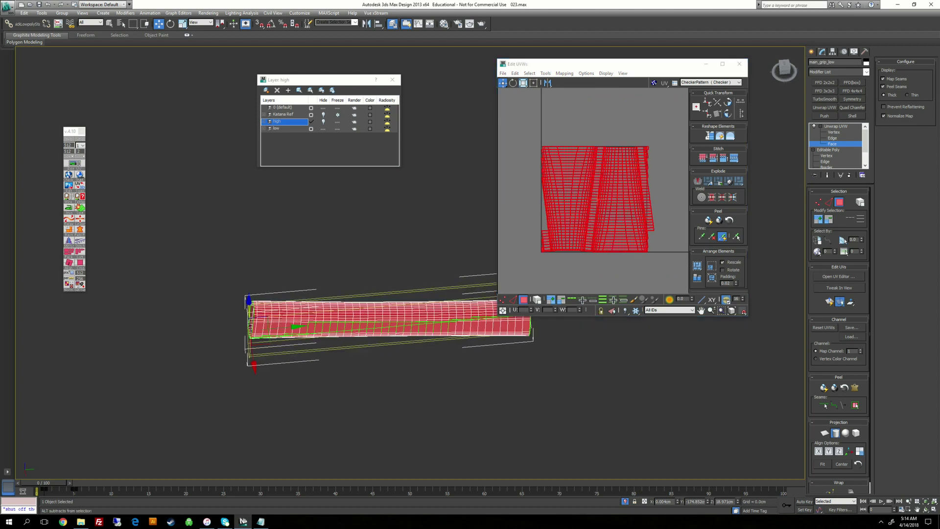
# Compare the X, Y and Z alignments of the cylindrical projection on the grip.
pyautogui.click(821, 451)
pyautogui.click(829, 451)
pyautogui.click(838, 451)
pyautogui.click(828, 452)
pyautogui.click(822, 452)
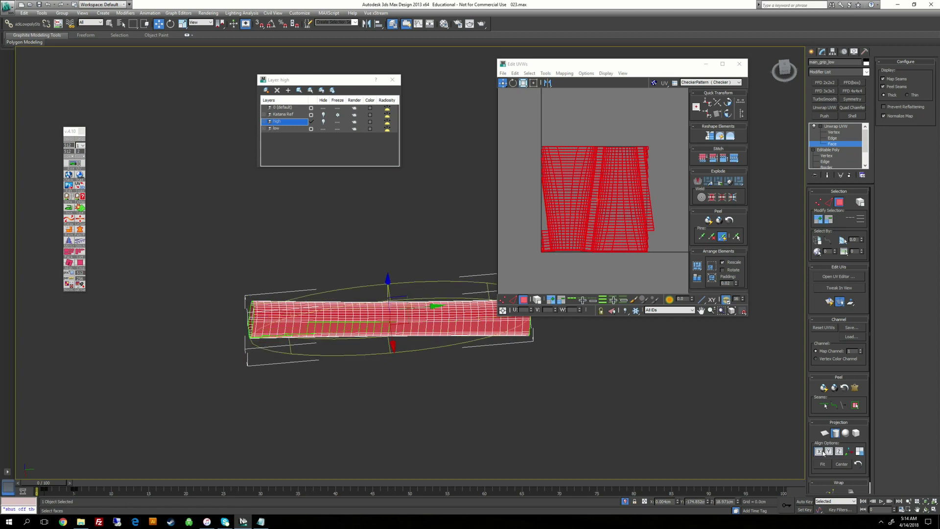
pyautogui.click(827, 452)
pyautogui.click(839, 451)
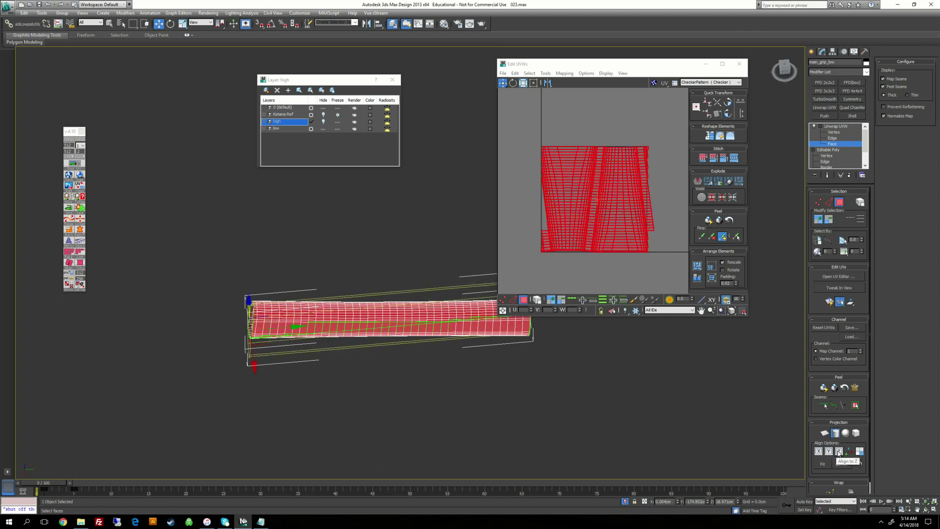
pyautogui.keyDown('alt'); pyautogui.moveTo(483, 309); pyautogui.dragTo(463, 314, button='middle'); pyautogui.keyUp('alt')
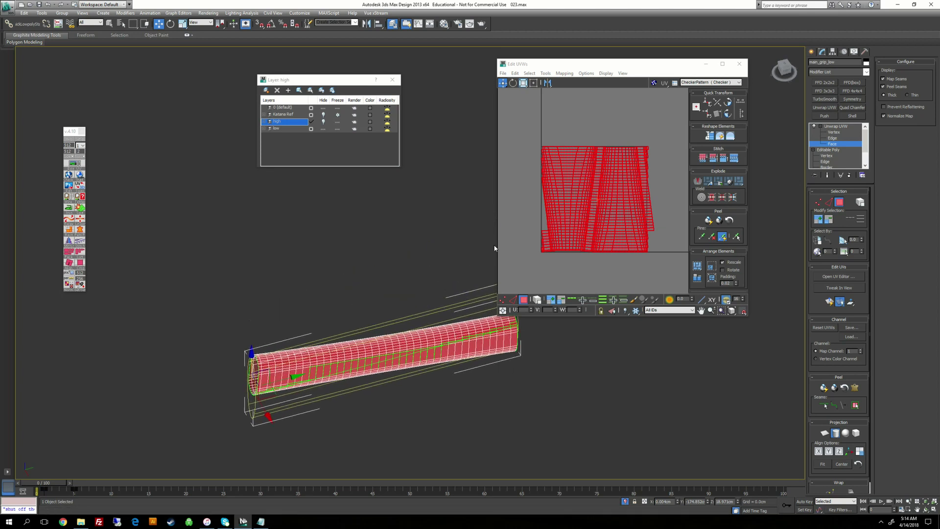
# Apply Flatten Mapping with the default settings to the grip's faces and clear the face selection.
pyautogui.click(566, 73)
pyautogui.click(581, 82)
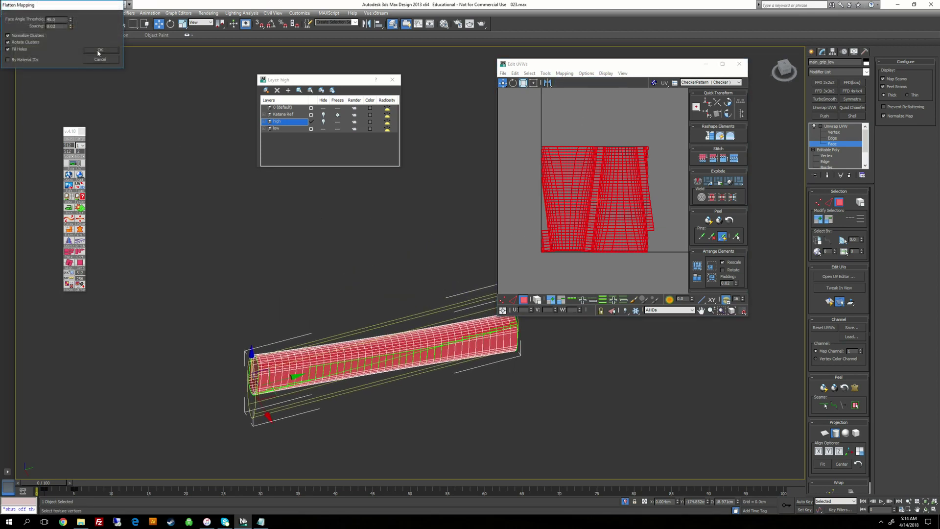
pyautogui.click(100, 51)
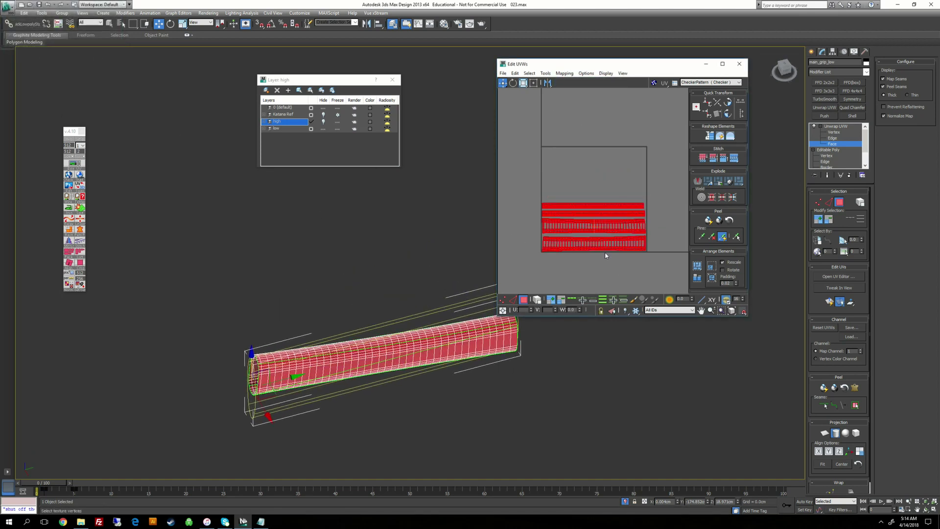
pyautogui.scroll(4, 595, 233)
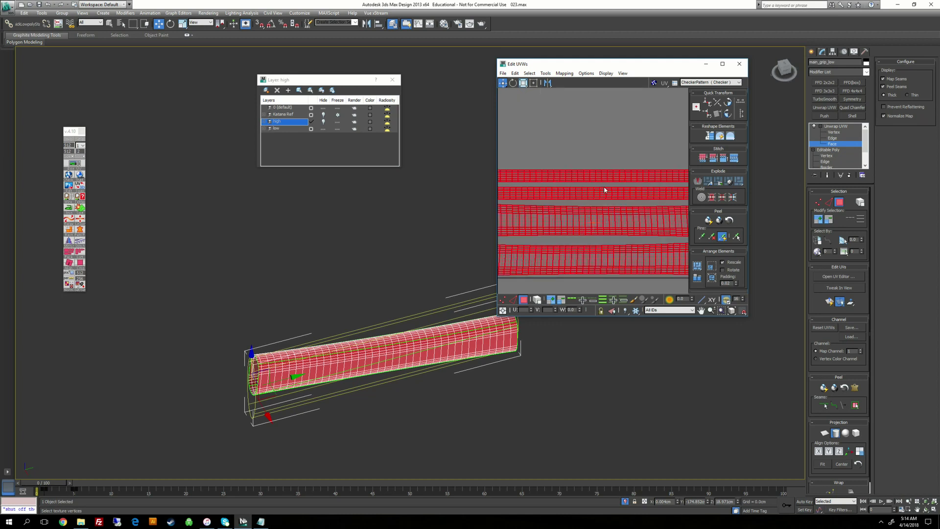
pyautogui.click(829, 145)
pyautogui.click(829, 145)
pyautogui.click(578, 166)
# Maximize the UV editor around the four flattened grip shells and switch to edge selection.
pyautogui.scroll(-3, 607, 243)
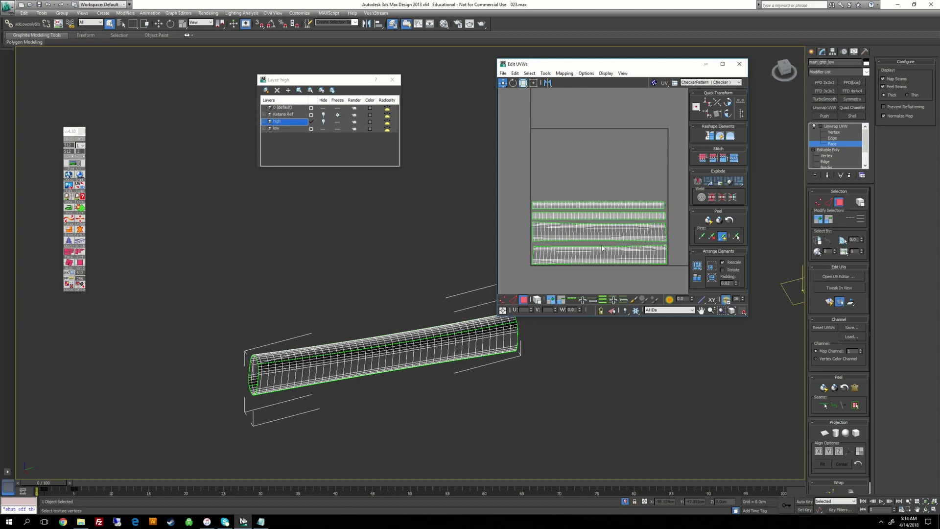
pyautogui.scroll(2, 571, 250)
pyautogui.scroll(3, 549, 237)
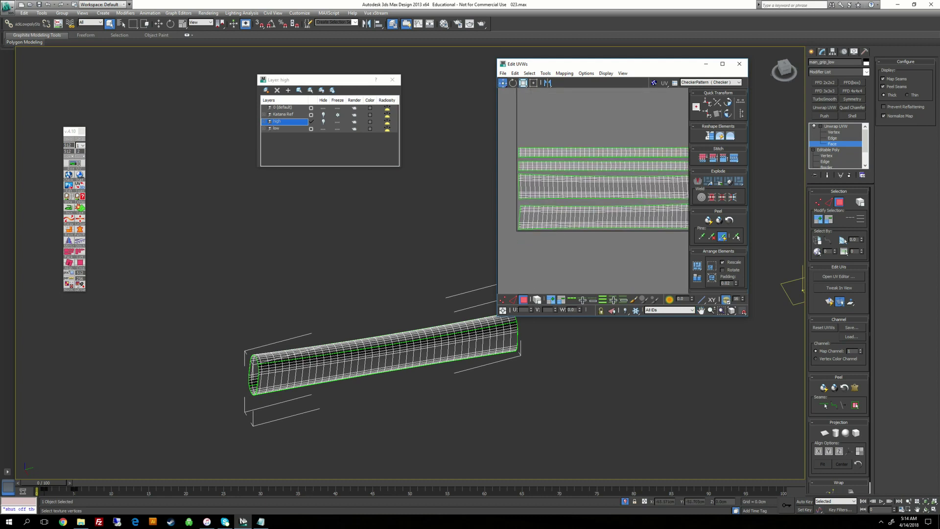
pyautogui.click(723, 64)
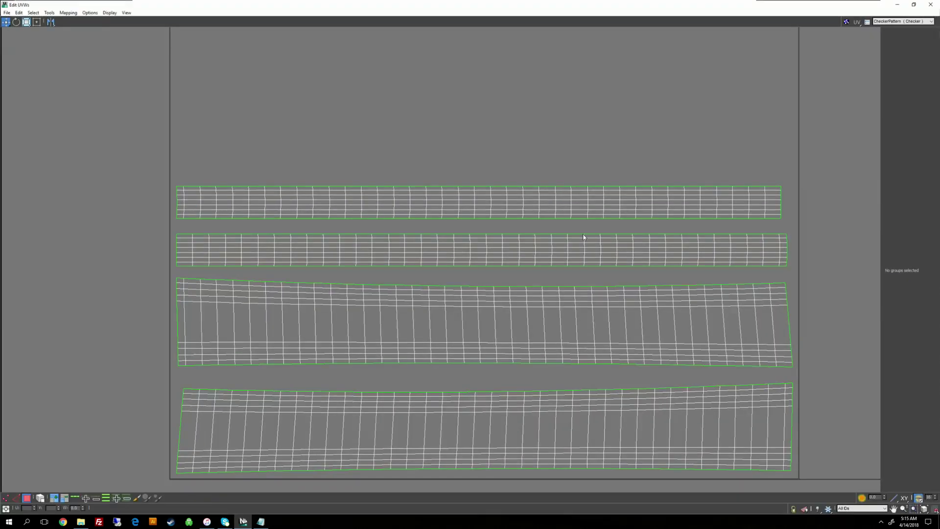
pyautogui.moveTo(579, 386); pyautogui.dragTo(568, 225, button='middle')
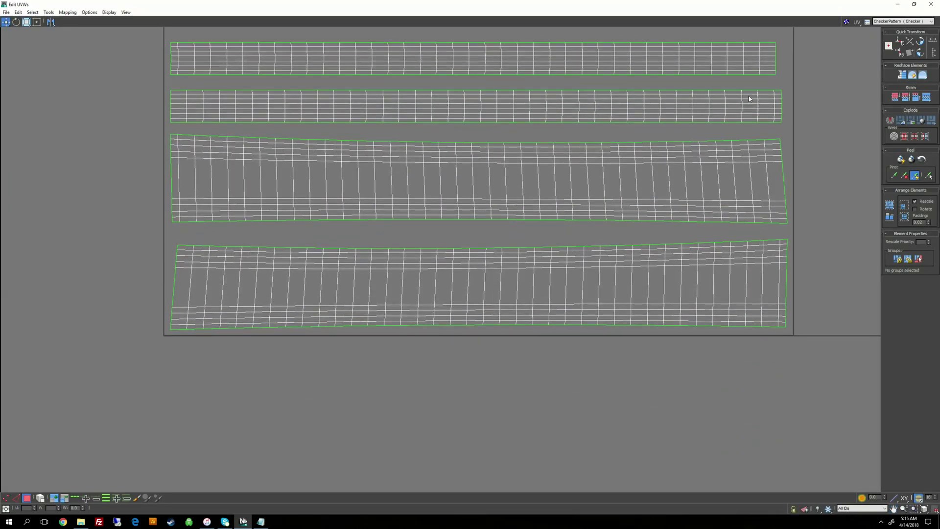
pyautogui.rightClick(288, 242)
pyautogui.click(277, 220)
# Straighten the five upper lengthwise edge loops of the bottom UV shell by aligning each one horizontally.
pyautogui.moveTo(287, 249); pyautogui.dragTo(341, 251, button='middle')
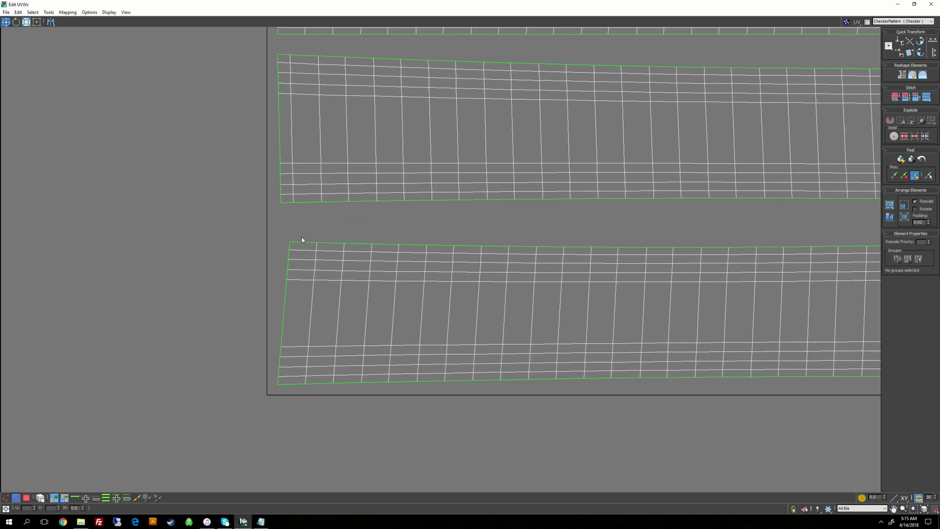
pyautogui.click(306, 243)
pyautogui.doubleClick(307, 245)
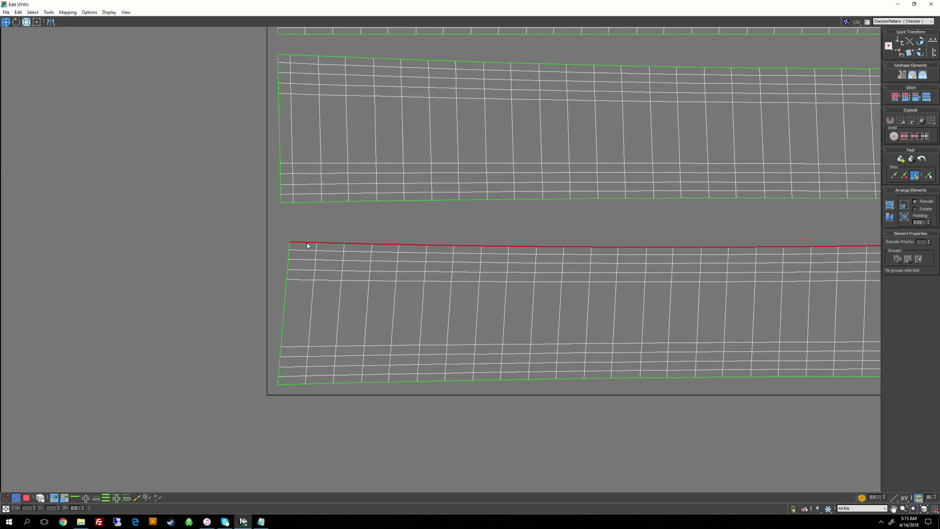
pyautogui.press('h')
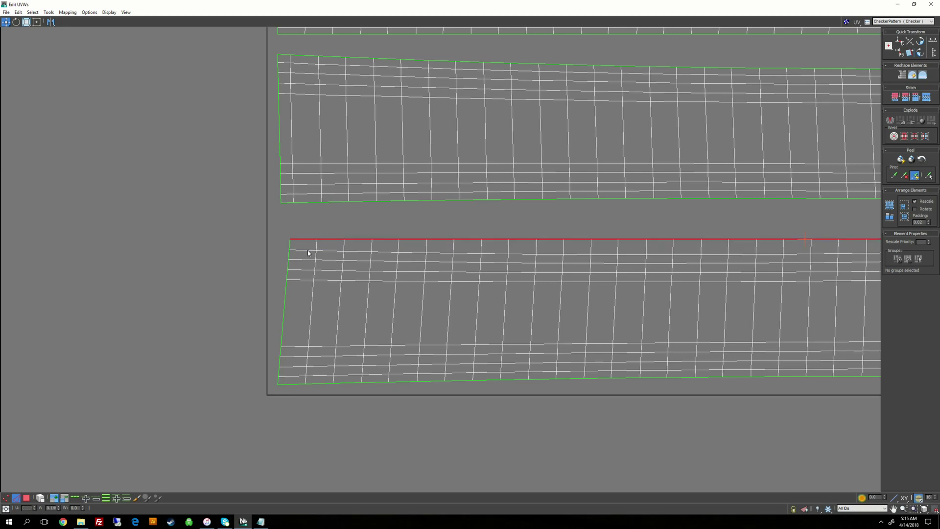
pyautogui.doubleClick(308, 250)
pyautogui.press('h')
pyautogui.doubleClick(304, 259)
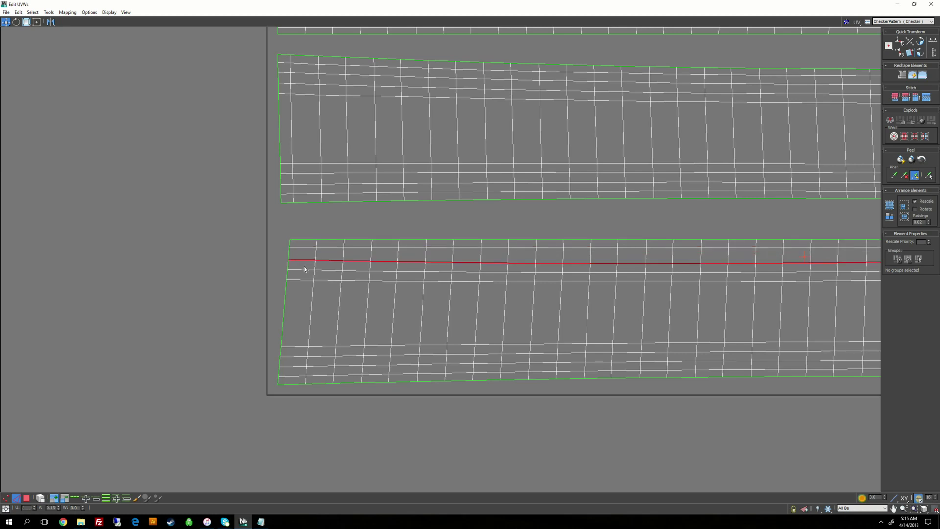
pyautogui.press('h')
pyautogui.click(300, 271)
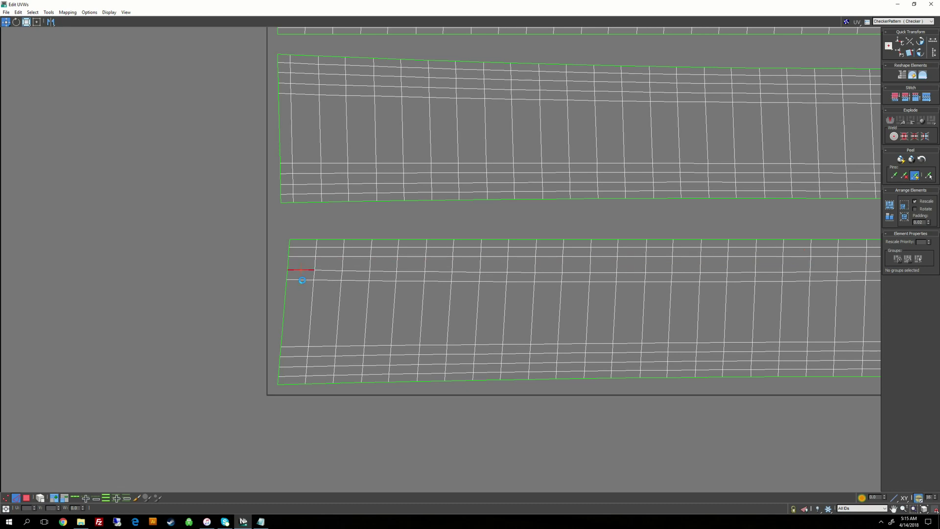
pyautogui.doubleClick(302, 270)
pyautogui.press('h')
pyautogui.doubleClick(303, 281)
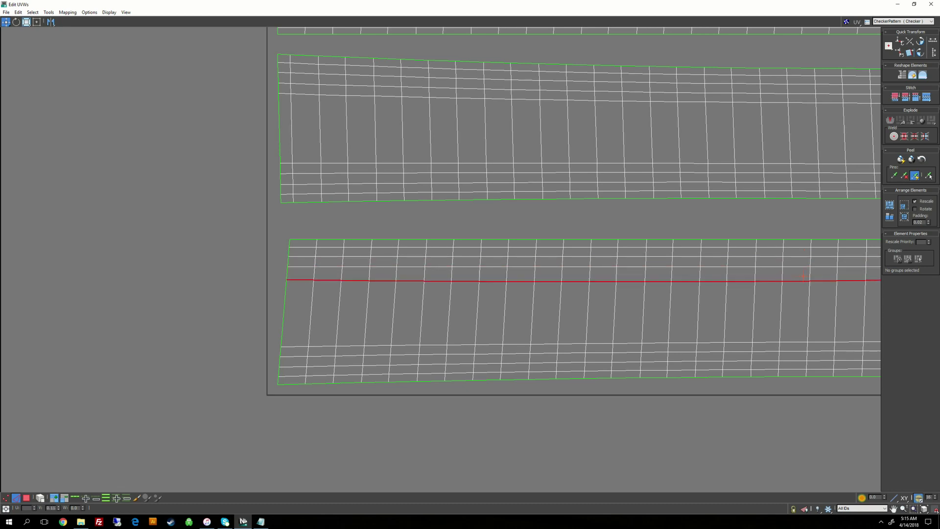
pyautogui.press('h')
# Align the lower lengthwise edge loops of the bottom UV shell horizontally, down to its bottom border.
pyautogui.doubleClick(302, 348)
pyautogui.press('h')
pyautogui.doubleClick(295, 357)
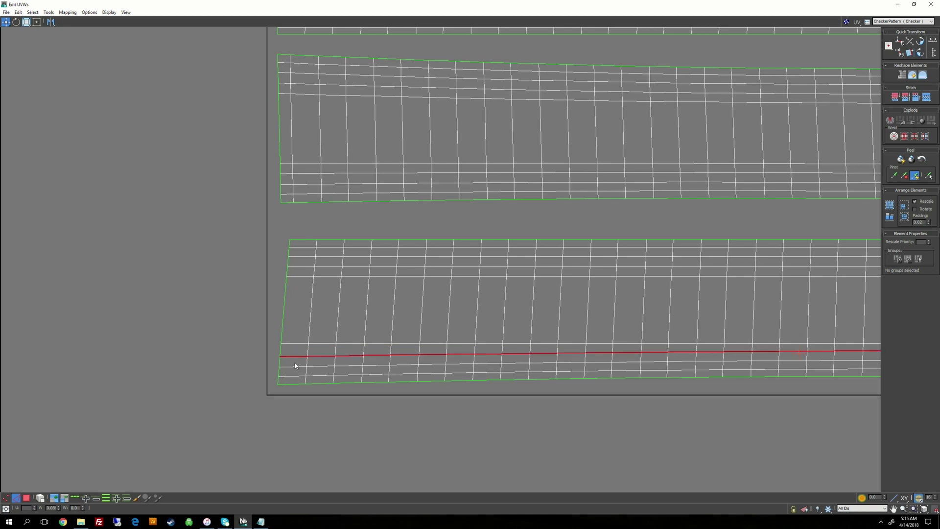
pyautogui.press('h')
pyautogui.doubleClick(295, 366)
pyautogui.press('h')
pyautogui.click(293, 377)
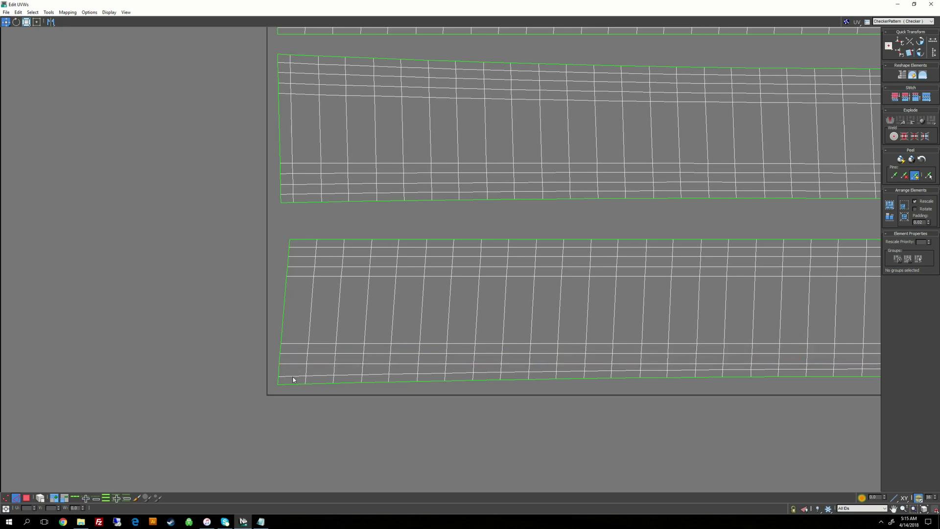
pyautogui.doubleClick(293, 378)
pyautogui.press('h')
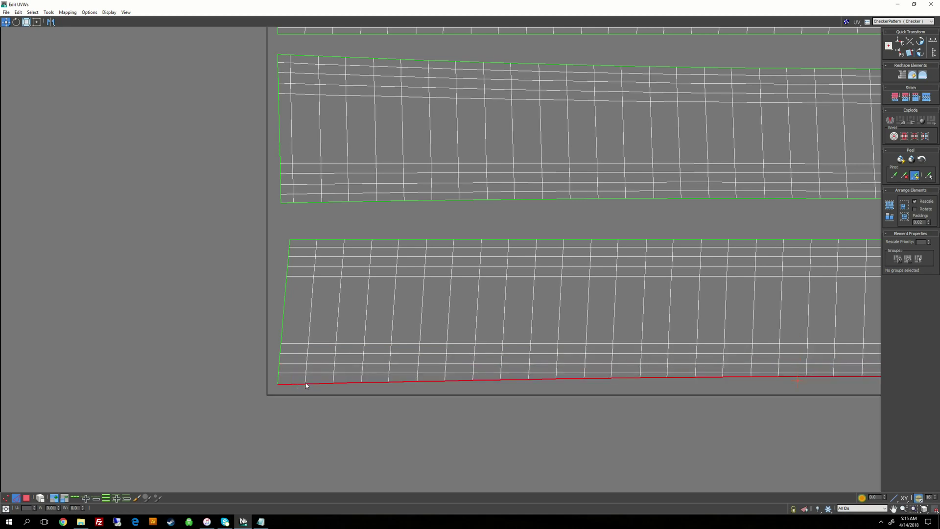
# Align the first three interior crosswise edge loops at the left end of the bottom UV shell vertically.
pyautogui.click(312, 316)
pyautogui.hotkey('alt', 'l')
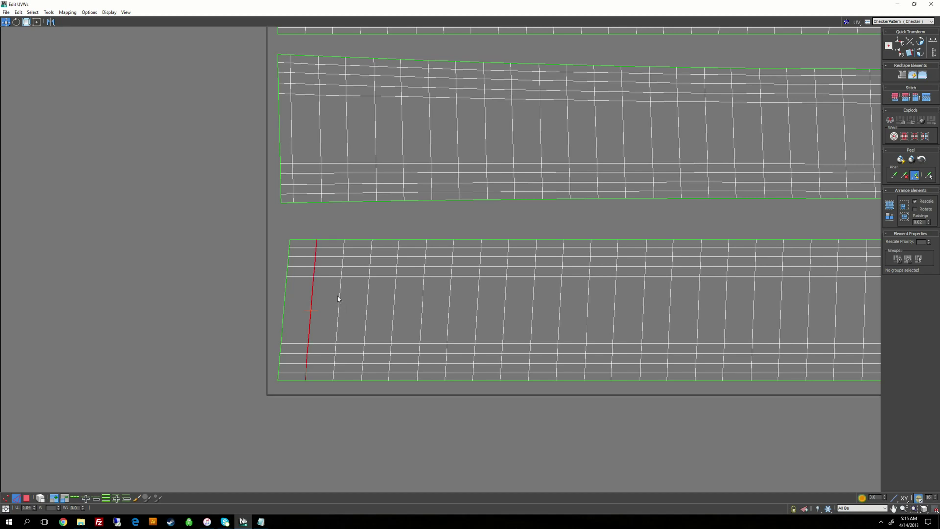
pyautogui.press('v')
pyautogui.doubleClick(340, 296)
pyautogui.press('v')
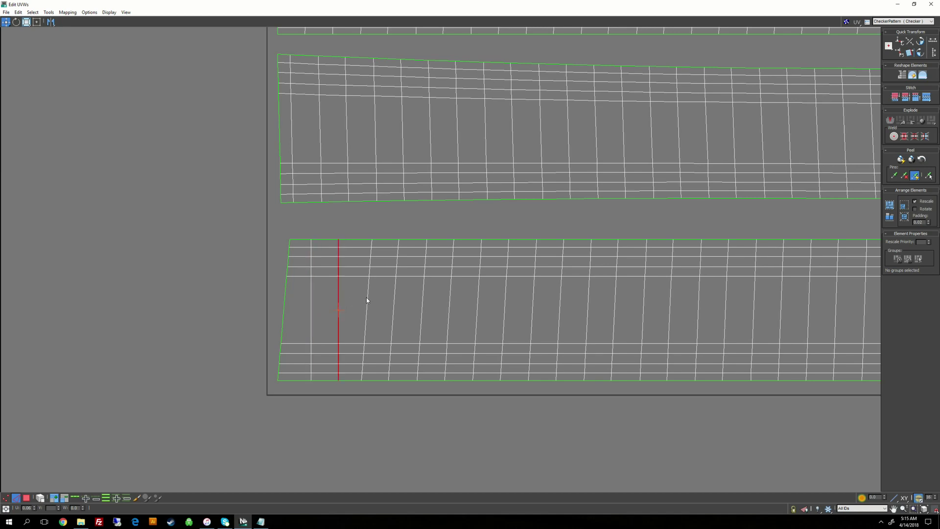
pyautogui.doubleClick(368, 300)
pyautogui.press('v')
pyautogui.click(395, 301)
pyautogui.press('v')
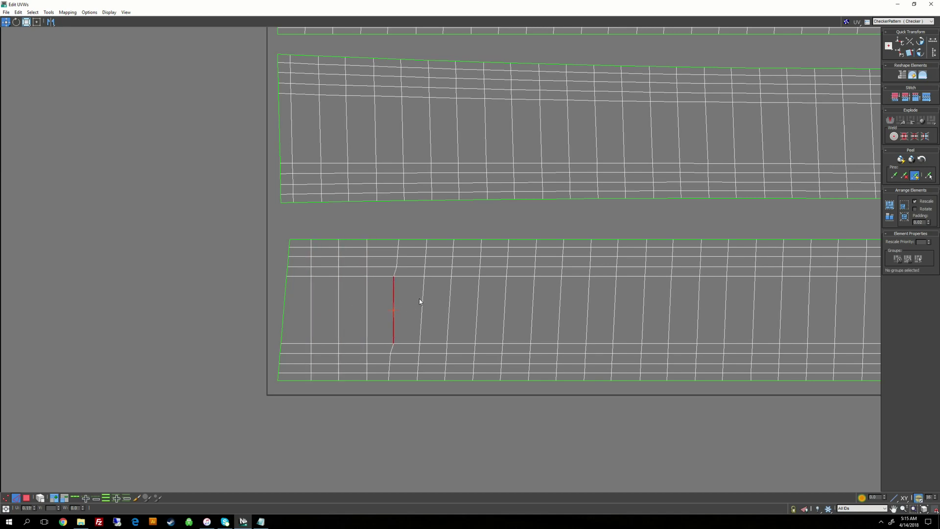
pyautogui.click(389, 296)
pyautogui.click(390, 293)
pyautogui.hotkey('ctrl', 'z')
# Straighten the fourth, fifth and sixth crosswise edge loops of the bottom UV shell by aligning each full loop vertically.
pyautogui.hotkey('alt', 'l')
pyautogui.press('v')
pyautogui.click(422, 297)
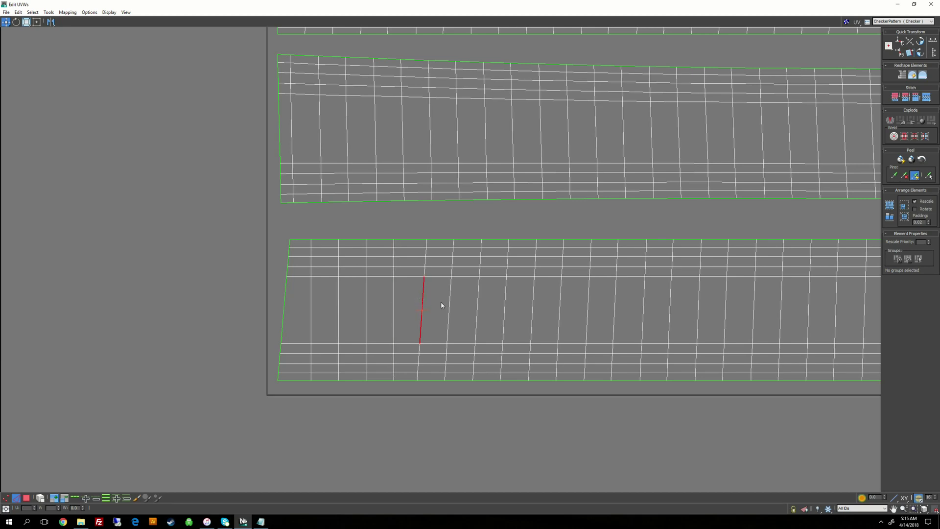
pyautogui.hotkey('alt', 'l')
pyautogui.press('v')
pyautogui.click(446, 294)
pyautogui.hotkey('alt', 'l')
pyautogui.press('v')
# Align the seventh, eighth and ninth crosswise edge loops of the bottom UV shell vertically.
pyautogui.click(478, 302)
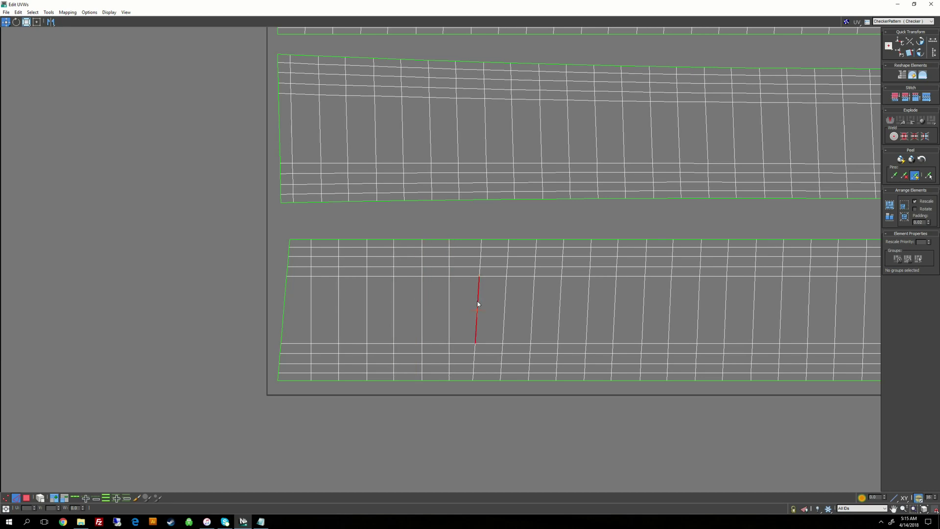
pyautogui.hotkey('alt', 'l')
pyautogui.press('v')
pyautogui.click(505, 303)
pyautogui.hotkey('alt', 'l')
pyautogui.press('v')
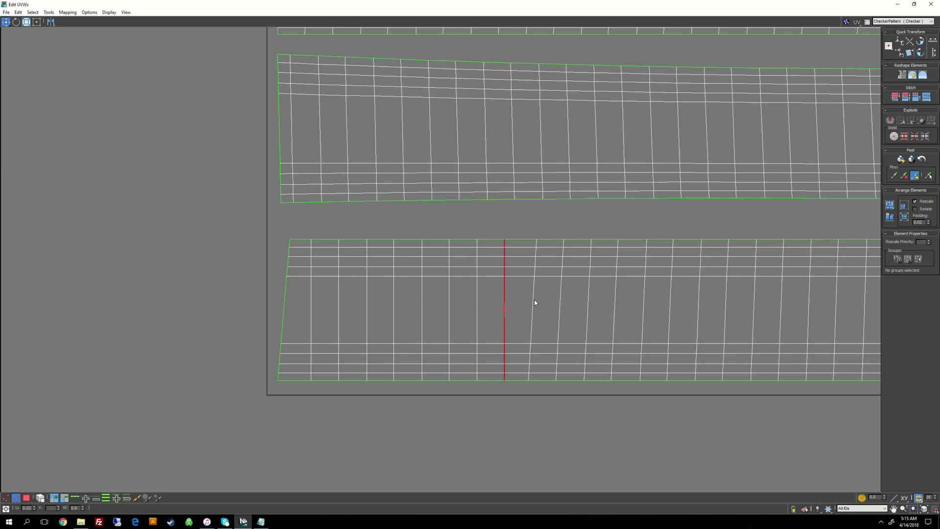
pyautogui.click(535, 302)
pyautogui.click(533, 301)
pyautogui.hotkey('alt', 'l')
pyautogui.press('v')
# Align the tenth through twelfth crosswise edge loops of the bottom UV shell vertically.
pyautogui.click(560, 303)
pyautogui.hotkey('alt', 'l')
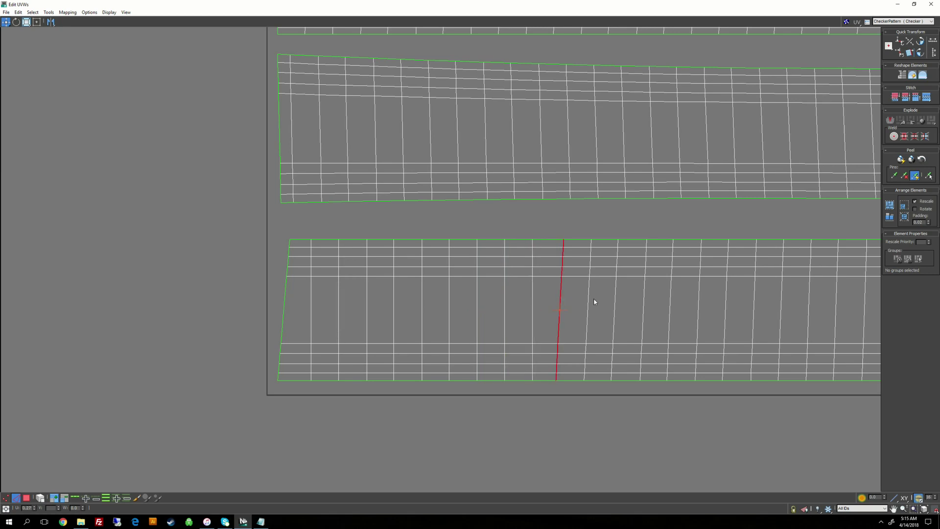
pyautogui.press('v')
pyautogui.click(588, 301)
pyautogui.hotkey('alt', 'l')
pyautogui.press('v')
pyautogui.click(615, 300)
pyautogui.hotkey('alt', 'l')
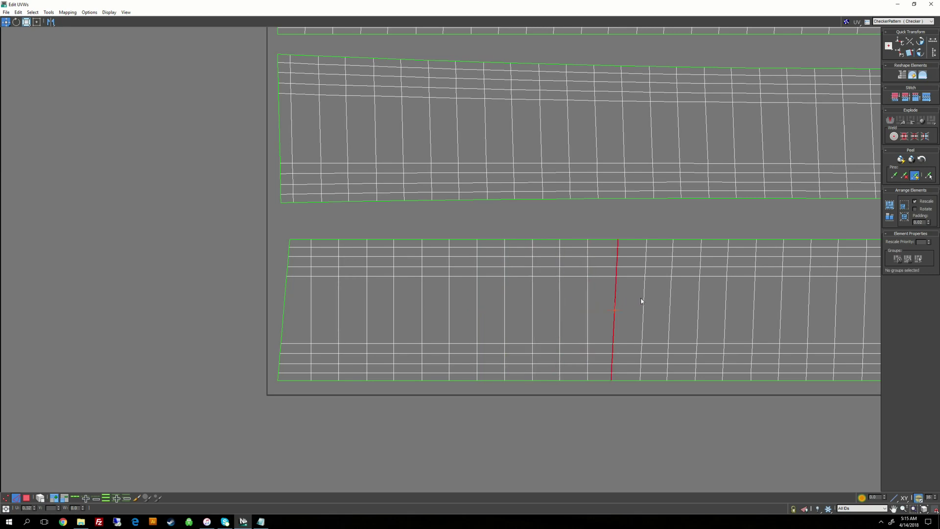
pyautogui.press('v')
# Align the thirteenth through fifteenth crosswise edge loops of the bottom UV shell vertically.
pyautogui.click(644, 303)
pyautogui.hotkey('alt', 'l')
pyautogui.press('v')
pyautogui.click(670, 301)
pyautogui.hotkey('alt', 'l')
pyautogui.press('v')
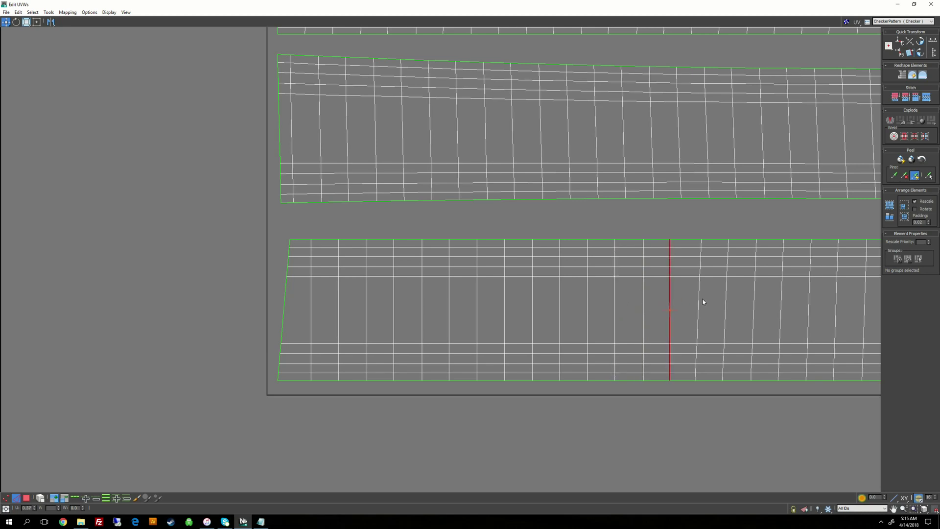
pyautogui.click(699, 300)
pyautogui.hotkey('alt', 'l')
pyautogui.press('v')
# Straighten the sixteenth through nineteenth crosswise edge loops of the bottom UV shell vertically.
pyautogui.moveTo(747, 292); pyautogui.dragTo(398, 276, button='middle')
pyautogui.click(377, 287)
pyautogui.hotkey('alt', 'l')
pyautogui.press('v')
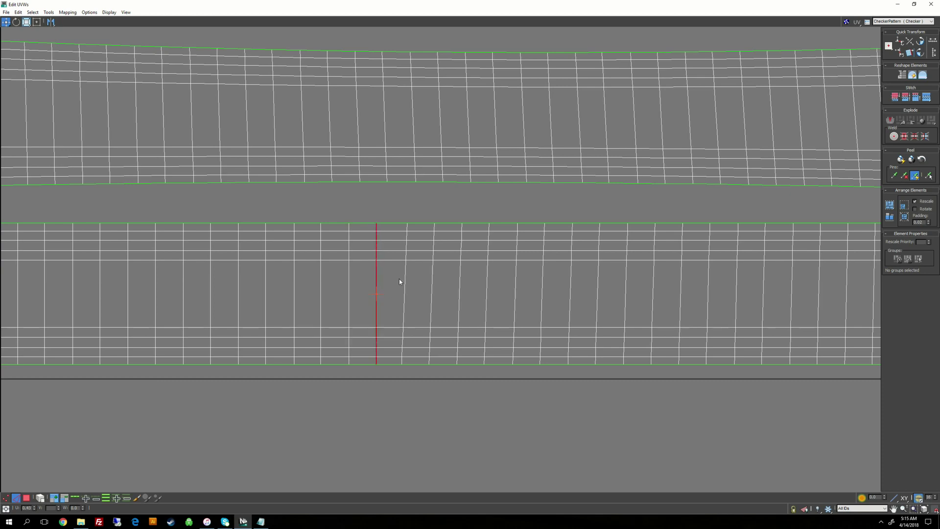
pyautogui.click(405, 287)
pyautogui.hotkey('alt', 'l')
pyautogui.press('v')
pyautogui.click(432, 288)
pyautogui.hotkey('alt', 'l')
pyautogui.press('v')
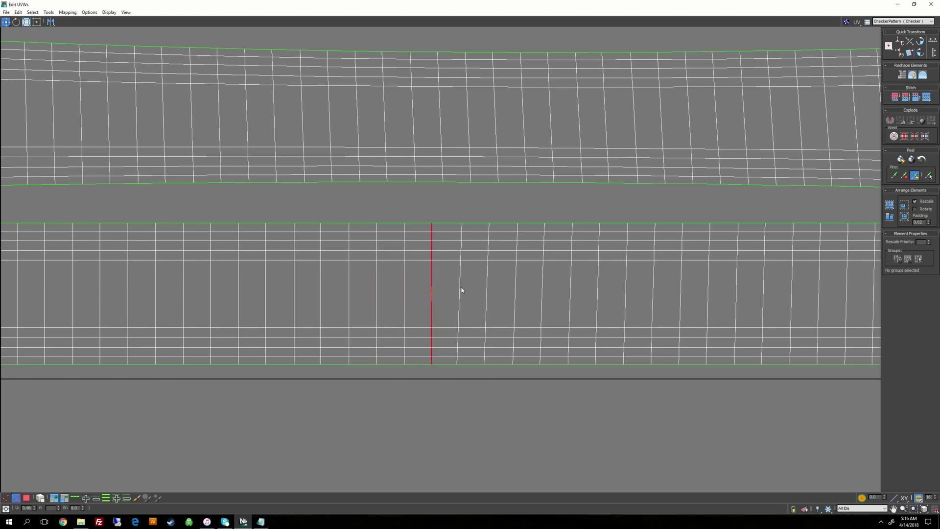
pyautogui.click(460, 288)
pyautogui.hotkey('alt', 'l')
pyautogui.press('v')
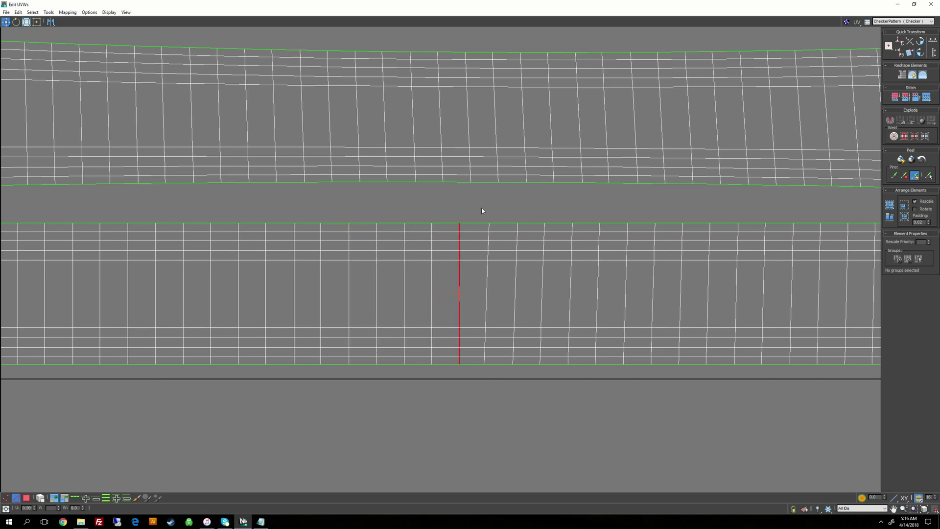
# Select the whole upper border edge loop of the bottom UV shell and stitch the matching narrow strip onto it.
pyautogui.click(502, 228)
pyautogui.scroll(-1, 502, 228)
pyautogui.scroll(-1, 436, 229)
pyautogui.moveTo(436, 229); pyautogui.dragTo(451, 269, button='middle')
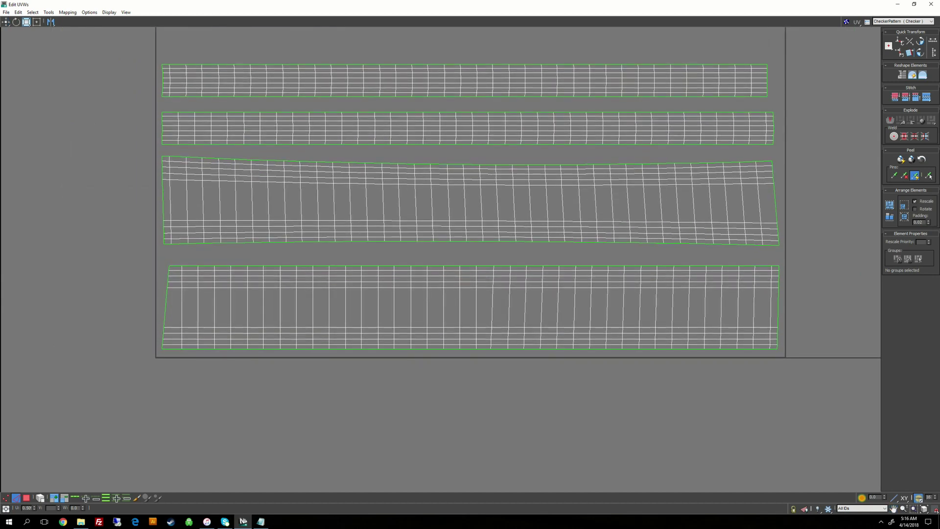
pyautogui.moveTo(288, 267); pyautogui.dragTo(344, 240, button='middle')
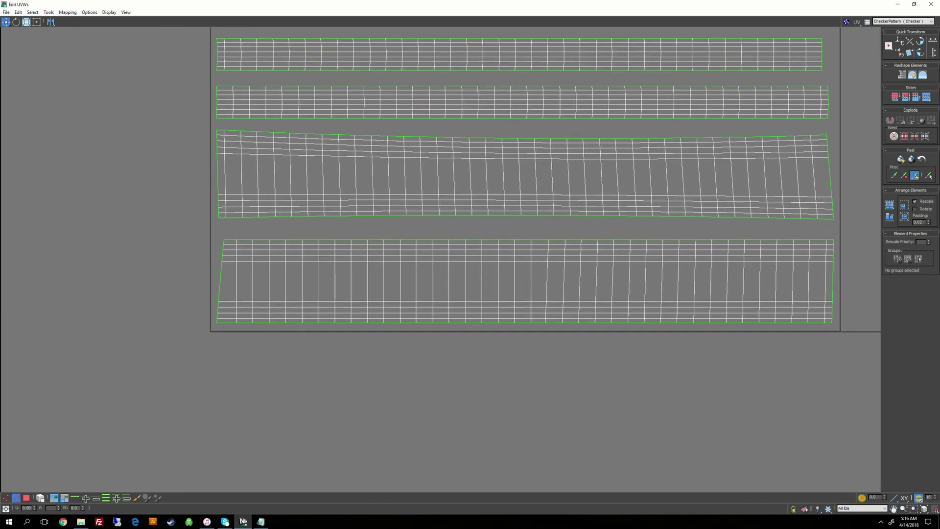
pyautogui.scroll(1, 346, 239)
pyautogui.rightClick(209, 231)
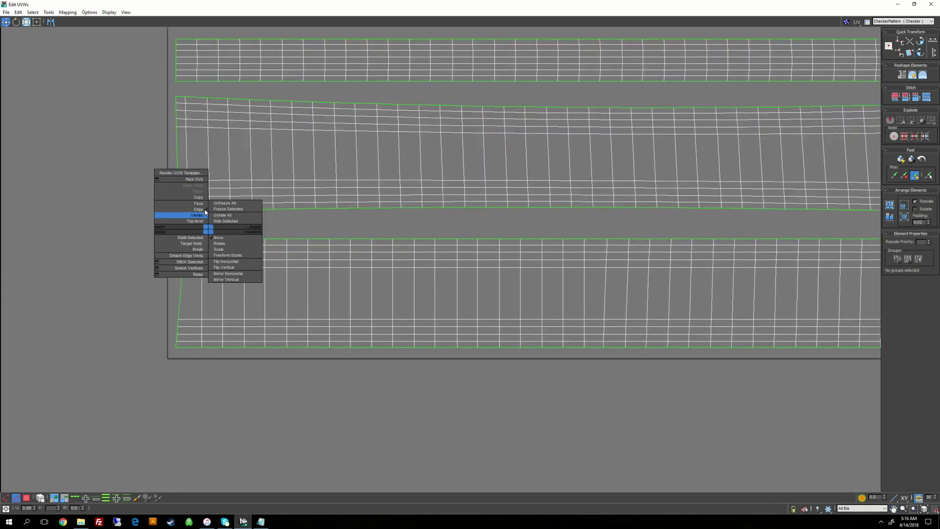
pyautogui.click(342, 219)
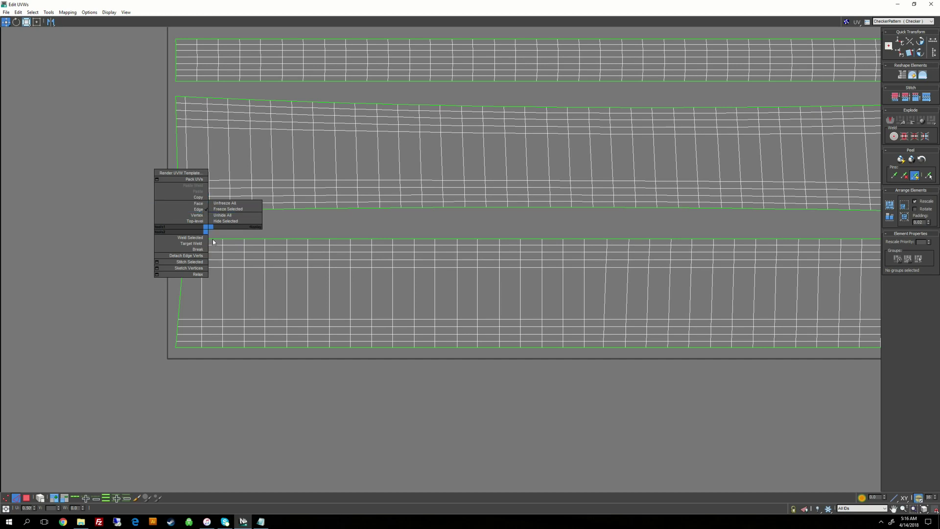
pyautogui.click(195, 239)
pyautogui.hotkey('alt', 'l')
pyautogui.scroll(-3, 410, 196)
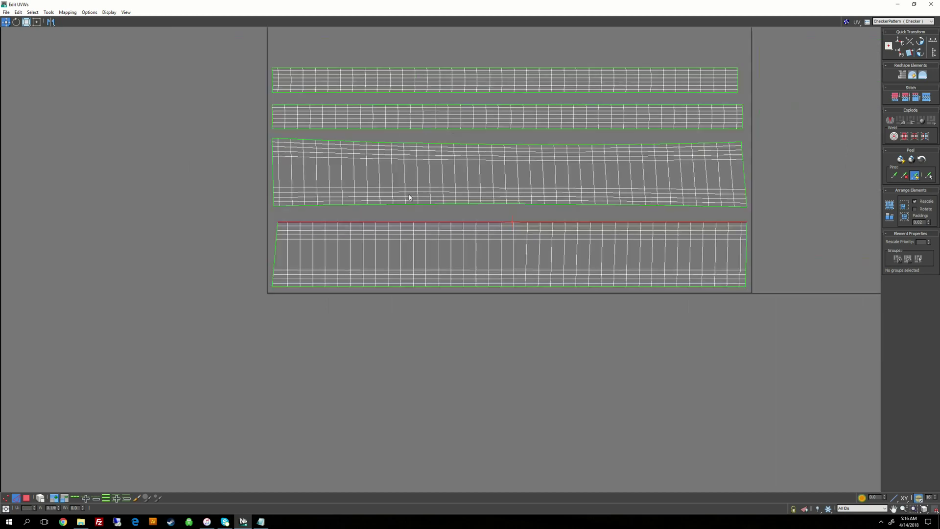
pyautogui.moveTo(444, 204); pyautogui.dragTo(423, 231, button='middle')
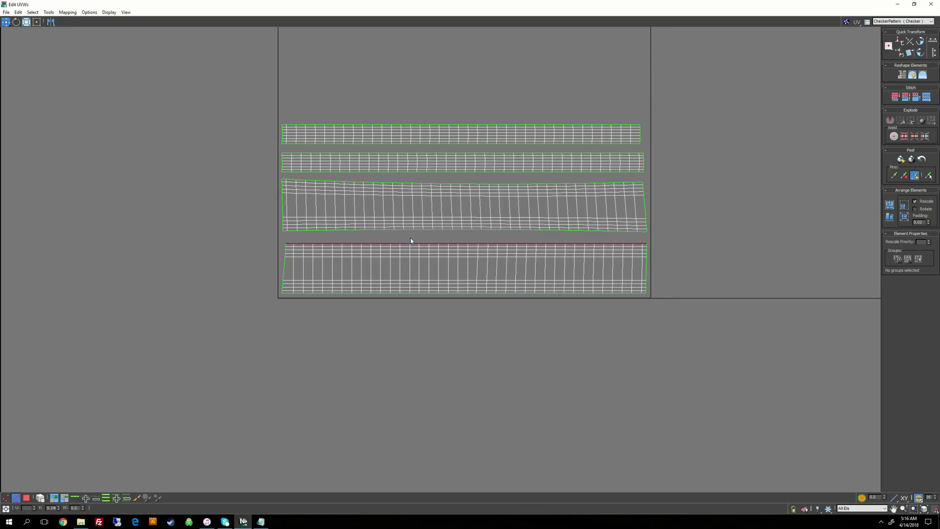
pyautogui.scroll(2, 410, 238)
pyautogui.press('s')
pyautogui.press('Return')
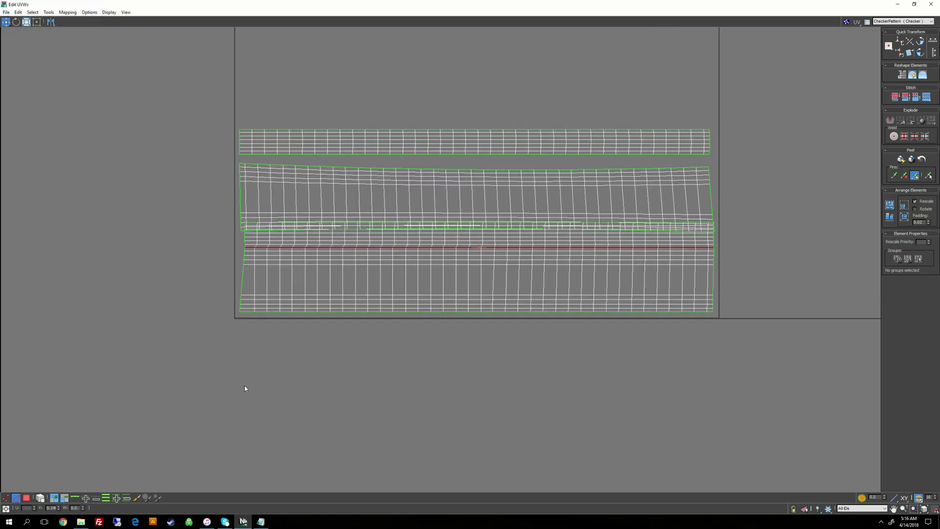
# Turn on element selection, move the joined shell down clear of the two remaining shells, and deselect it.
pyautogui.click(43, 500)
pyautogui.moveTo(483, 350); pyautogui.dragTo(379, 286)
pyautogui.moveTo(379, 295); pyautogui.dragTo(371, 380)
pyautogui.click(361, 289)
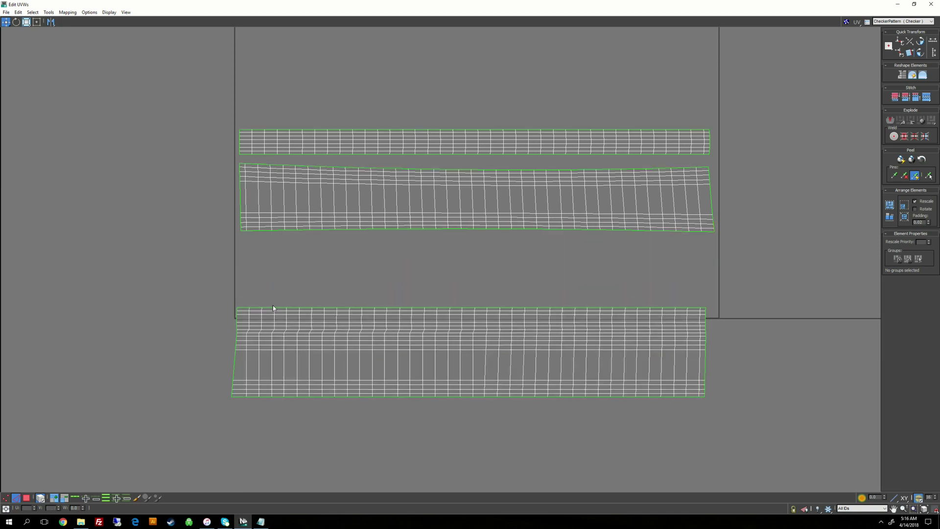
# Stitch the remaining wide UV shell onto the upper border of the joined shell.
pyautogui.scroll(2, 273, 306)
pyautogui.click(272, 304)
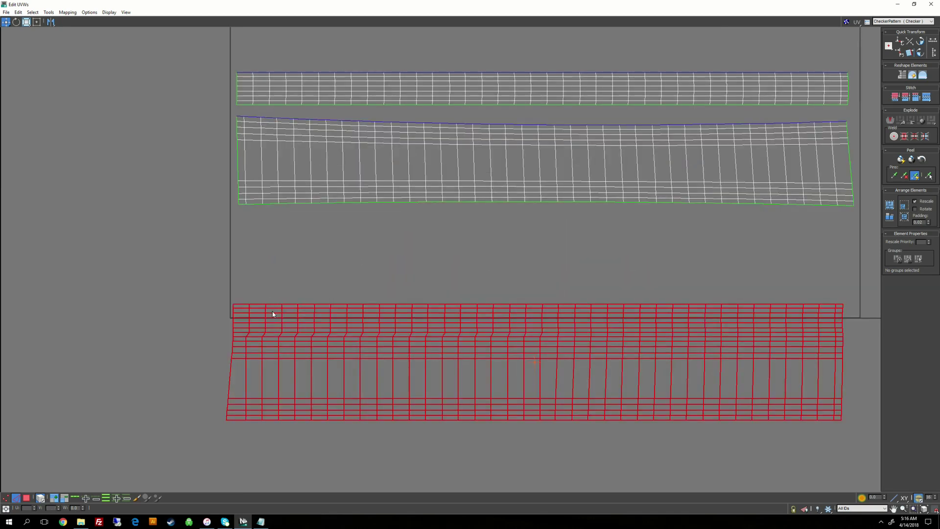
pyautogui.doubleClick(271, 304)
pyautogui.press('s')
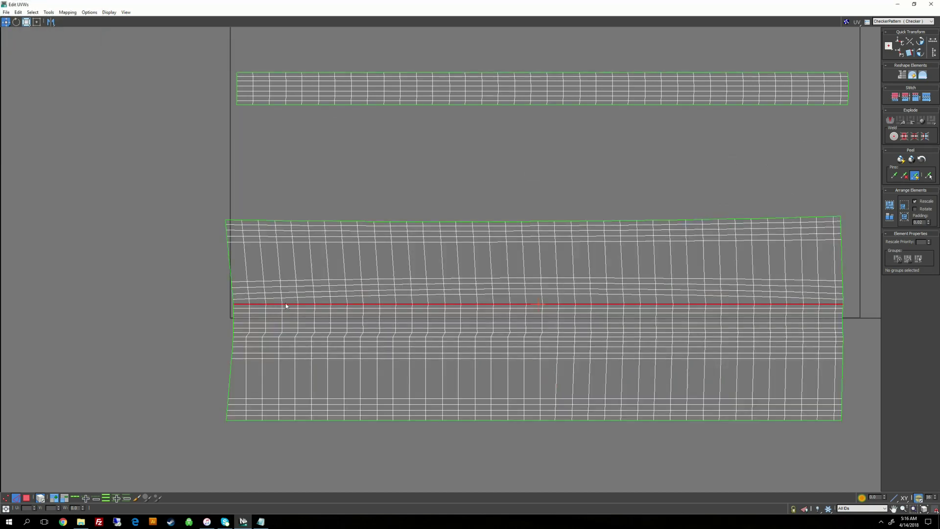
# Stitch the last narrow strip onto the new upper border of the joined shell and clear the selection.
pyautogui.click(315, 221)
pyautogui.doubleClick(315, 222)
pyautogui.press('s')
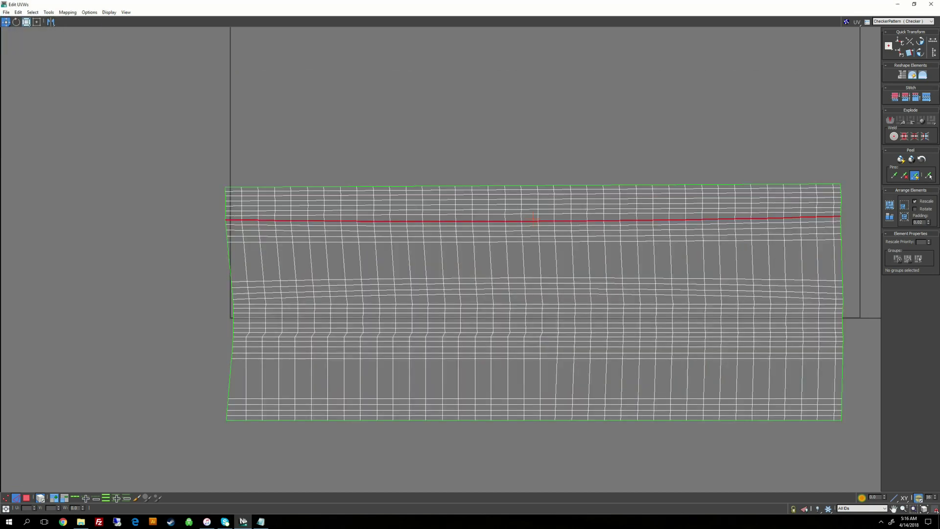
pyautogui.click(268, 331)
pyautogui.scroll(-1, 235, 326)
pyautogui.moveTo(234, 326); pyautogui.dragTo(301, 293, button='middle')
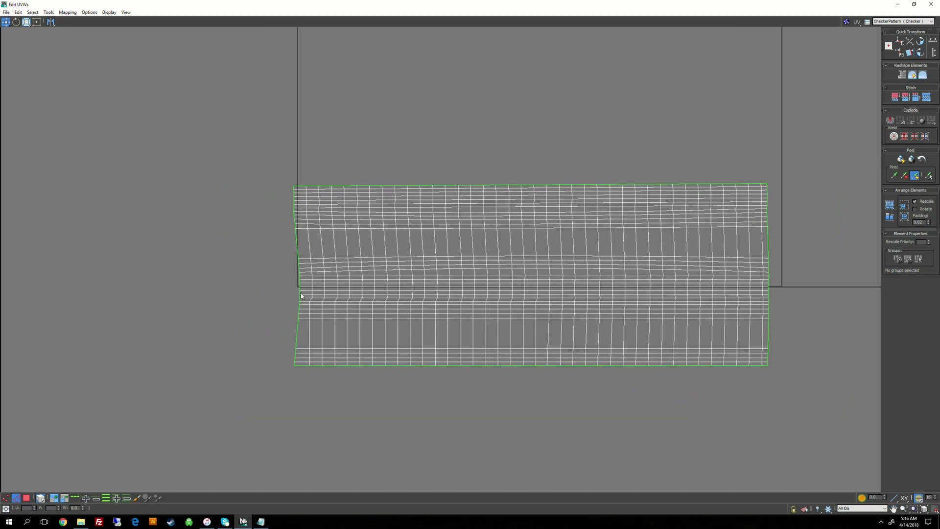
# Turn off element selection and align the joined shell's left border and first interior crosswise loop vertically.
pyautogui.scroll(1, 321, 308)
pyautogui.hotkey('ctrl', 'a')
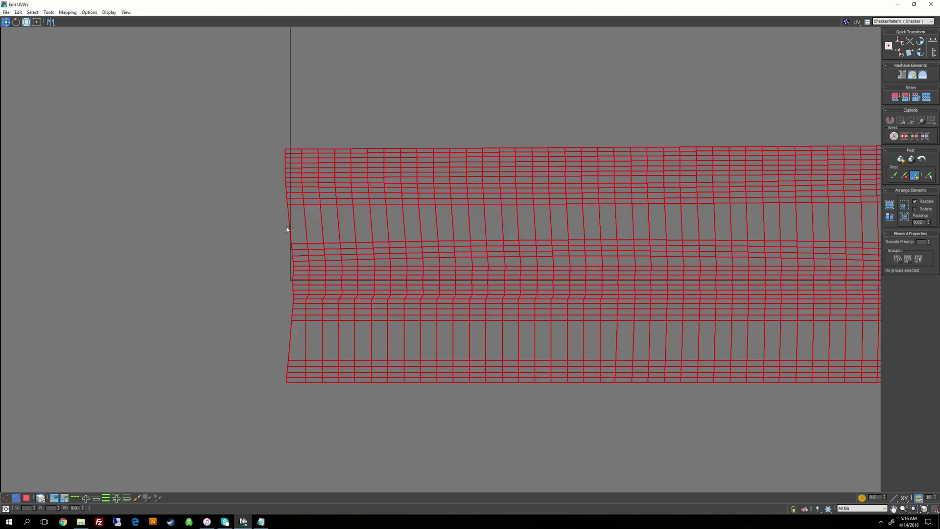
pyautogui.hotkey('ctrl', 'z')
pyautogui.click(41, 498)
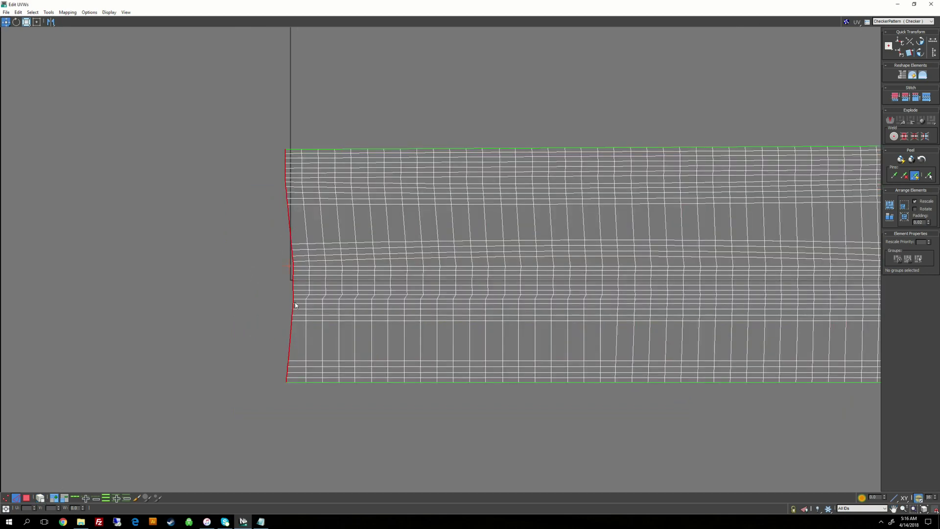
pyautogui.doubleClick(306, 236)
pyautogui.press('v')
# Align the second and third interior crosswise edge loops of the joined shell vertically.
pyautogui.click(320, 228)
pyautogui.click(321, 227)
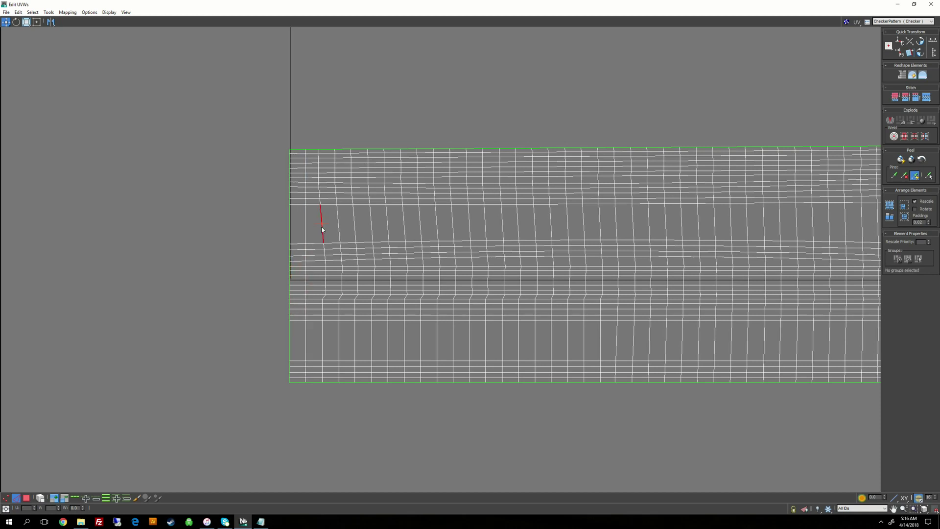
pyautogui.doubleClick(322, 227)
pyautogui.press('v')
pyautogui.doubleClick(339, 228)
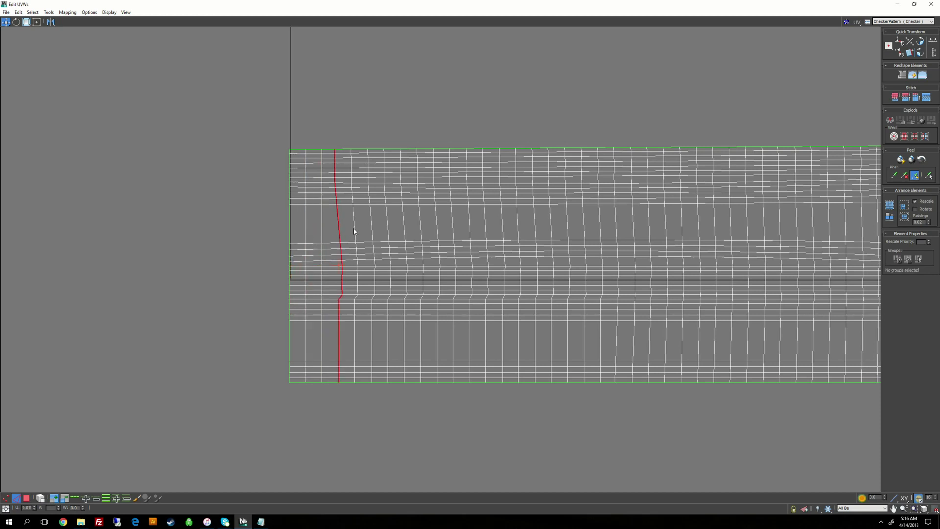
pyautogui.press('v')
# Align the fourth, fifth and sixth crosswise edge loops of the joined shell vertically.
pyautogui.click(351, 225)
pyautogui.doubleClick(354, 227)
pyautogui.press('v')
pyautogui.doubleClick(371, 228)
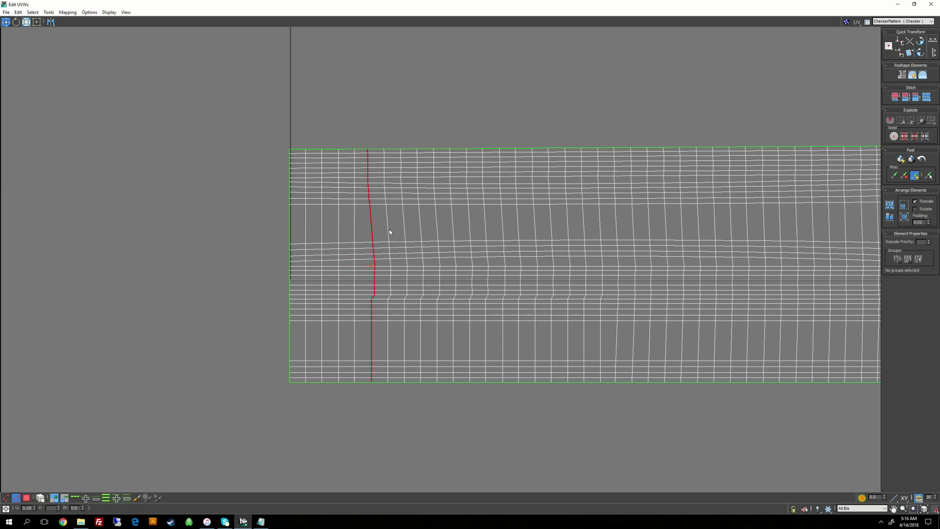
pyautogui.press('v')
pyautogui.doubleClick(388, 230)
pyautogui.press('v')
# Straighten the seventh through tenth crosswise edge loops of the joined shell vertically.
pyautogui.doubleClick(404, 228)
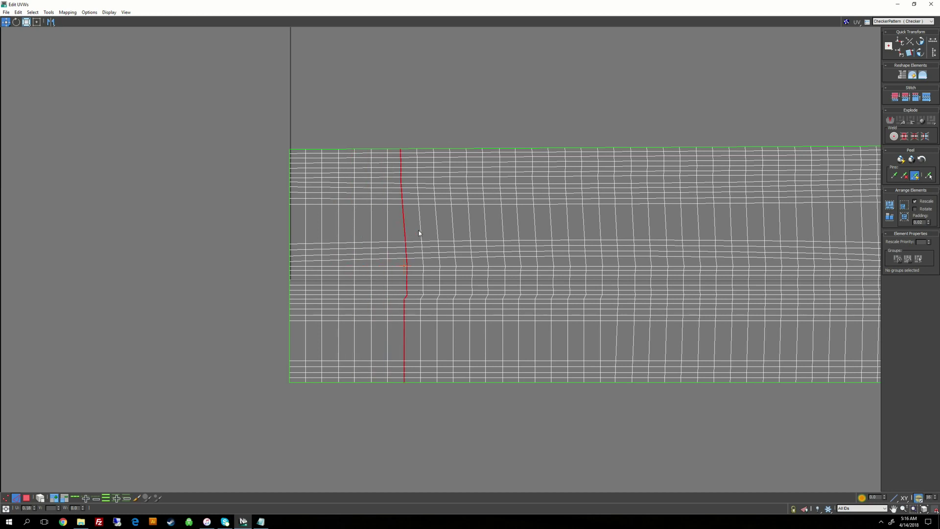
pyautogui.press('v')
pyautogui.doubleClick(421, 228)
pyautogui.press('v')
pyautogui.doubleClick(438, 228)
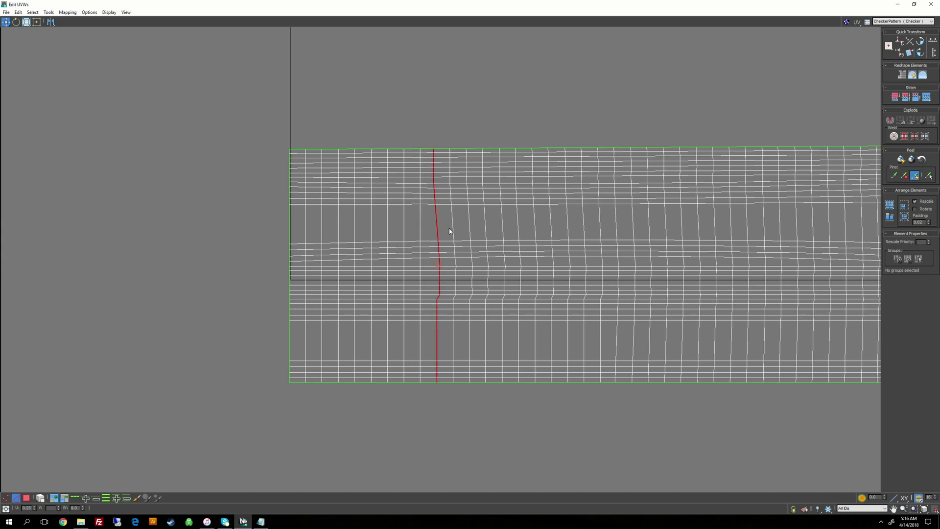
pyautogui.press('v')
pyautogui.doubleClick(454, 228)
pyautogui.press('v')
# Align the eleventh through thirteenth crosswise edge loops of the joined shell vertically.
pyautogui.doubleClick(469, 228)
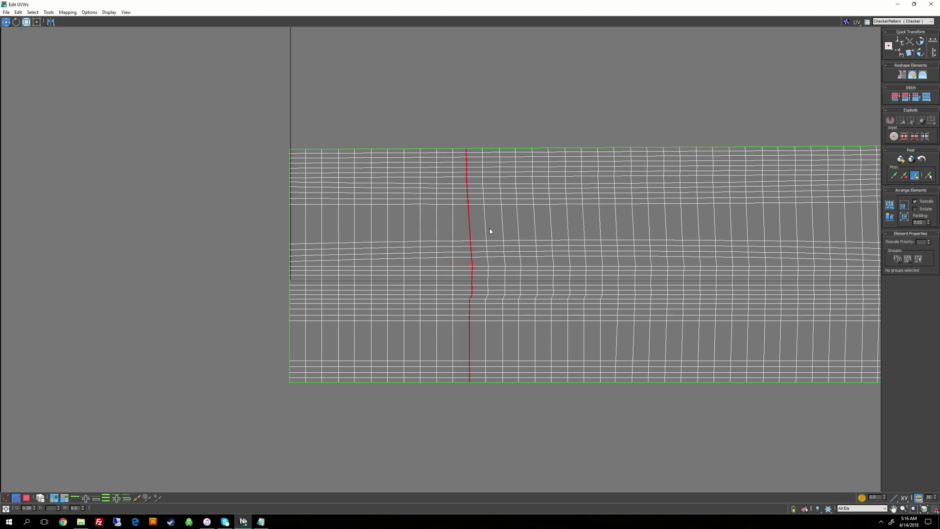
pyautogui.press('v')
pyautogui.doubleClick(486, 229)
pyautogui.press('v')
pyautogui.doubleClick(503, 230)
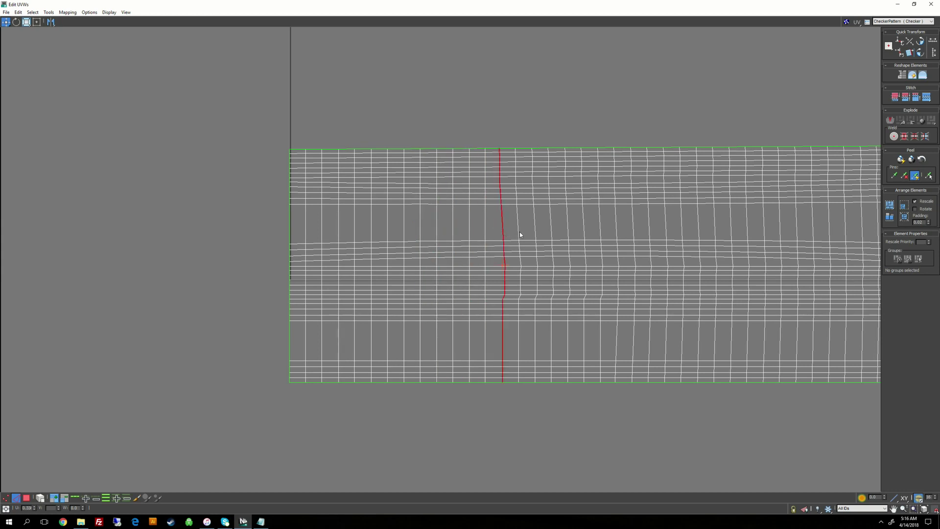
pyautogui.press('v')
# Align the fourteenth, fifteenth and sixteenth crosswise edge loops of the joined grip shell vertically.
pyautogui.doubleClick(519, 230)
pyautogui.press('v')
pyautogui.doubleClick(536, 231)
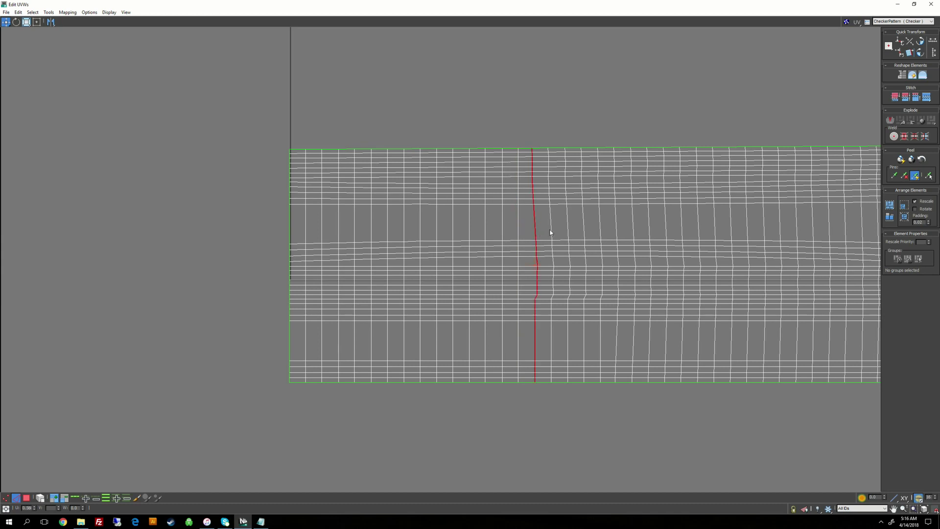
pyautogui.press('v')
pyautogui.doubleClick(552, 228)
pyautogui.press('v')
# Straighten the seventeenth and eighteenth crosswise edge loops of the joined shell vertically.
pyautogui.click(568, 230)
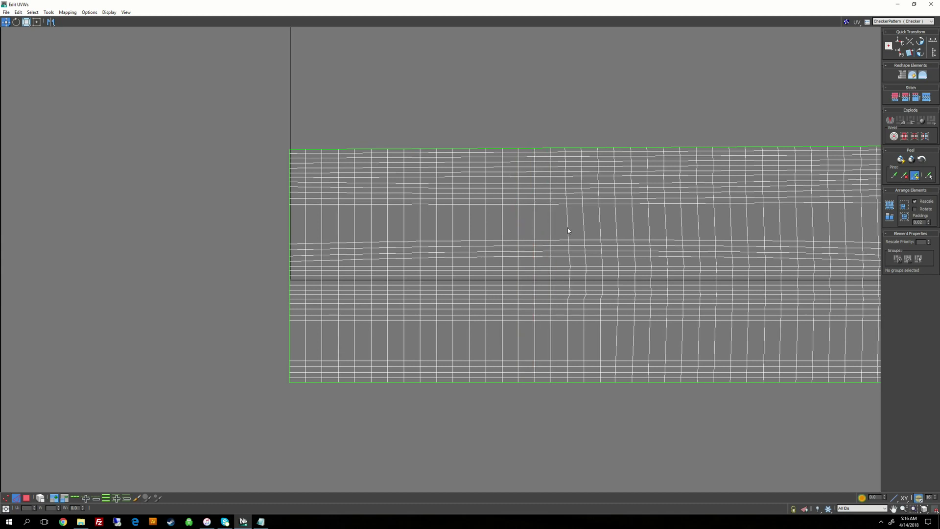
pyautogui.doubleClick(568, 229)
pyautogui.press('v')
pyautogui.doubleClick(583, 229)
pyautogui.press('v')
# Align the nineteenth, twentieth and twenty-first crosswise edge loops of the joined shell vertically.
pyautogui.moveTo(583, 230); pyautogui.dragTo(465, 234, button='middle')
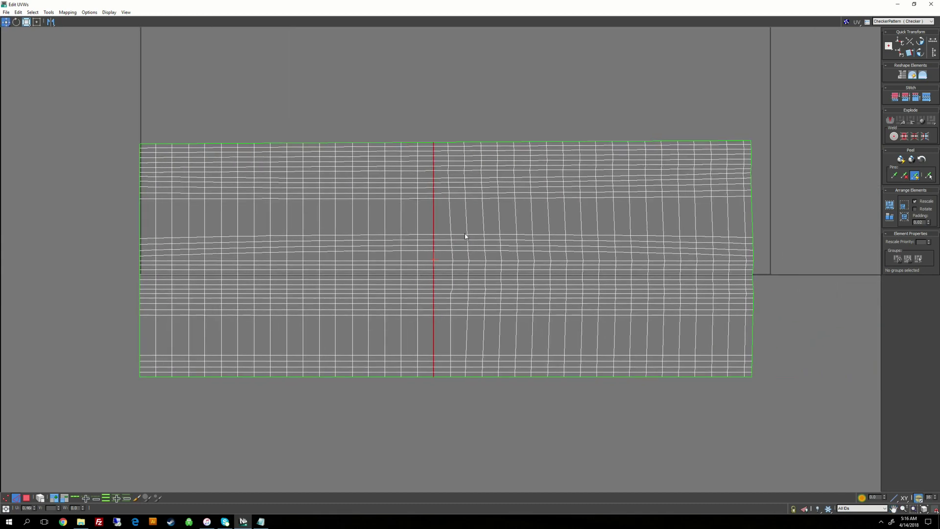
pyautogui.doubleClick(451, 227)
pyautogui.press('v')
pyautogui.doubleClick(468, 224)
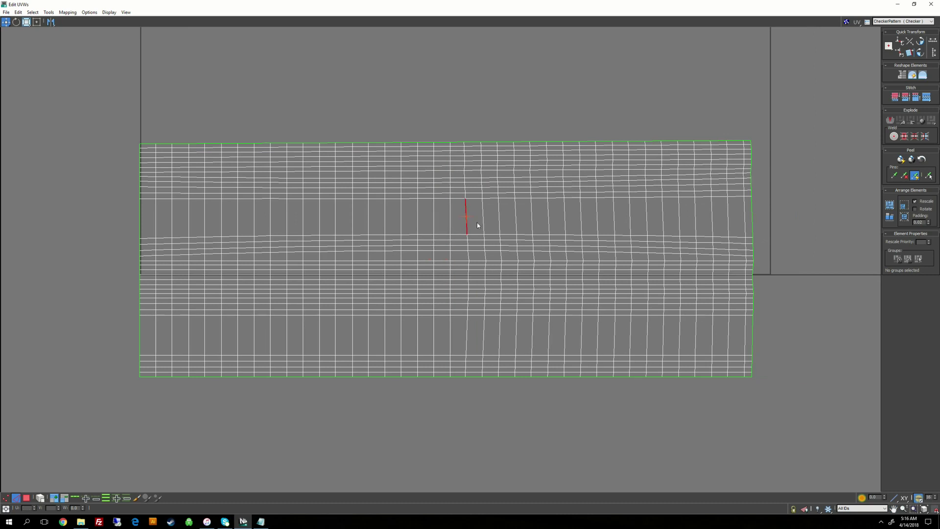
pyautogui.press('v')
pyautogui.doubleClick(483, 222)
pyautogui.press('v')
# Align the twenty-second through twenty-fourth crosswise edge loops of the joined shell vertically.
pyautogui.click(499, 222)
pyautogui.doubleClick(498, 222)
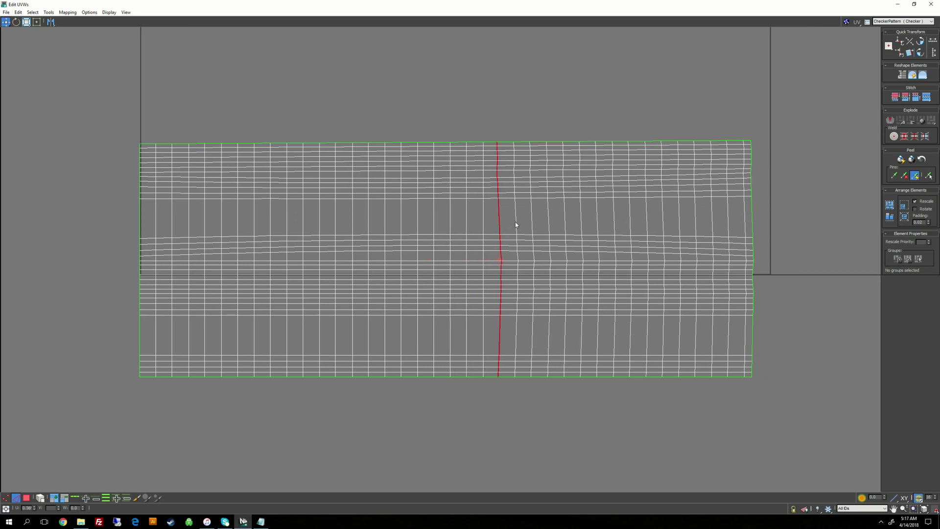
pyautogui.press('v')
pyautogui.doubleClick(516, 222)
pyautogui.press('v')
pyautogui.doubleClick(532, 222)
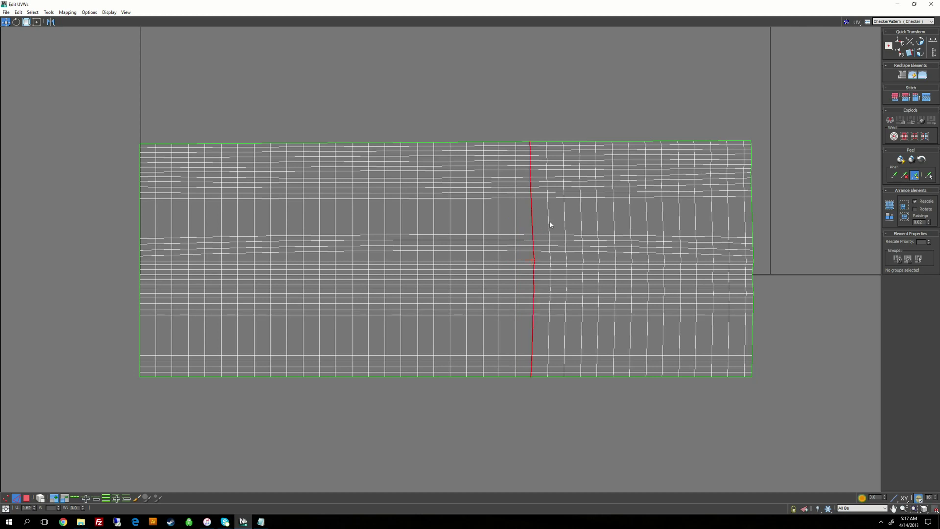
pyautogui.press('v')
# Straighten the twenty-fifth through twenty-seventh crosswise edge loops of the joined shell vertically.
pyautogui.doubleClick(548, 223)
pyautogui.press('v')
pyautogui.doubleClick(565, 222)
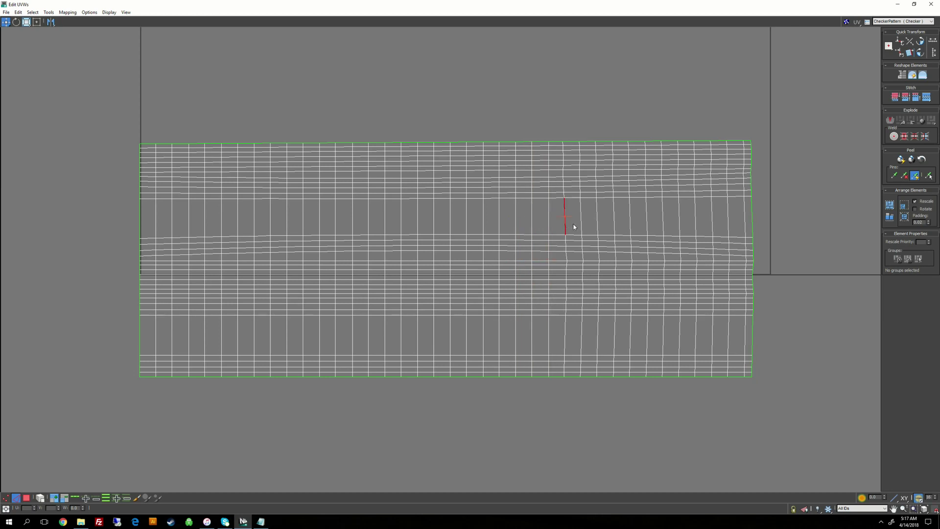
pyautogui.press('v')
pyautogui.doubleClick(581, 222)
pyautogui.press('v')
# Align the twenty-eighth, twenty-ninth and thirtieth crosswise edge loops of the joined shell vertically.
pyautogui.click(597, 223)
pyautogui.doubleClick(597, 223)
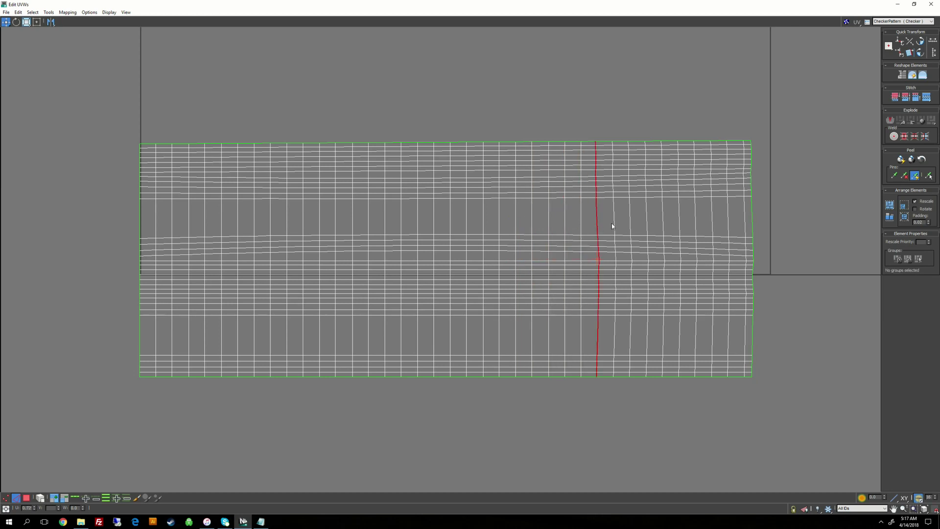
pyautogui.press('v')
pyautogui.click(613, 223)
pyautogui.doubleClick(615, 223)
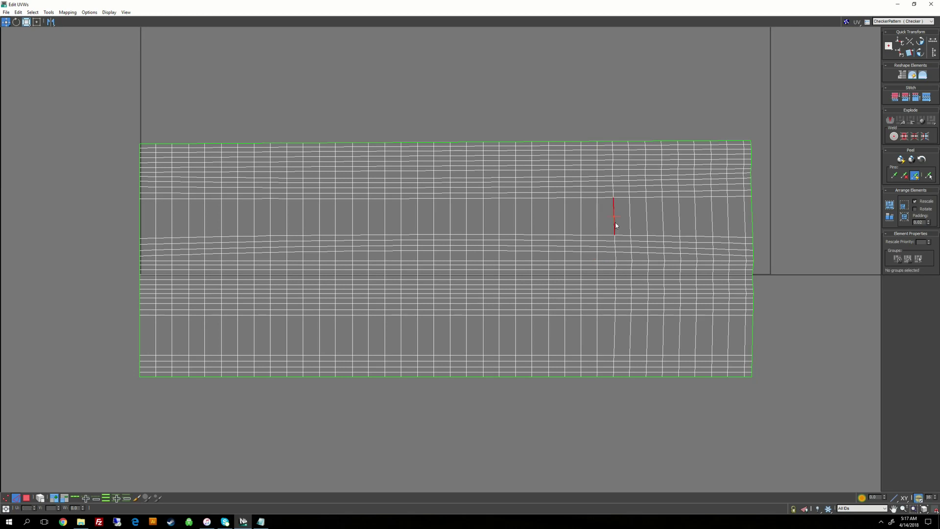
pyautogui.press('v')
pyautogui.doubleClick(630, 223)
pyautogui.press('v')
# Align the thirty-first through thirty-third crosswise edge loops of the joined shell vertically.
pyautogui.doubleClick(647, 222)
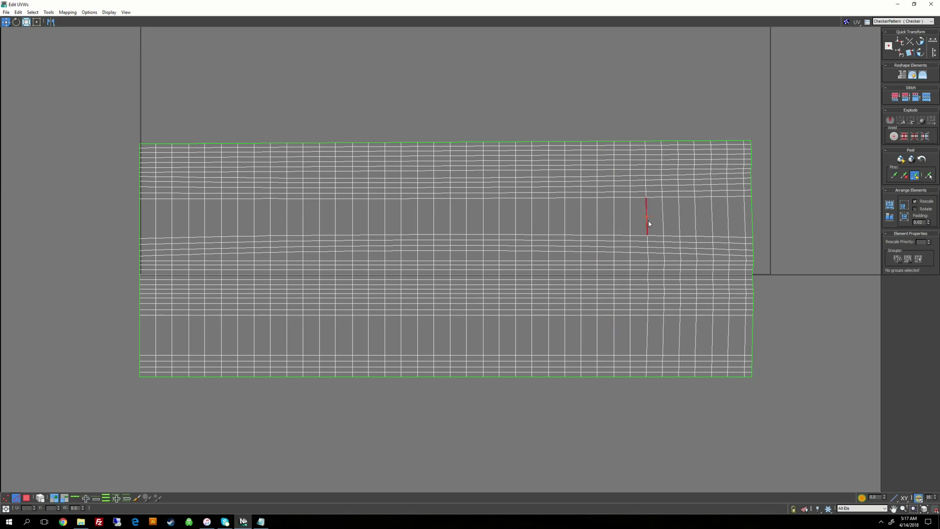
pyautogui.press('v')
pyautogui.click(663, 216)
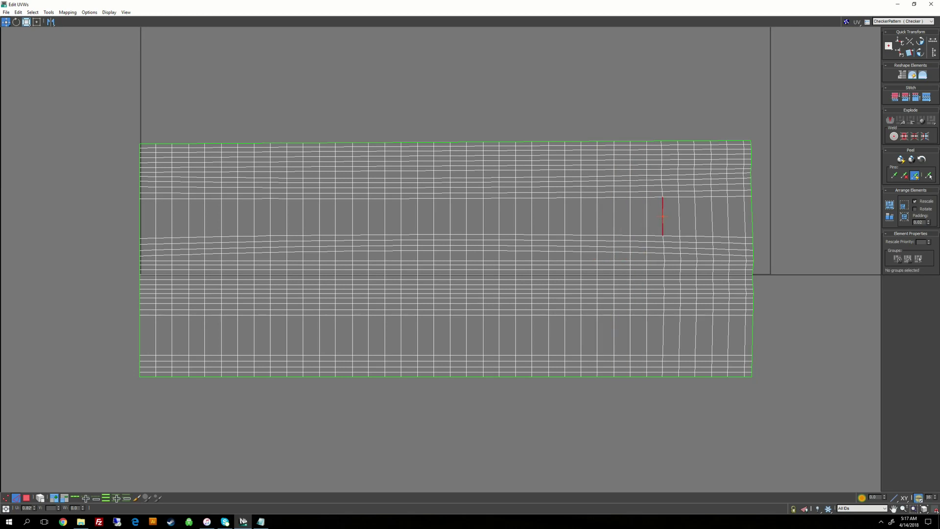
pyautogui.doubleClick(662, 219)
pyautogui.press('v')
pyautogui.click(679, 223)
pyautogui.doubleClick(678, 223)
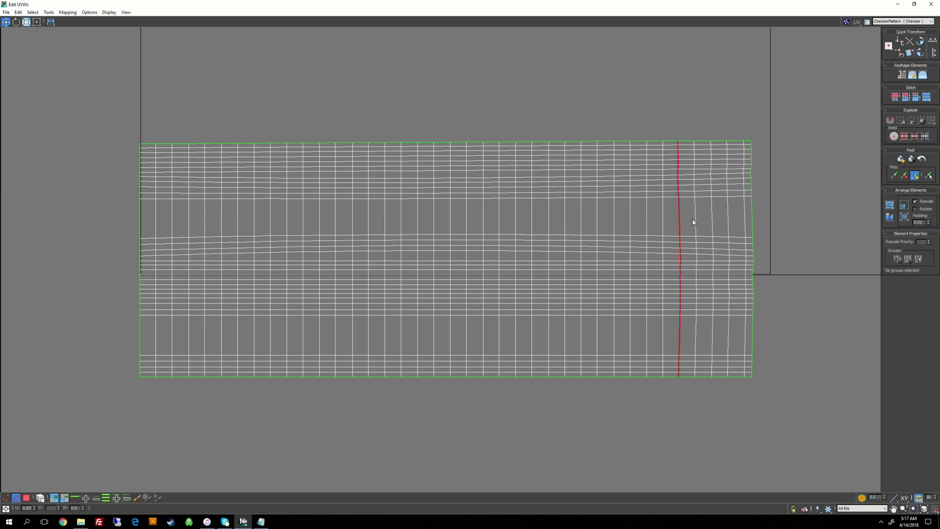
pyautogui.press('v')
# Straighten the last four interior crosswise edge loops before the shell's right border vertically.
pyautogui.doubleClick(695, 219)
pyautogui.press('v')
pyautogui.doubleClick(713, 218)
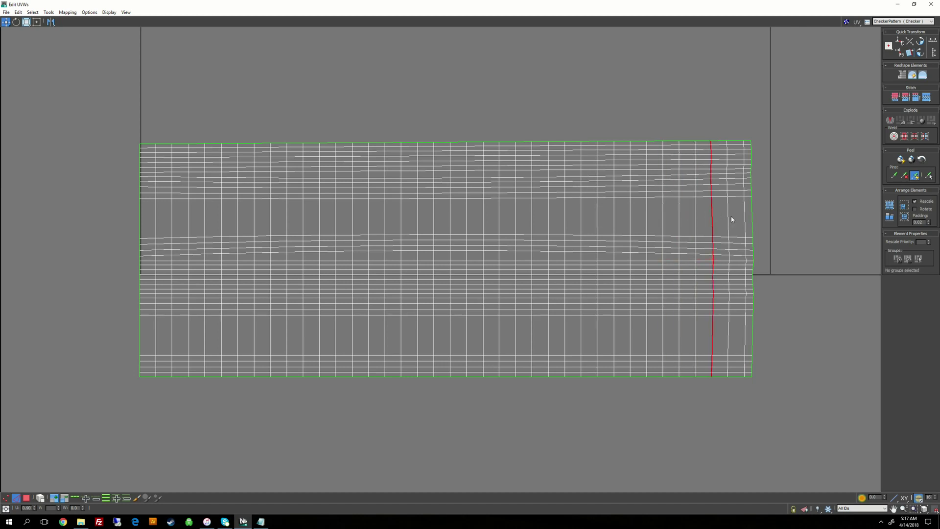
pyautogui.press('v')
pyautogui.doubleClick(729, 216)
pyautogui.press('v')
pyautogui.doubleClick(745, 216)
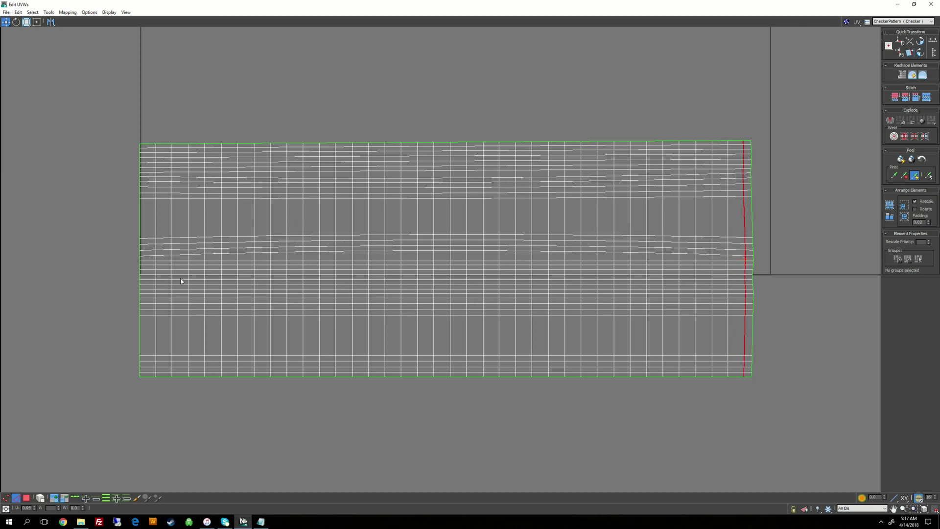
# Align the four curved lengthwise edge loops just below the shell's upper wide band horizontally.
pyautogui.moveTo(181, 281); pyautogui.dragTo(254, 282, button='middle')
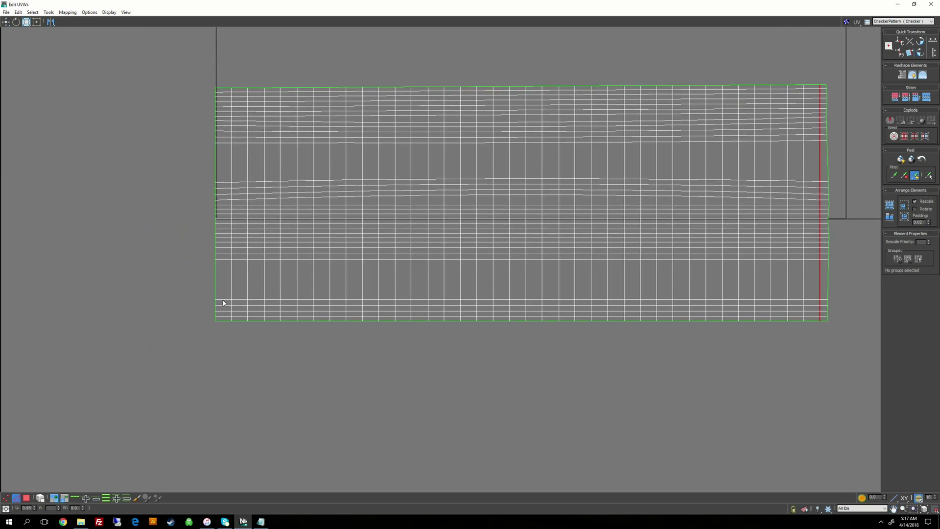
pyautogui.scroll(3, 223, 303)
pyautogui.moveTo(256, 177); pyautogui.dragTo(245, 228, button='middle')
pyautogui.doubleClick(236, 217)
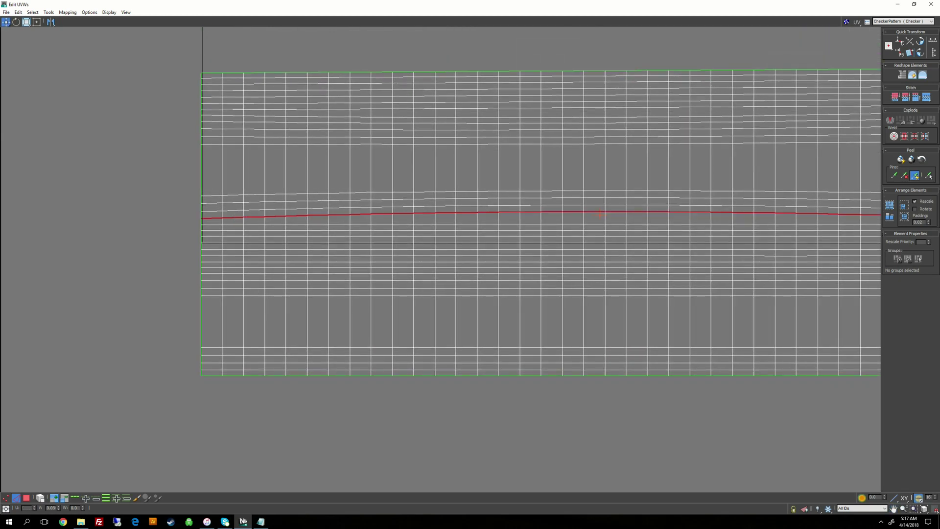
pyautogui.hotkey('shift', 'h')
pyautogui.doubleClick(235, 211)
pyautogui.hotkey('shift', 'h')
pyautogui.doubleClick(236, 204)
pyautogui.hotkey('shift', 'h')
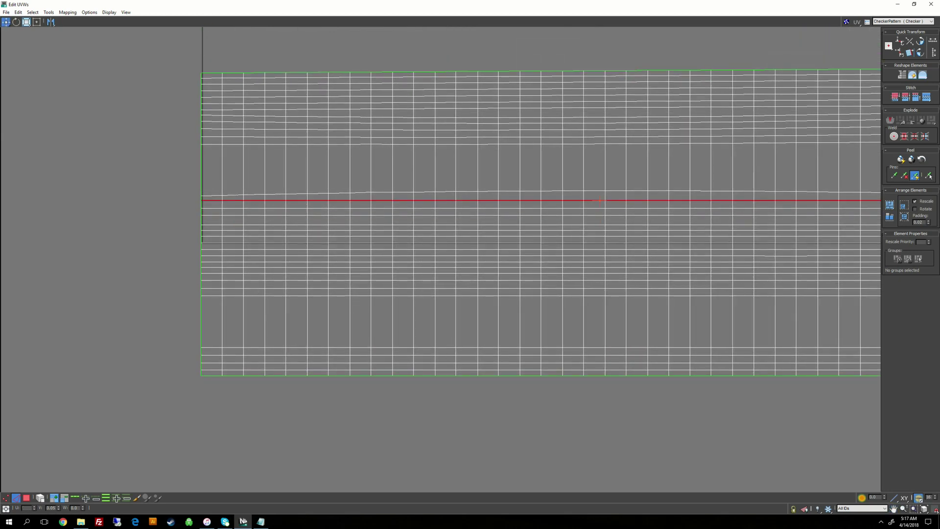
pyautogui.doubleClick(235, 196)
pyautogui.hotkey('shift', 'h')
# Align the three lengthwise edge loops directly above the shell's upper wide band horizontally.
pyautogui.doubleClick(233, 144)
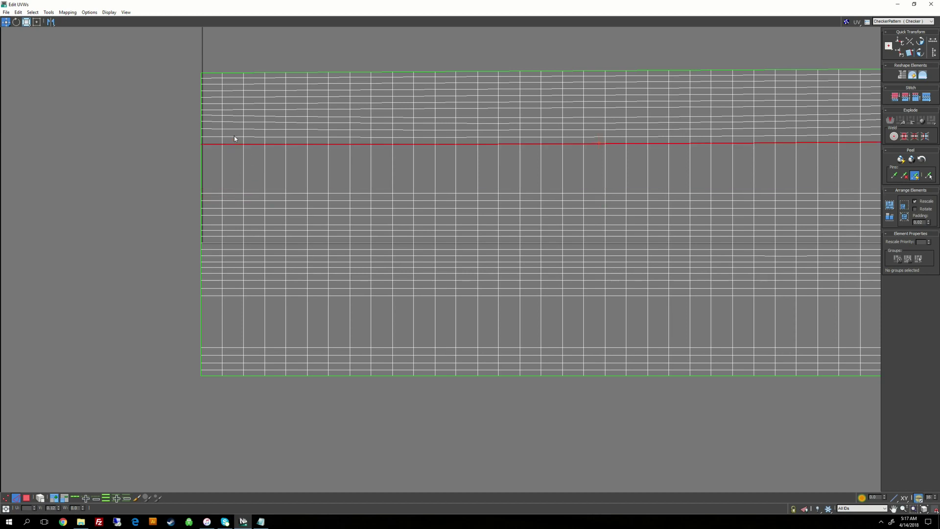
pyautogui.hotkey('shift', 'h')
pyautogui.doubleClick(234, 137)
pyautogui.hotkey('shift', 'h')
pyautogui.doubleClick(234, 130)
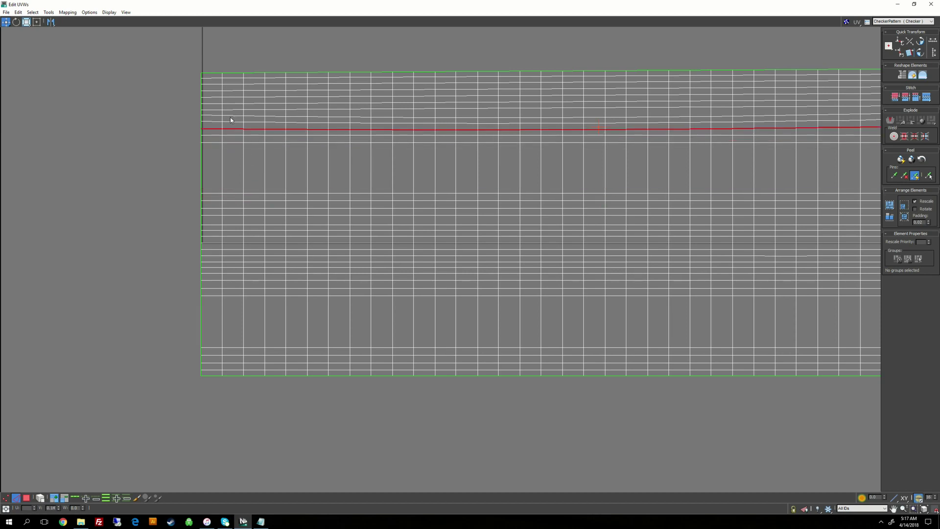
pyautogui.hotkey('shift', 'h')
# Straighten the fourth, fifth and sixth lengthwise edge loops above the upper wide band horizontally.
pyautogui.click(235, 122)
pyautogui.doubleClick(236, 122)
pyautogui.hotkey('shift', 'h')
pyautogui.doubleClick(235, 115)
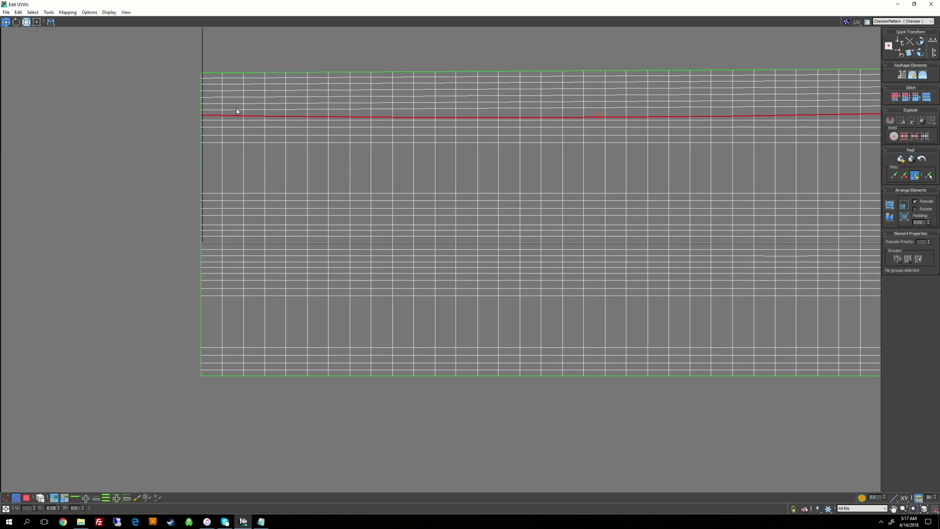
pyautogui.hotkey('shift', 'h')
pyautogui.click(237, 110)
pyautogui.doubleClick(237, 109)
pyautogui.hotkey('shift', 'h')
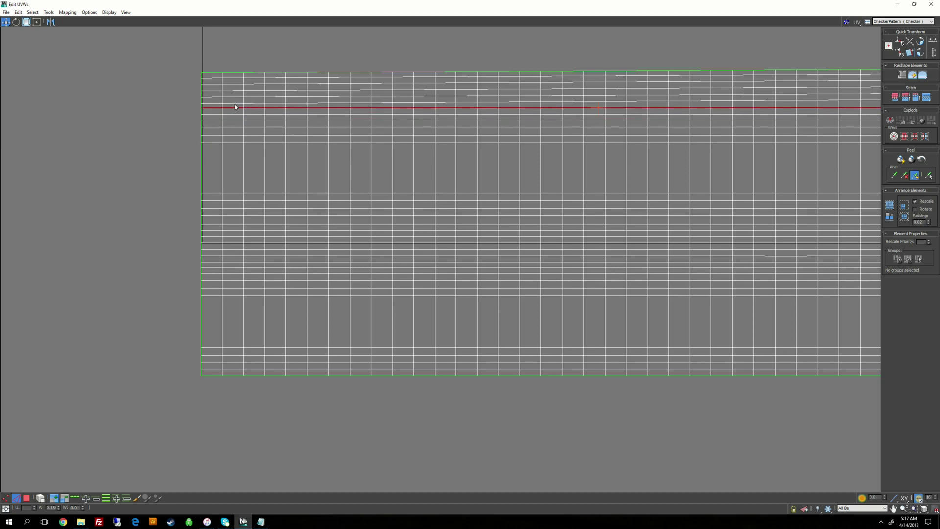
# Align the seventh, eighth and ninth lengthwise edge loops above the upper wide band horizontally.
pyautogui.doubleClick(235, 104)
pyautogui.hotkey('shift', 'h')
pyautogui.doubleClick(236, 97)
pyautogui.hotkey('shift', 'h')
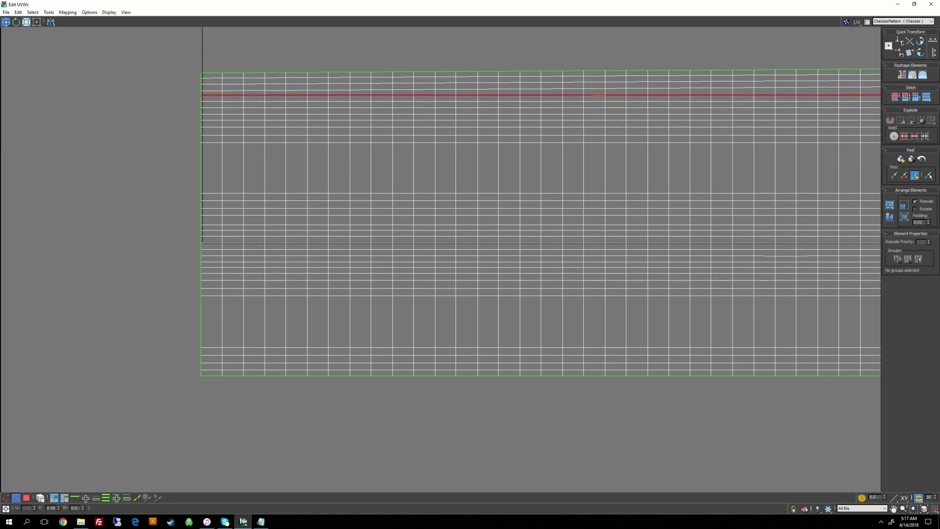
pyautogui.doubleClick(236, 90)
pyautogui.hotkey('shift', 'h')
# Align the last two interior lengthwise edge loops and the shell's top border horizontally.
pyautogui.doubleClick(236, 83)
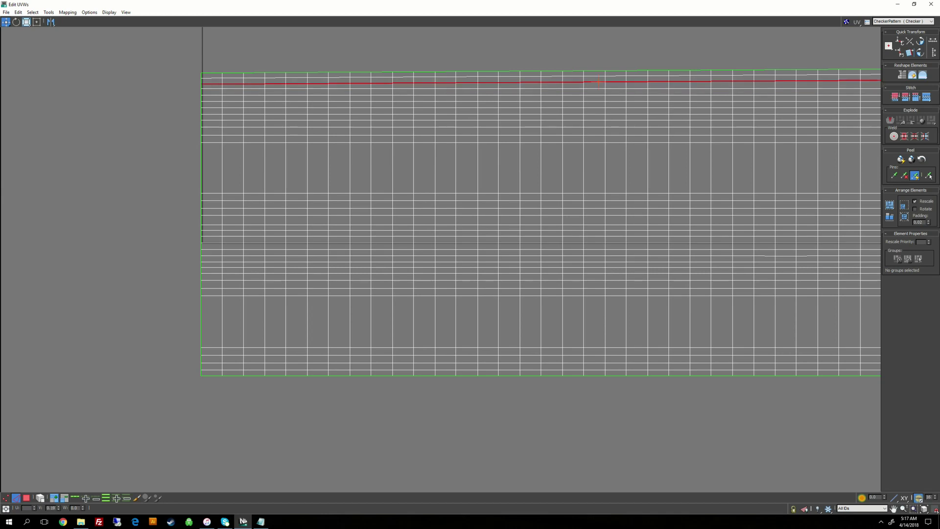
pyautogui.hotkey('shift', 'h')
pyautogui.doubleClick(234, 77)
pyautogui.hotkey('shift', 'h')
pyautogui.doubleClick(240, 73)
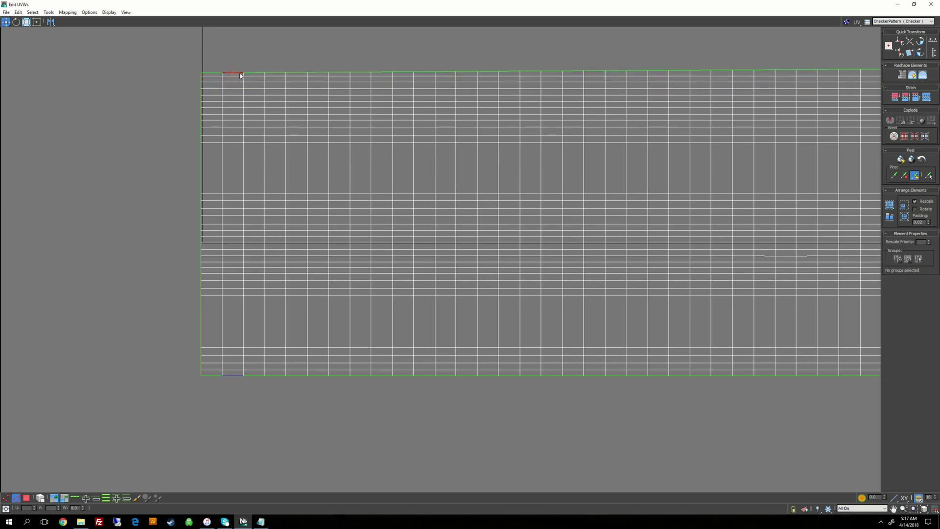
pyautogui.hotkey('shift', 'h')
pyautogui.click(444, 182)
# Straighten the shell's right border edge loop vertically and clear the selection.
pyautogui.scroll(-3, 434, 183)
pyautogui.moveTo(700, 199); pyautogui.dragTo(647, 205, button='middle')
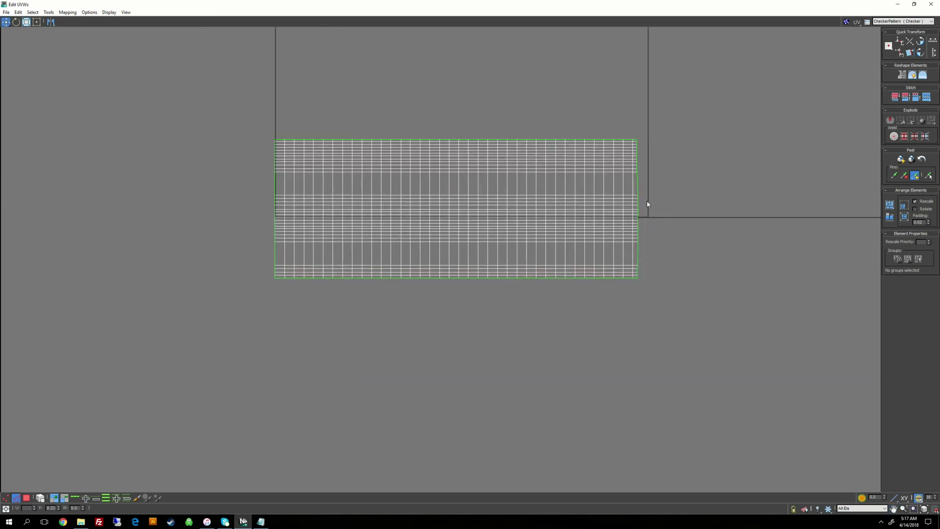
pyautogui.scroll(1, 647, 205)
pyautogui.scroll(1, 646, 203)
pyautogui.click(630, 170)
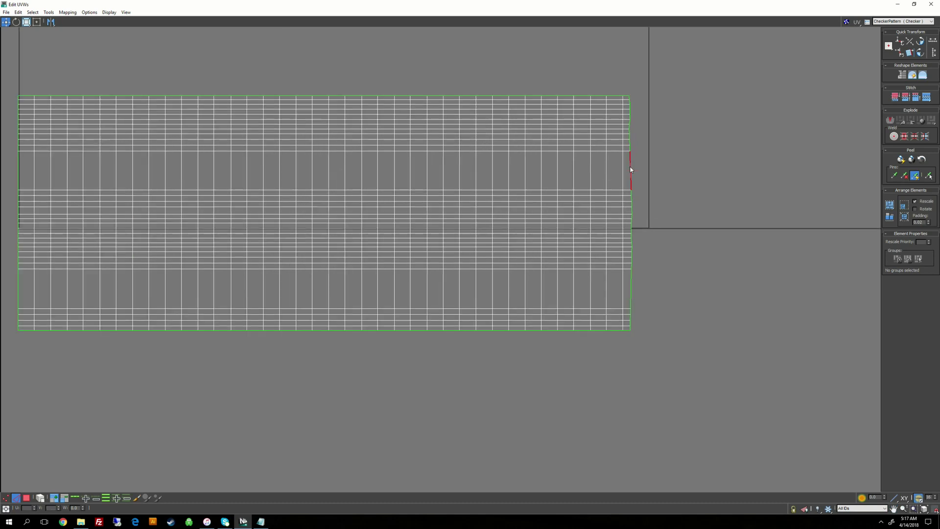
pyautogui.doubleClick(630, 183)
pyautogui.hotkey('shift', 'v')
pyautogui.click(686, 206)
# Align the shell's left border edge loop vertically and clear the selection.
pyautogui.moveTo(308, 290); pyautogui.dragTo(654, 305, button='middle')
pyautogui.moveTo(566, 304); pyautogui.dragTo(563, 304, button='middle')
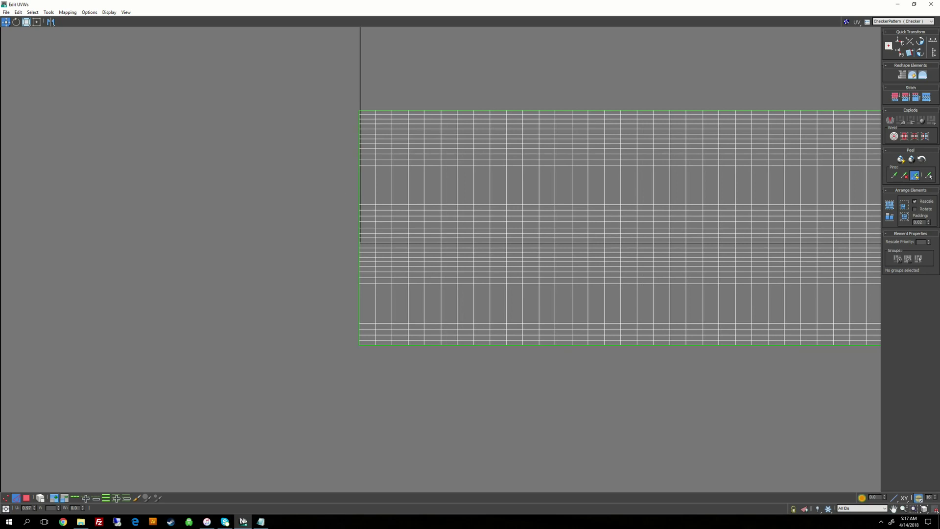
pyautogui.doubleClick(363, 196)
pyautogui.click(643, 220)
# Restore the UV editor to a smaller window and display the CheckerPattern texture on the grip in the viewport.
pyautogui.moveTo(644, 218); pyautogui.dragTo(460, 232, button='middle')
pyautogui.scroll(-1, 459, 233)
pyautogui.click(914, 4)
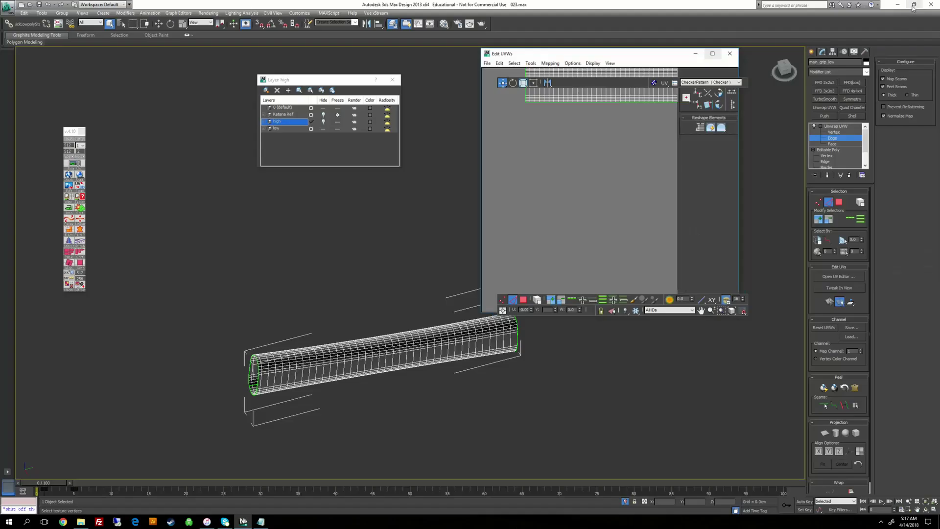
pyautogui.click(697, 83)
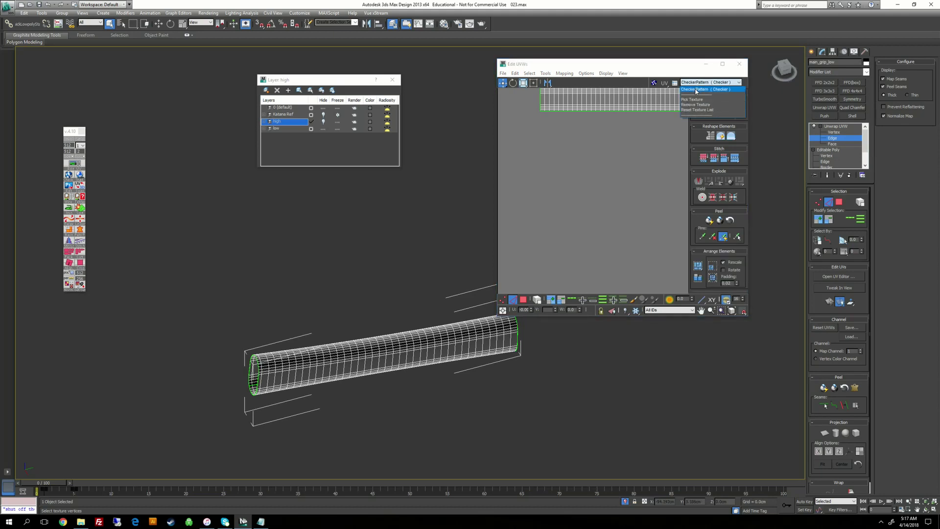
pyautogui.click(696, 90)
pyautogui.keyDown('alt'); pyautogui.moveTo(440, 284); pyautogui.dragTo(480, 309, button='middle'); pyautogui.keyUp('alt')
pyautogui.scroll(3, 391, 267)
pyautogui.moveTo(641, 124); pyautogui.dragTo(600, 209, button='middle')
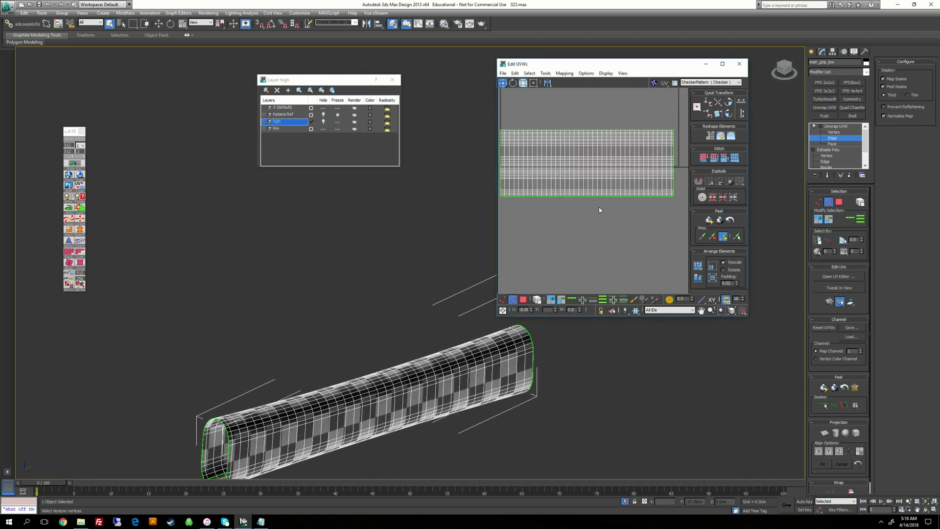
# Switch the grip's Unwrap UVW modifier to Face selection.
pyautogui.click(832, 138)
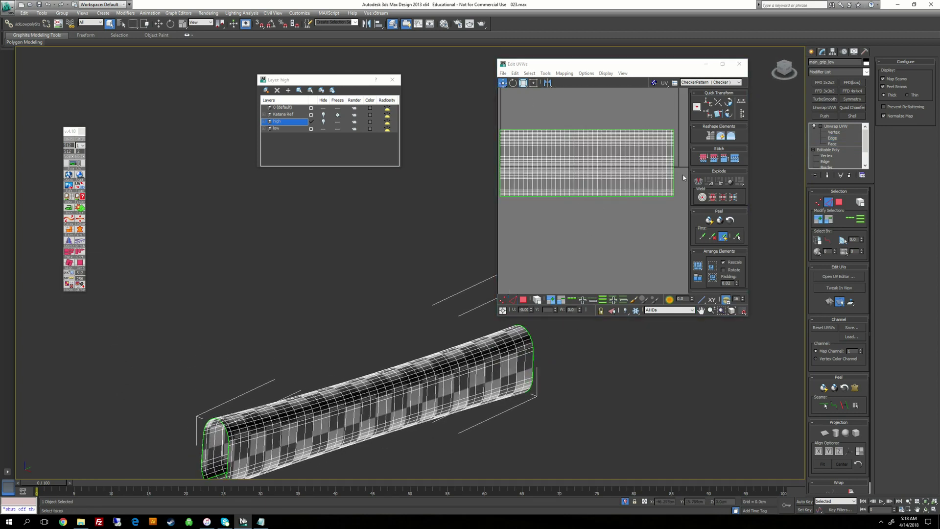
pyautogui.moveTo(675, 205); pyautogui.dragTo(673, 212, button='middle')
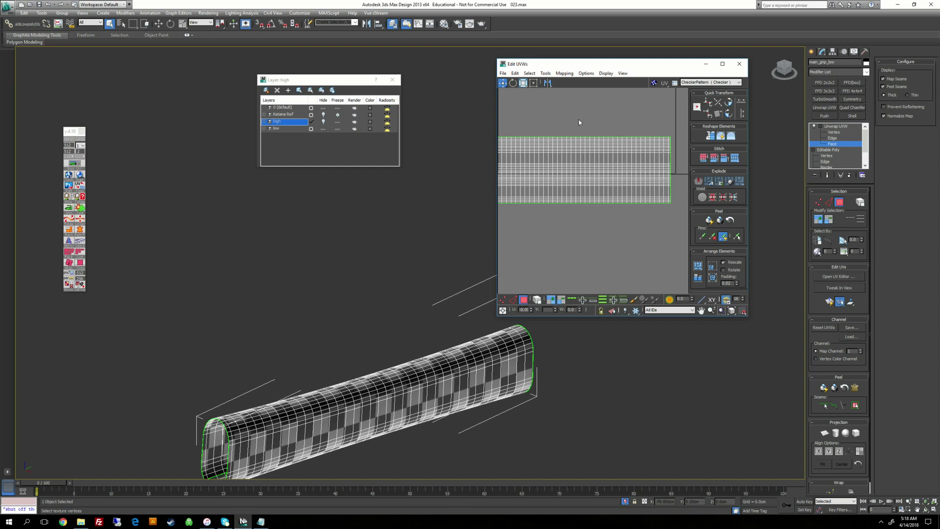
# Break the right half of the main grip's UV shell off at its midpoint and move it directly below the left half.
pyautogui.moveTo(575, 128); pyautogui.dragTo(688, 249)
pyautogui.moveTo(581, 233)
pyautogui.mouseDown(button='middle')
pyautogui.moveTo(619, 249)
pyautogui.moveTo(576, 242)
pyautogui.mouseUp(button='middle')
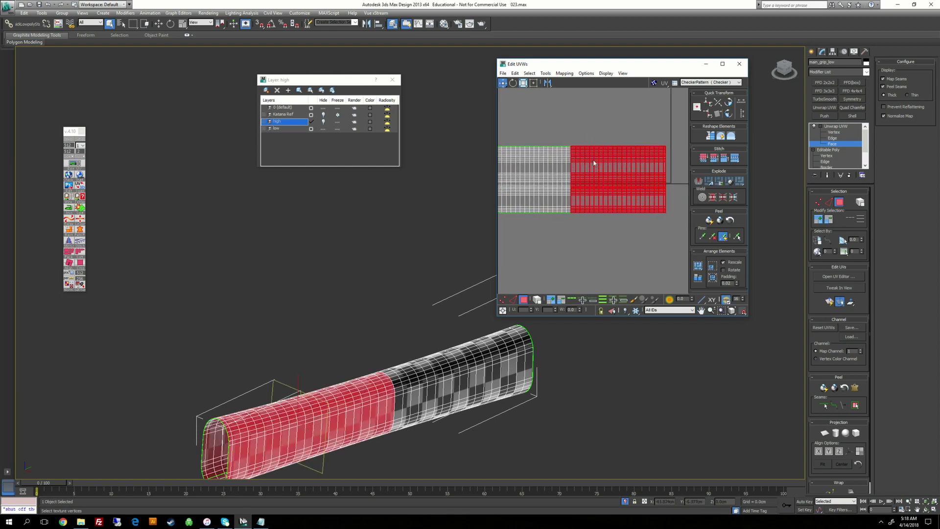
pyautogui.click(569, 143)
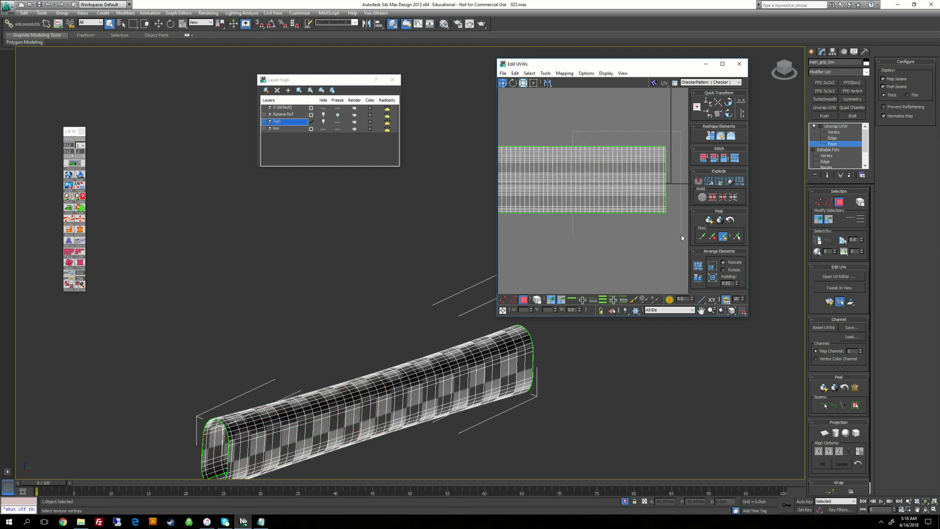
pyautogui.moveTo(681, 235); pyautogui.dragTo(680, 236)
pyautogui.scroll(-1, 548, 251)
pyautogui.scroll(1, 584, 254)
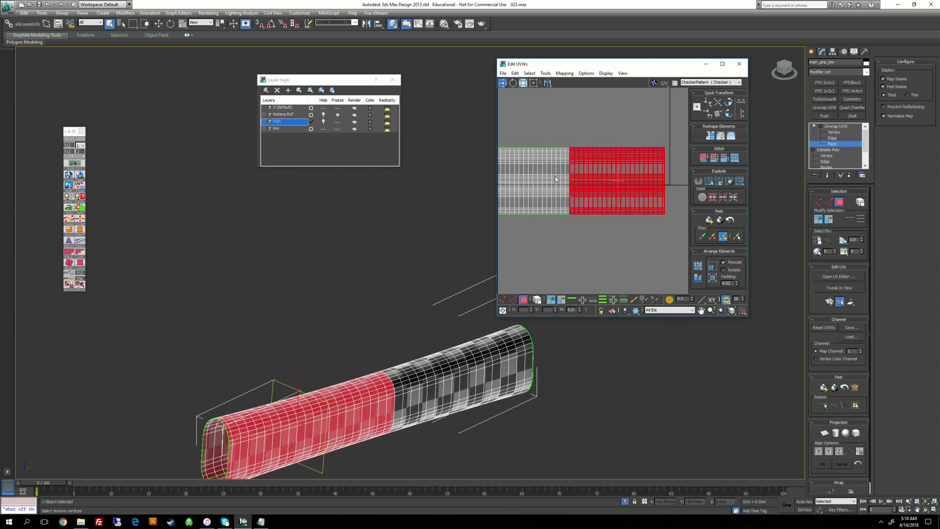
pyautogui.scroll(-2, 574, 239)
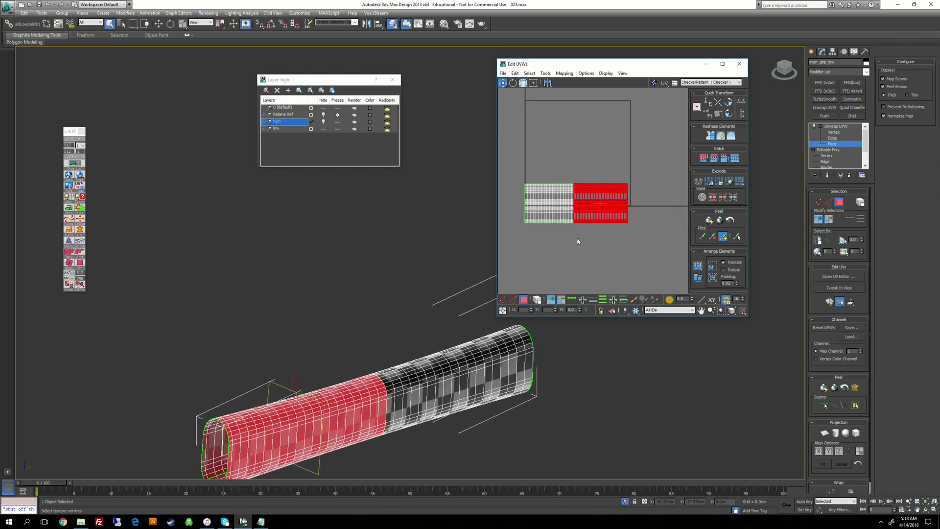
pyautogui.scroll(2, 578, 241)
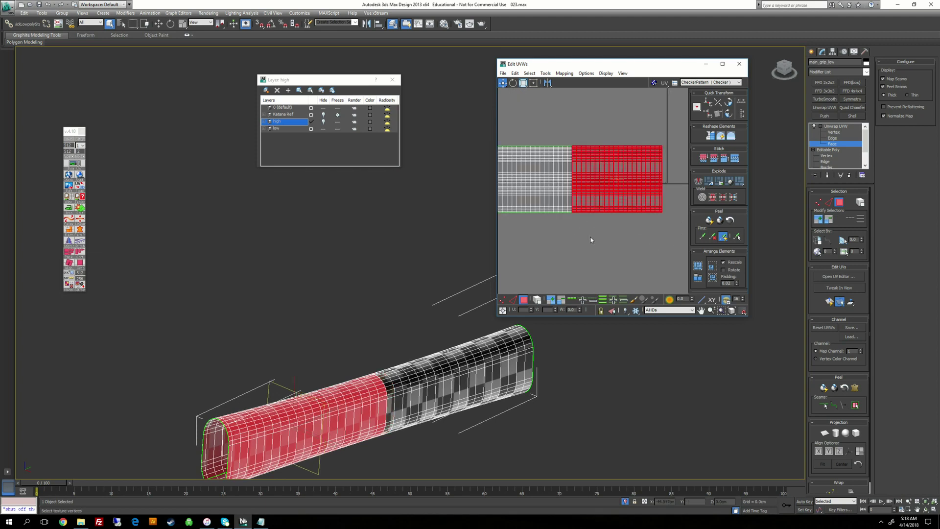
pyautogui.click(699, 182)
pyautogui.moveTo(617, 180); pyautogui.dragTo(529, 250)
pyautogui.moveTo(594, 224); pyautogui.dragTo(631, 224, button='middle')
pyautogui.moveTo(566, 251); pyautogui.dragTo(566, 249)
pyautogui.click(633, 196)
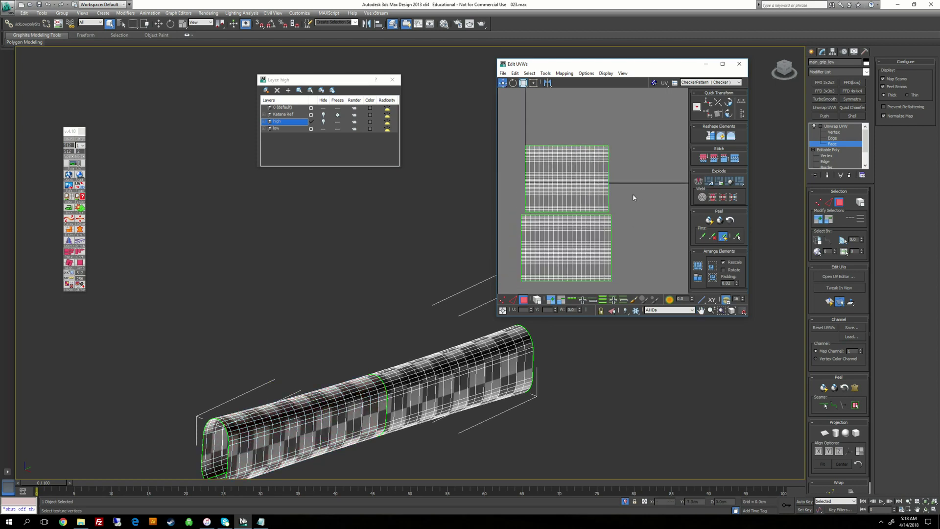
# Convert the unwrapped main grip to an Editable Poly and end its isolation to bring back the rest of the katana.
pyautogui.scroll(-2, 609, 220)
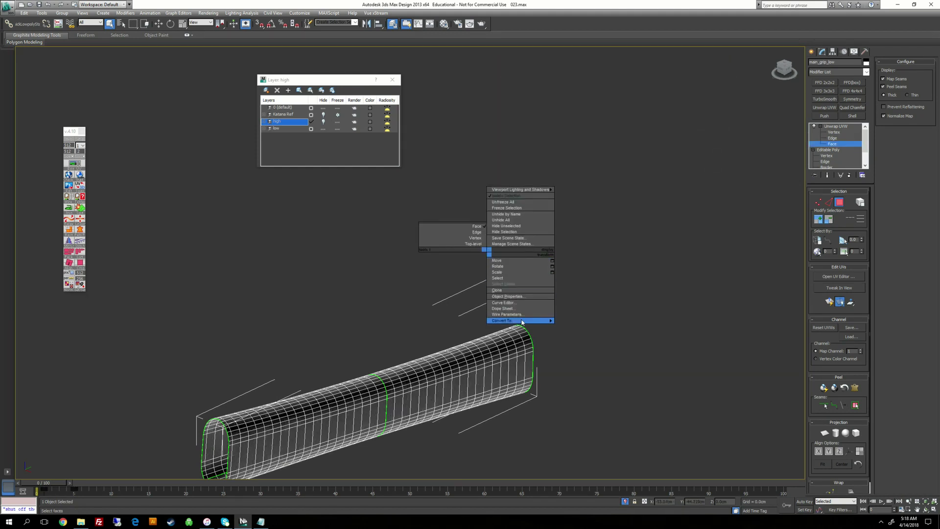
pyautogui.moveTo(520, 320)
pyautogui.click(594, 328)
pyautogui.keyDown('alt'); pyautogui.moveTo(513, 286); pyautogui.dragTo(495, 274, button='middle'); pyautogui.keyUp('alt')
pyautogui.rightClick(495, 274)
pyautogui.click(510, 219)
# Add an Unwrap UVW modifier to the handle wrap nearest the pommel and enter its face level.
pyautogui.scroll(-6, 511, 219)
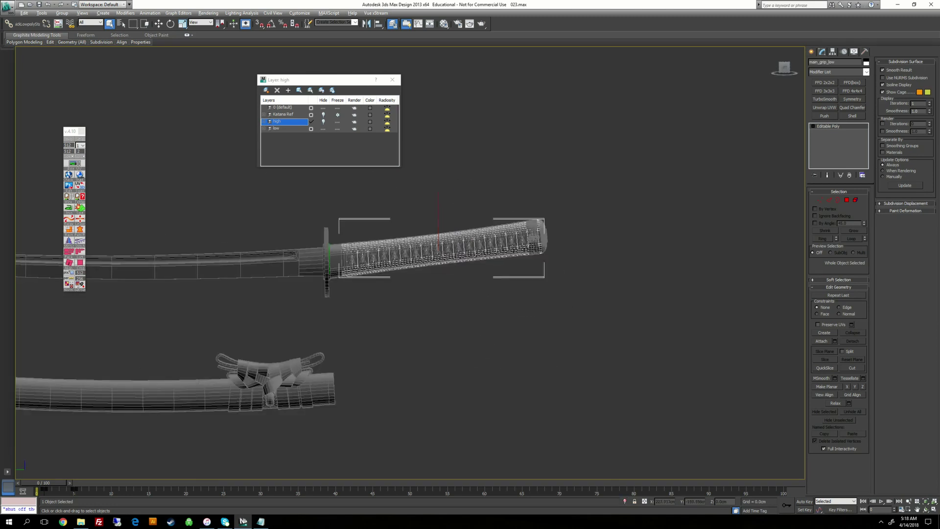
pyautogui.keyDown('alt'); pyautogui.moveTo(511, 219); pyautogui.dragTo(370, 256, button='middle'); pyautogui.keyUp('alt')
pyautogui.scroll(6, 442, 250)
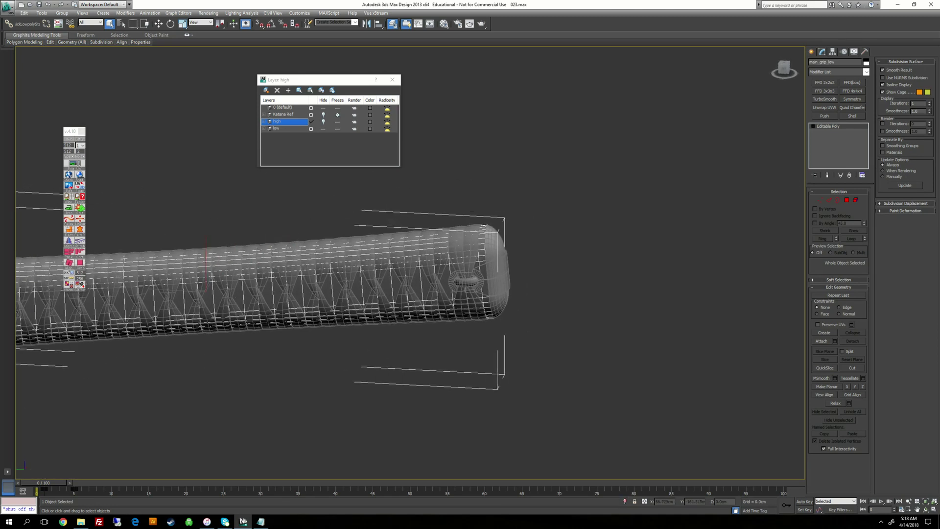
pyautogui.scroll(5, 370, 255)
pyautogui.click(511, 245)
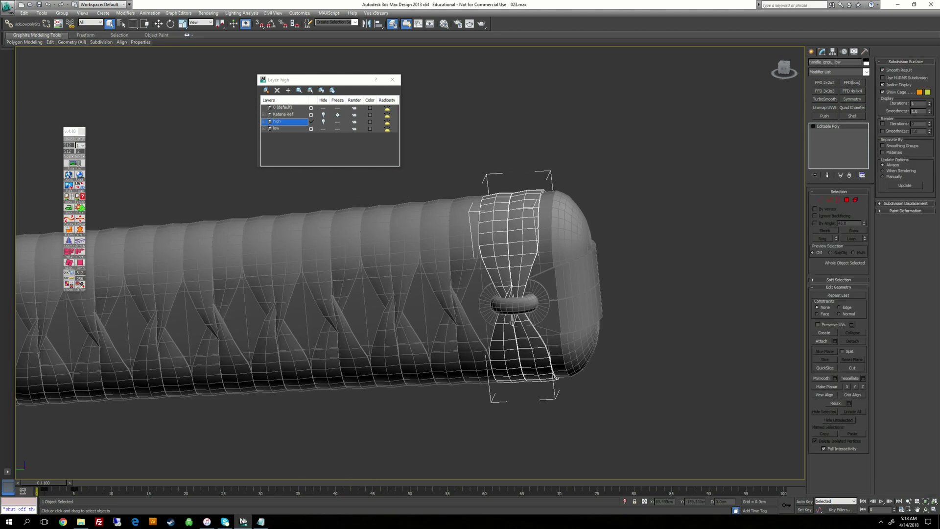
pyautogui.scroll(-3, 410, 262)
pyautogui.moveTo(648, 225); pyautogui.dragTo(629, 224, button='middle')
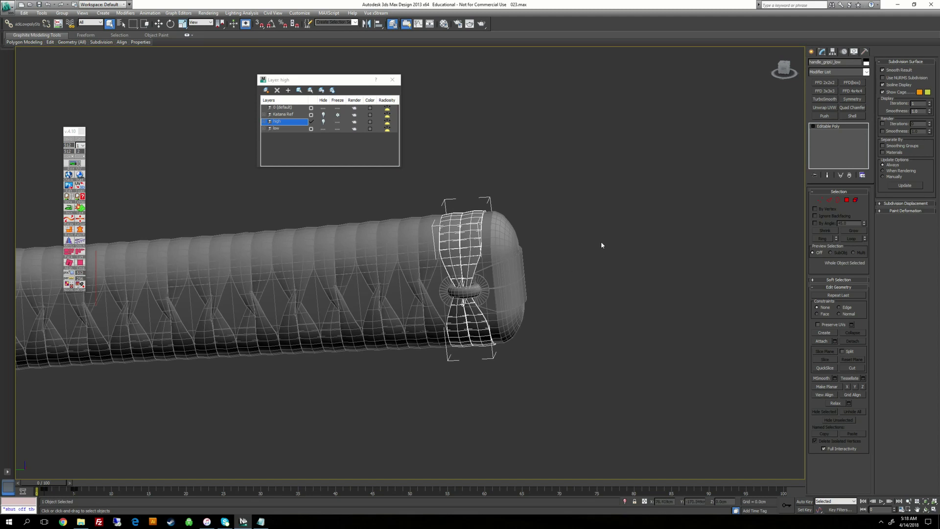
pyautogui.click(825, 107)
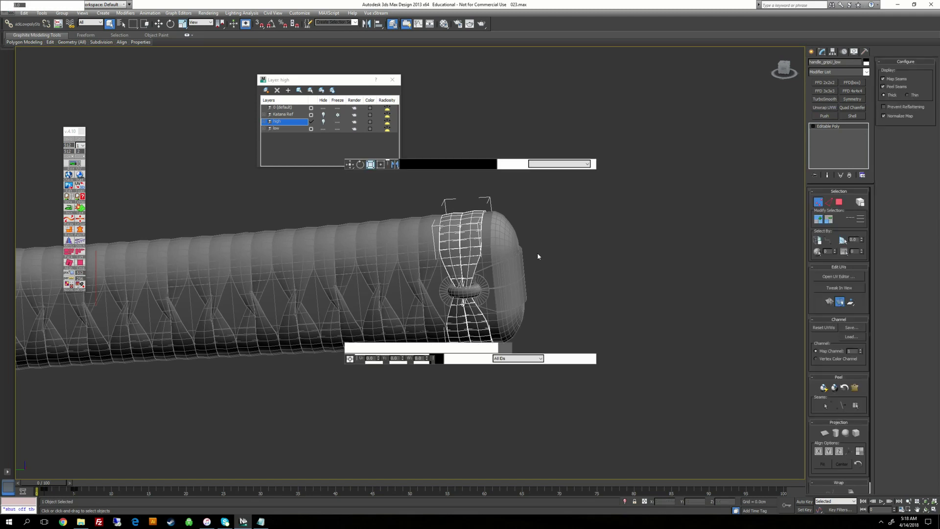
pyautogui.scroll(-3, 567, 196)
pyautogui.moveTo(620, 142); pyautogui.dragTo(615, 174, button='middle')
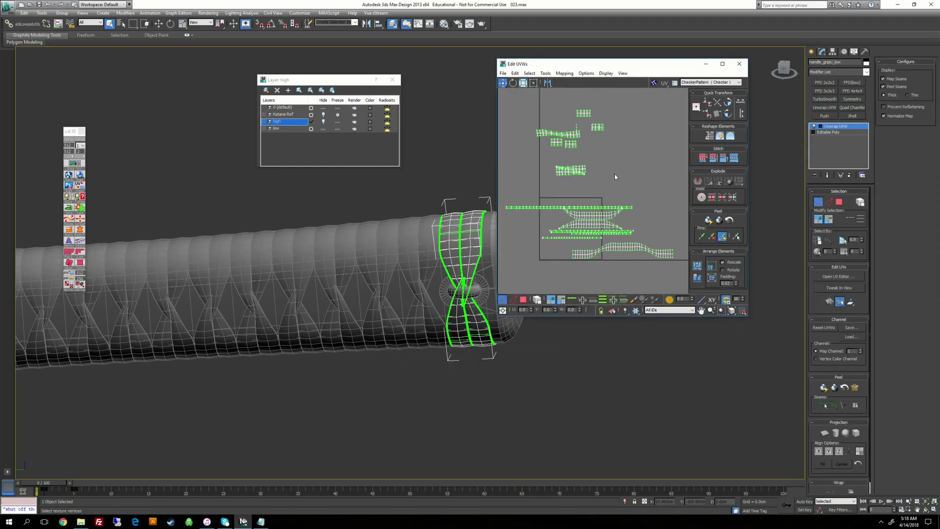
pyautogui.click(821, 127)
pyautogui.click(832, 144)
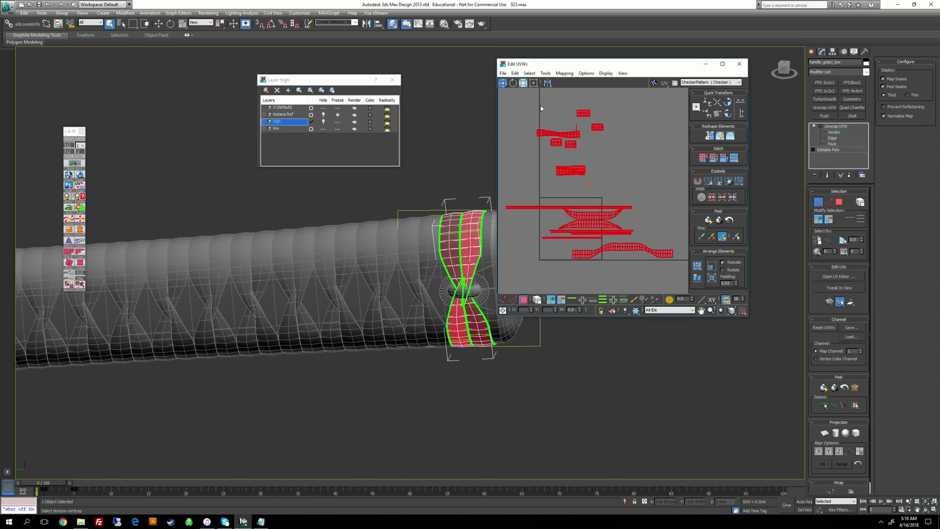
# Select the end wrap's UV shells lying above the UV tile, collapse it to an Editable Poly, and enter polygon level.
pyautogui.moveTo(517, 99); pyautogui.dragTo(557, 134)
pyautogui.moveTo(636, 187); pyautogui.dragTo(637, 187)
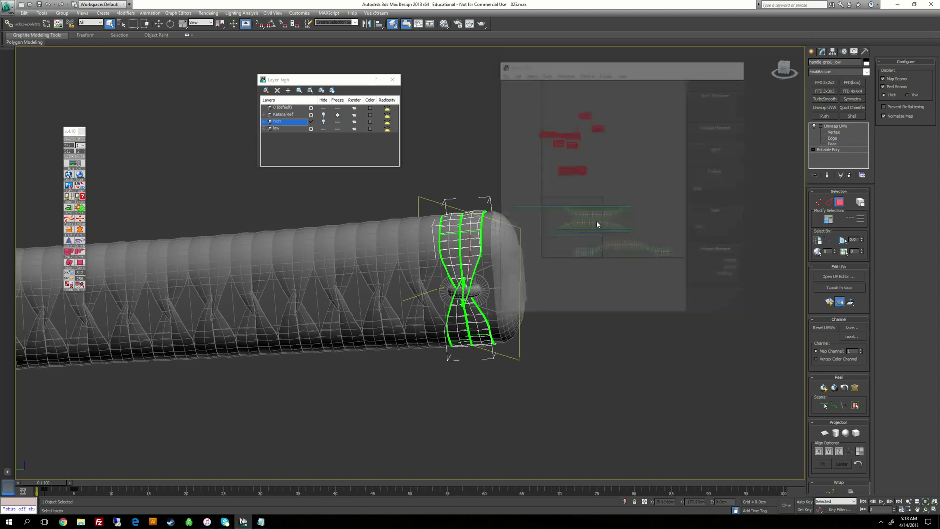
pyautogui.rightClick(582, 202)
pyautogui.click(686, 278)
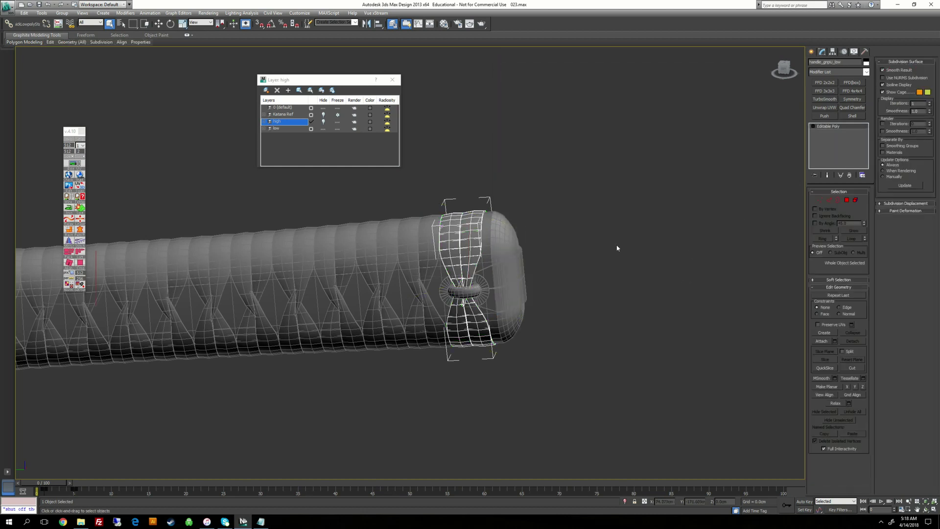
pyautogui.click(812, 127)
pyautogui.click(832, 150)
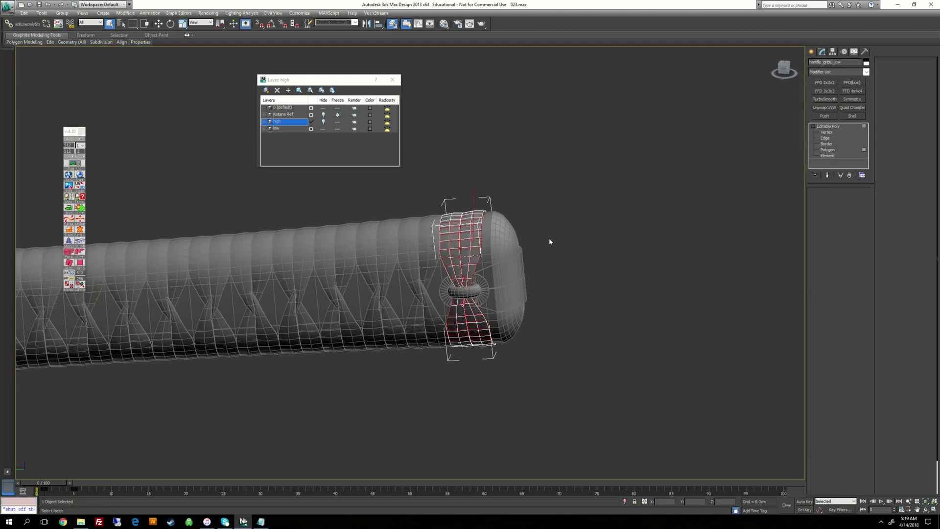
# Isolate the end wrap and inspect its selected polygons from several sides, then clear the selection and return to the full handle.
pyautogui.click(625, 501)
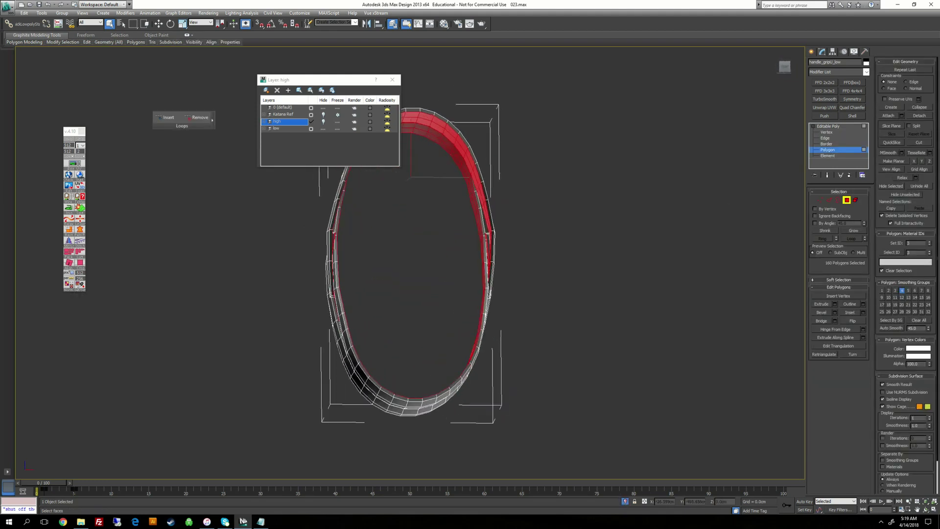
pyautogui.keyDown('alt'); pyautogui.moveTo(411, 264); pyautogui.dragTo(494, 272, button='middle'); pyautogui.keyUp('alt')
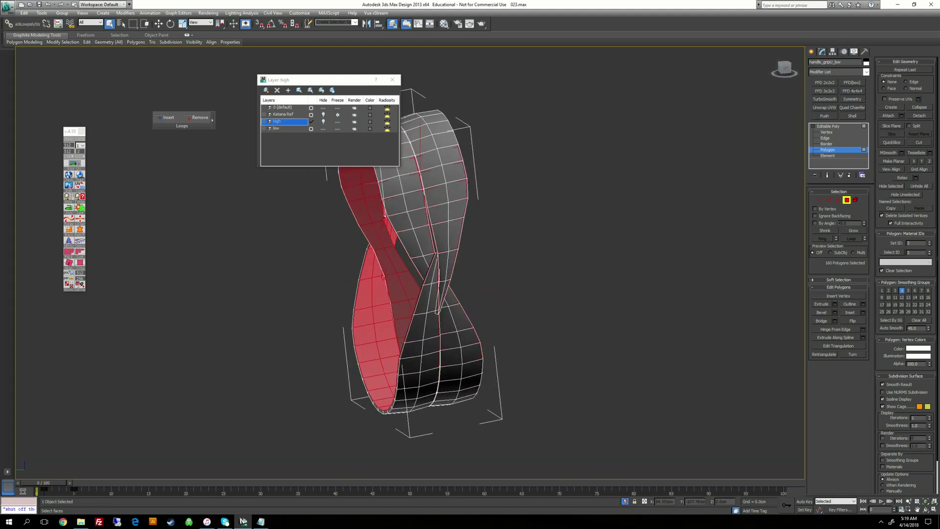
pyautogui.click(531, 295)
pyautogui.scroll(-4, 514, 291)
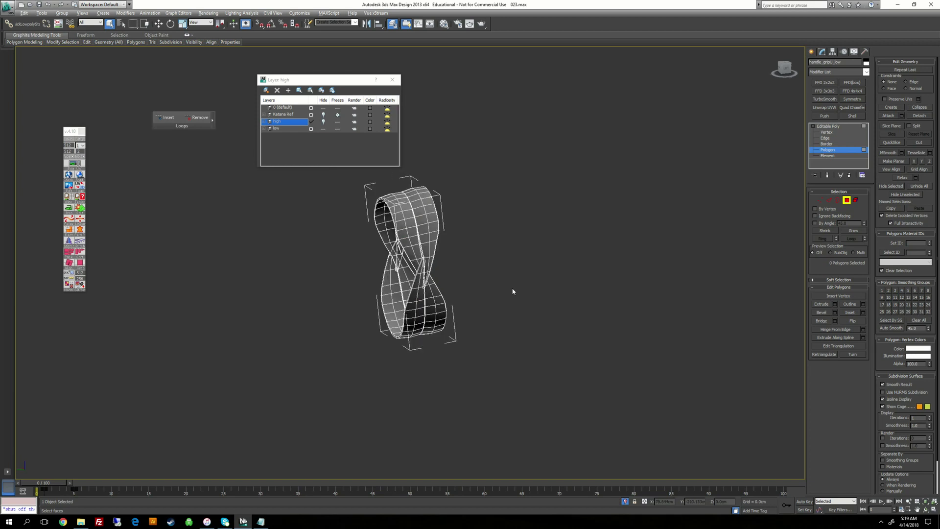
pyautogui.keyDown('alt'); pyautogui.moveTo(527, 245); pyautogui.dragTo(511, 243, button='middle'); pyautogui.keyUp('alt')
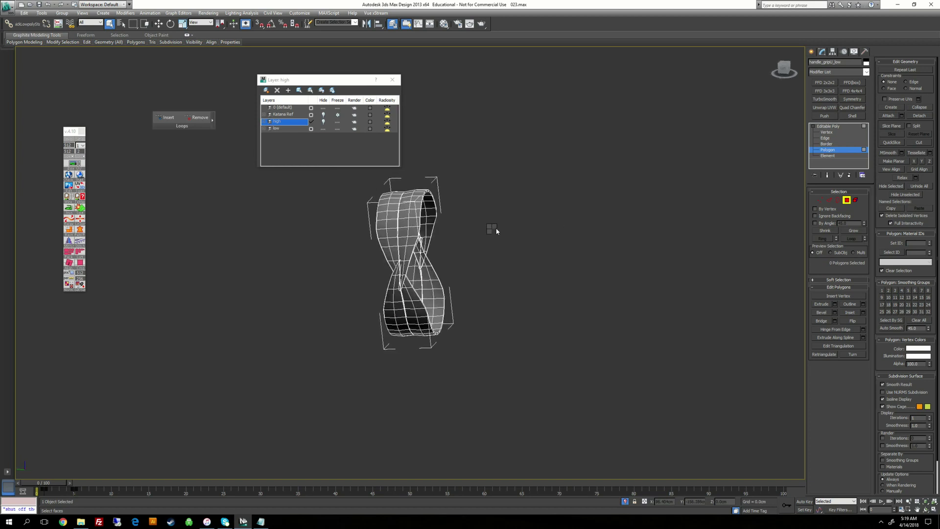
pyautogui.rightClick(493, 229)
pyautogui.click(510, 174)
pyautogui.scroll(4, 536, 310)
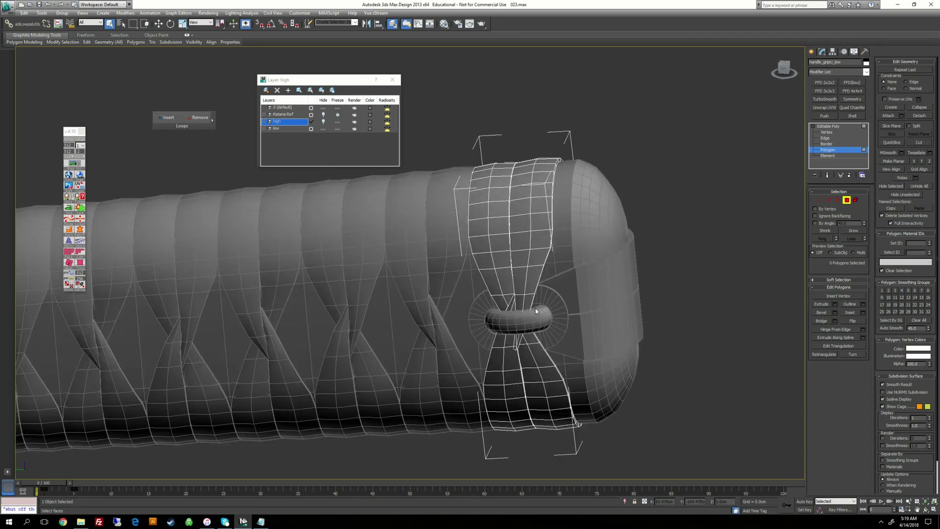
pyautogui.click(829, 126)
pyautogui.click(735, 206)
# Detach one of the two small side loops near the pommel as a separate object with the default name.
pyautogui.click(520, 323)
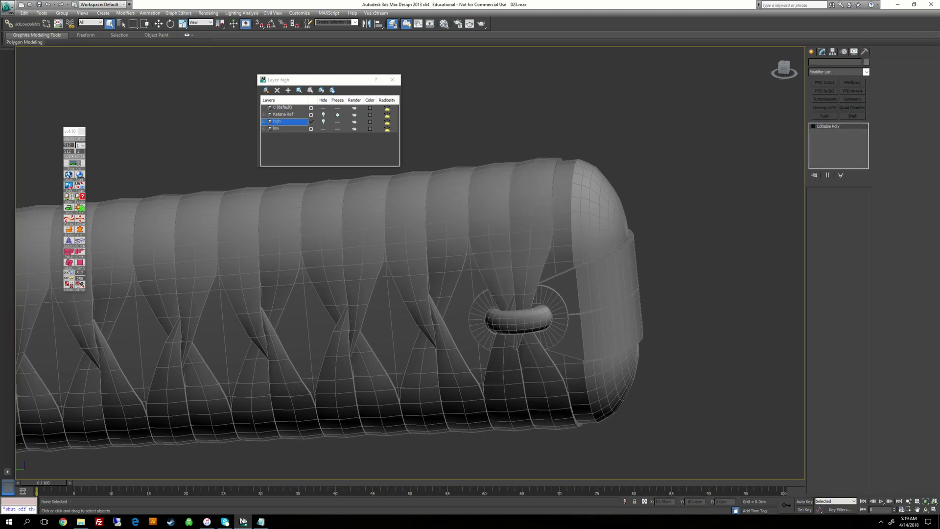
pyautogui.keyDown('alt'); pyautogui.moveTo(520, 324); pyautogui.dragTo(470, 338, button='middle'); pyautogui.keyUp('alt')
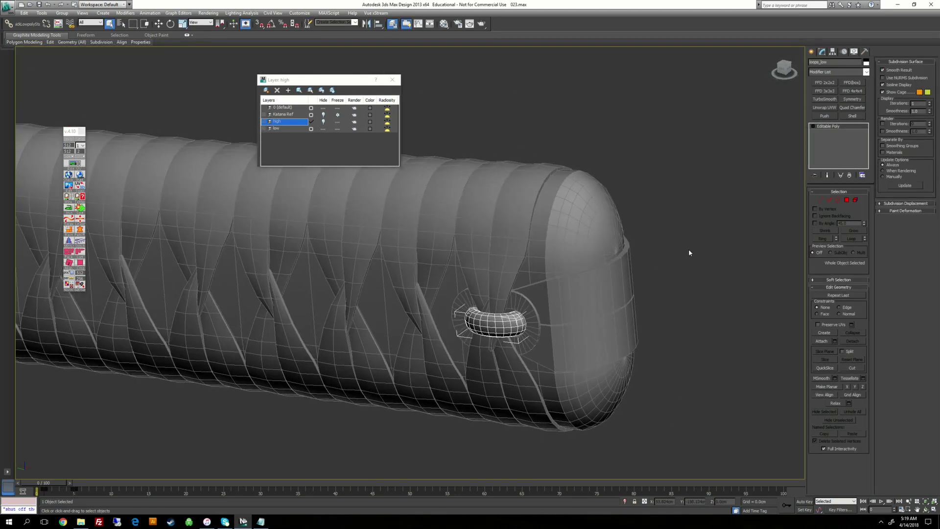
pyautogui.keyDown('alt'); pyautogui.moveTo(688, 249); pyautogui.dragTo(613, 266, button='middle'); pyautogui.keyUp('alt')
pyautogui.keyDown('alt'); pyautogui.moveTo(647, 309); pyautogui.dragTo(528, 296, button='middle'); pyautogui.keyUp('alt')
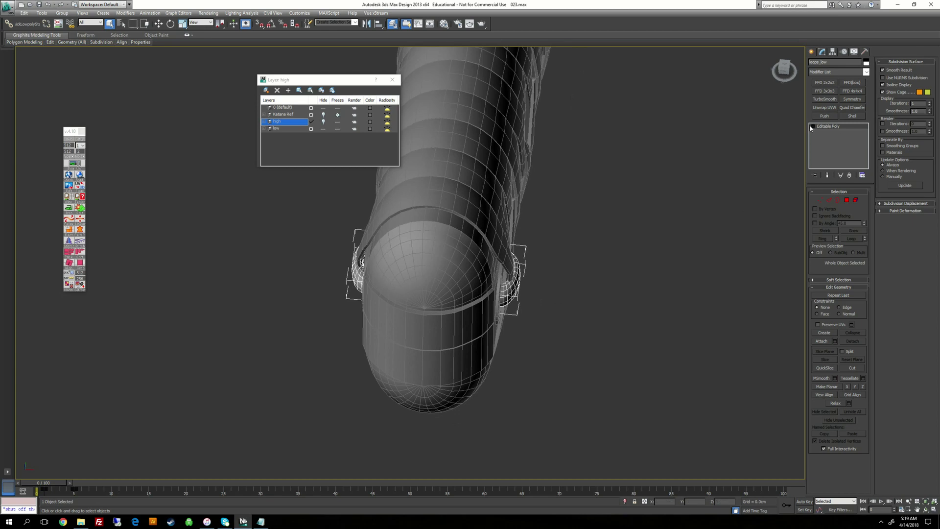
pyautogui.click(829, 157)
pyautogui.click(513, 289)
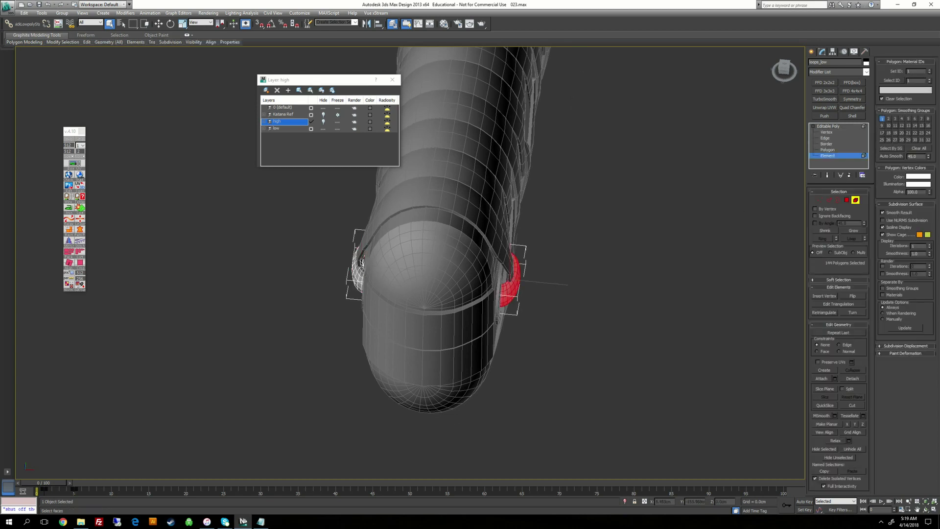
pyautogui.keyDown('alt'); pyautogui.moveTo(700, 199); pyautogui.dragTo(734, 197, button='middle'); pyautogui.keyUp('alt')
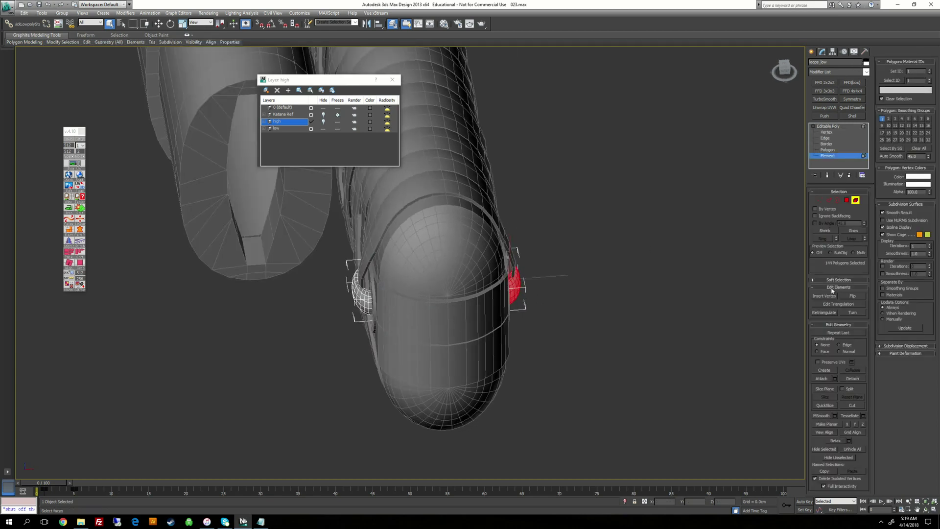
pyautogui.click(853, 380)
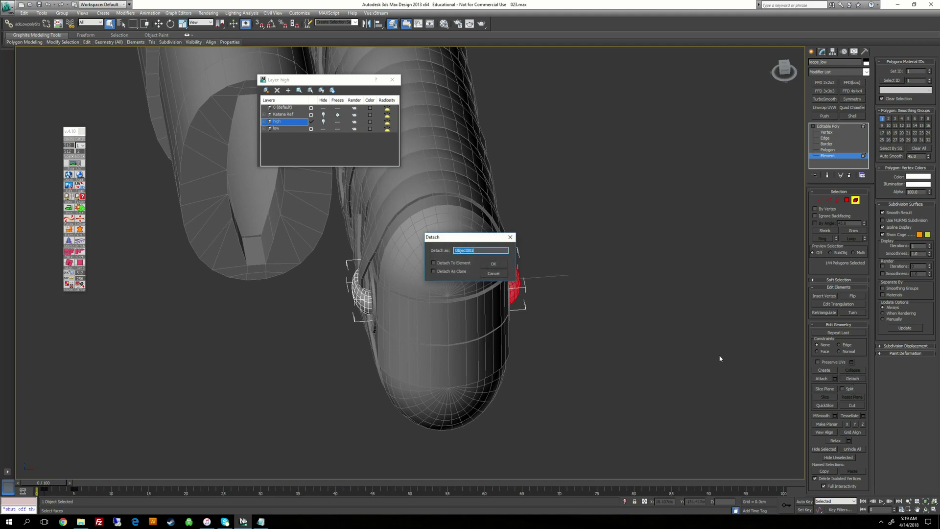
pyautogui.click(497, 268)
pyautogui.keyDown('alt'); pyautogui.moveTo(528, 269); pyautogui.dragTo(361, 283, button='middle'); pyautogui.keyUp('alt')
pyautogui.click(829, 126)
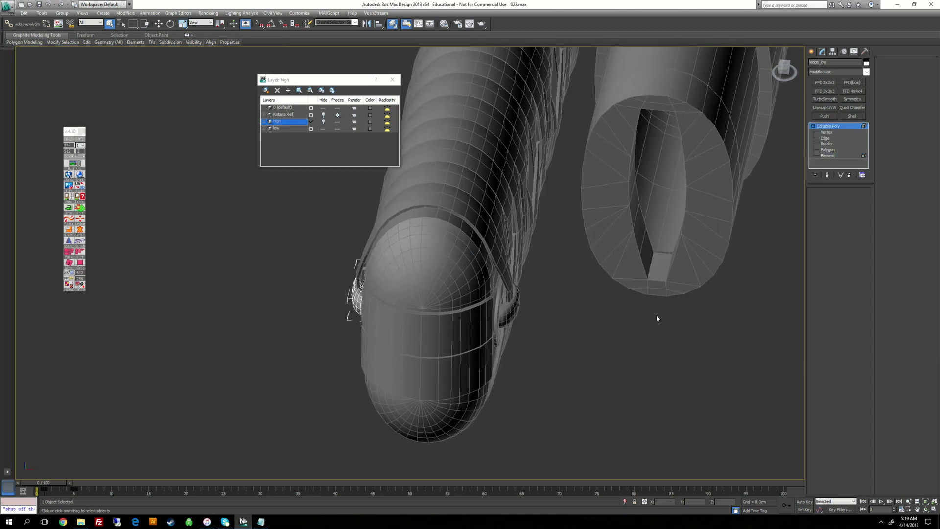
pyautogui.click(657, 318)
# Assign the green MirrorUV's material to the detached loop.
pyautogui.click(511, 308)
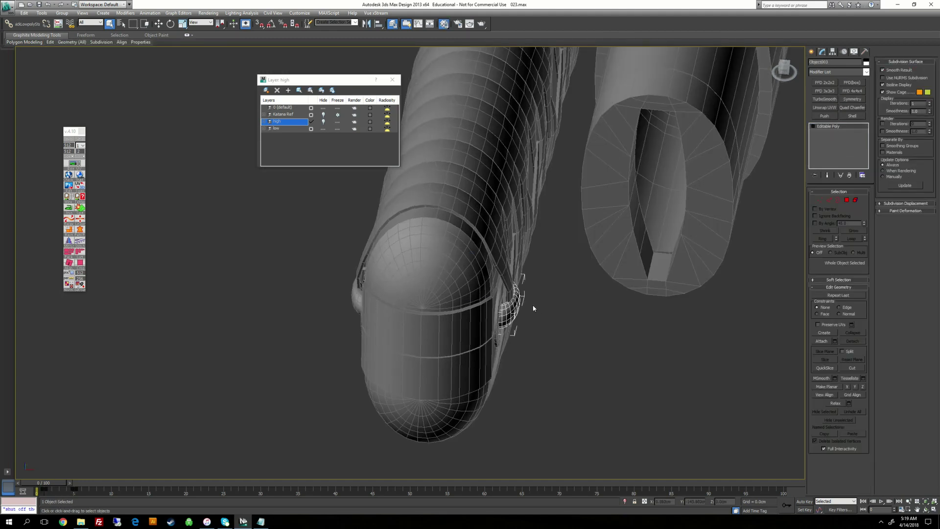
pyautogui.press('m')
pyautogui.click(655, 228)
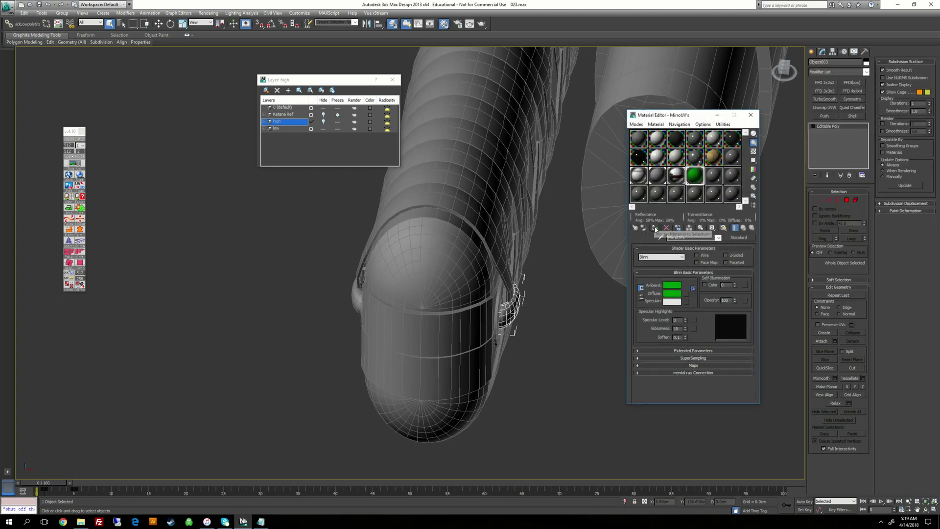
pyautogui.click(752, 120)
# Isolate the remaining small loop on the opposite side of the handle and apply an Unwrap UVW modifier to it.
pyautogui.keyDown('alt'); pyautogui.moveTo(441, 294); pyautogui.dragTo(588, 274, button='middle'); pyautogui.keyUp('alt')
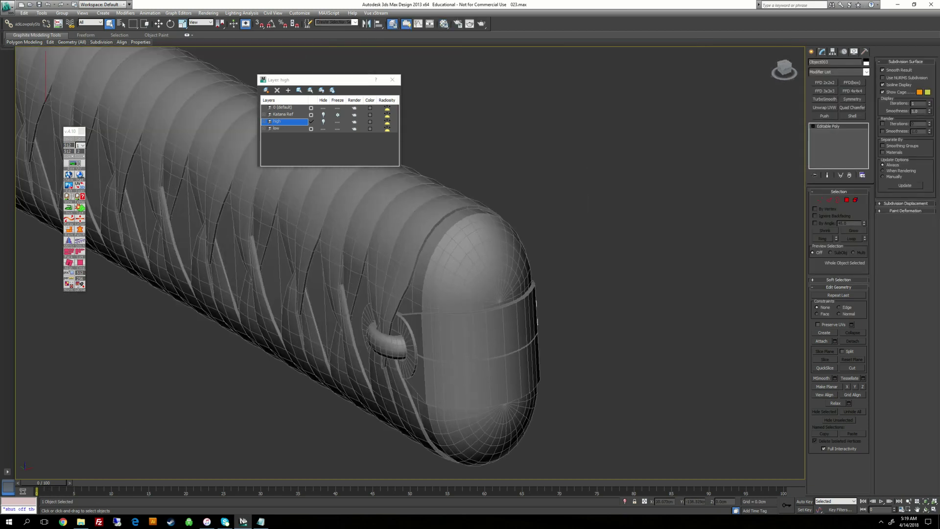
pyautogui.click(595, 245)
pyautogui.click(389, 347)
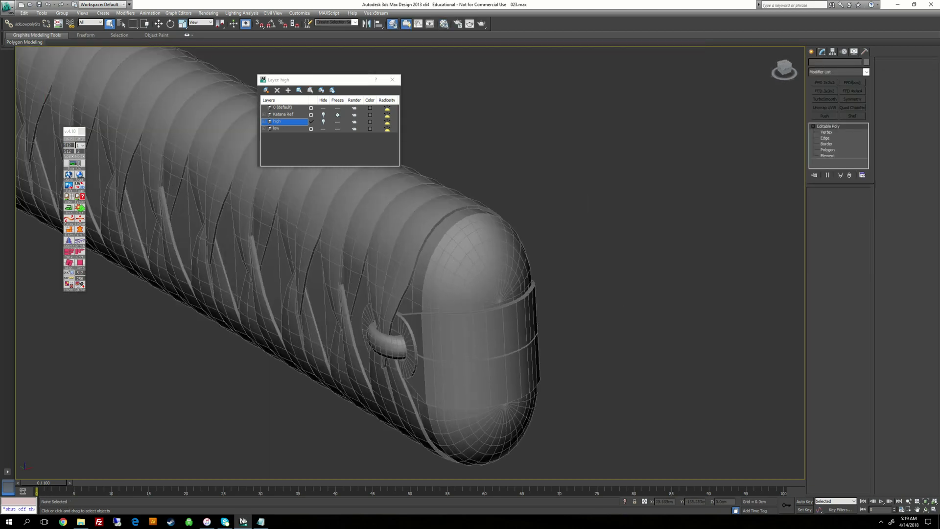
pyautogui.click(626, 503)
pyautogui.keyDown('alt'); pyautogui.moveTo(538, 314); pyautogui.dragTo(568, 313, button='middle'); pyautogui.keyUp('alt')
pyautogui.scroll(-4, 422, 260)
pyautogui.keyDown('alt'); pyautogui.moveTo(490, 294); pyautogui.dragTo(460, 303, button='middle'); pyautogui.keyUp('alt')
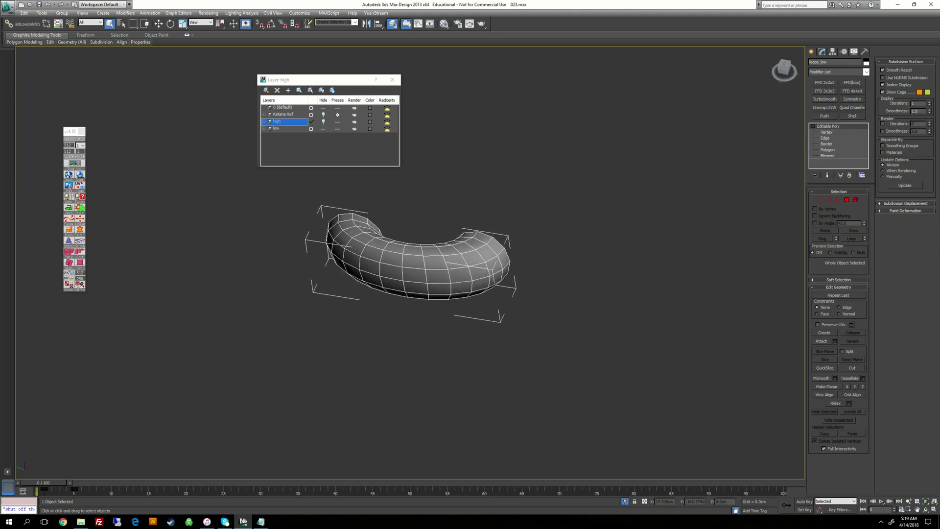
pyautogui.click(827, 108)
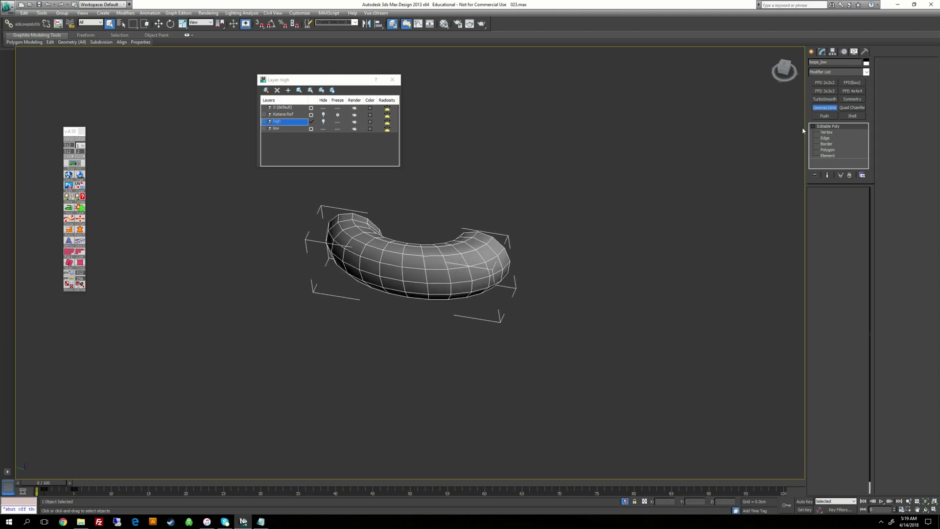
pyautogui.hotkey('ctrl', 'e')
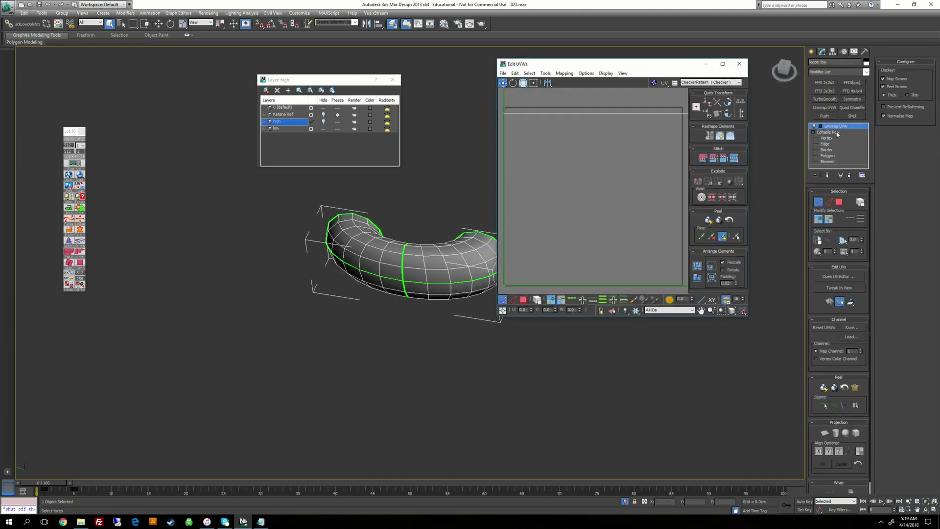
pyautogui.click(820, 126)
pyautogui.click(835, 145)
pyautogui.scroll(-4, 431, 193)
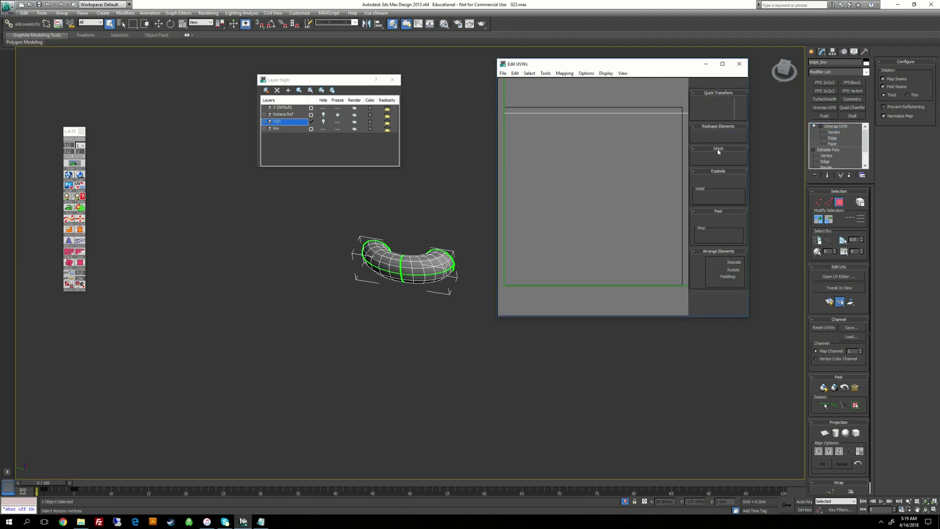
pyautogui.click(832, 127)
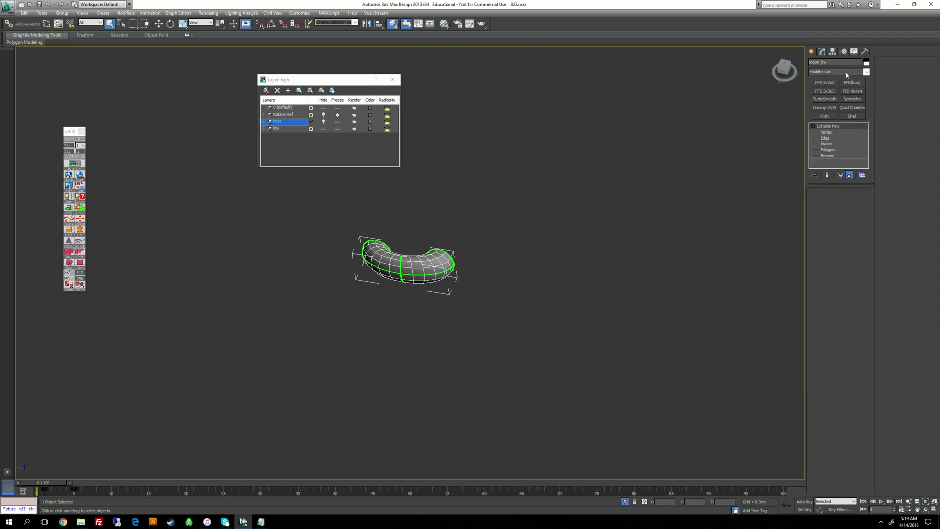
# Reset the small loop's transform with Reset XForm and convert it back to an Editable Poly.
pyautogui.click(864, 53)
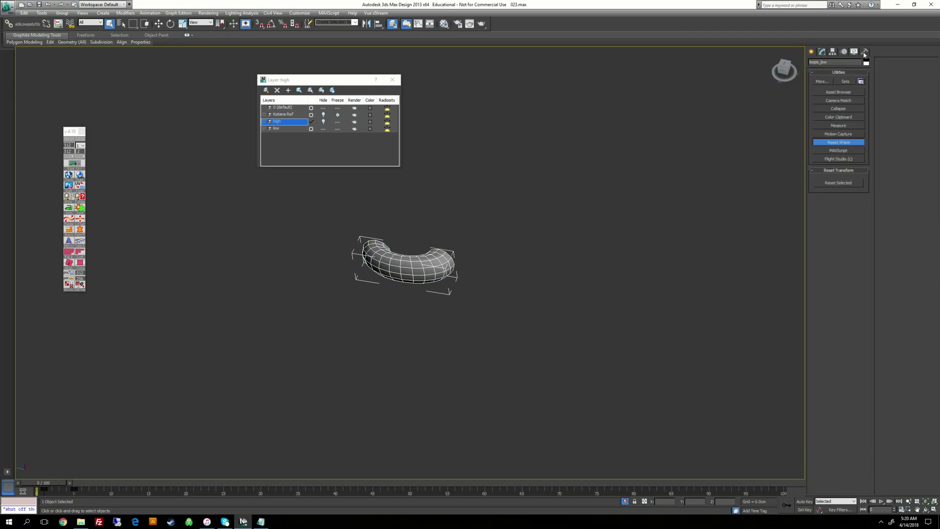
pyautogui.click(839, 184)
pyautogui.rightClick(572, 227)
pyautogui.moveTo(590, 296)
pyautogui.click(667, 300)
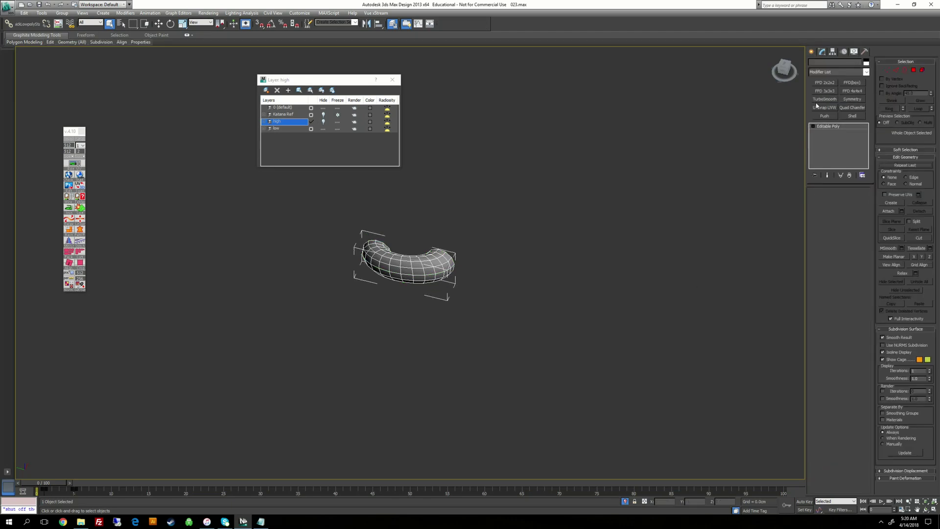
# Apply an Unwrap UVW modifier to the loop and flatten-map all its faces with the default Flatten Mapping settings.
pyautogui.click(822, 107)
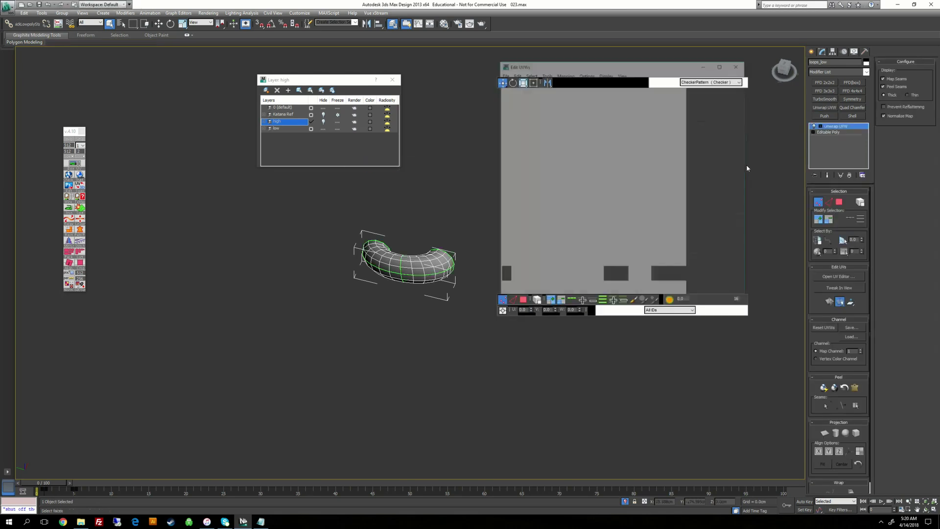
pyautogui.click(820, 126)
pyautogui.click(832, 144)
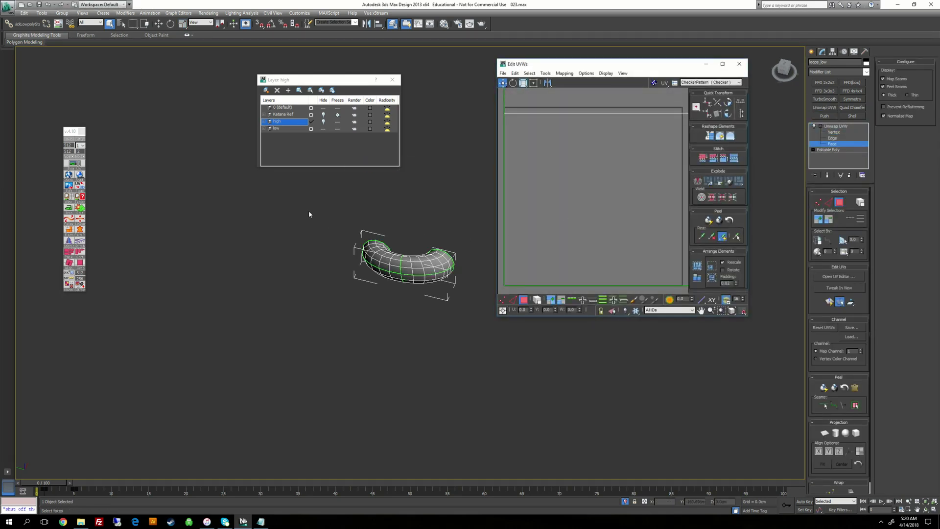
pyautogui.hotkey('ctrl', 'a')
pyautogui.click(564, 73)
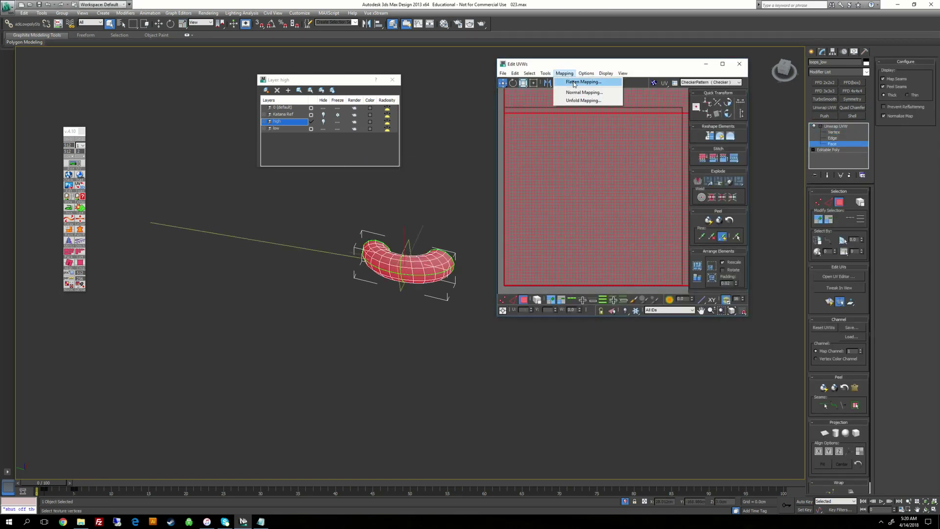
pyautogui.click(575, 82)
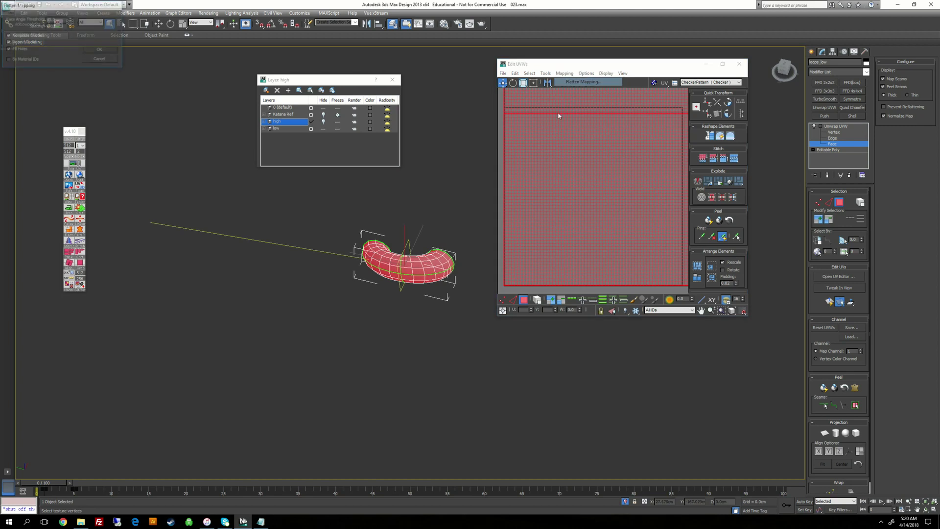
pyautogui.click(104, 50)
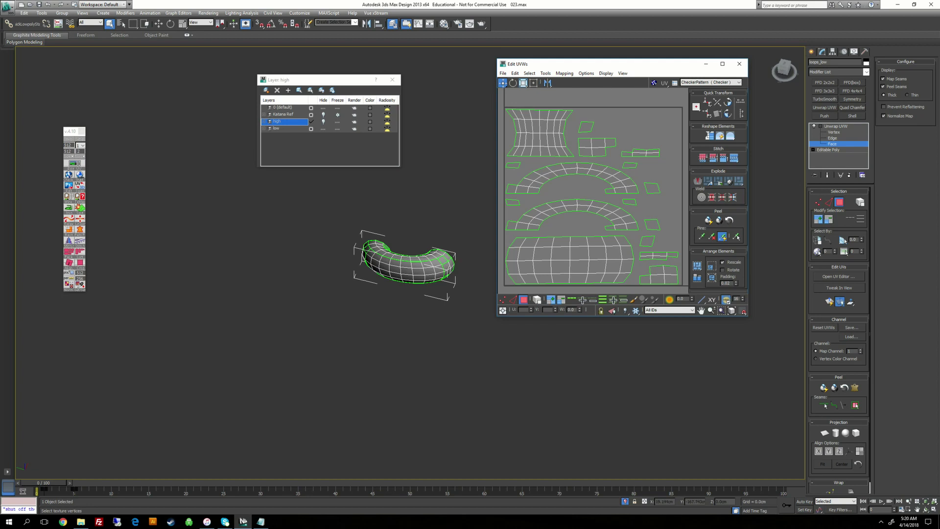
pyautogui.keyDown('alt'); pyautogui.moveTo(411, 214); pyautogui.dragTo(428, 230, button='middle'); pyautogui.keyUp('alt')
pyautogui.scroll(3, 403, 229)
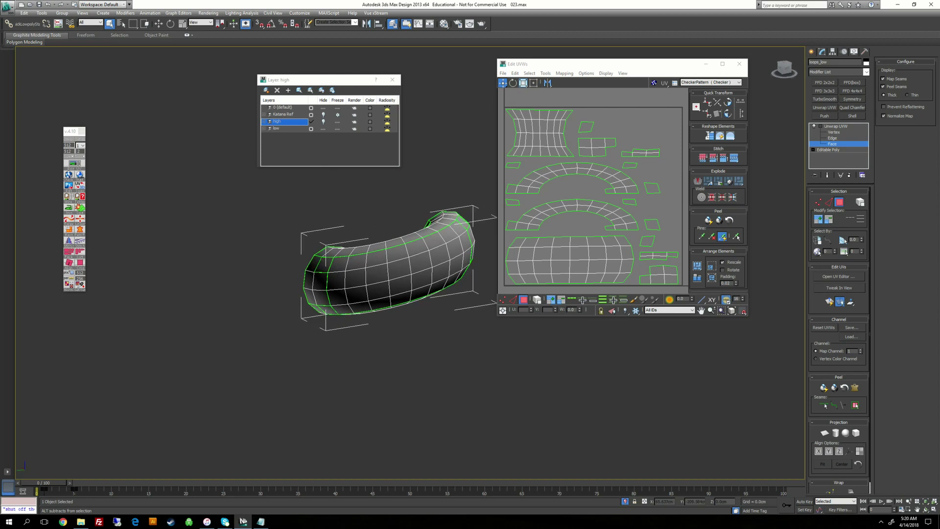
pyautogui.click(323, 252)
pyautogui.keyDown('ctrl'); pyautogui.click(336, 252); pyautogui.keyUp('ctrl')
pyautogui.keyDown('ctrl'); pyautogui.click(349, 251); pyautogui.keyUp('ctrl')
pyautogui.keyDown('ctrl'); pyautogui.click(361, 249); pyautogui.keyUp('ctrl')
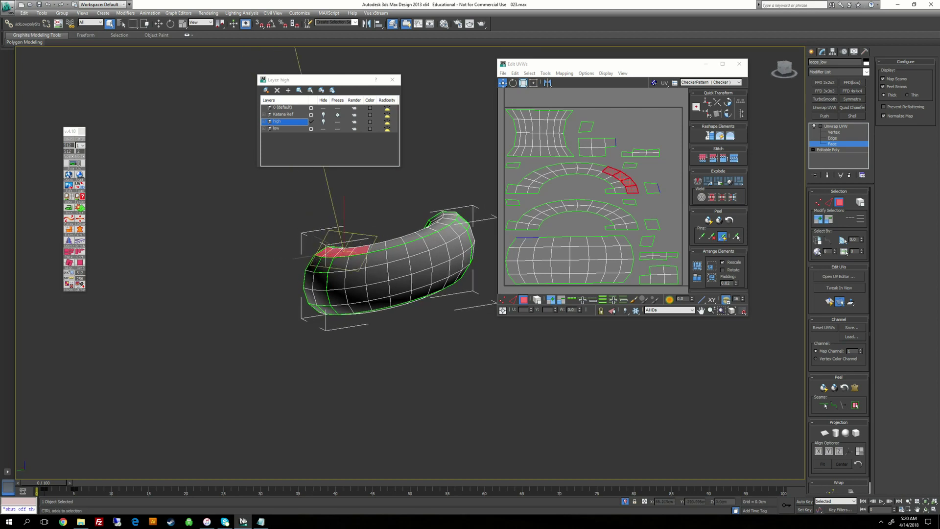
pyautogui.keyDown('ctrl'); pyautogui.click(378, 246); pyautogui.keyUp('ctrl')
pyautogui.keyDown('ctrl'); pyautogui.click(396, 242); pyautogui.keyUp('ctrl')
pyautogui.keyDown('ctrl'); pyautogui.click(414, 238); pyautogui.keyUp('ctrl')
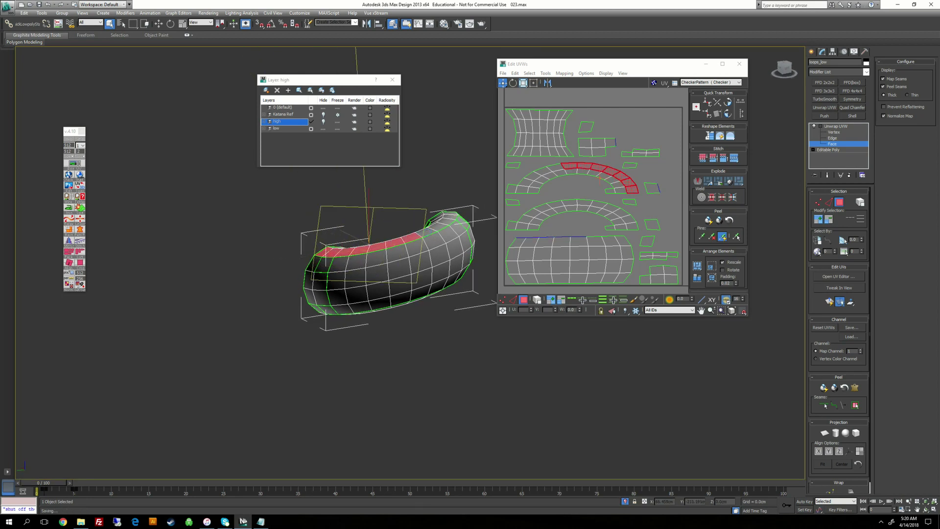
# Select the large flattened cluster of the loop's outer side and add the adjoining row of faces along its upper edge.
pyautogui.moveTo(561, 232); pyautogui.dragTo(576, 251)
pyautogui.click(536, 301)
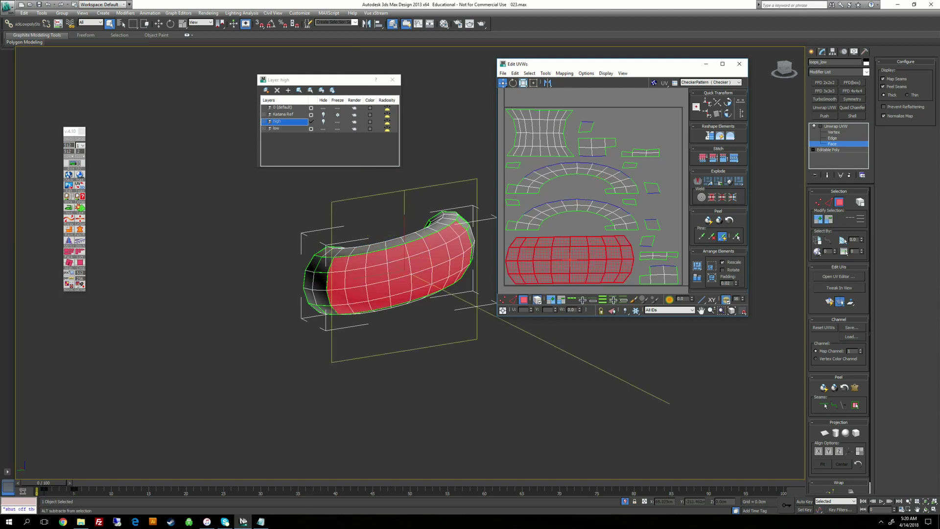
pyautogui.keyDown('alt'); pyautogui.moveTo(431, 333); pyautogui.dragTo(414, 354, button='middle'); pyautogui.keyUp('alt')
pyautogui.keyDown('ctrl'); pyautogui.click(325, 260); pyautogui.keyUp('ctrl')
pyautogui.keyDown('ctrl'); pyautogui.click(341, 262); pyautogui.keyUp('ctrl')
pyautogui.keyDown('ctrl'); pyautogui.click(356, 260); pyautogui.keyUp('ctrl')
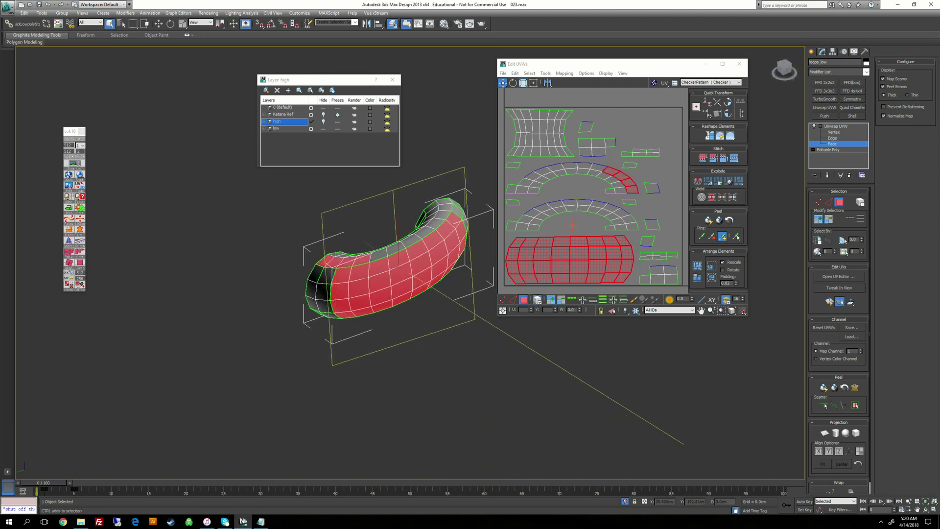
pyautogui.keyDown('ctrl'); pyautogui.click(372, 257); pyautogui.keyUp('ctrl')
pyautogui.keyDown('ctrl'); pyautogui.click(390, 250); pyautogui.keyUp('ctrl')
pyautogui.keyDown('ctrl'); pyautogui.click(409, 241); pyautogui.keyUp('ctrl')
pyautogui.keyDown('alt'); pyautogui.moveTo(416, 240); pyautogui.dragTo(354, 236, button='middle'); pyautogui.keyUp('alt')
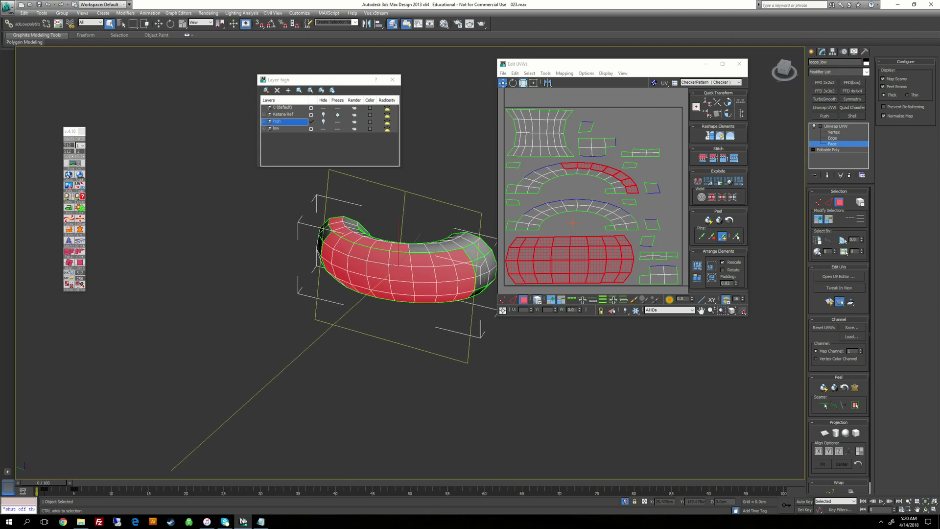
pyautogui.keyDown('ctrl'); pyautogui.click(418, 248); pyautogui.keyUp('ctrl')
pyautogui.keyDown('ctrl'); pyautogui.click(434, 247); pyautogui.keyUp('ctrl')
pyautogui.keyDown('ctrl'); pyautogui.click(460, 240); pyautogui.keyUp('ctrl')
pyautogui.keyDown('ctrl'); pyautogui.click(447, 244); pyautogui.keyUp('ctrl')
pyautogui.keyDown('alt'); pyautogui.moveTo(456, 245); pyautogui.dragTo(402, 244, button='middle'); pyautogui.keyUp('alt')
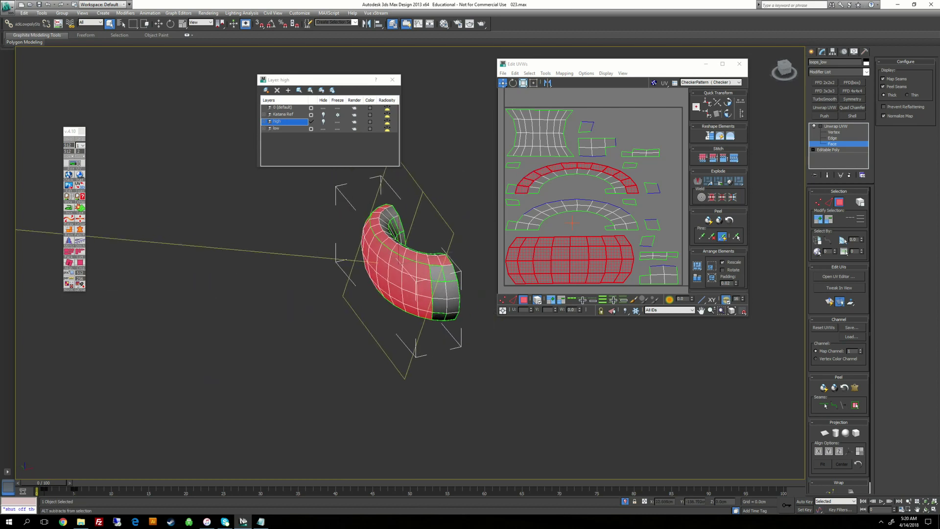
# Add the outer faces at one open end of the loop to the selection, including those along the lower edge.
pyautogui.keyDown('ctrl'); pyautogui.click(435, 271); pyautogui.keyUp('ctrl')
pyautogui.keyDown('ctrl'); pyautogui.click(446, 270); pyautogui.keyUp('ctrl')
pyautogui.keyDown('ctrl'); pyautogui.click(435, 288); pyautogui.keyUp('ctrl')
pyautogui.keyDown('ctrl'); pyautogui.click(449, 305); pyautogui.keyUp('ctrl')
pyautogui.keyDown('ctrl'); pyautogui.click(435, 306); pyautogui.keyUp('ctrl')
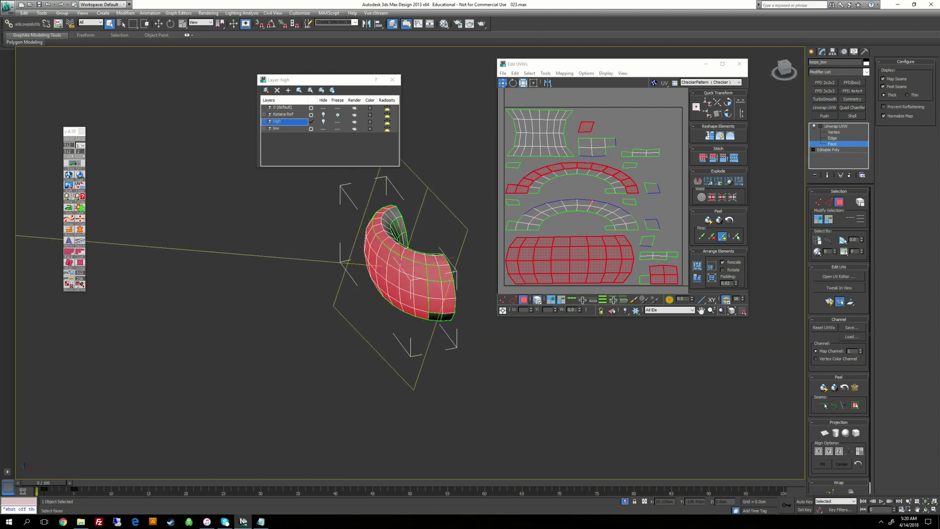
pyautogui.keyDown('alt'); pyautogui.moveTo(435, 307); pyautogui.dragTo(514, 268, button='middle'); pyautogui.keyUp('alt')
pyautogui.keyDown('ctrl'); pyautogui.click(439, 272); pyautogui.keyUp('ctrl')
pyautogui.keyDown('ctrl'); pyautogui.click(451, 272); pyautogui.keyUp('ctrl')
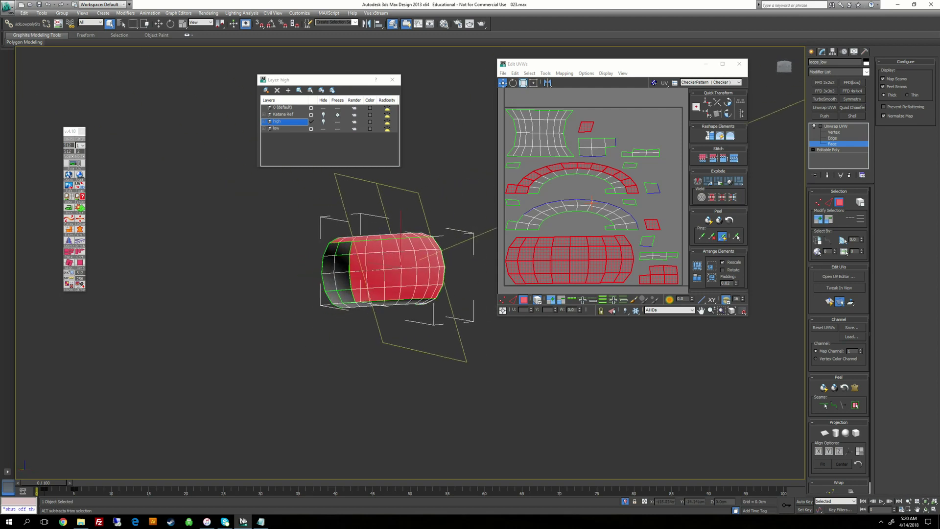
# Add the remaining outer faces at the loop's opposite open end to the selection.
pyautogui.keyDown('ctrl'); pyautogui.click(346, 296); pyautogui.keyUp('ctrl')
pyautogui.keyDown('ctrl'); pyautogui.click(334, 298); pyautogui.keyUp('ctrl')
pyautogui.keyDown('ctrl'); pyautogui.click(329, 282); pyautogui.keyUp('ctrl')
pyautogui.keyDown('ctrl'); pyautogui.click(342, 281); pyautogui.keyUp('ctrl')
pyautogui.keyDown('ctrl'); pyautogui.click(342, 263); pyautogui.keyUp('ctrl')
pyautogui.keyDown('ctrl'); pyautogui.click(328, 264); pyautogui.keyUp('ctrl')
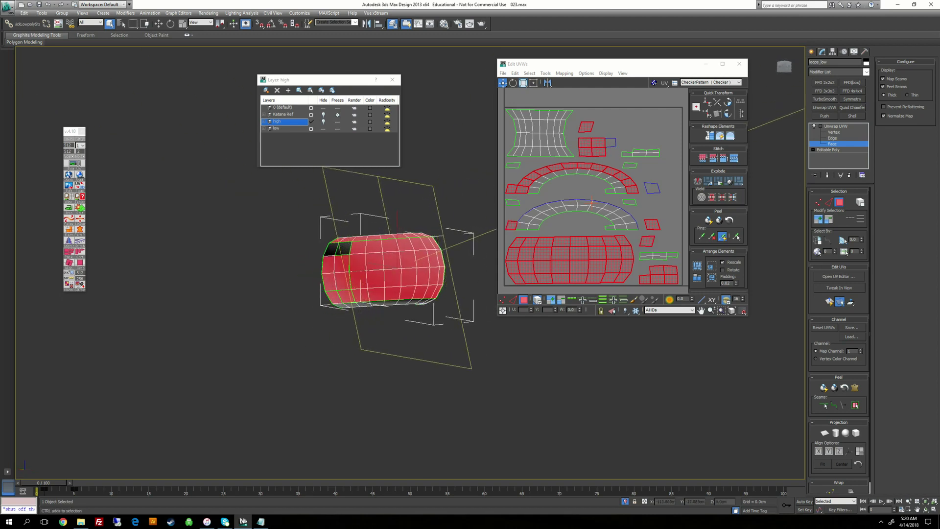
pyautogui.keyDown('ctrl'); pyautogui.click(329, 248); pyautogui.keyUp('ctrl')
pyautogui.keyDown('ctrl'); pyautogui.click(344, 248); pyautogui.keyUp('ctrl')
pyautogui.keyDown('alt'); pyautogui.moveTo(344, 247); pyautogui.dragTo(416, 325, button='middle'); pyautogui.keyUp('alt')
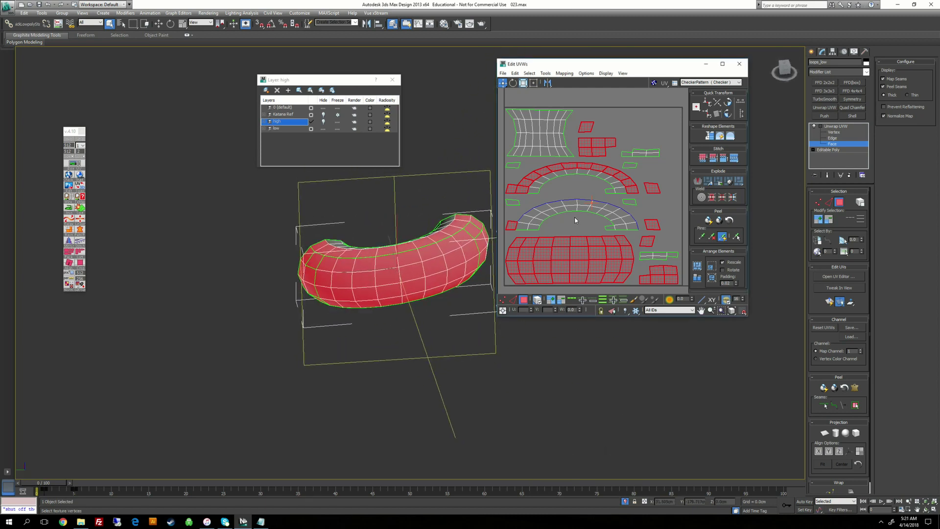
pyautogui.moveTo(575, 220); pyautogui.dragTo(591, 206, button='middle')
pyautogui.scroll(-1, 576, 208)
pyautogui.press('l')
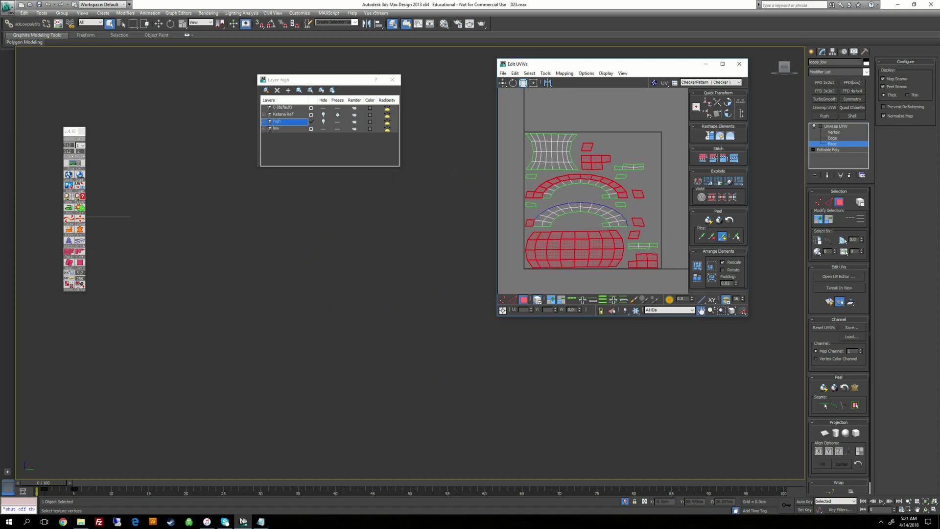
pyautogui.moveTo(313, 235); pyautogui.dragTo(478, 273, button='middle')
pyautogui.press('z')
pyautogui.moveTo(581, 234)
pyautogui.mouseDown(button='middle')
pyautogui.moveTo(602, 236)
pyautogui.moveTo(588, 233)
pyautogui.mouseUp(button='middle')
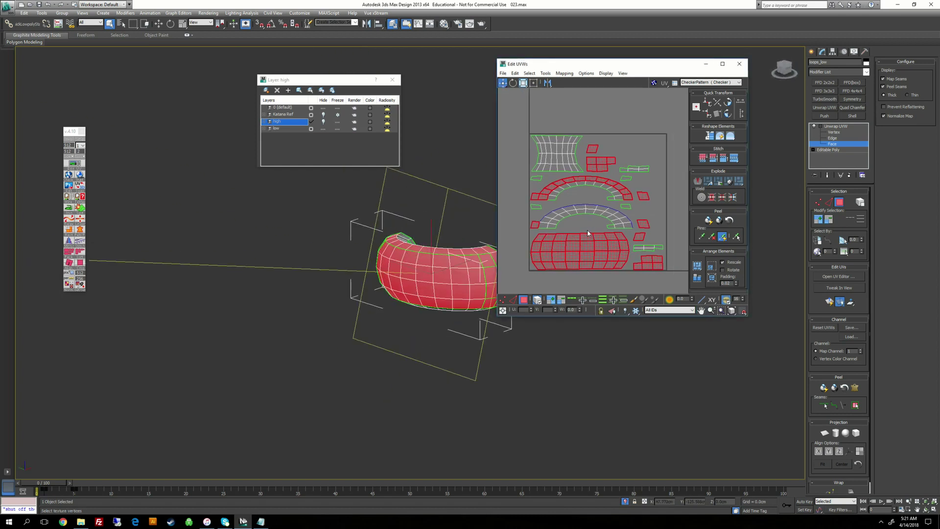
pyautogui.press('l')
pyautogui.moveTo(363, 250); pyautogui.dragTo(401, 138, button='middle')
pyautogui.press('z')
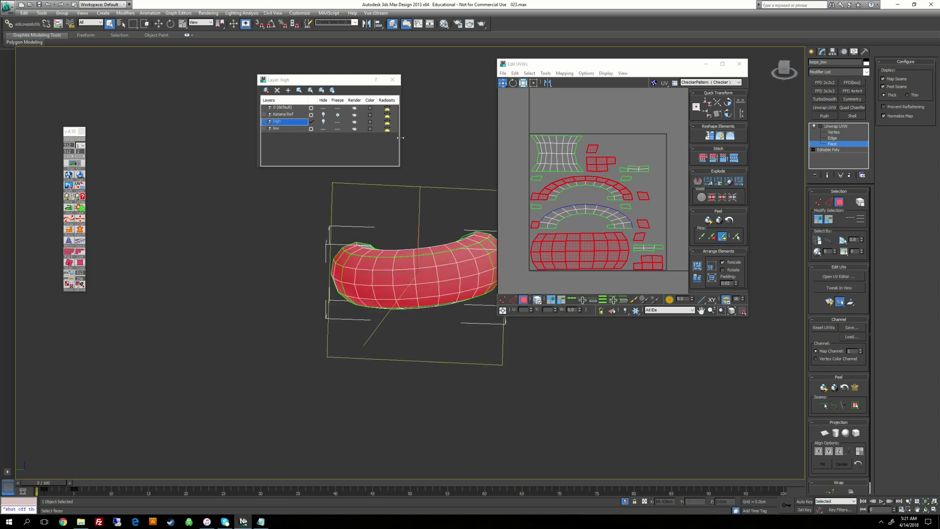
pyautogui.click(247, 25)
pyautogui.moveTo(610, 188); pyautogui.dragTo(589, 198, button='middle')
pyautogui.press('f')
pyautogui.moveTo(409, 250); pyautogui.dragTo(253, 46, button='middle')
pyautogui.press('z')
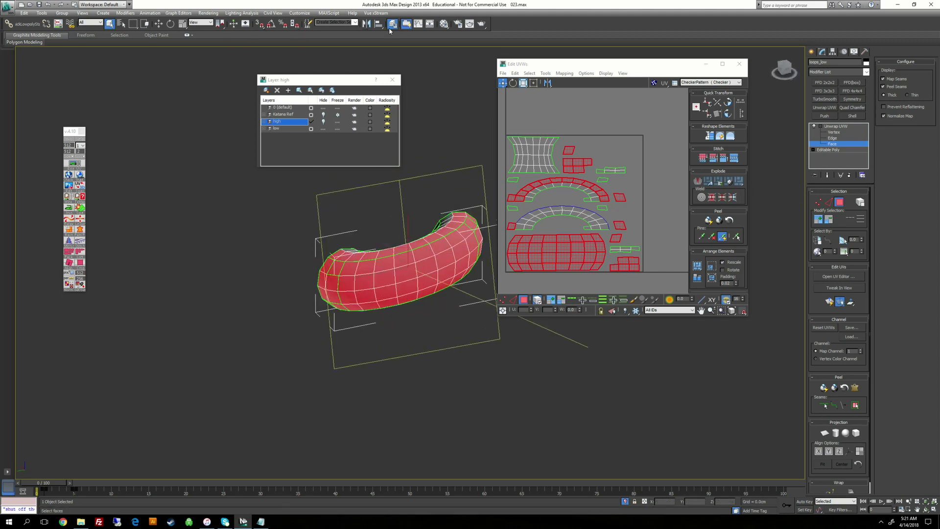
pyautogui.click(245, 25)
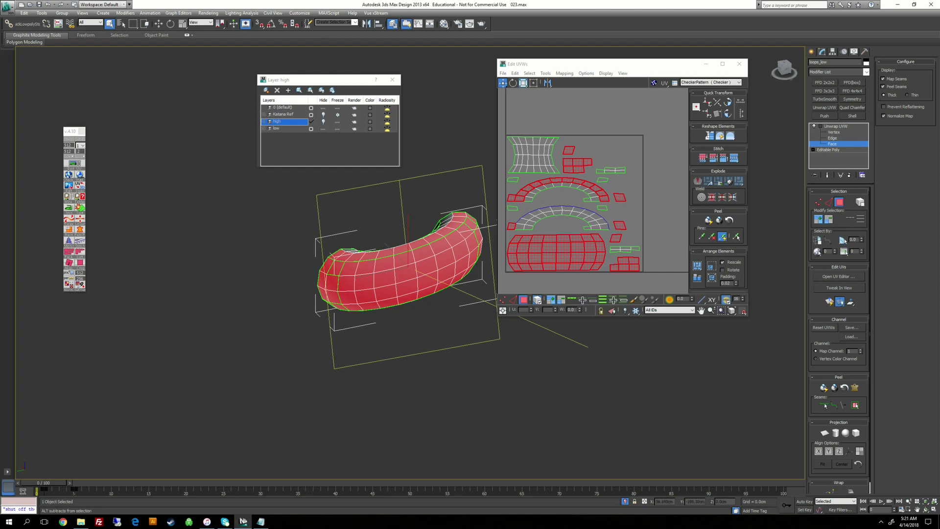
# Planar-map the selected outer faces as one shell and move that shell above the UV tile.
pyautogui.moveTo(406, 294)
pyautogui.keyDown('alt'); pyautogui.mouseDown(button='middle')
pyautogui.moveTo(404, 267)
pyautogui.moveTo(406, 311)
pyautogui.mouseUp(button='middle'); pyautogui.keyUp('alt')
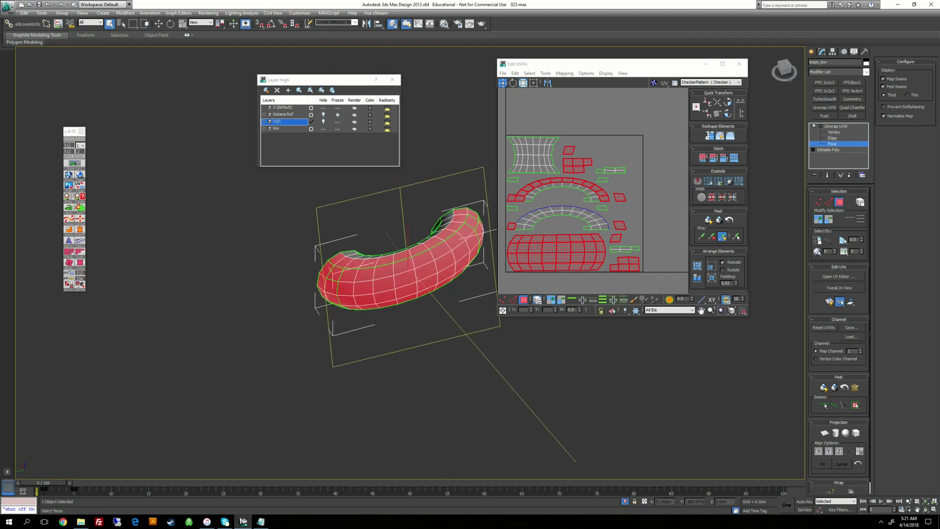
pyautogui.click(825, 434)
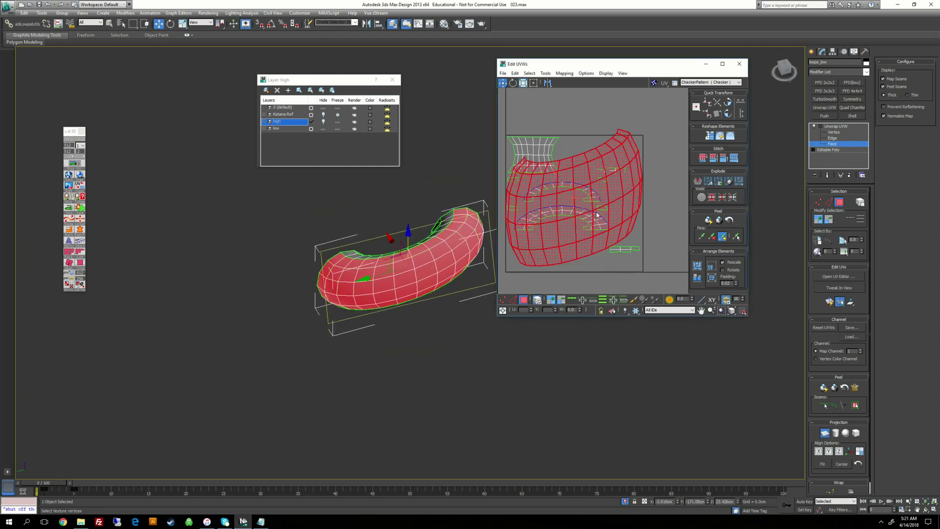
pyautogui.scroll(-2, 602, 222)
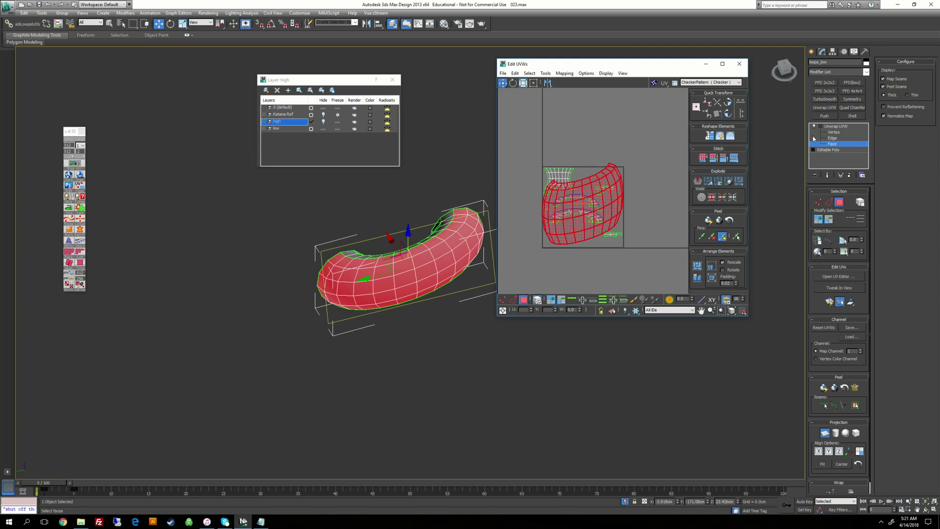
pyautogui.click(832, 144)
pyautogui.click(832, 143)
pyautogui.moveTo(594, 172); pyautogui.dragTo(594, 81)
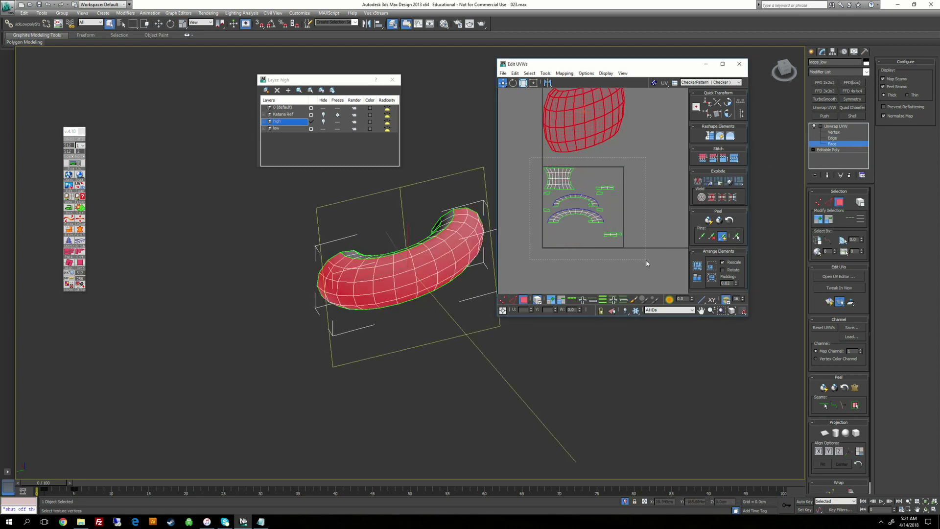
# Select all the remaining inner face clusters in the UV tile, planar-map them into one shell and relax it with Quick Peel.
pyautogui.moveTo(647, 260); pyautogui.dragTo(647, 261)
pyautogui.keyDown('alt'); pyautogui.moveTo(373, 313); pyautogui.dragTo(401, 274, button='middle'); pyautogui.keyUp('alt')
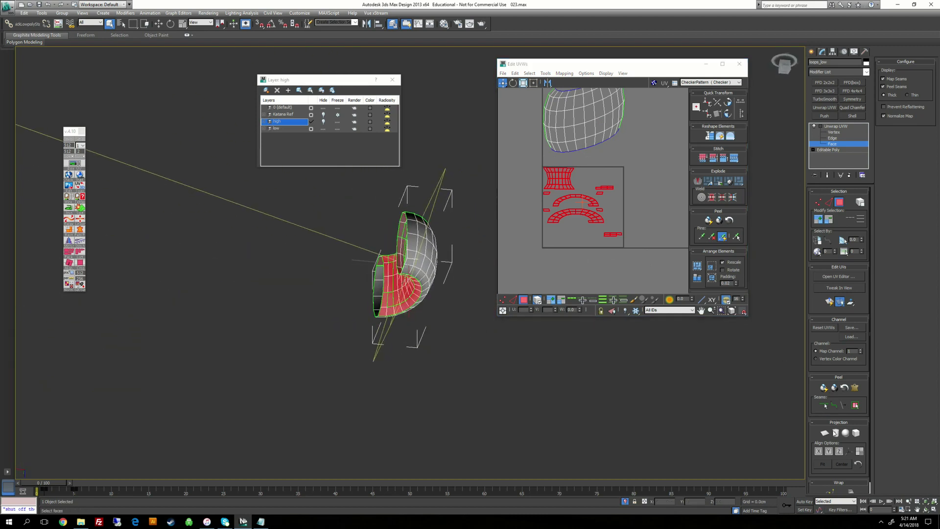
pyautogui.click(825, 433)
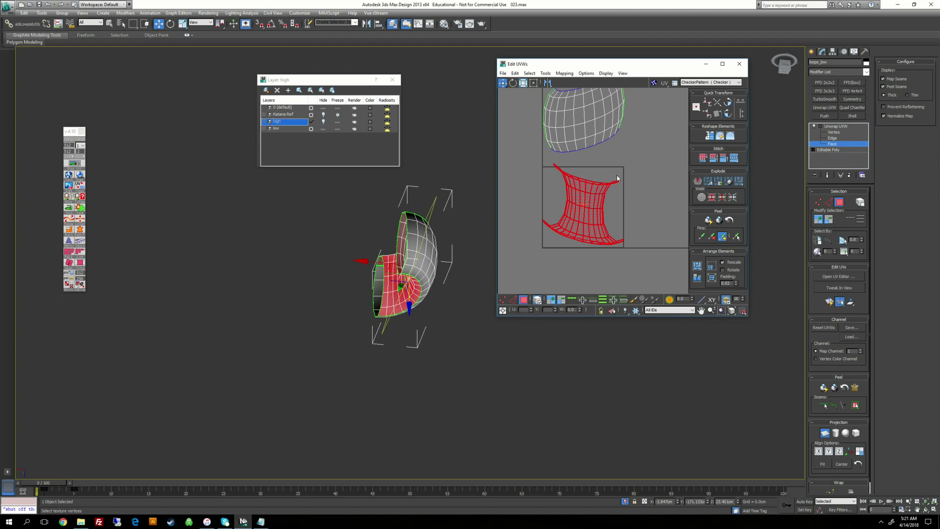
pyautogui.click(709, 220)
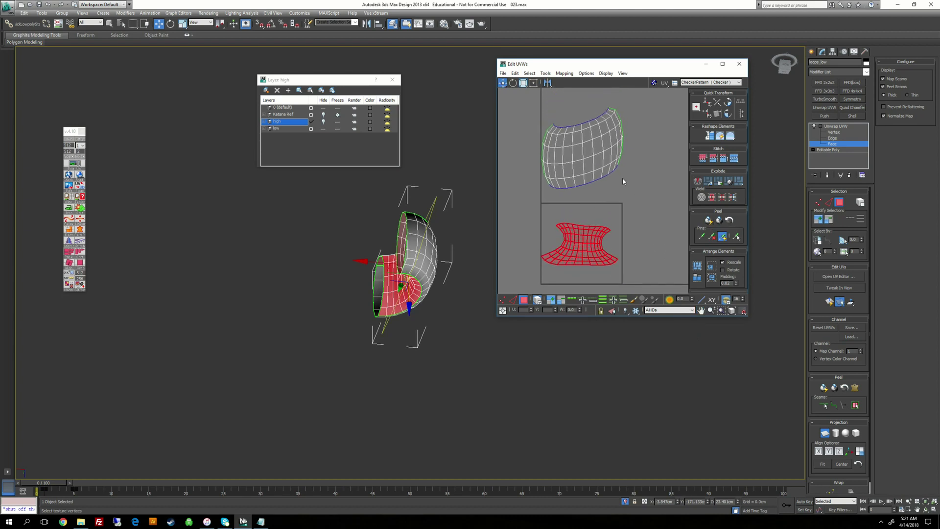
# Leave the planar projection, select the outer shell above the UV tile and unfold it with Quick Peel.
pyautogui.click(832, 138)
pyautogui.click(832, 144)
pyautogui.click(587, 161)
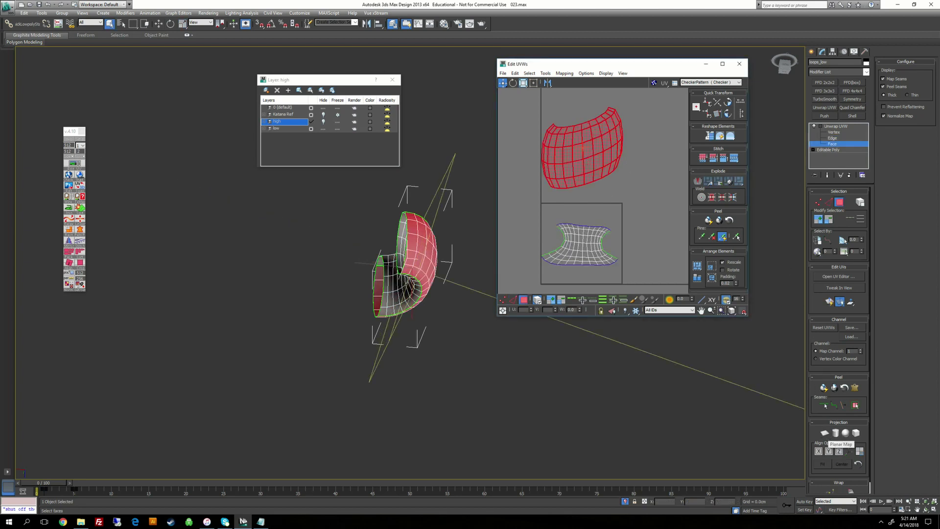
pyautogui.click(708, 221)
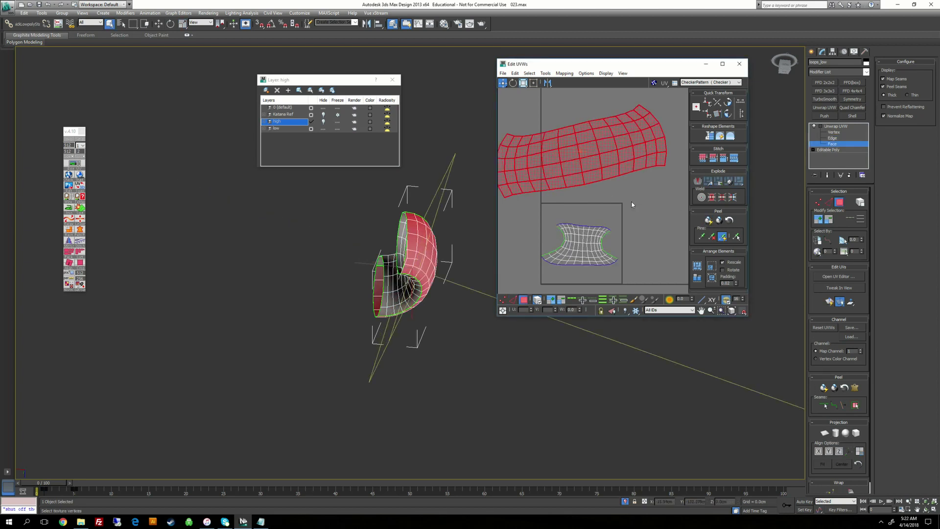
# Select the inner shell in the UV tile and relax it by face angles with the Relax tool.
pyautogui.moveTo(590, 240); pyautogui.dragTo(586, 196, button='middle')
pyautogui.scroll(2, 586, 195)
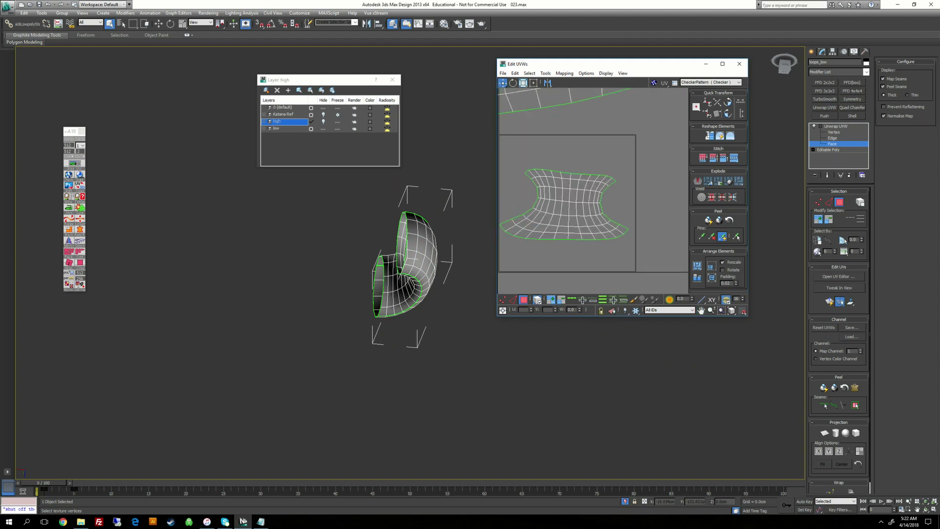
pyautogui.moveTo(563, 194); pyautogui.dragTo(631, 239)
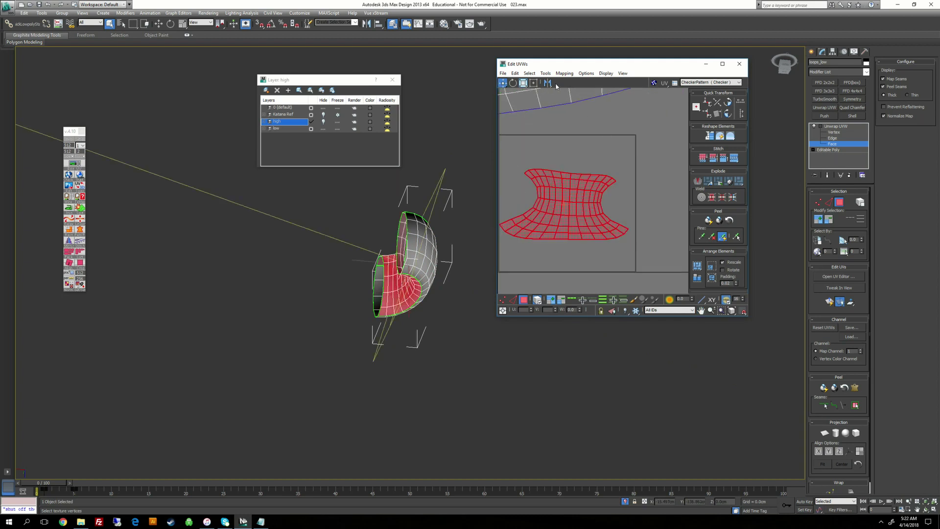
pyautogui.click(545, 72)
pyautogui.click(558, 196)
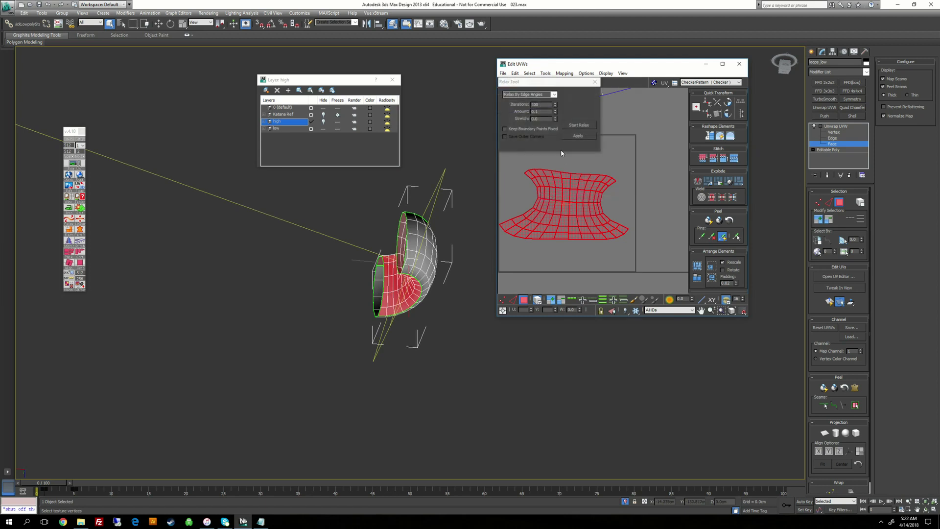
pyautogui.click(583, 125)
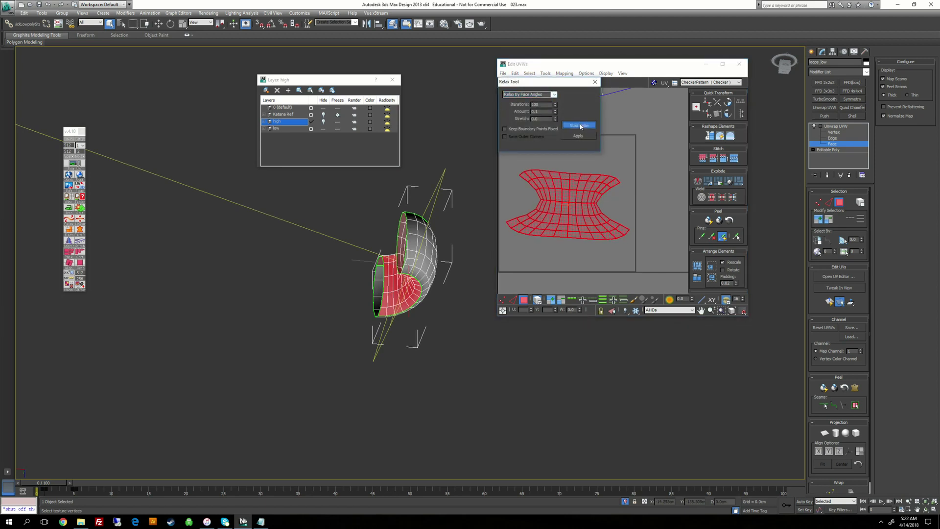
pyautogui.click(582, 127)
pyautogui.click(630, 143)
pyautogui.scroll(3, 534, 215)
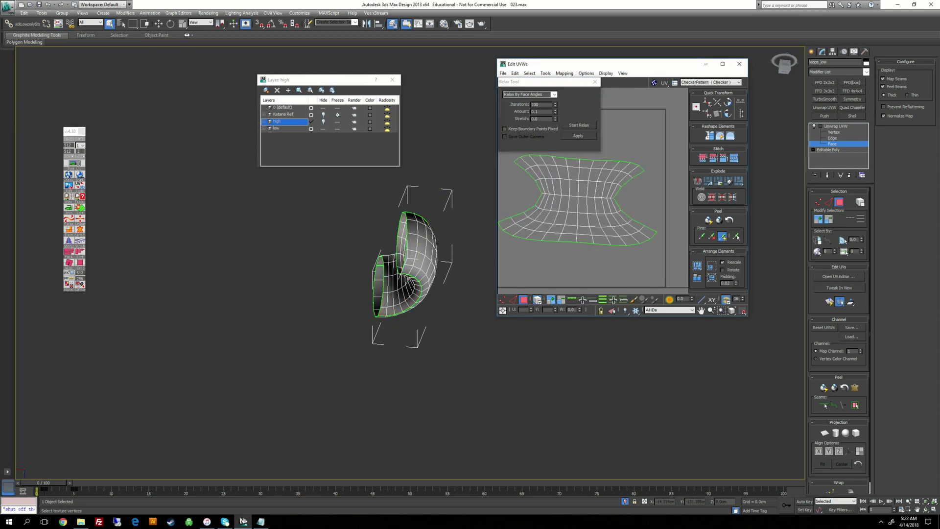
pyautogui.moveTo(534, 216); pyautogui.dragTo(543, 253, button='middle')
pyautogui.scroll(-5, 587, 236)
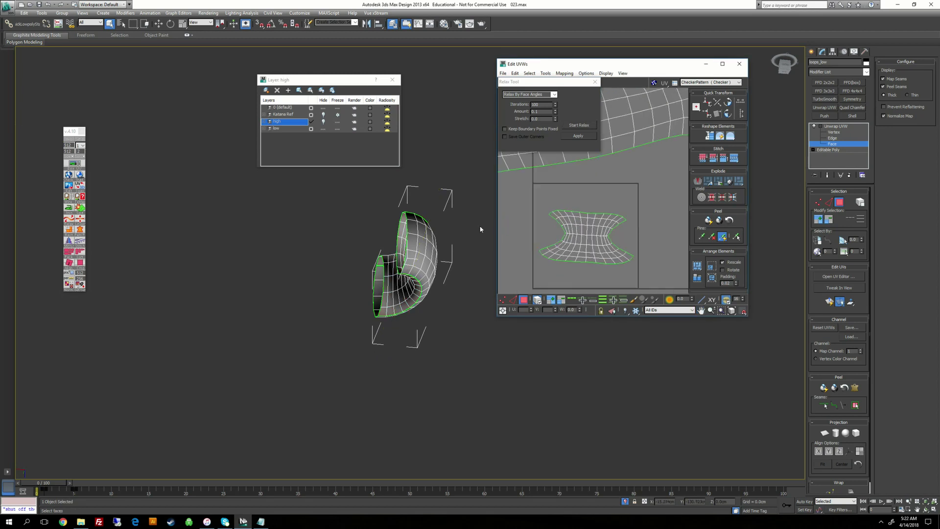
# Display the CheckerPattern map on the loop and move the UV editor window clear of the model.
pyautogui.keyDown('alt'); pyautogui.moveTo(480, 229); pyautogui.dragTo(539, 264, button='middle'); pyautogui.keyUp('alt')
pyautogui.click(739, 83)
pyautogui.click(710, 89)
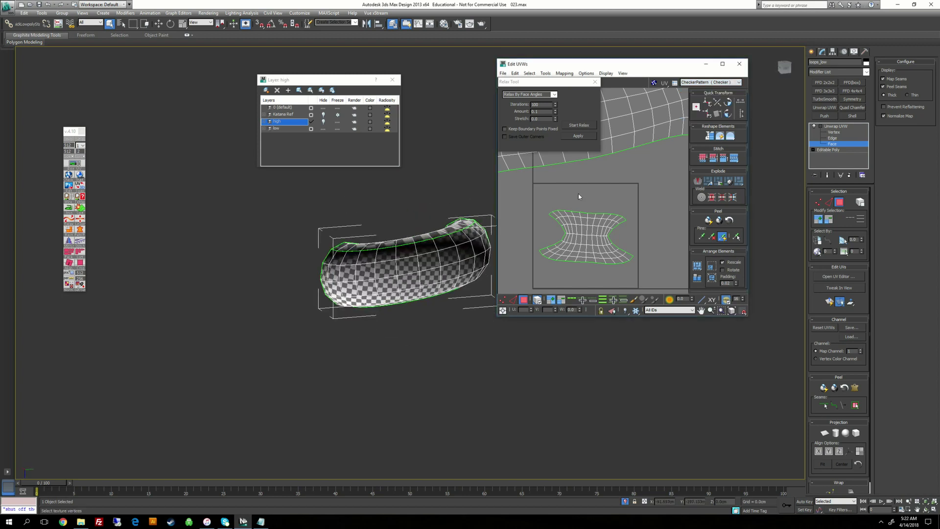
pyautogui.scroll(-4, 588, 191)
pyautogui.moveTo(594, 189); pyautogui.dragTo(588, 223, button='middle')
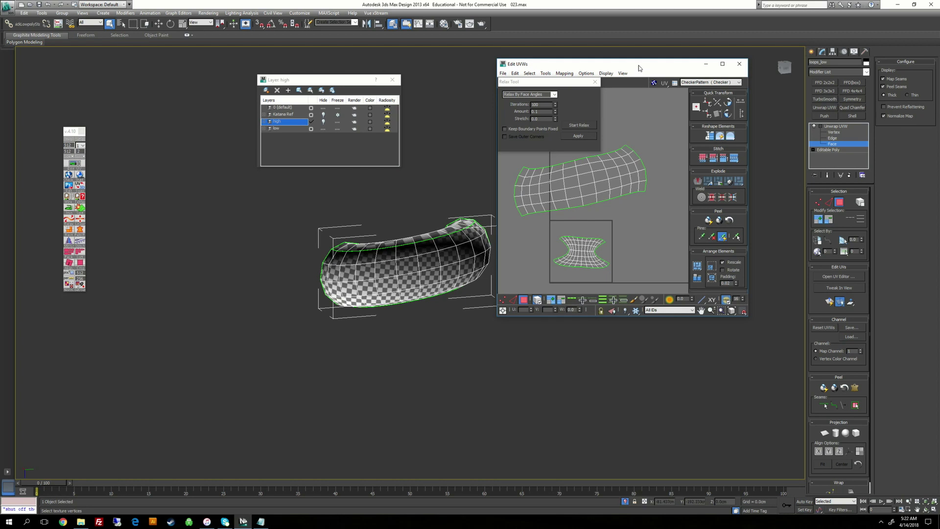
pyautogui.moveTo(638, 68); pyautogui.dragTo(672, 84)
pyautogui.scroll(3, 640, 225)
pyautogui.scroll(-3, 636, 216)
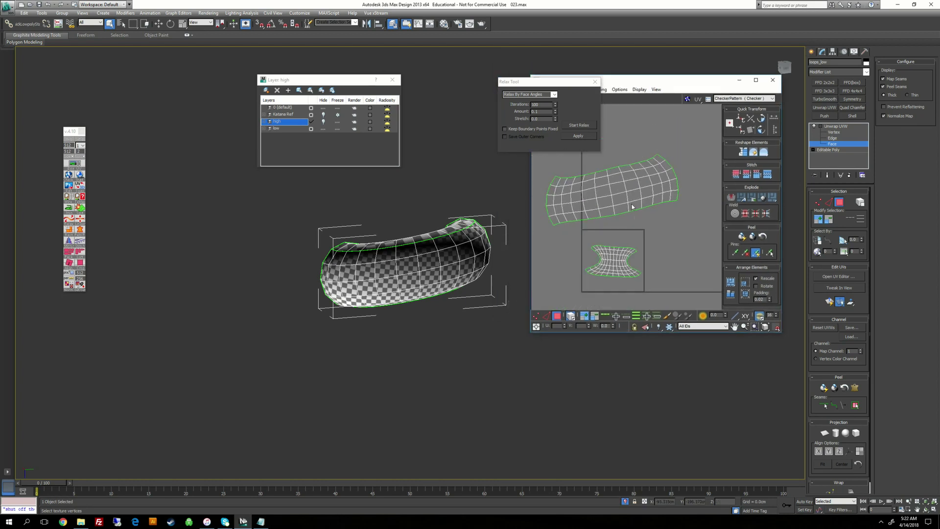
# Straighten the inner shell and the outer shell into rectangular grids with Straighten Selection.
pyautogui.moveTo(640, 274); pyautogui.dragTo(641, 275)
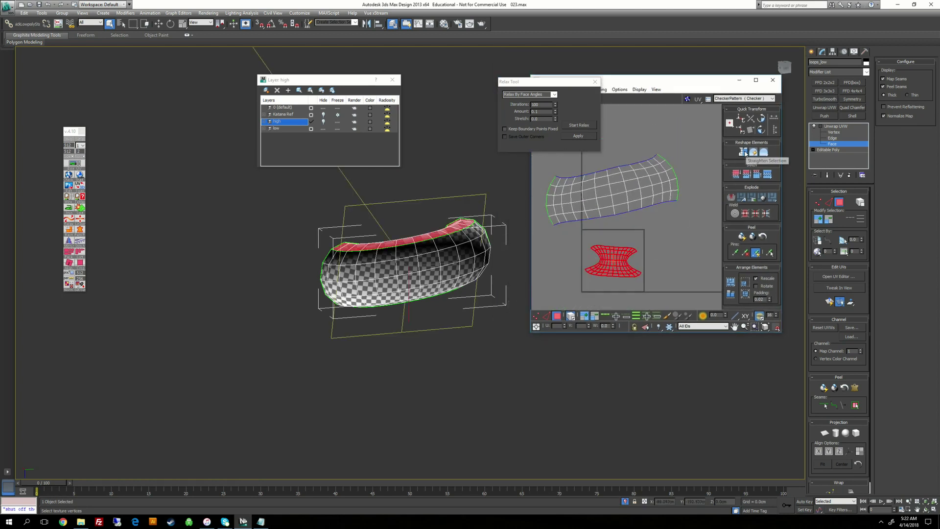
pyautogui.click(744, 153)
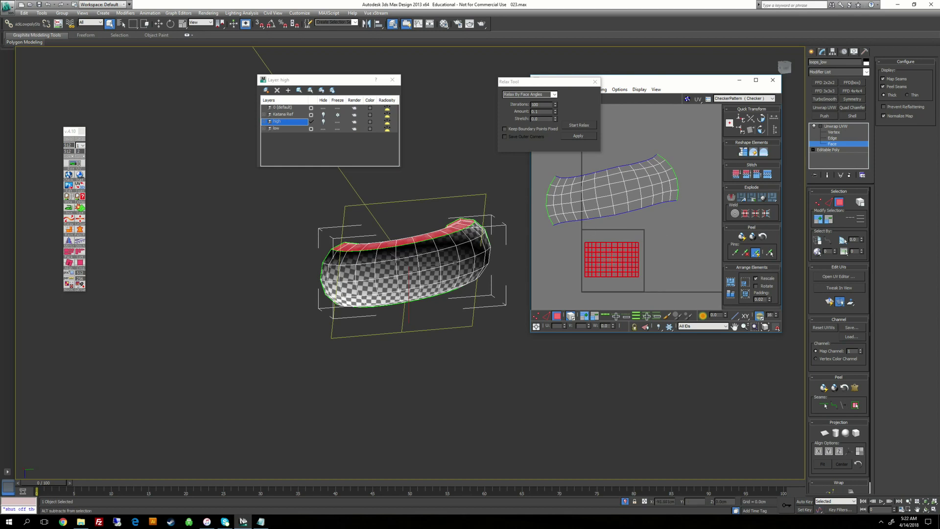
pyautogui.keyDown('alt'); pyautogui.moveTo(416, 274); pyautogui.dragTo(431, 304, button='middle'); pyautogui.keyUp('alt')
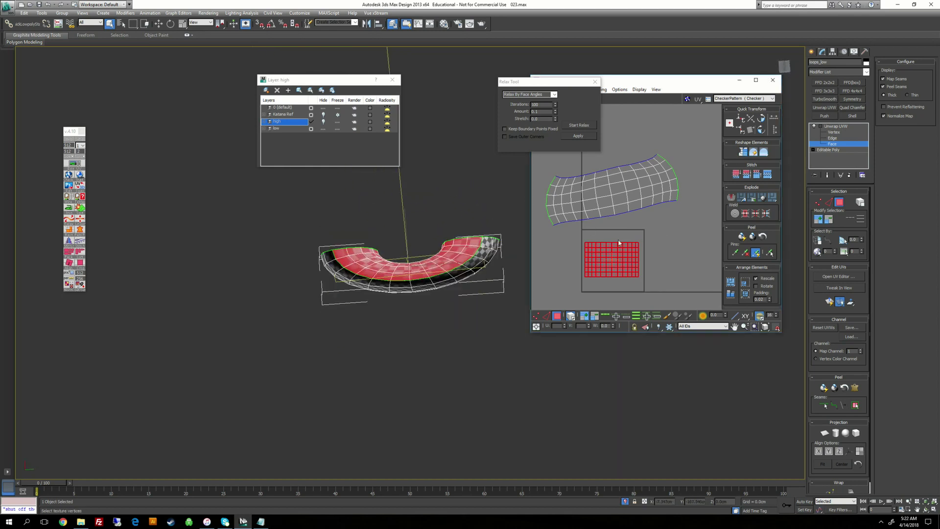
pyautogui.click(594, 187)
pyautogui.click(745, 153)
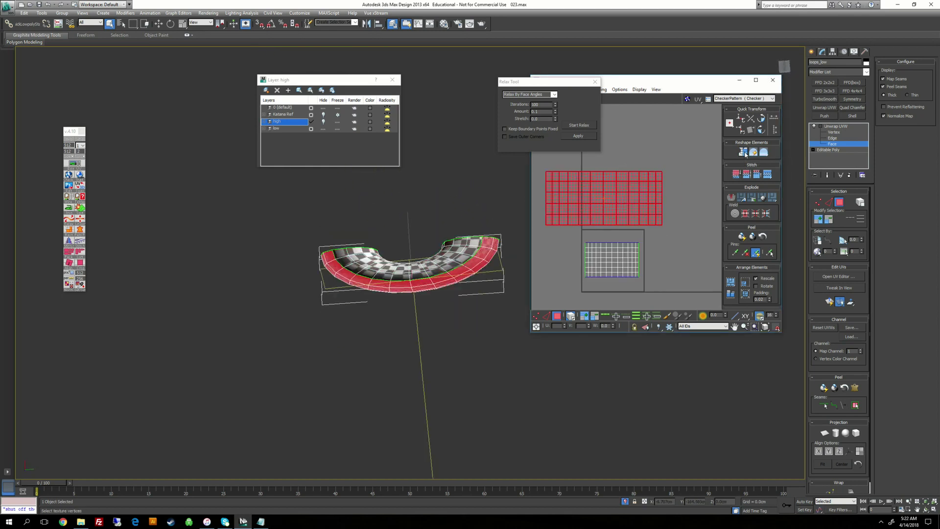
pyautogui.moveTo(433, 275)
pyautogui.keyDown('alt'); pyautogui.mouseDown(button='middle')
pyautogui.moveTo(434, 333)
pyautogui.moveTo(441, 249)
pyautogui.moveTo(449, 282)
pyautogui.mouseUp(button='middle'); pyautogui.keyUp('alt')
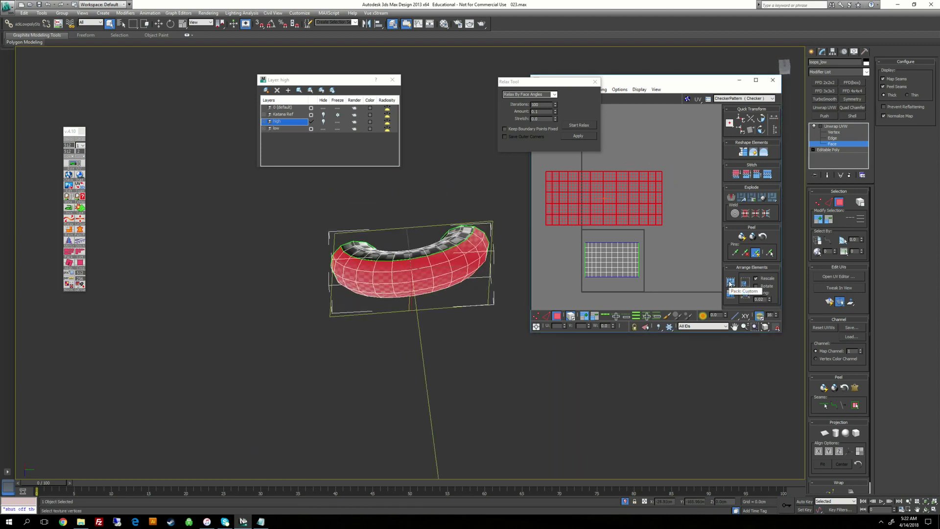
# Rescale the outer and inner shells to a matching proportion and inspect the checkers on the loop.
pyautogui.click(731, 296)
pyautogui.moveTo(416, 269)
pyautogui.keyDown('alt'); pyautogui.mouseDown(button='middle')
pyautogui.moveTo(418, 282)
pyautogui.moveTo(425, 275)
pyautogui.moveTo(416, 294)
pyautogui.moveTo(429, 259)
pyautogui.mouseUp(button='middle'); pyautogui.keyUp('alt')
pyautogui.click(678, 262)
pyautogui.click(731, 295)
pyautogui.keyDown('alt'); pyautogui.moveTo(429, 259); pyautogui.dragTo(433, 254); pyautogui.keyUp('alt')
pyautogui.scroll(4, 434, 250)
pyautogui.keyDown('alt'); pyautogui.moveTo(434, 250); pyautogui.dragTo(488, 267, button='middle'); pyautogui.keyUp('alt')
pyautogui.click(491, 254)
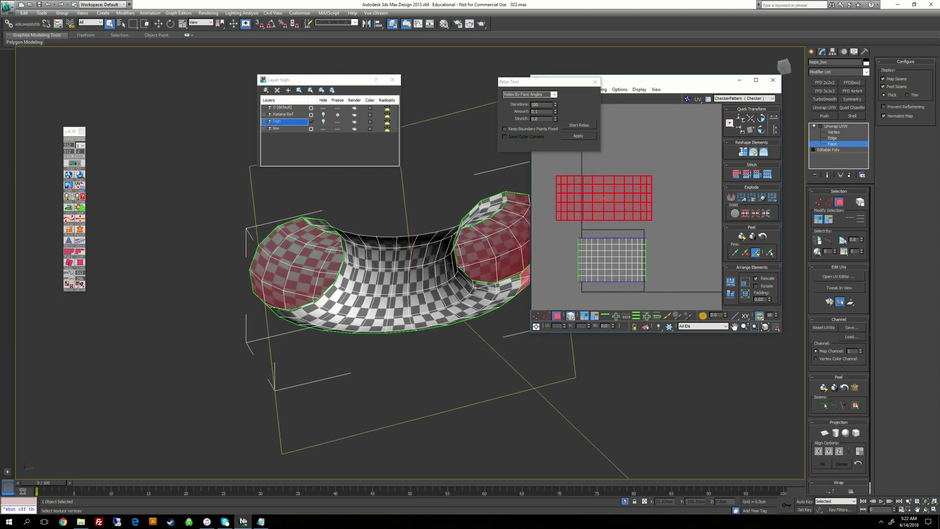
# Close the Relax tool and stretch the inner shell horizontally until it is slightly wider than the outer shell.
pyautogui.moveTo(555, 237); pyautogui.dragTo(648, 266)
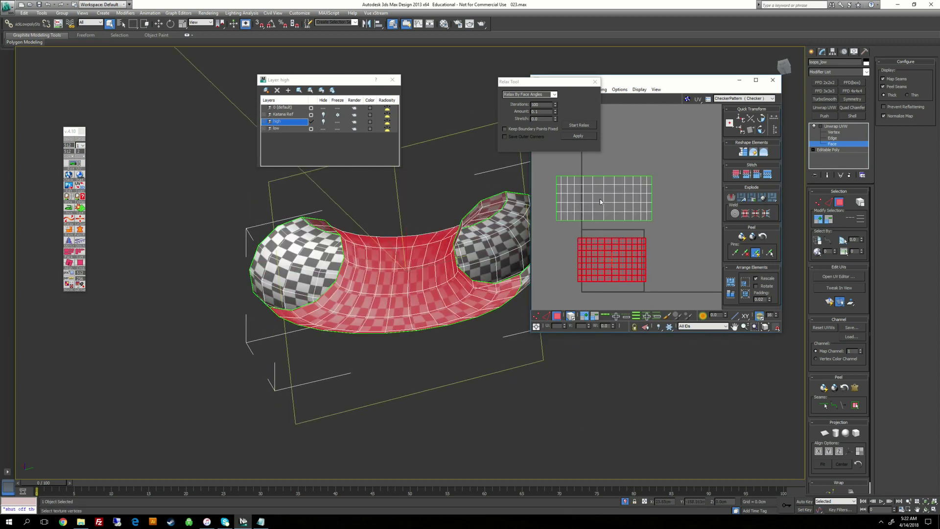
pyautogui.keyDown('alt'); pyautogui.moveTo(490, 215); pyautogui.dragTo(485, 242, button='middle'); pyautogui.keyUp('alt')
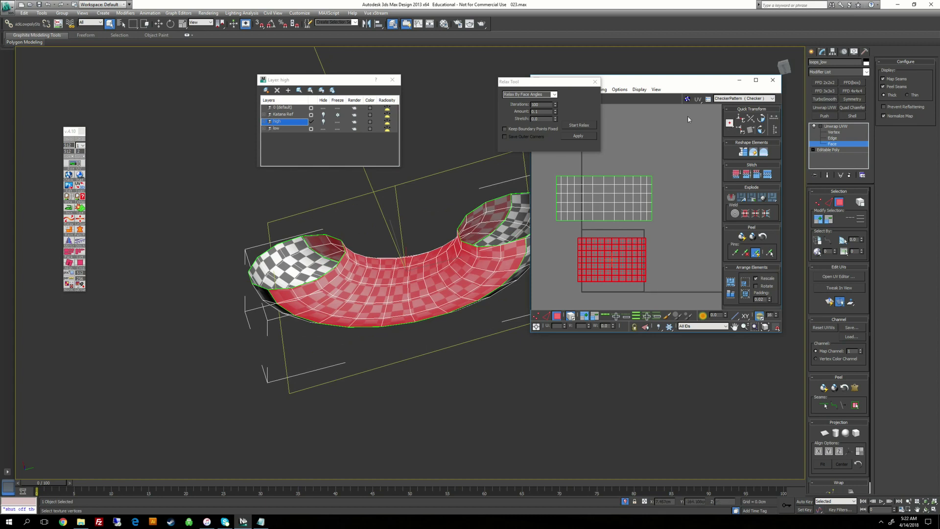
pyautogui.moveTo(551, 84); pyautogui.dragTo(478, 83)
pyautogui.click(520, 83)
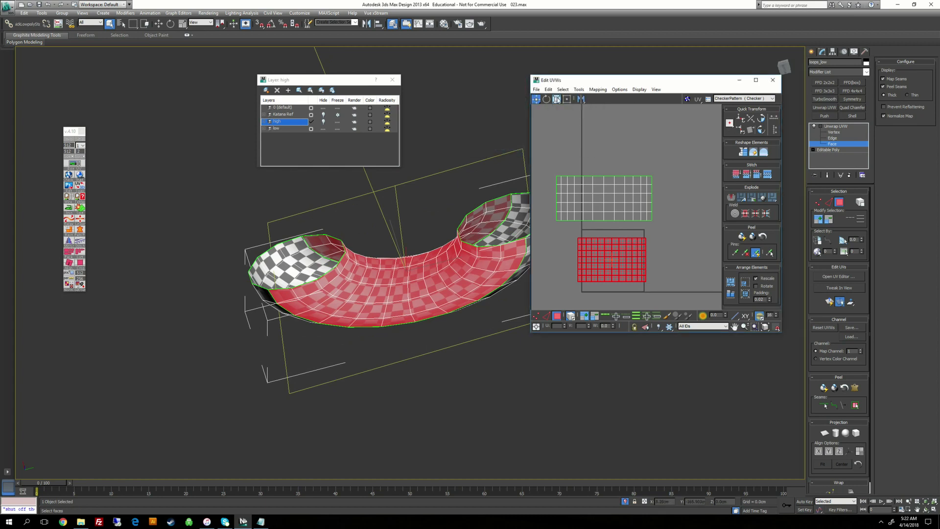
pyautogui.click(558, 111)
pyautogui.moveTo(616, 260); pyautogui.dragTo(652, 264)
pyautogui.keyDown('alt'); pyautogui.moveTo(416, 314); pyautogui.dragTo(413, 257, button='middle'); pyautogui.keyUp('alt')
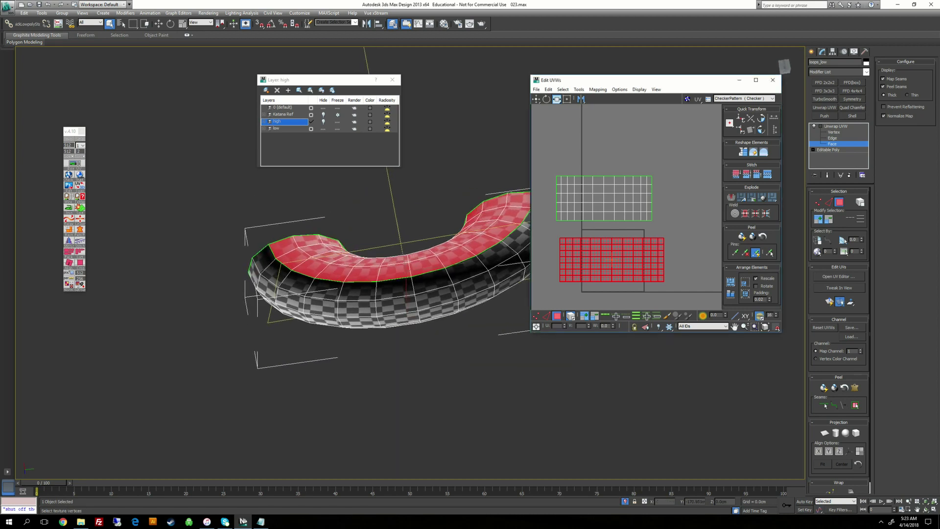
pyautogui.moveTo(652, 264)
pyautogui.mouseDown()
pyautogui.moveTo(631, 264)
pyautogui.moveTo(655, 264)
pyautogui.mouseUp()
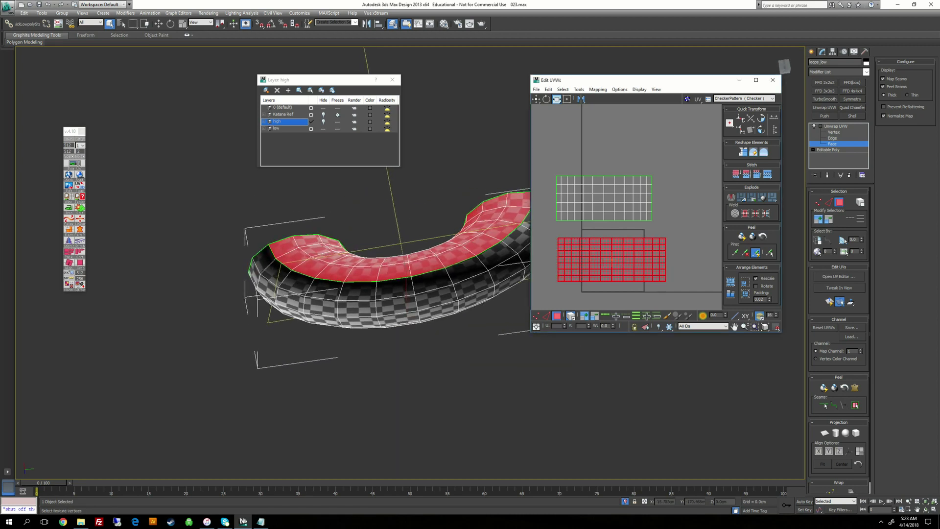
# Try relaxing the inner shell until flat, and straighten it back into a rectangular grid.
pyautogui.click(584, 91)
pyautogui.click(696, 188)
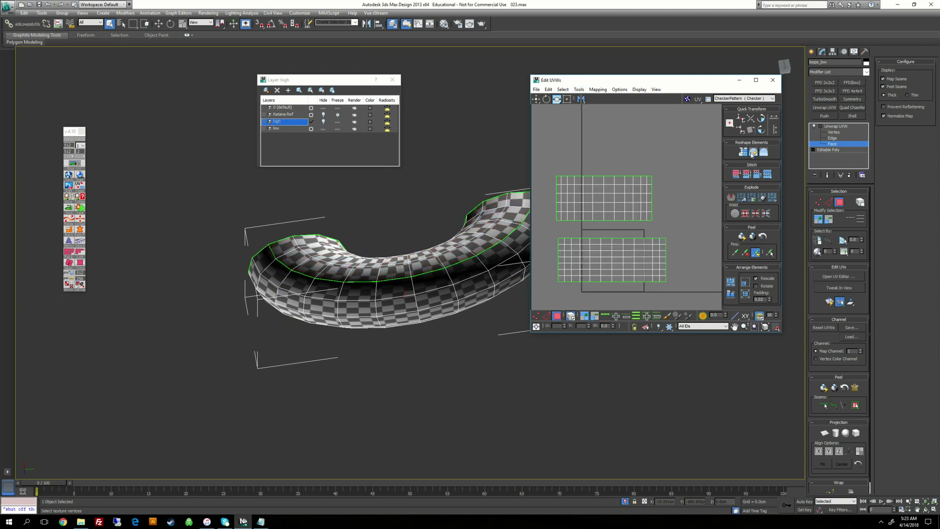
pyautogui.click(644, 242)
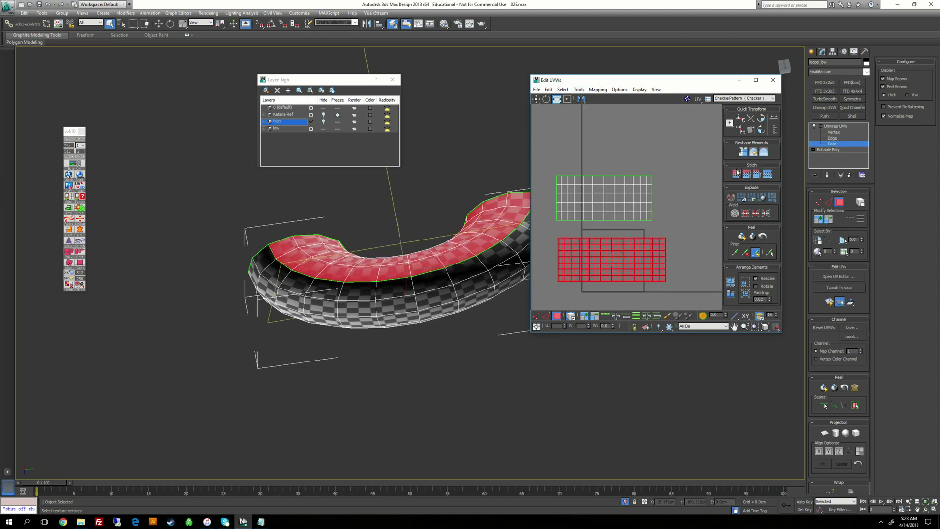
pyautogui.click(755, 152)
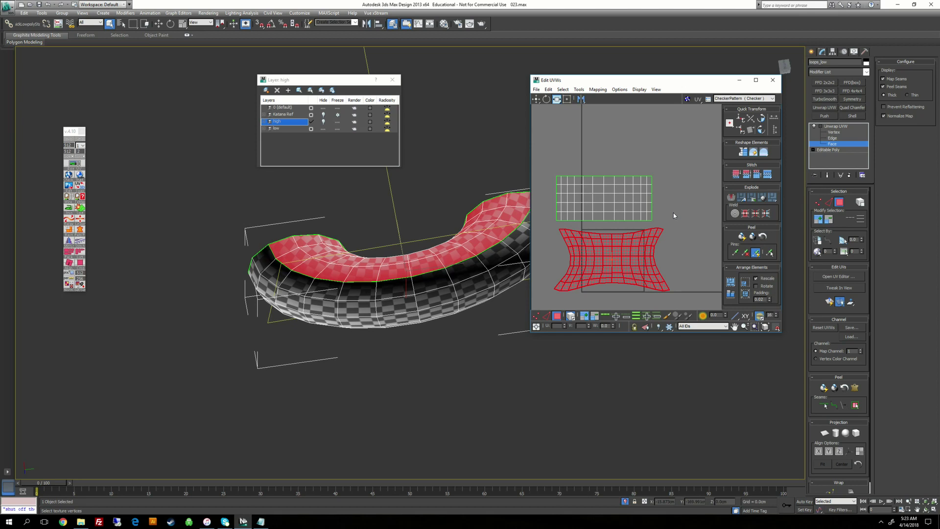
pyautogui.keyDown('alt'); pyautogui.moveTo(362, 289); pyautogui.dragTo(338, 323, button='middle'); pyautogui.keyUp('alt')
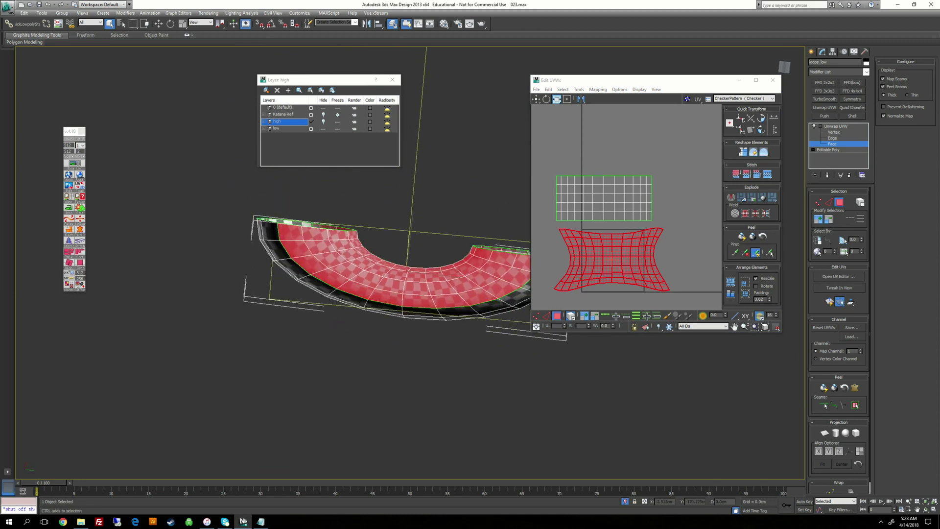
pyautogui.click(743, 152)
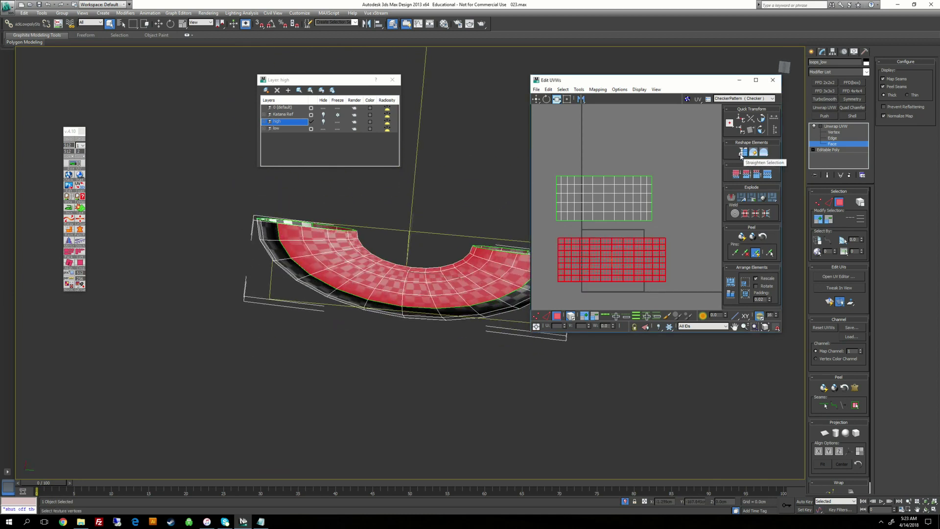
pyautogui.keyDown('alt'); pyautogui.moveTo(441, 272); pyautogui.dragTo(466, 321, button='middle'); pyautogui.keyUp('alt')
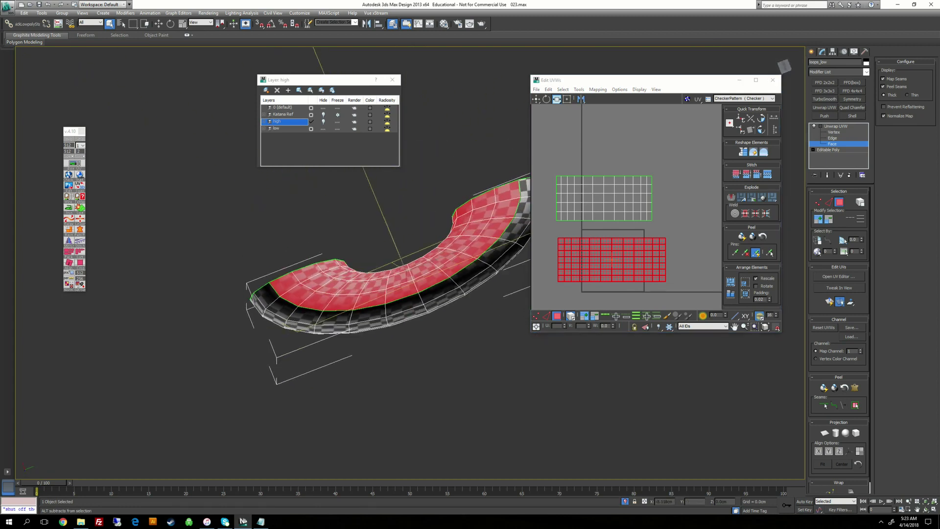
# Narrow the inner shell horizontally to even out its checker squares, keeping it wider than the UV tile.
pyautogui.moveTo(624, 252)
pyautogui.mouseDown()
pyautogui.moveTo(623, 243)
pyautogui.moveTo(624, 291)
pyautogui.moveTo(624, 261)
pyautogui.mouseUp()
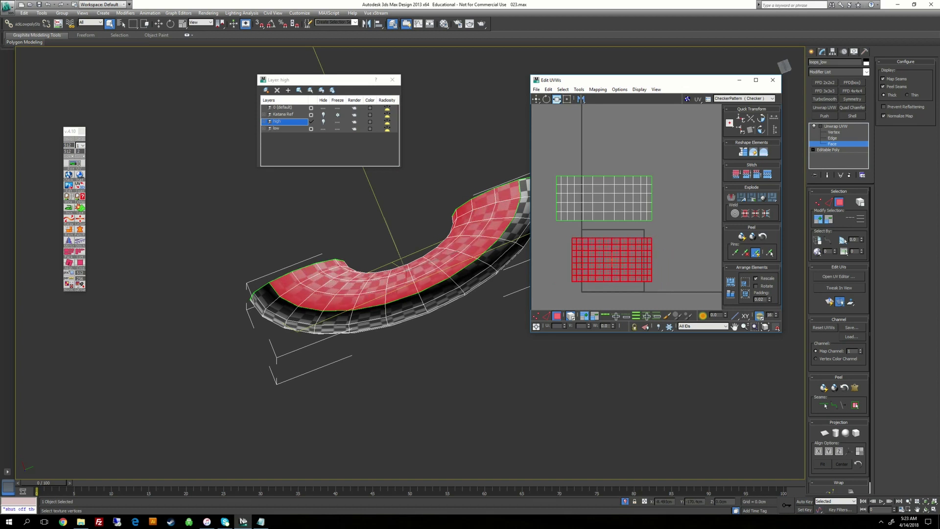
pyautogui.keyDown('alt'); pyautogui.moveTo(401, 314); pyautogui.dragTo(465, 220, button='middle'); pyautogui.keyUp('alt')
pyautogui.scroll(-2, 457, 198)
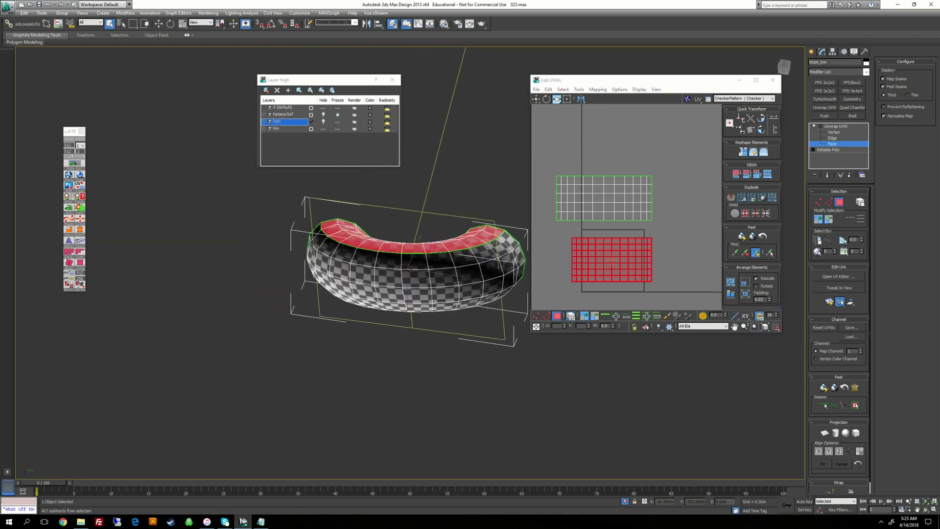
# Select the outer shell and adjust its horizontal scale until the checkers on the loop's outer side look square.
pyautogui.moveTo(698, 238); pyautogui.dragTo(699, 239)
pyautogui.moveTo(608, 185); pyautogui.dragTo(608, 173)
pyautogui.moveTo(455, 254)
pyautogui.keyDown('alt'); pyautogui.mouseDown(button='middle')
pyautogui.moveTo(453, 270)
pyautogui.moveTo(402, 303)
pyautogui.moveTo(391, 298)
pyautogui.moveTo(470, 255)
pyautogui.moveTo(461, 250)
pyautogui.mouseUp(button='middle'); pyautogui.keyUp('alt')
pyautogui.scroll(5, 440, 265)
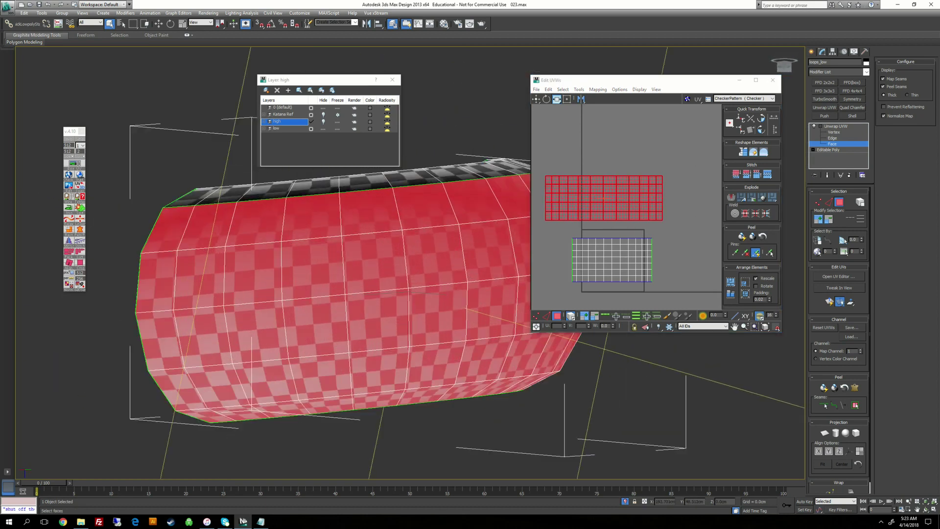
pyautogui.moveTo(607, 197)
pyautogui.mouseDown()
pyautogui.moveTo(606, 219)
pyautogui.moveTo(607, 204)
pyautogui.mouseUp()
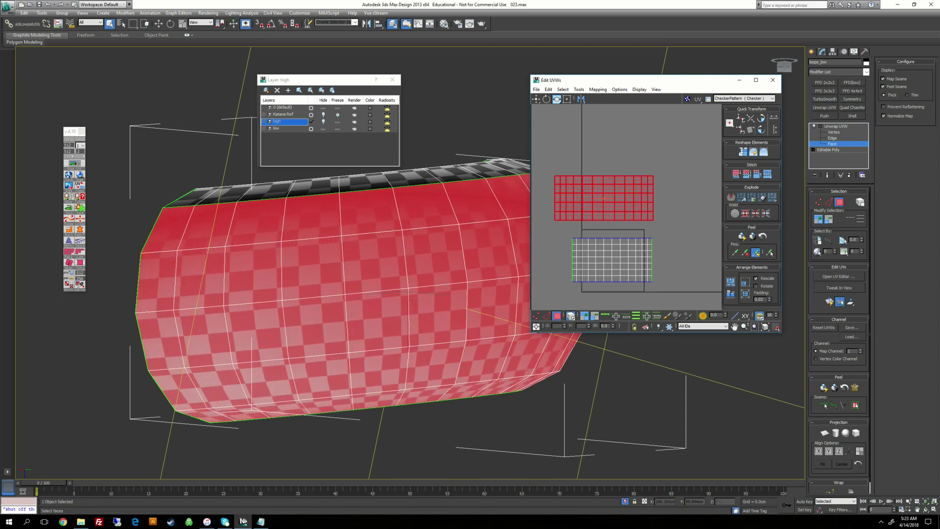
pyautogui.moveTo(626, 199); pyautogui.dragTo(627, 198)
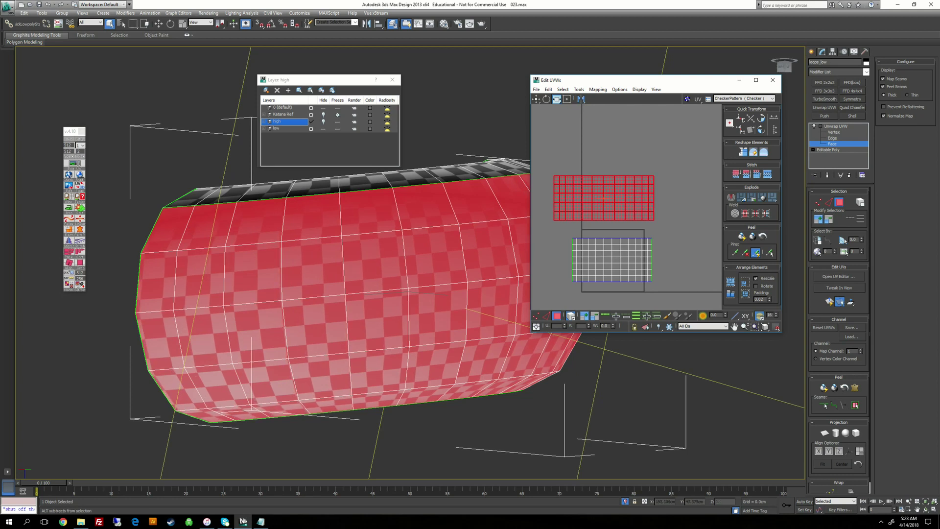
pyautogui.moveTo(627, 198); pyautogui.dragTo(621, 213, button='middle')
pyautogui.keyDown('alt'); pyautogui.moveTo(416, 245); pyautogui.dragTo(367, 245, button='middle'); pyautogui.keyUp('alt')
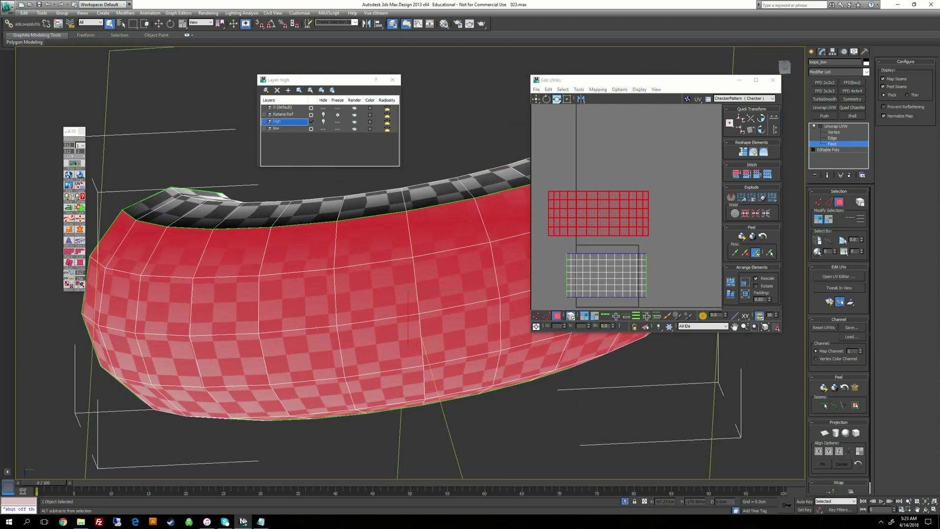
pyautogui.scroll(-5, 407, 289)
pyautogui.keyDown('alt'); pyautogui.moveTo(406, 289); pyautogui.dragTo(504, 286, button='middle'); pyautogui.keyUp('alt')
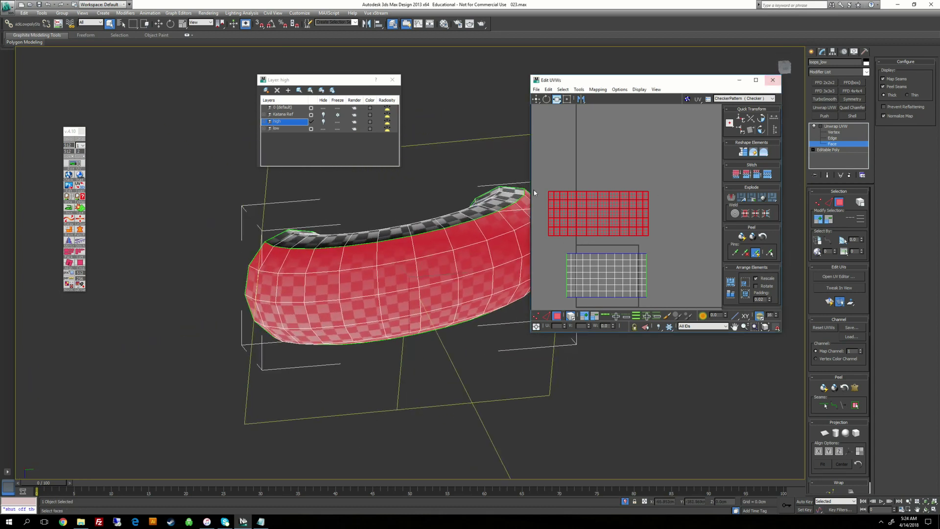
# Convert the unwrapped loop to an Editable Poly.
pyautogui.rightClick(536, 182)
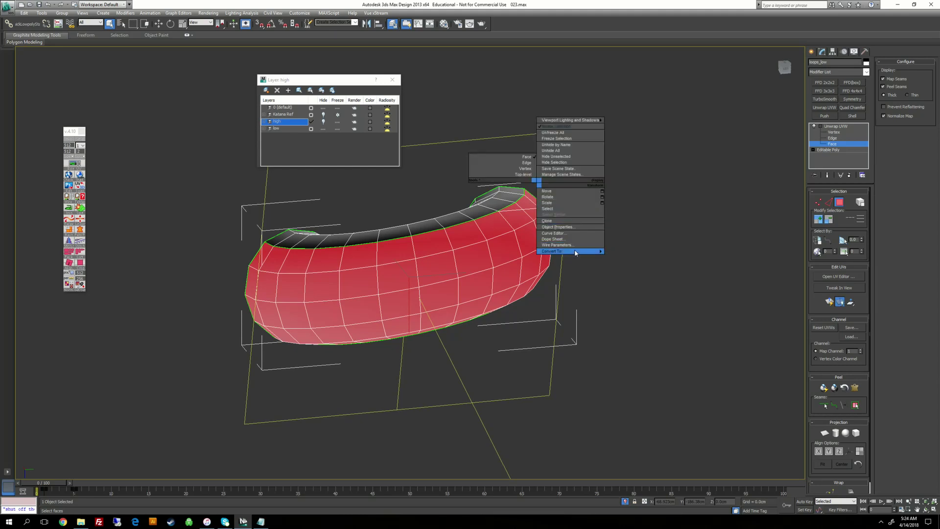
pyautogui.moveTo(576, 252)
pyautogui.click(634, 258)
pyautogui.keyDown('alt'); pyautogui.moveTo(563, 235); pyautogui.dragTo(547, 218, button='middle'); pyautogui.keyUp('alt')
pyautogui.scroll(-3, 547, 218)
pyautogui.rightClick(546, 218)
pyautogui.click(564, 159)
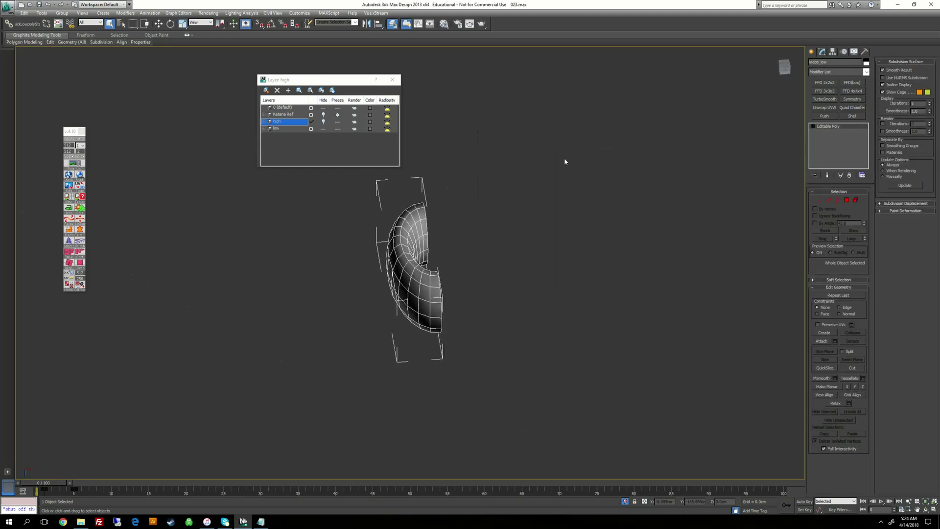
# Bring back the whole handle and isolate the pair of oval rings around the small loops.
pyautogui.click(573, 288)
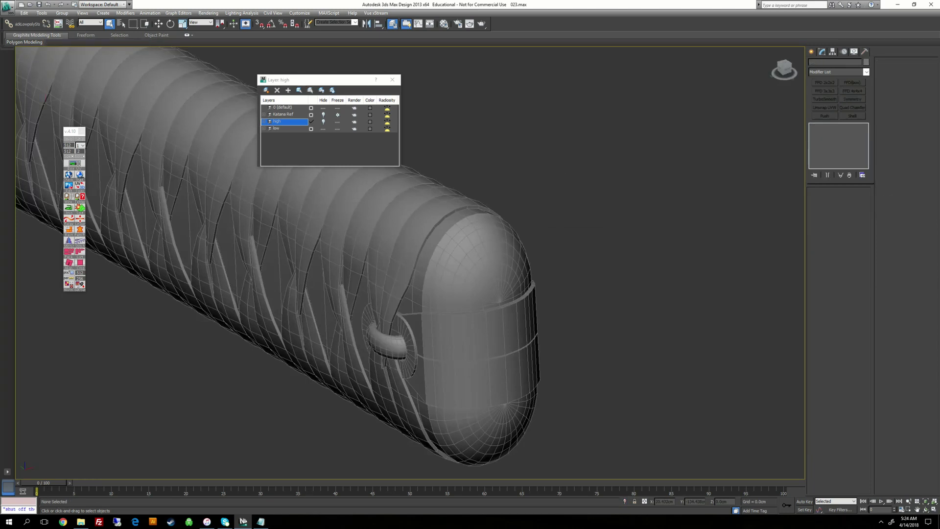
pyautogui.click(411, 364)
pyautogui.keyDown('alt'); pyautogui.moveTo(410, 364); pyautogui.dragTo(465, 349, button='middle'); pyautogui.keyUp('alt')
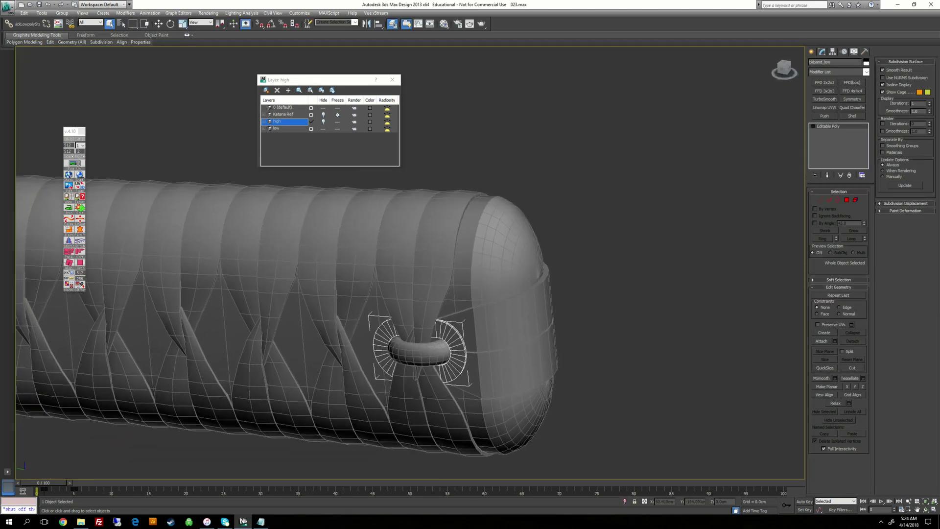
pyautogui.rightClick(598, 257)
pyautogui.click(622, 205)
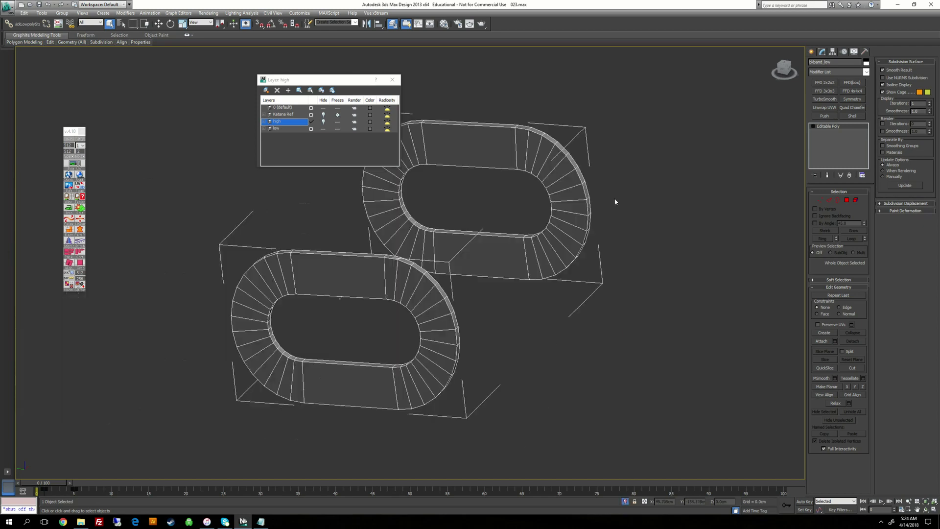
# Detach one of the two oval rings as a separate object using element selection.
pyautogui.keyDown('alt'); pyautogui.moveTo(583, 255); pyautogui.dragTo(426, 275, button='middle'); pyautogui.keyUp('alt')
pyautogui.click(814, 127)
pyautogui.click(835, 156)
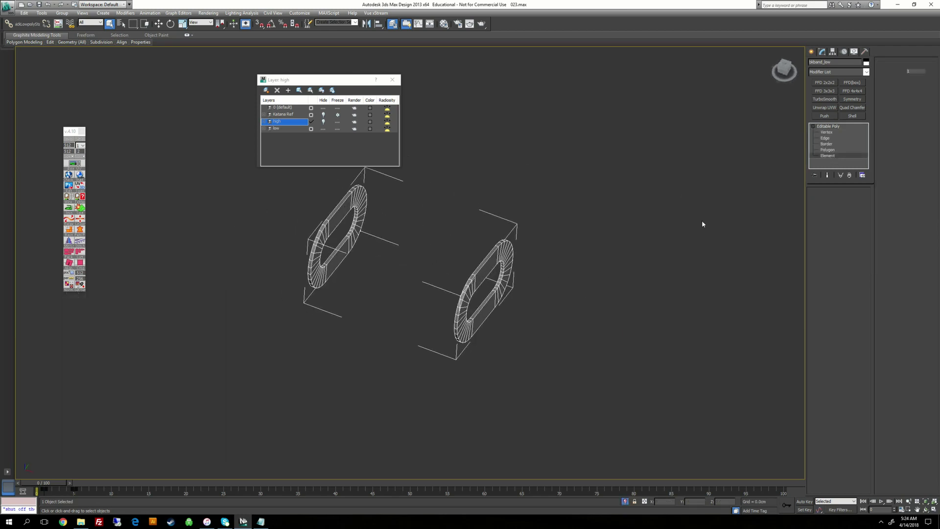
pyautogui.click(497, 294)
pyautogui.keyDown('alt'); pyautogui.moveTo(392, 288); pyautogui.dragTo(422, 257, button='middle'); pyautogui.keyUp('alt')
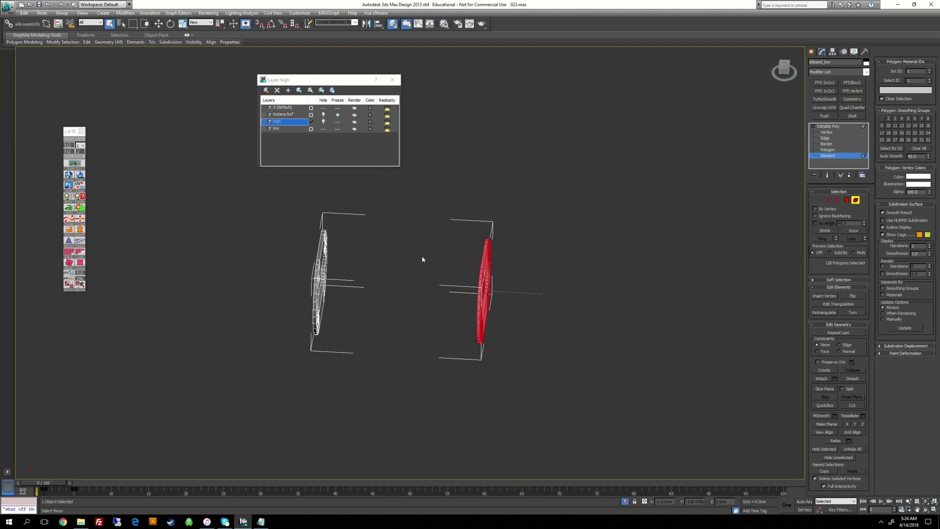
pyautogui.click(853, 379)
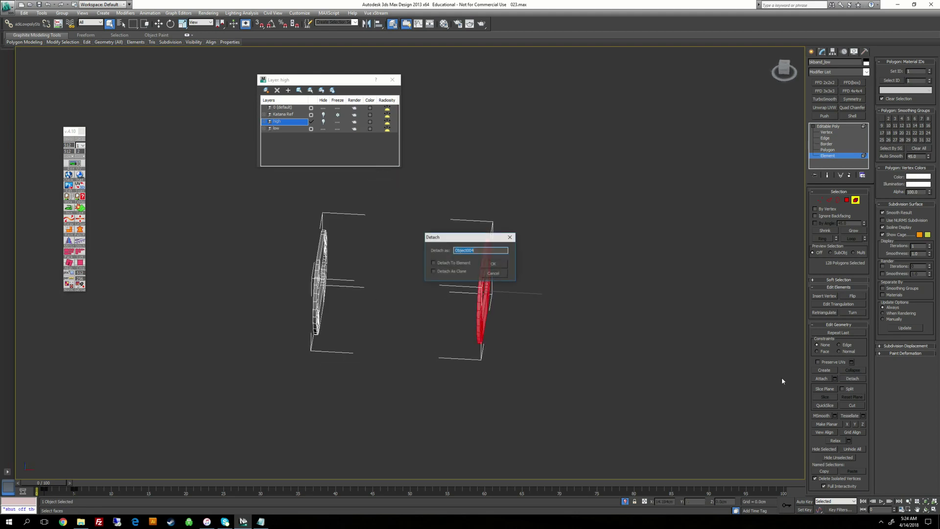
pyautogui.click(497, 264)
# Assign the green mirrored-UV material to the detached oval ring.
pyautogui.press('m')
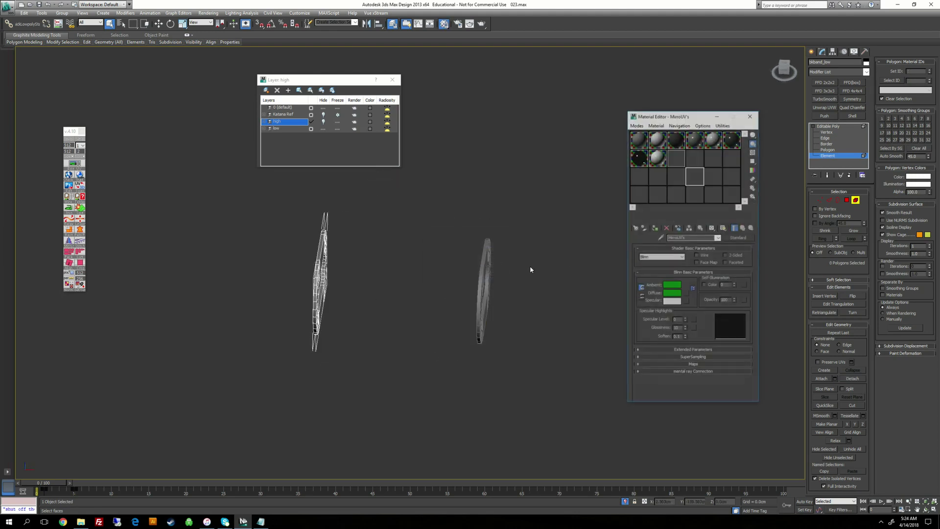
pyautogui.moveTo(491, 263); pyautogui.dragTo(488, 264)
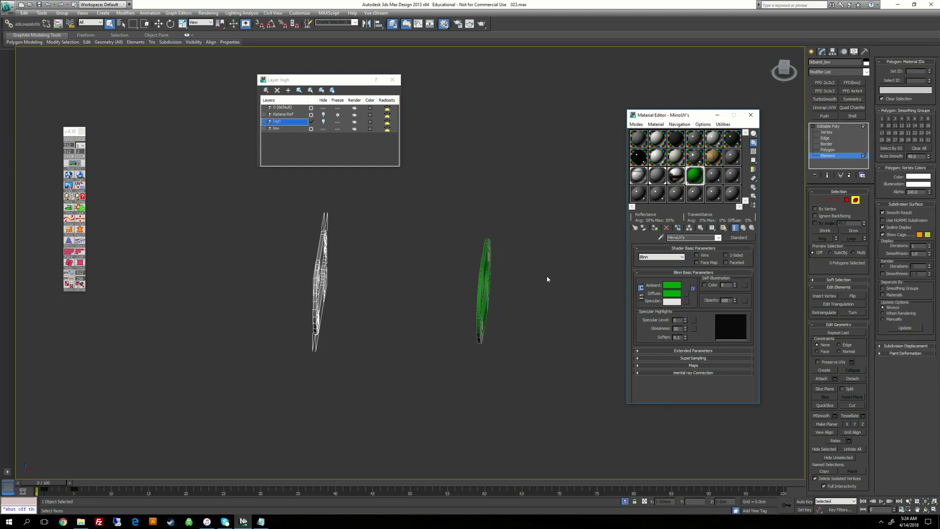
pyautogui.keyDown('alt'); pyautogui.moveTo(547, 277); pyautogui.dragTo(573, 291, button='middle'); pyautogui.keyUp('alt')
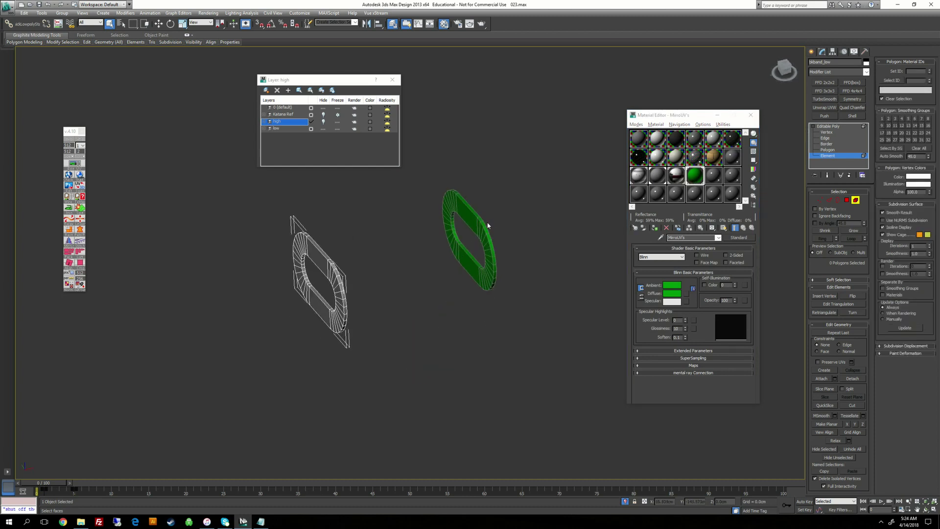
pyautogui.moveTo(487, 226); pyautogui.dragTo(530, 225, button='middle')
pyautogui.click(751, 115)
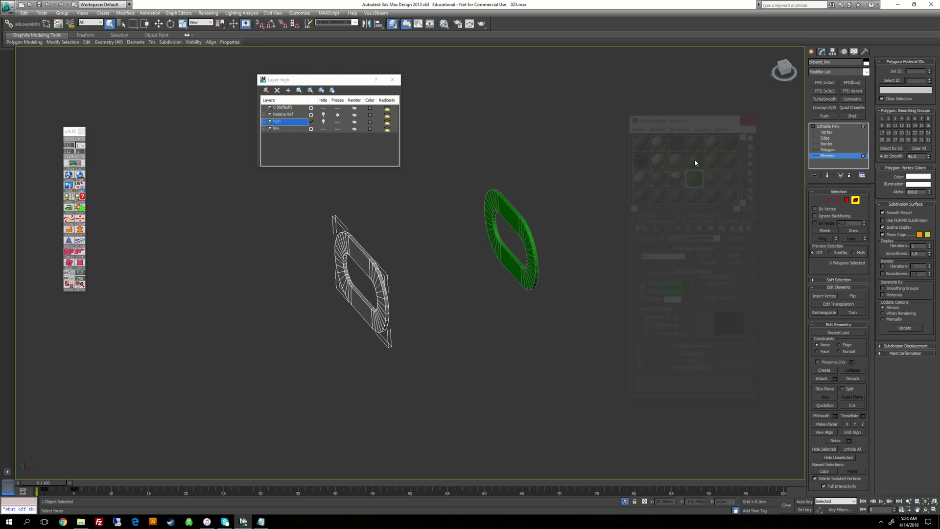
# Delete the flat polygon loop on the remaining ring's side that faces the green ring.
pyautogui.click(371, 263)
pyautogui.keyDown('alt'); pyautogui.moveTo(372, 265); pyautogui.dragTo(458, 274, button='middle'); pyautogui.keyUp('alt')
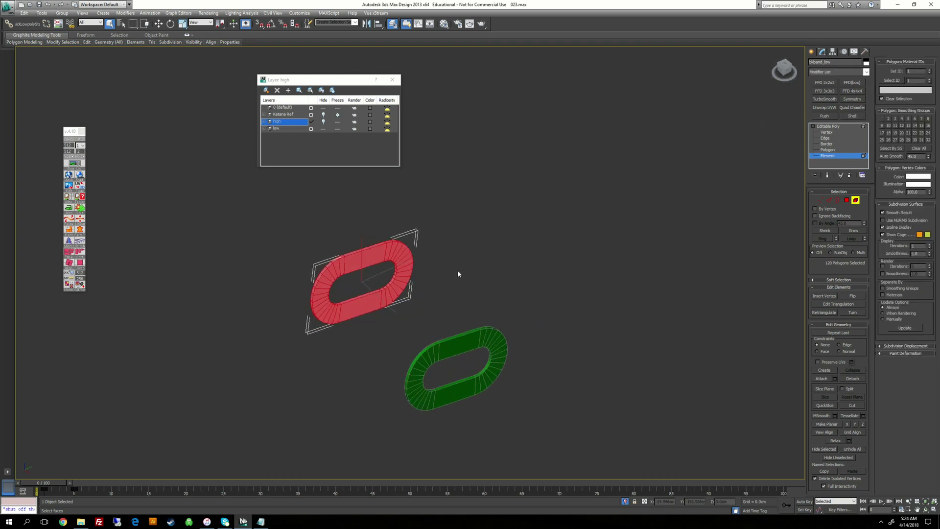
pyautogui.scroll(4, 459, 274)
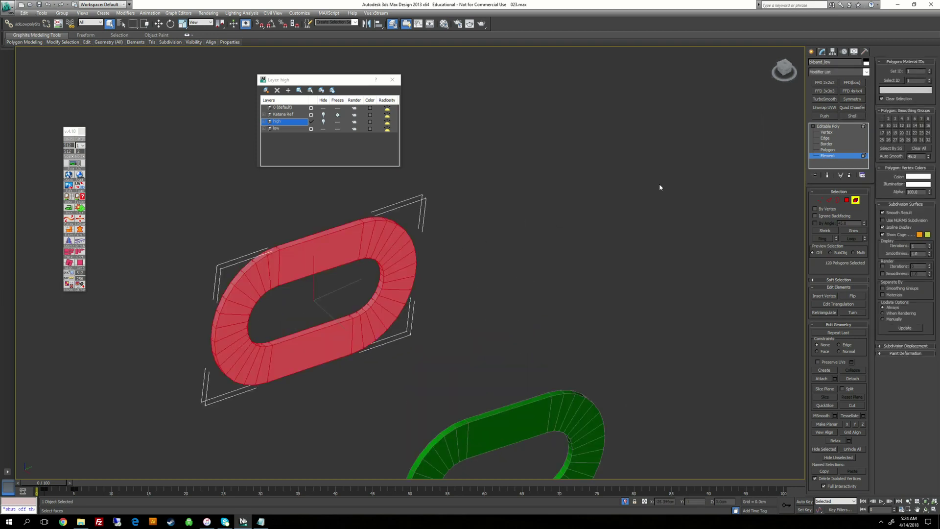
pyautogui.click(826, 145)
pyautogui.click(829, 151)
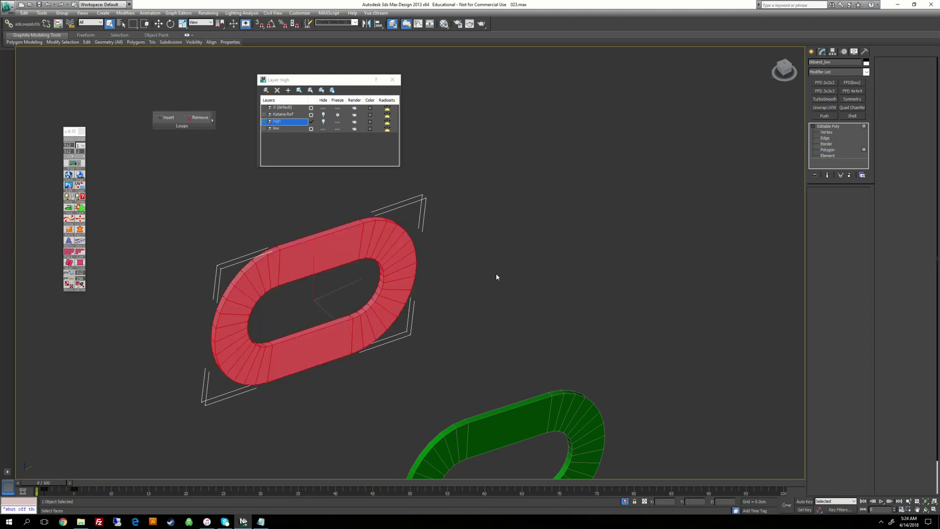
pyautogui.click(368, 240)
pyautogui.keyDown('shift'); pyautogui.click(377, 240); pyautogui.keyUp('shift')
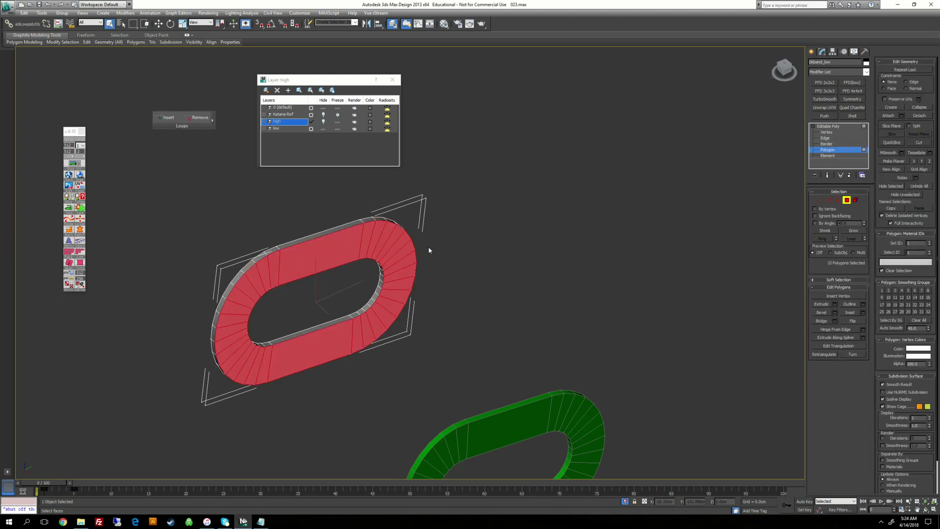
pyautogui.press('Delete')
pyautogui.keyDown('alt'); pyautogui.moveTo(440, 299); pyautogui.dragTo(570, 306, button='middle'); pyautogui.keyUp('alt')
pyautogui.click(836, 128)
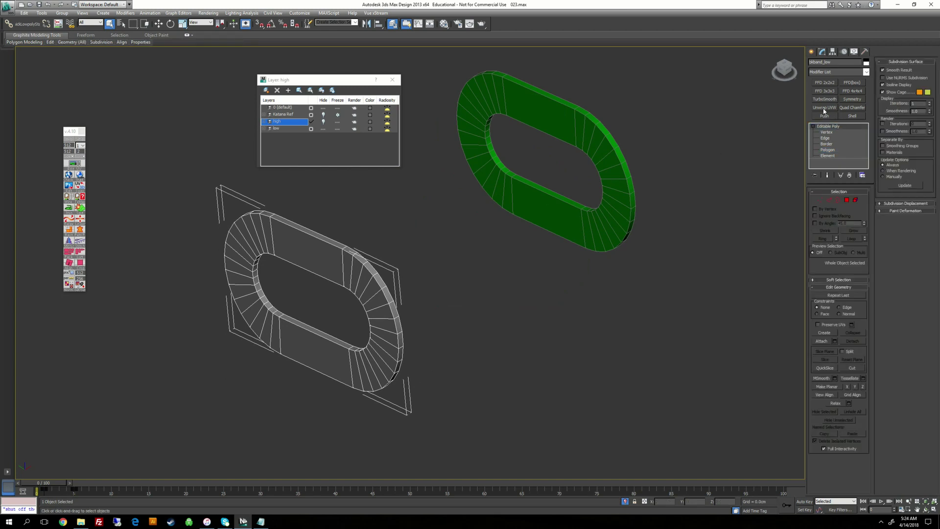
pyautogui.click(825, 108)
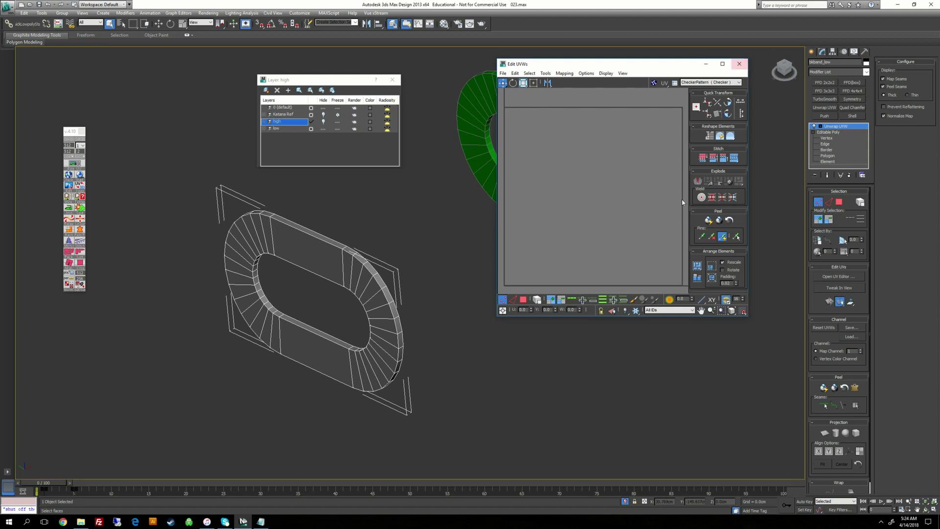
pyautogui.rightClick(447, 230)
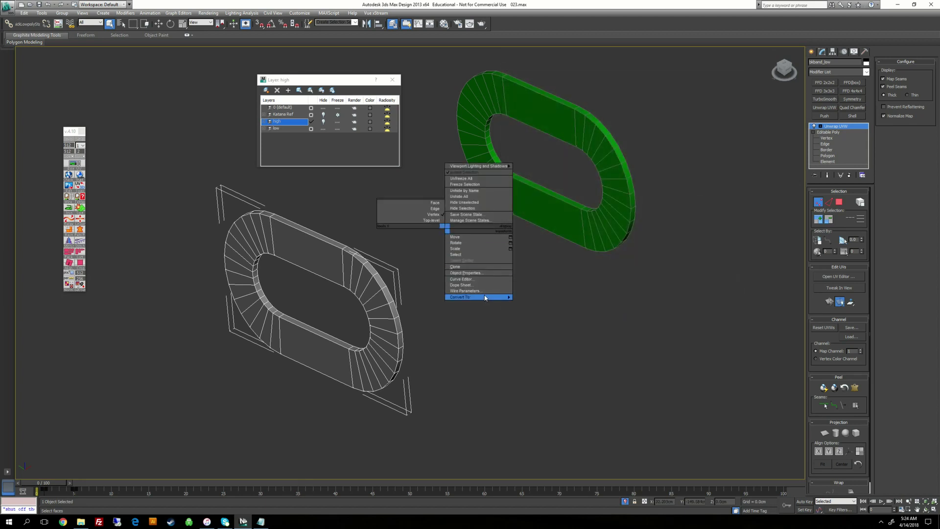
pyautogui.moveTo(486, 298)
pyautogui.click(542, 302)
# Reset the remaining ring's transform with Reset XForm and collapse it to an Editable Poly.
pyautogui.click(865, 51)
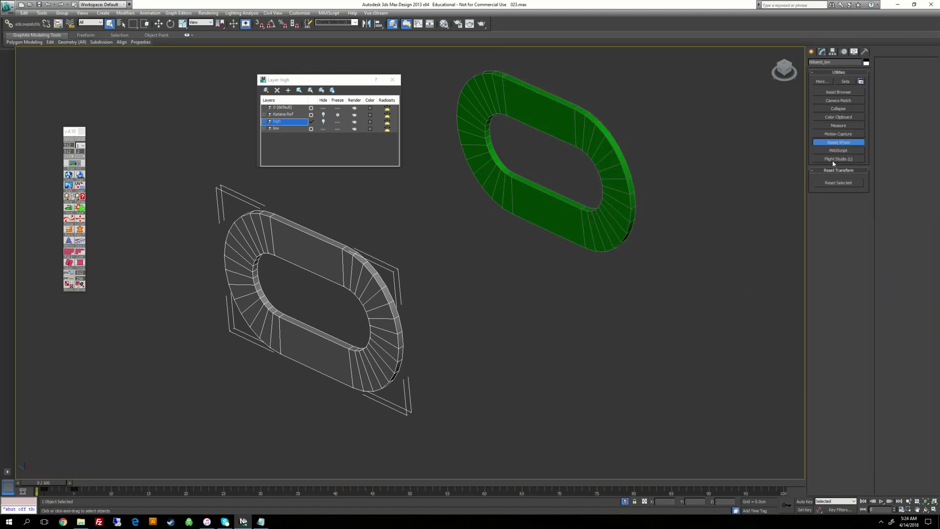
pyautogui.click(837, 183)
pyautogui.rightClick(536, 266)
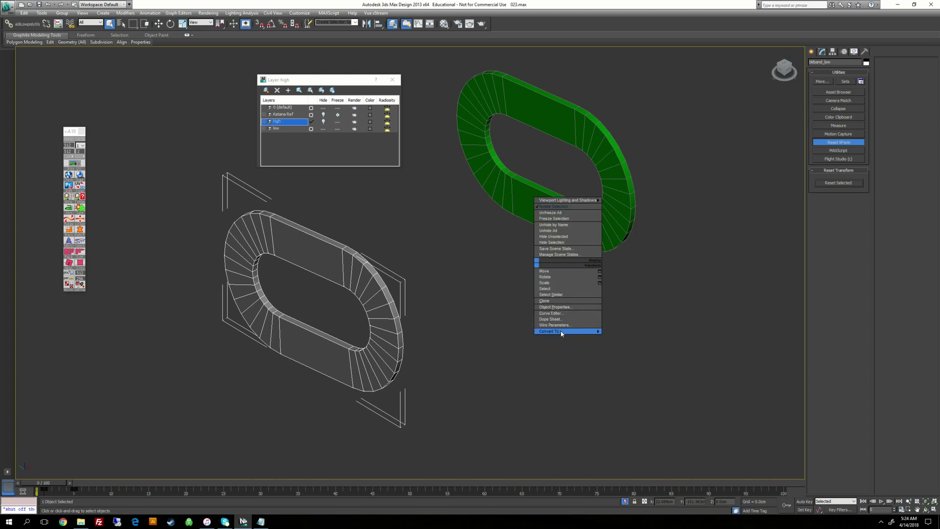
pyautogui.click(643, 338)
# Apply Unwrap UVW to the ring and run Flatten Mapping on all its faces.
pyautogui.click(829, 108)
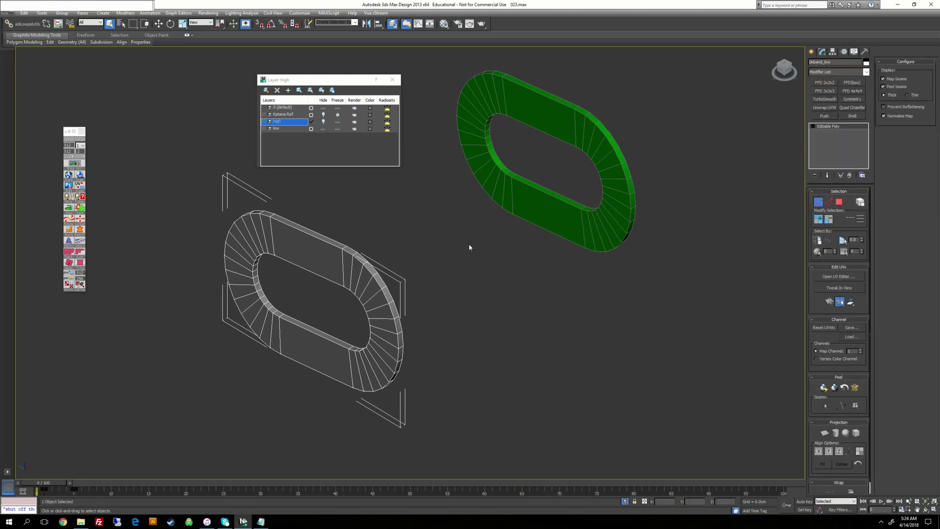
pyautogui.scroll(-2, 595, 186)
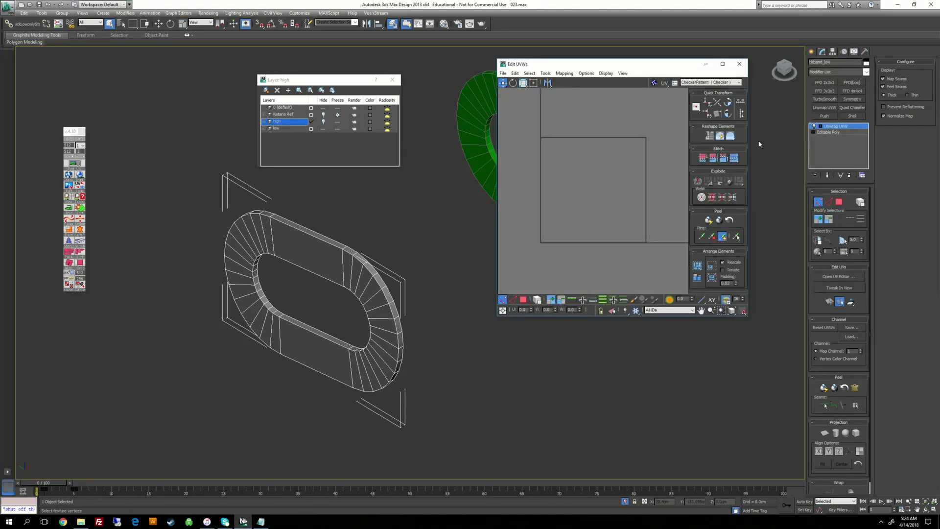
pyautogui.click(822, 126)
pyautogui.click(833, 143)
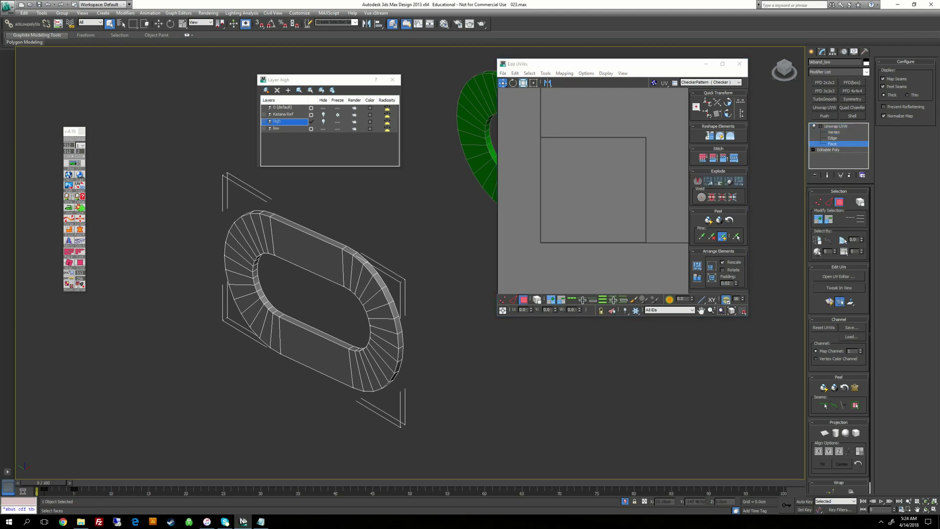
pyautogui.scroll(-3, 245, 214)
pyautogui.moveTo(466, 391); pyautogui.dragTo(465, 392)
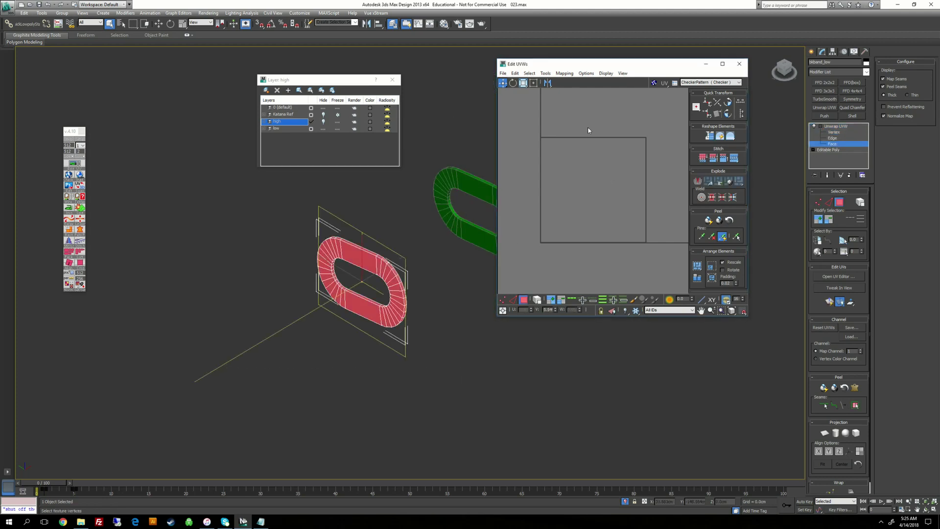
pyautogui.click(564, 73)
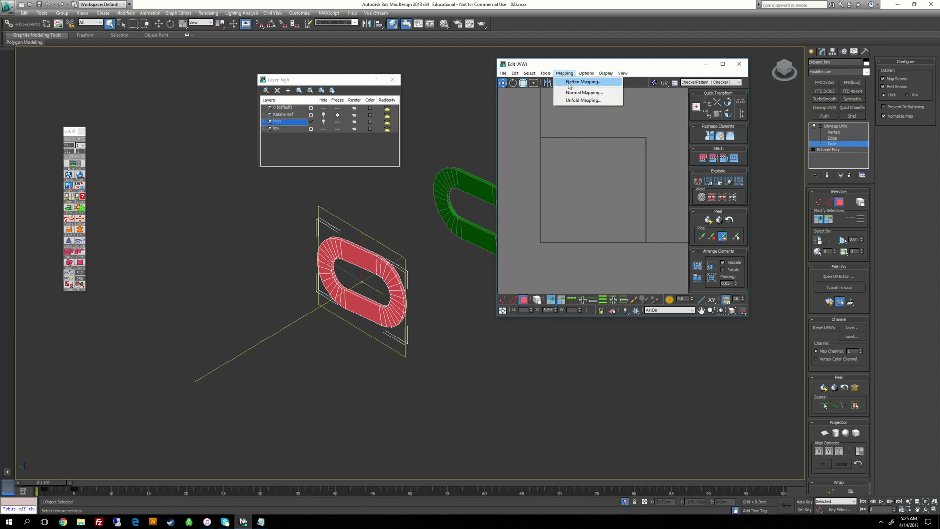
pyautogui.click(569, 82)
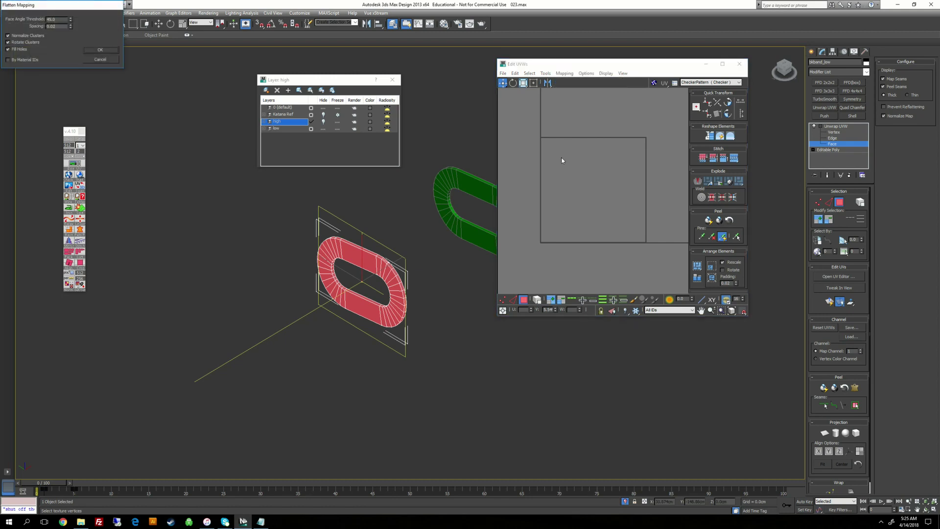
pyautogui.click(100, 50)
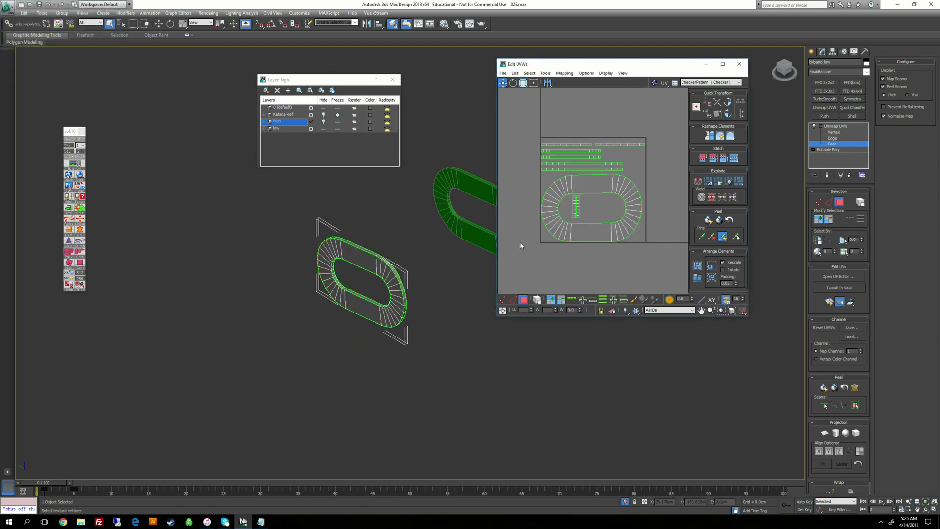
# Turn off the edged-faces display so that only the UV seams are drawn on the ring.
pyautogui.moveTo(385, 240)
pyautogui.keyDown('alt'); pyautogui.mouseDown(button='middle')
pyautogui.moveTo(406, 234)
pyautogui.moveTo(387, 230)
pyautogui.mouseUp(button='middle'); pyautogui.keyUp('alt')
pyautogui.scroll(3, 387, 230)
pyautogui.scroll(3, 386, 230)
pyautogui.keyDown('alt'); pyautogui.moveTo(292, 239); pyautogui.dragTo(458, 238, button='middle'); pyautogui.keyUp('alt')
pyautogui.press('F4')
pyautogui.moveTo(457, 239); pyautogui.dragTo(509, 215, button='middle')
pyautogui.scroll(3, 509, 215)
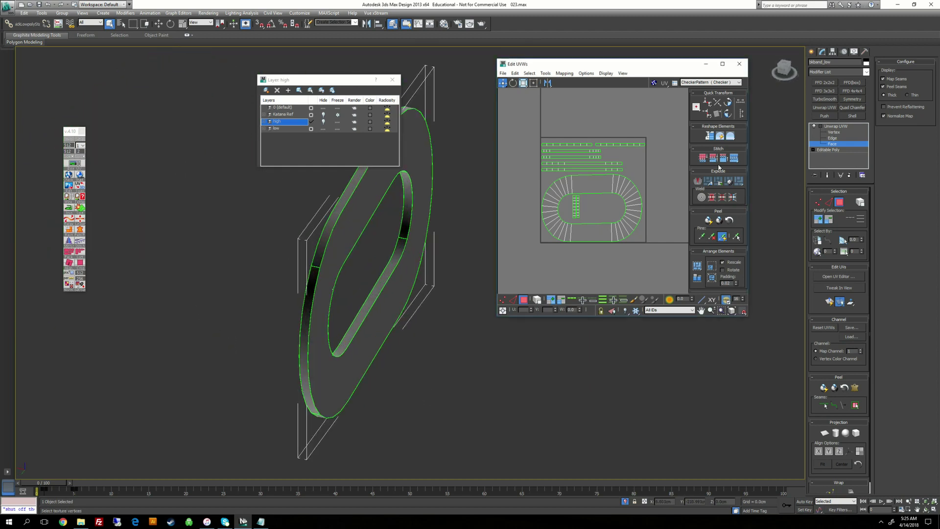
# Stitch the UV seam edges across the ring's outer rim to join its pieces into one strip.
pyautogui.click(833, 138)
pyautogui.moveTo(291, 289); pyautogui.dragTo(332, 295, button='middle')
pyautogui.scroll(3, 348, 278)
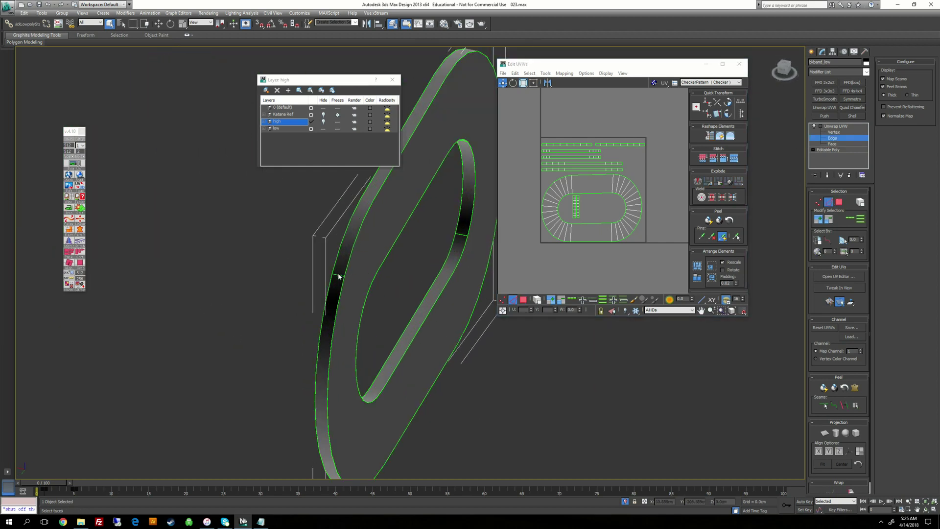
pyautogui.press('s')
pyautogui.moveTo(392, 290)
pyautogui.keyDown('alt'); pyautogui.mouseDown(button='middle')
pyautogui.moveTo(499, 290)
pyautogui.moveTo(392, 274)
pyautogui.mouseUp(button='middle'); pyautogui.keyUp('alt')
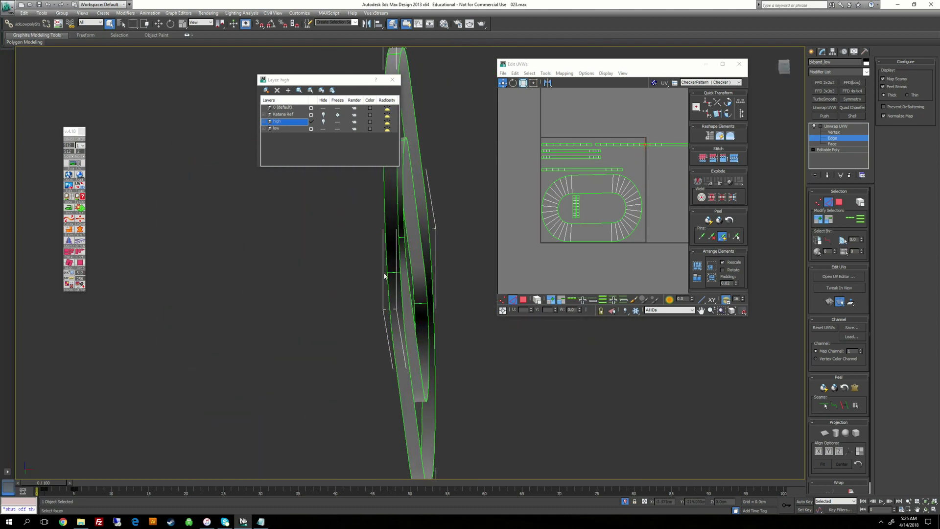
pyautogui.click(394, 273)
pyautogui.press('s')
pyautogui.keyDown('alt'); pyautogui.moveTo(418, 211); pyautogui.dragTo(492, 357, button='middle'); pyautogui.keyUp('alt')
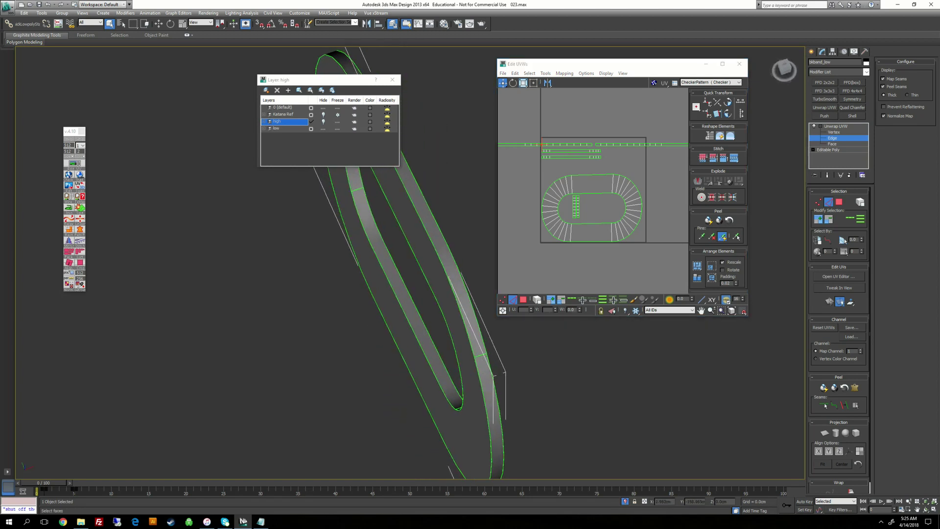
pyautogui.press('s')
# Stitch the UV seam edges across the rim inside the ring's opening.
pyautogui.keyDown('alt'); pyautogui.moveTo(459, 264); pyautogui.dragTo(497, 282, button='middle'); pyautogui.keyUp('alt')
pyautogui.moveTo(391, 284); pyautogui.dragTo(404, 261, button='middle')
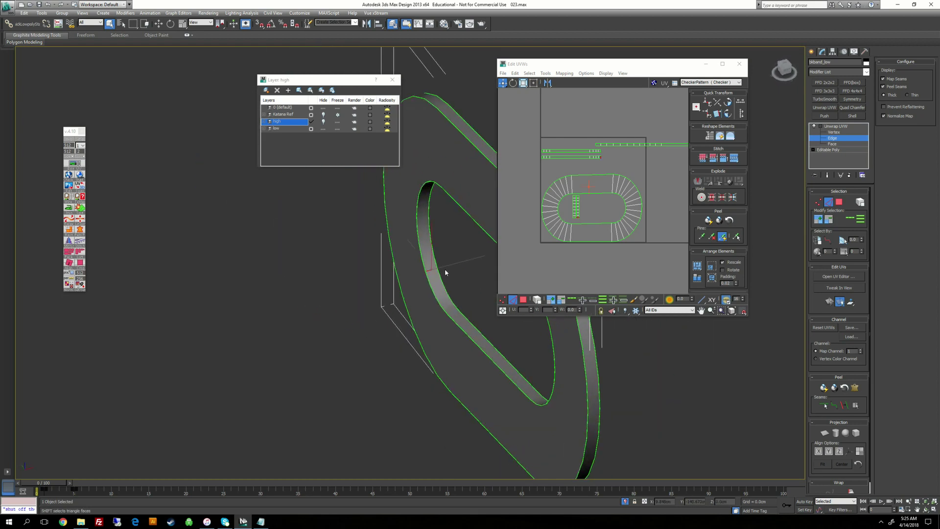
pyautogui.press('s')
pyautogui.keyDown('alt'); pyautogui.moveTo(446, 271); pyautogui.dragTo(505, 228, button='middle'); pyautogui.keyUp('alt')
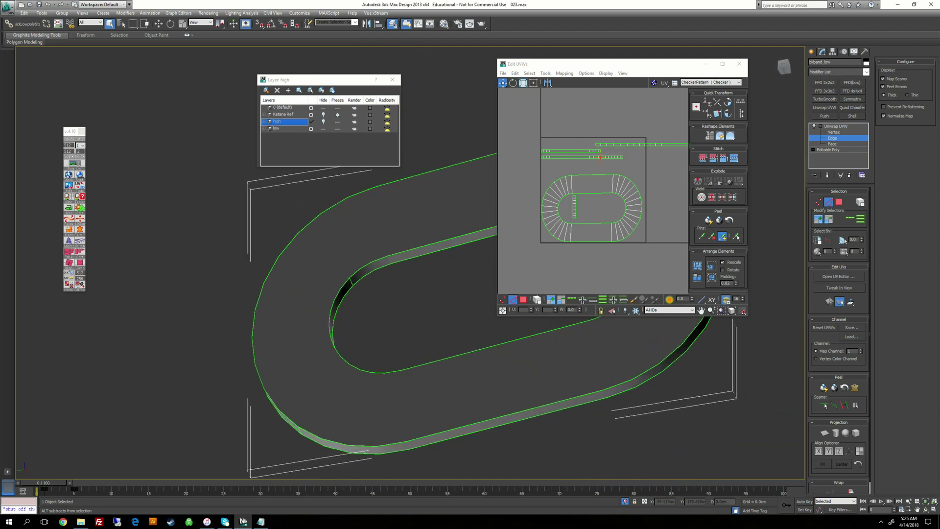
pyautogui.click(351, 281)
pyautogui.press('s')
pyautogui.moveTo(607, 196); pyautogui.dragTo(531, 200, button='middle')
pyautogui.scroll(-3, 532, 200)
pyautogui.scroll(2, 587, 209)
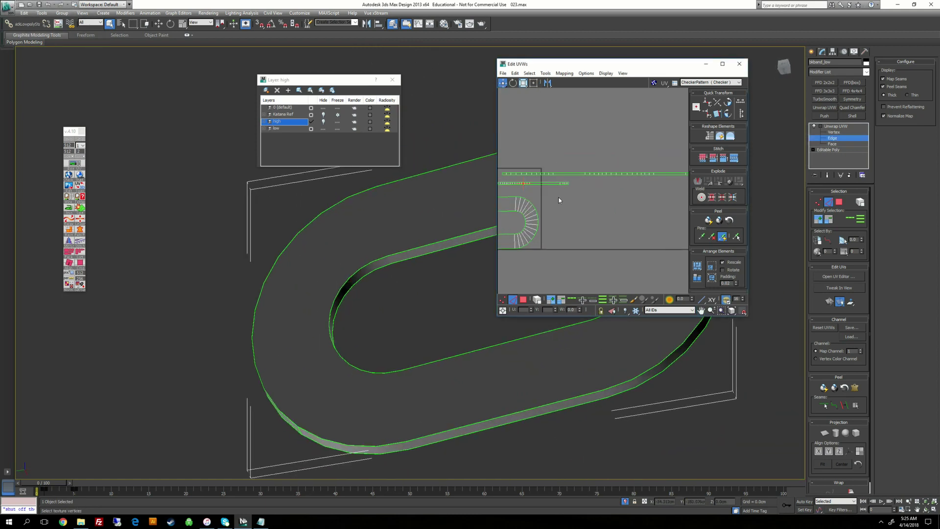
pyautogui.scroll(-1, 578, 197)
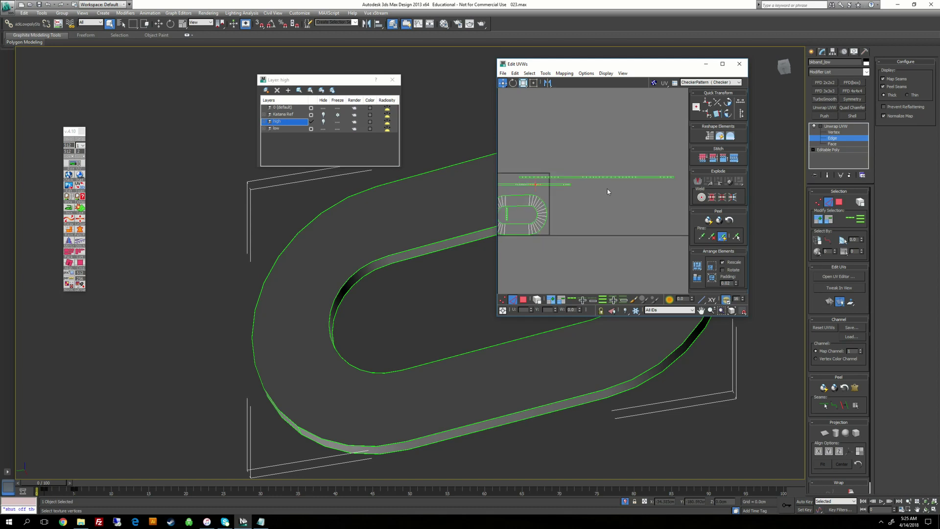
pyautogui.click(833, 144)
pyautogui.scroll(-1, 612, 189)
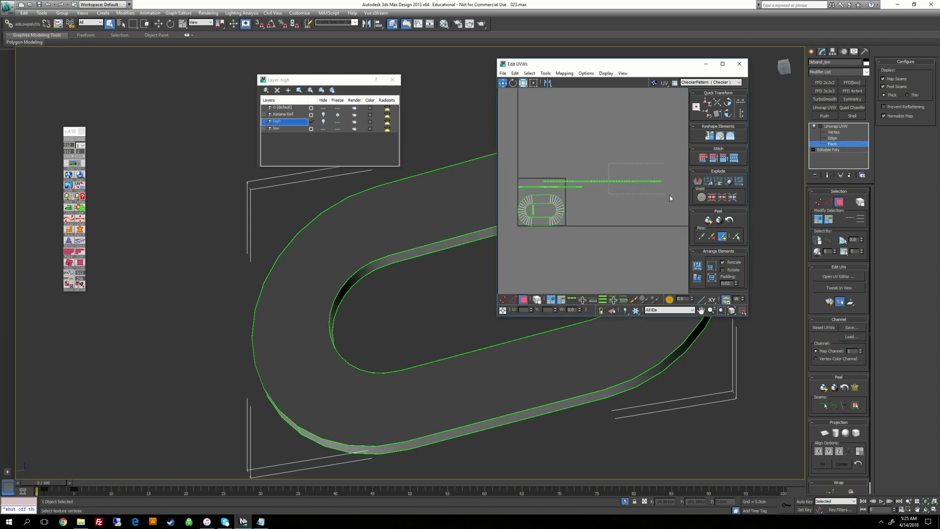
pyautogui.moveTo(670, 198); pyautogui.dragTo(673, 199)
pyautogui.click(586, 148)
# Try picking a cross edge on the ring's outer rim, where the curve meets the straight side, as the long strip's split point.
pyautogui.keyDown('alt'); pyautogui.moveTo(436, 337); pyautogui.dragTo(446, 301, button='middle'); pyautogui.keyUp('alt')
pyautogui.click(833, 138)
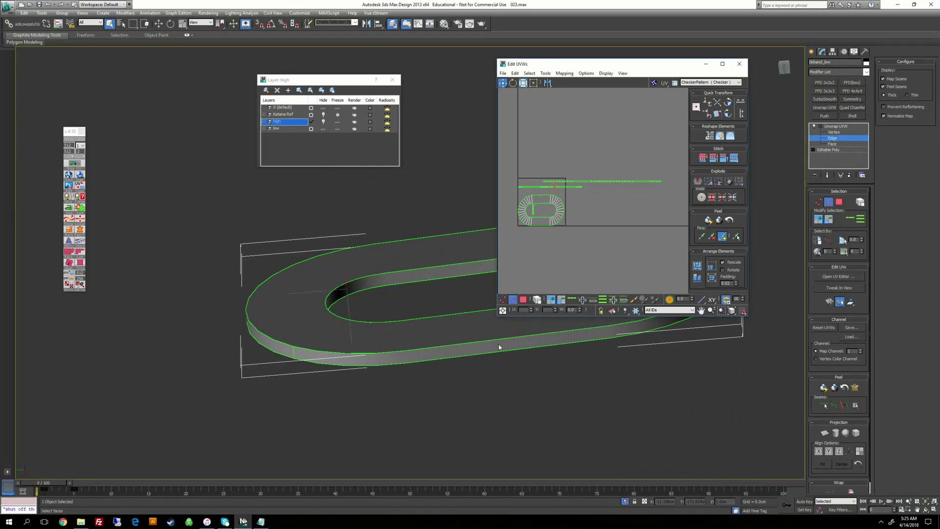
pyautogui.moveTo(501, 356); pyautogui.dragTo(260, 311, button='middle')
pyautogui.scroll(-2, 287, 301)
pyautogui.scroll(2, 286, 300)
pyautogui.click(161, 319)
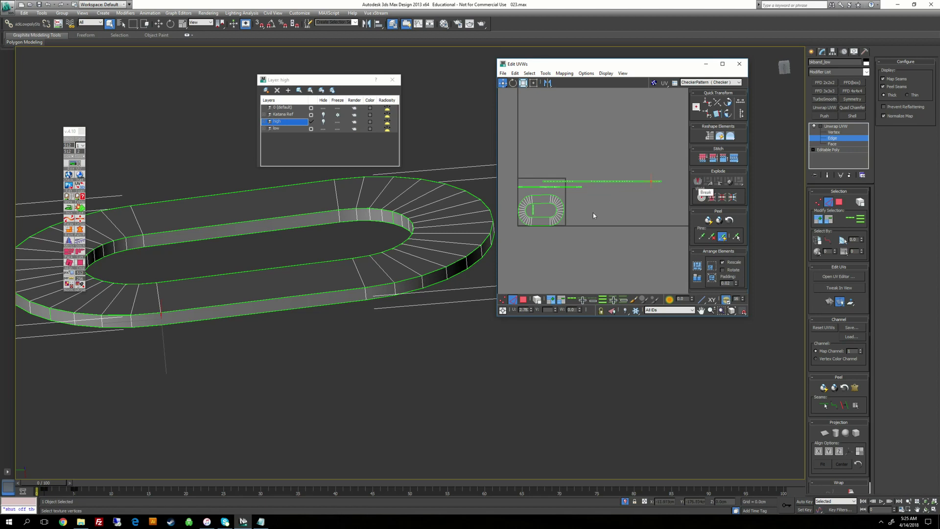
# Select the faces in the right half of the long outer-rim UV strip and break them off.
pyautogui.keyDown('alt'); pyautogui.moveTo(346, 269); pyautogui.dragTo(343, 296, button='middle'); pyautogui.keyUp('alt')
pyautogui.press('3')
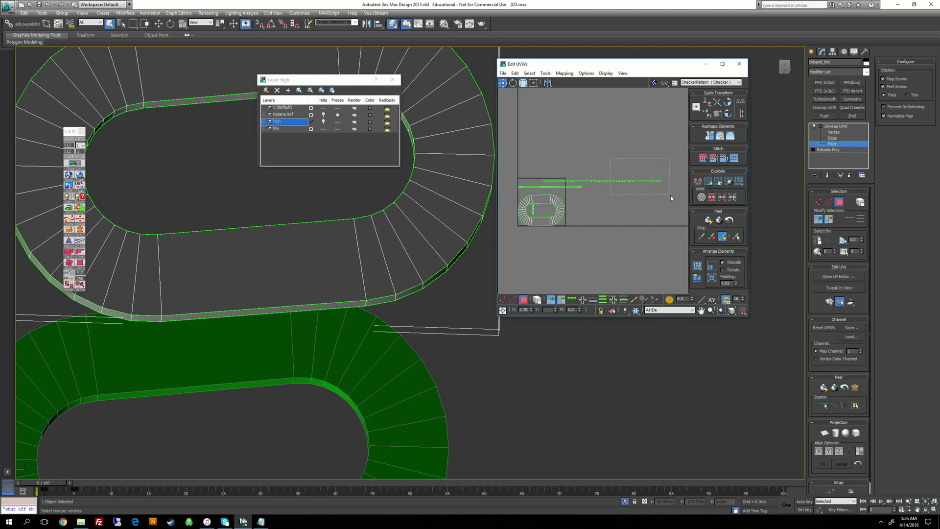
pyautogui.moveTo(671, 195); pyautogui.dragTo(663, 195)
pyautogui.click(609, 163)
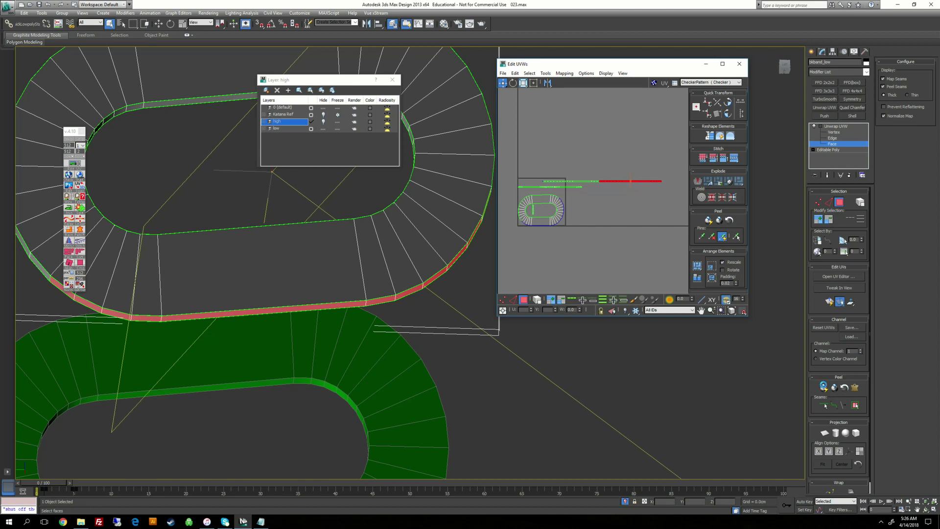
pyautogui.click(700, 181)
pyautogui.click(608, 158)
pyautogui.click(630, 181)
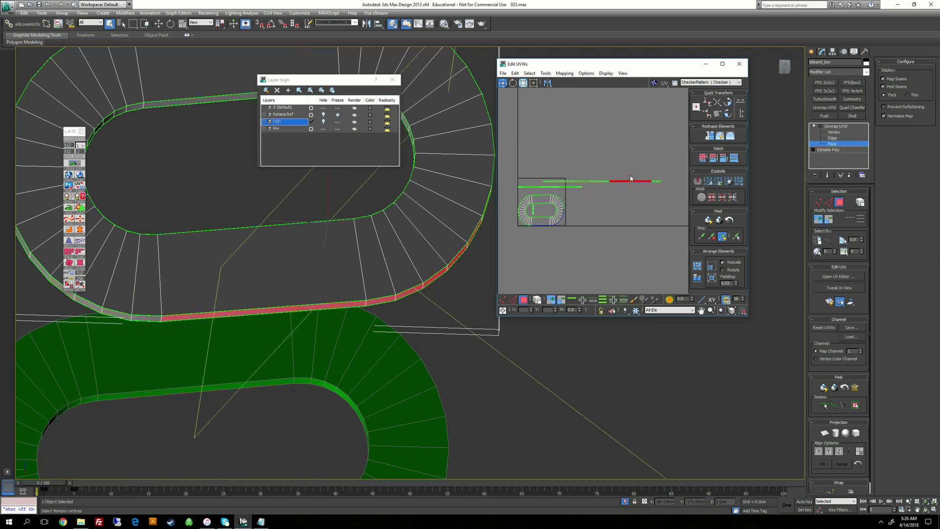
# With whole-element selection on, move the detached outer-rim half left so it lies just above the remaining half.
pyautogui.click(537, 299)
pyautogui.click(646, 182)
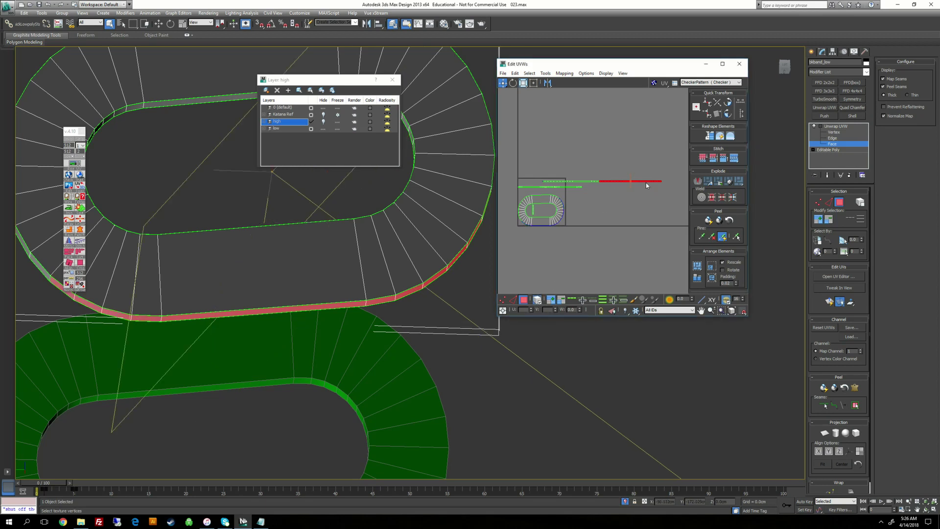
pyautogui.moveTo(639, 181); pyautogui.dragTo(583, 177)
pyautogui.click(607, 223)
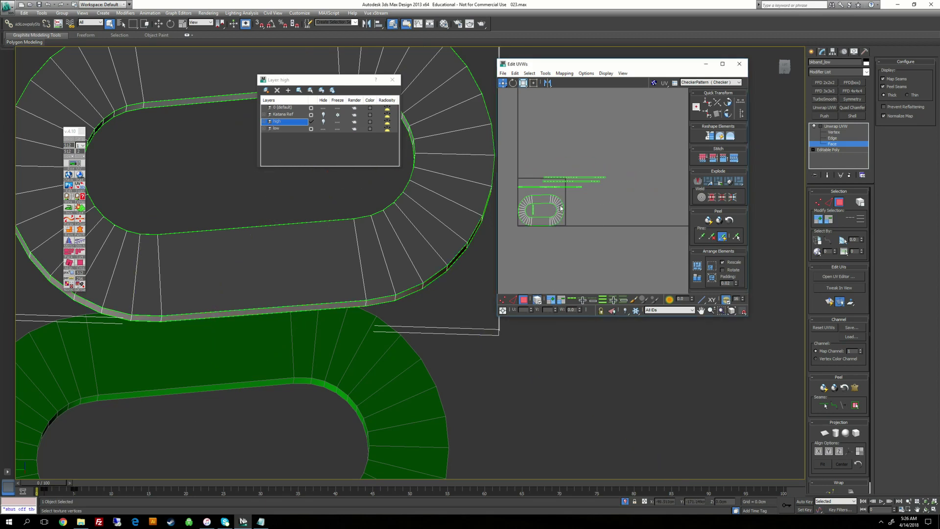
# Select the faces in the right half of the opening's UV strip and break them off.
pyautogui.scroll(3, 561, 206)
pyautogui.moveTo(544, 181); pyautogui.dragTo(620, 189, button='middle')
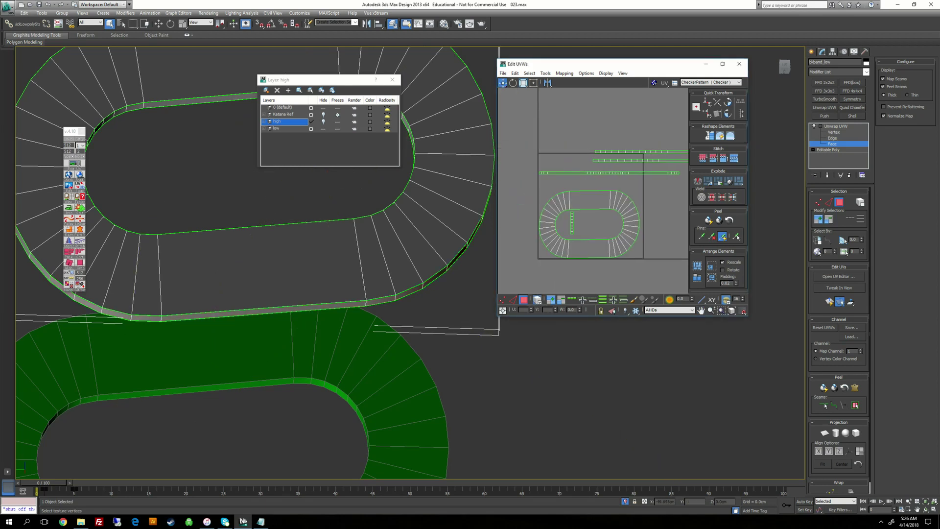
pyautogui.click(615, 173)
pyautogui.click(637, 187)
pyautogui.scroll(-3, 599, 222)
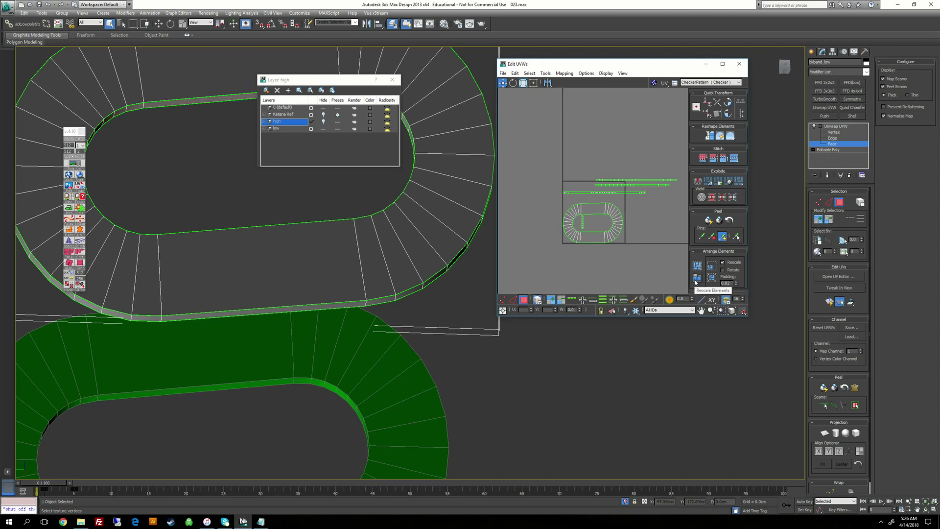
pyautogui.scroll(3, 597, 201)
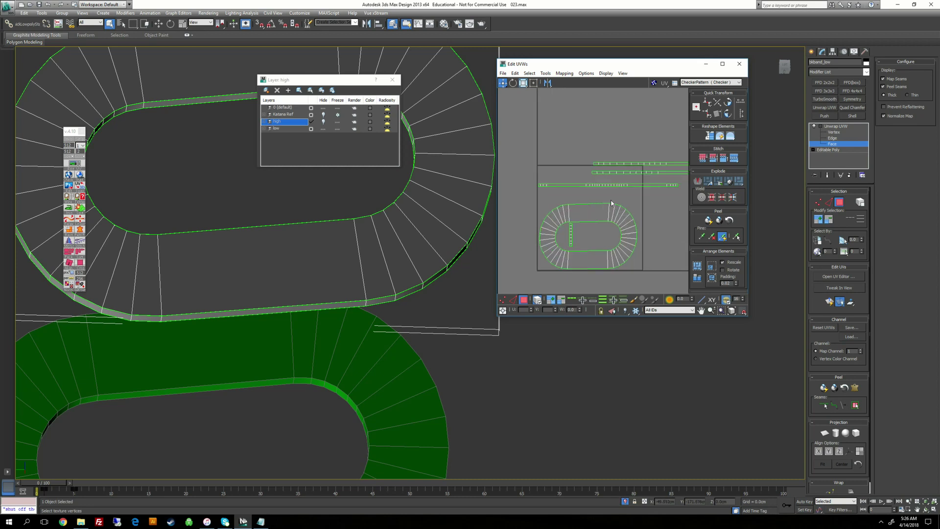
pyautogui.moveTo(681, 195); pyautogui.dragTo(681, 194)
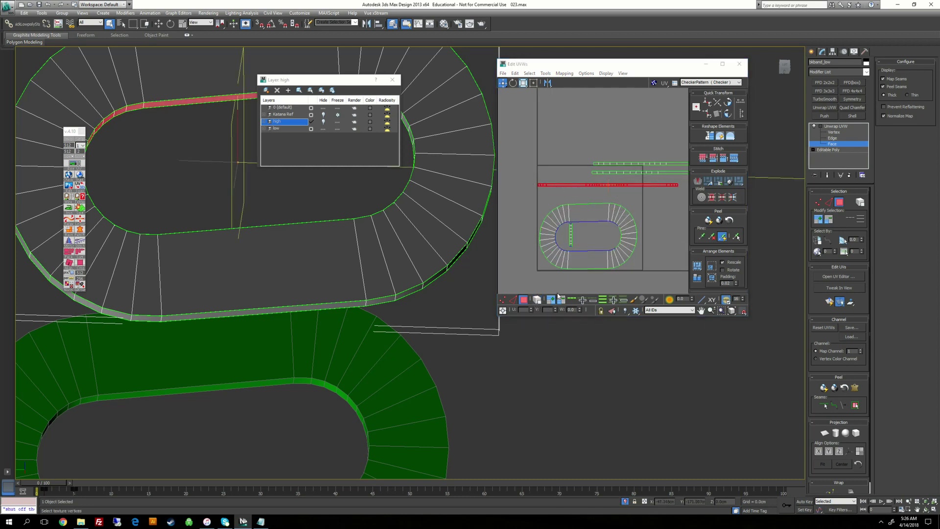
pyautogui.moveTo(614, 182); pyautogui.dragTo(610, 180)
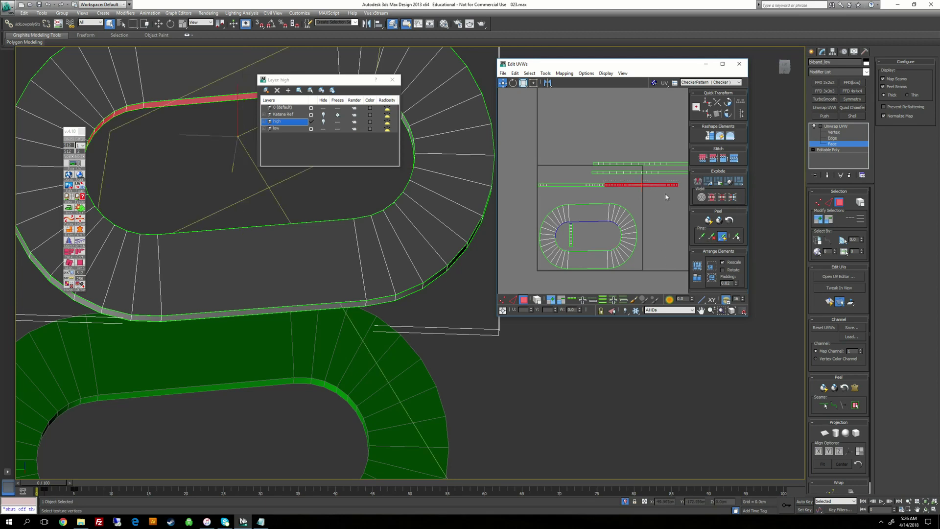
pyautogui.click(640, 181)
pyautogui.click(640, 183)
# Select the detached half of the opening's strip as a whole element and place it below the other half.
pyautogui.click(537, 299)
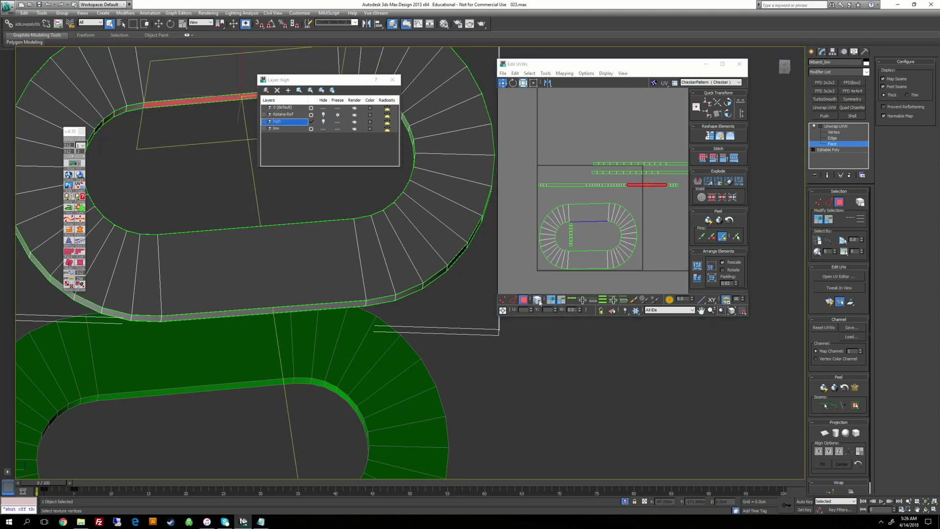
pyautogui.click(637, 184)
pyautogui.moveTo(636, 185); pyautogui.dragTo(565, 192)
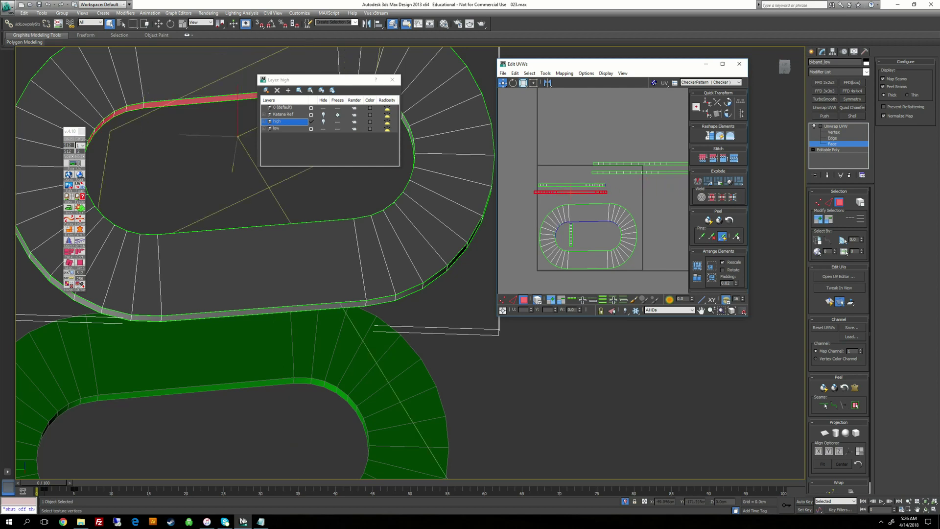
# Stitch the end edges of the opening's UV pieces, including the small leftover strip, to form one continuous strip.
pyautogui.click(575, 240)
pyautogui.click(571, 241)
pyautogui.keyDown('alt'); pyautogui.moveTo(384, 200); pyautogui.dragTo(402, 230, button='middle'); pyautogui.keyUp('alt')
pyautogui.click(621, 192)
pyautogui.scroll(2, 621, 192)
pyautogui.click(833, 139)
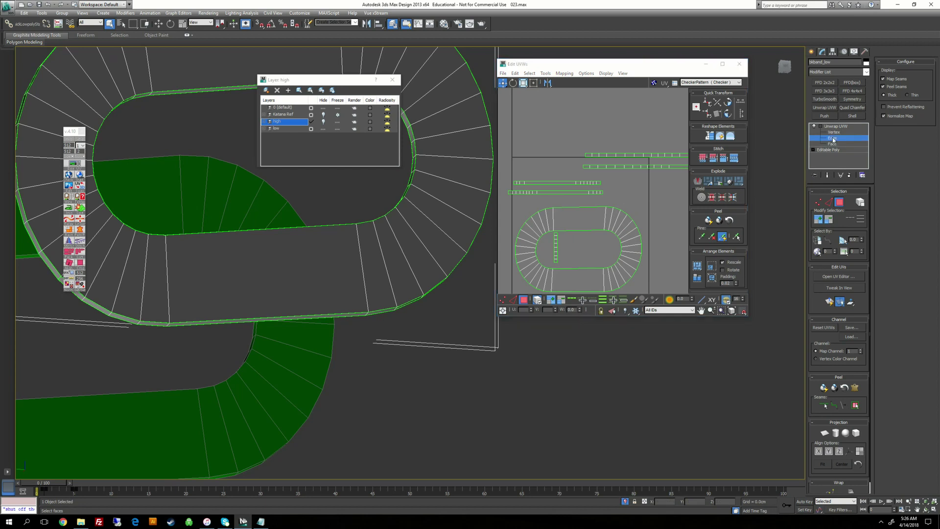
pyautogui.scroll(3, 613, 201)
pyautogui.click(595, 186)
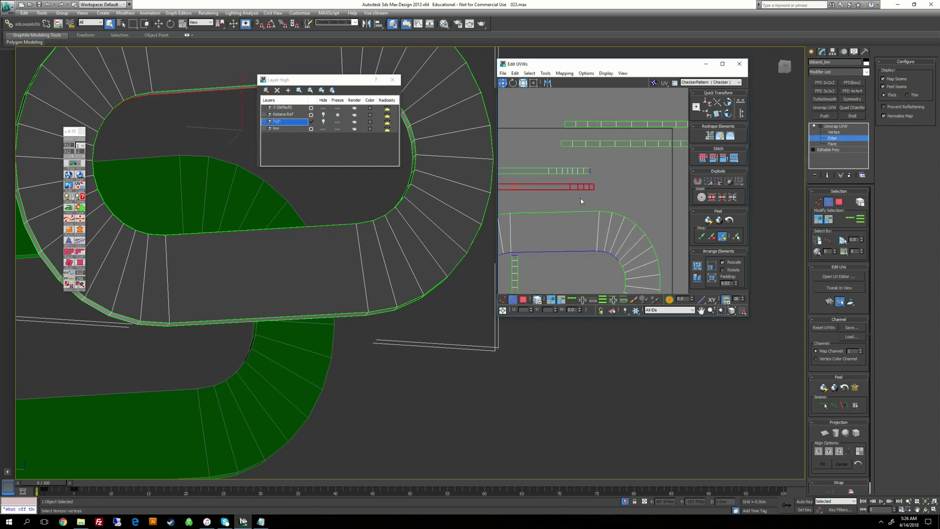
pyautogui.click(537, 301)
pyautogui.click(616, 187)
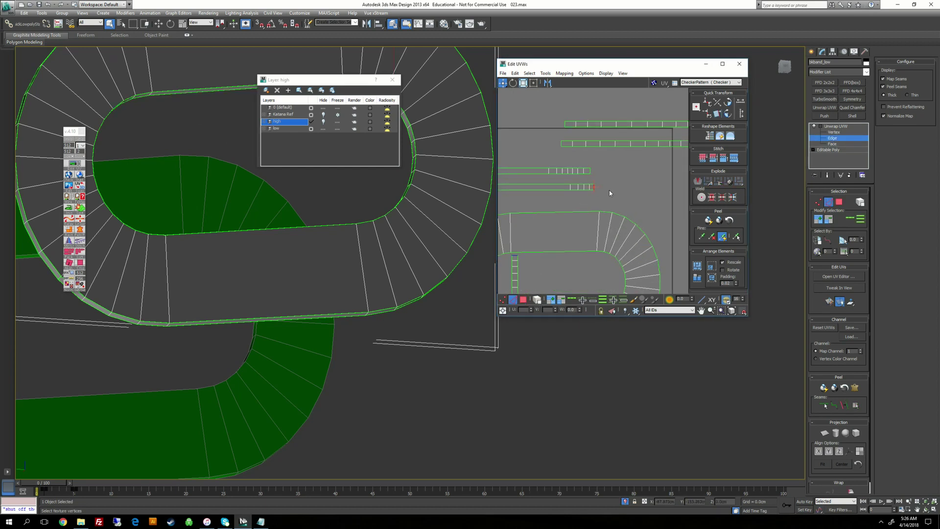
pyautogui.press('s')
pyautogui.scroll(-5, 589, 171)
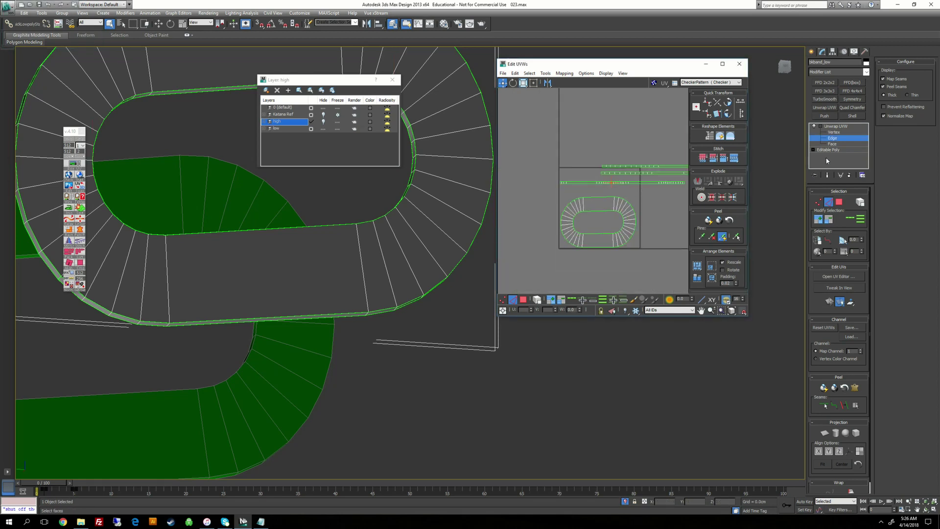
# Select the right half of the rejoined opening strip's faces and break it away from the rest.
pyautogui.click(833, 144)
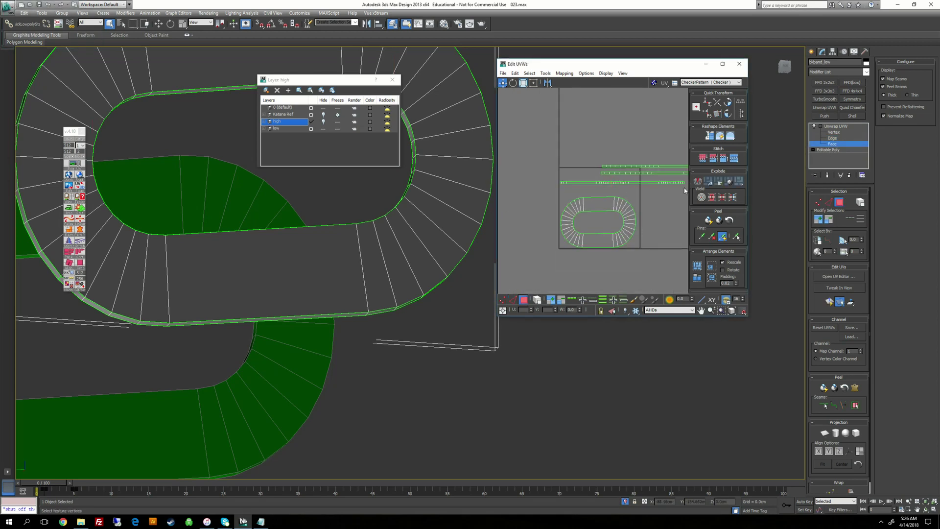
pyautogui.moveTo(672, 188); pyautogui.dragTo(644, 190, button='middle')
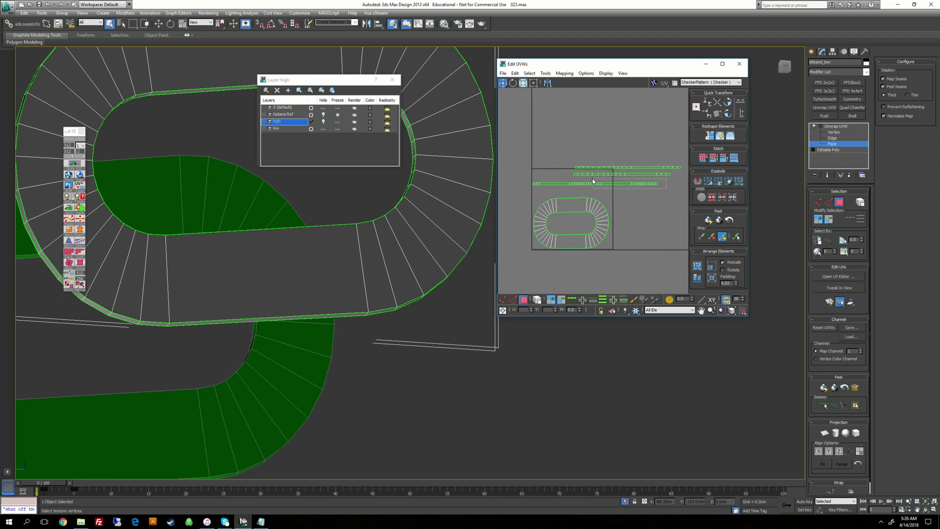
pyautogui.moveTo(595, 179); pyautogui.dragTo(594, 179)
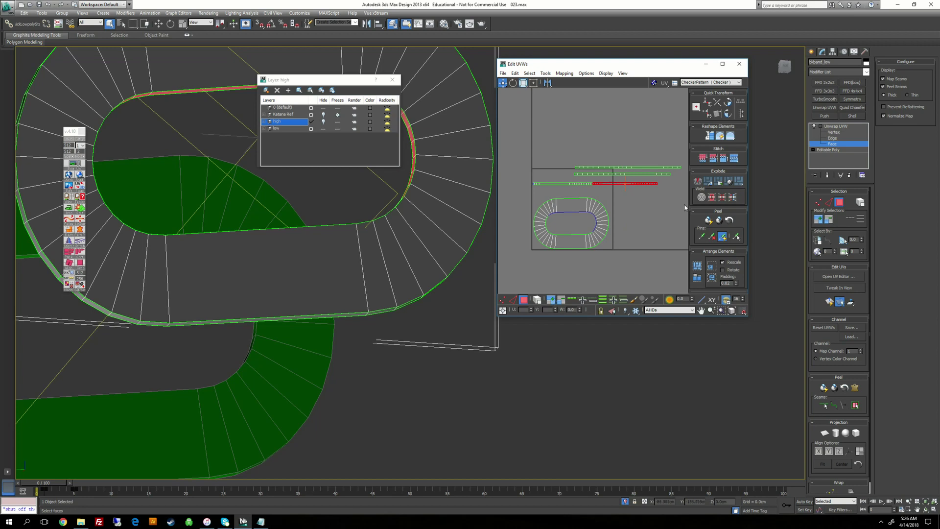
pyautogui.moveTo(638, 196); pyautogui.dragTo(621, 178)
# Move the detached half of the opening's strip as a whole element to just beneath its counterpart, above the ring shell.
pyautogui.click(538, 301)
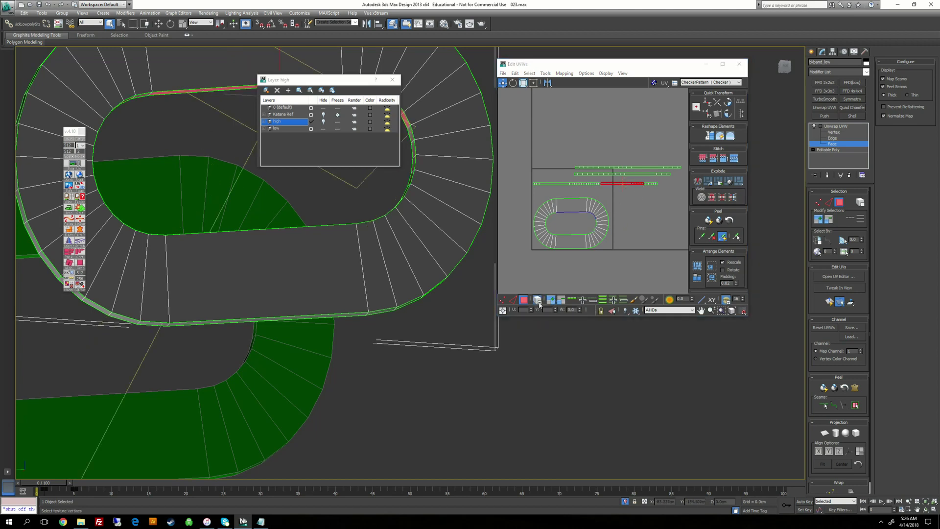
pyautogui.click(623, 183)
pyautogui.moveTo(623, 184); pyautogui.dragTo(567, 191)
pyautogui.click(622, 204)
# Show the CheckerPattern texture on the ring and examine its faces and rims for stretching.
pyautogui.scroll(-2, 623, 231)
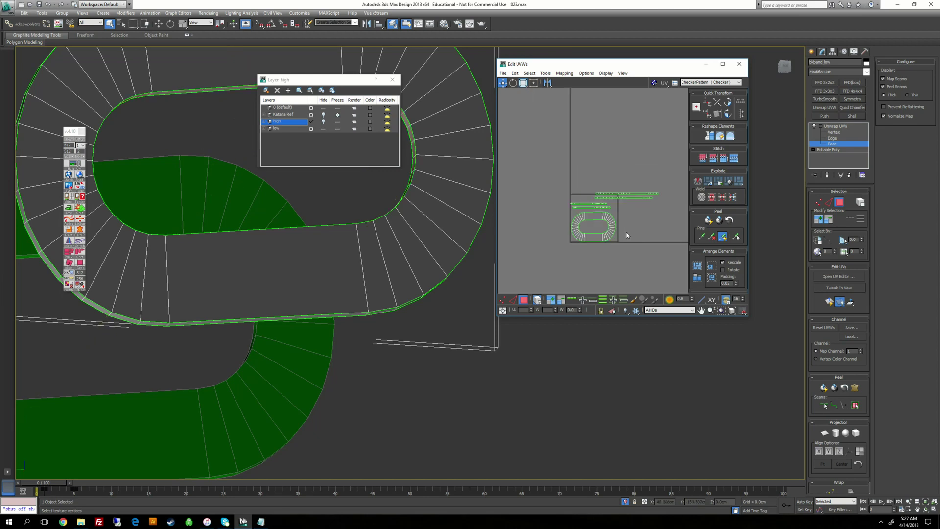
pyautogui.scroll(2, 573, 245)
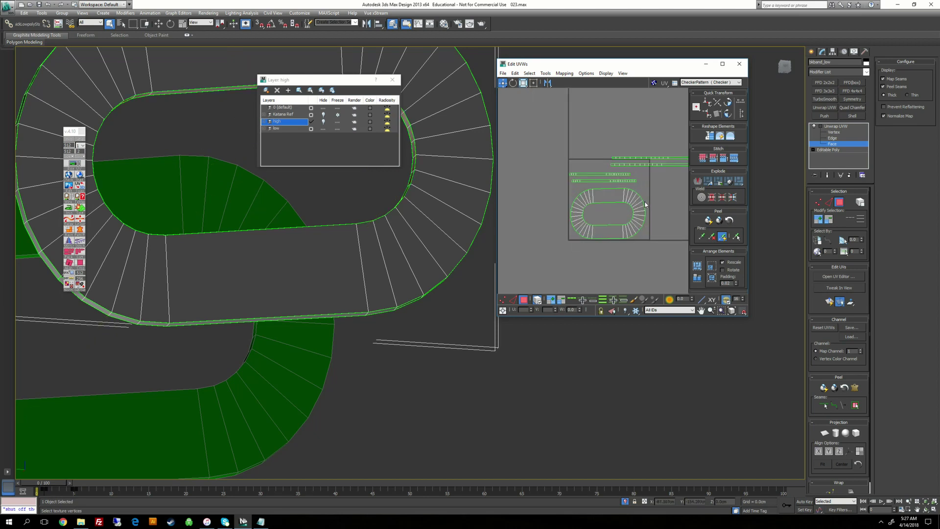
pyautogui.scroll(-1, 645, 203)
pyautogui.click(710, 82)
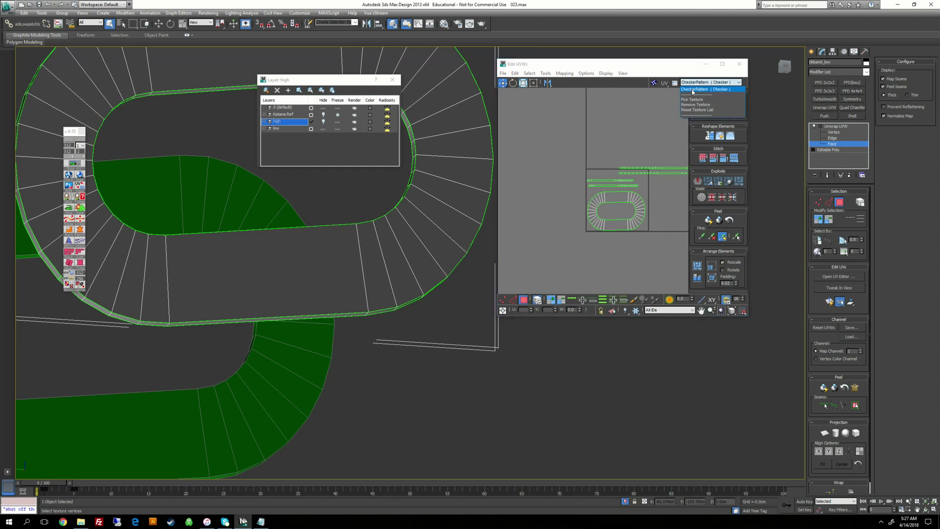
pyautogui.click(698, 89)
pyautogui.keyDown('alt'); pyautogui.moveTo(434, 209); pyautogui.dragTo(386, 287, button='middle'); pyautogui.keyUp('alt')
pyautogui.scroll(-4, 389, 257)
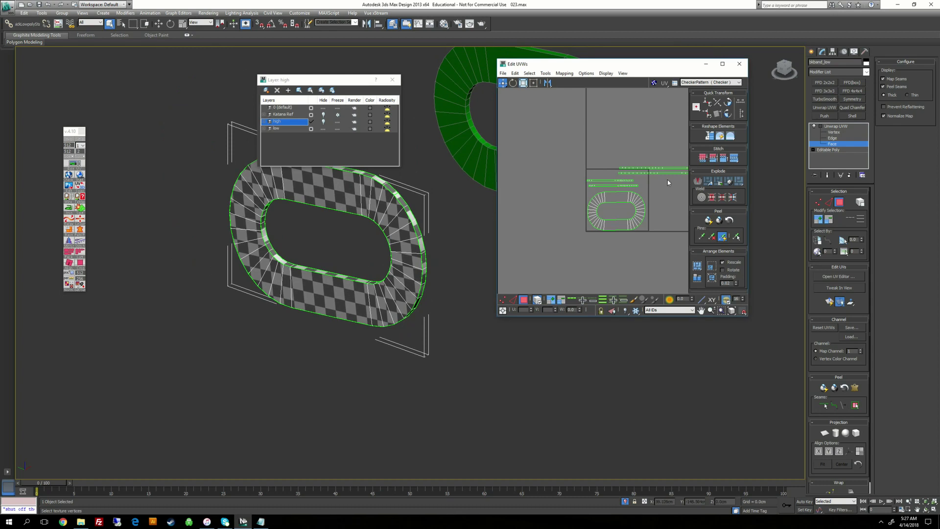
# Close the UV editor, convert the ring to an Editable Poly and exit isolation to show the whole handle.
pyautogui.click(740, 64)
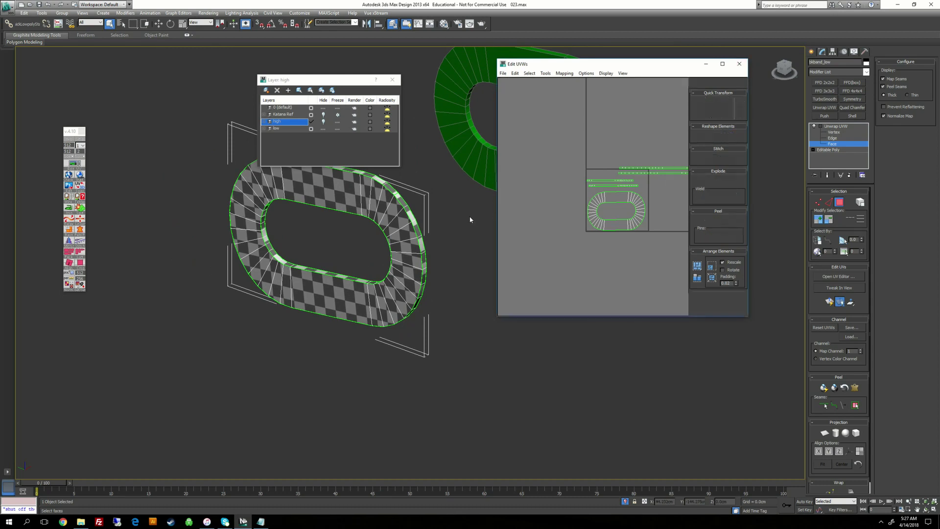
pyautogui.rightClick(468, 214)
pyautogui.moveTo(496, 283)
pyautogui.click(552, 287)
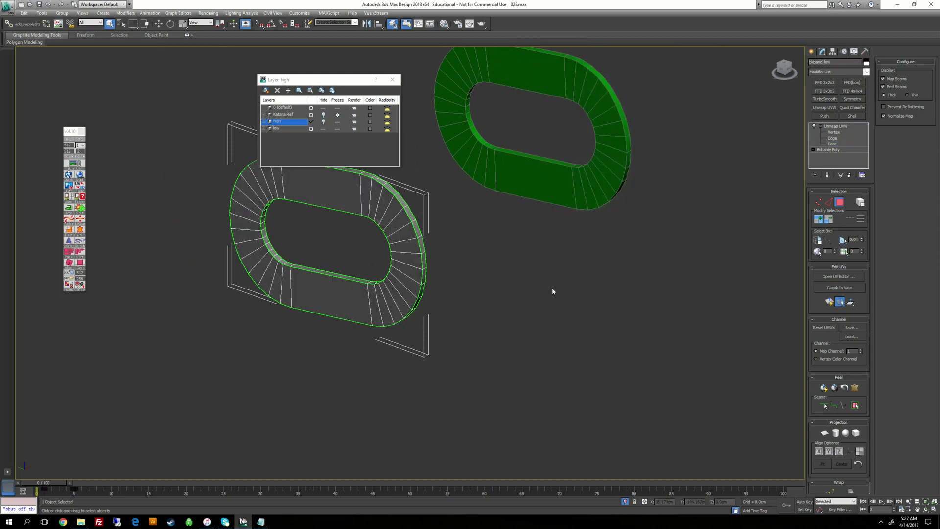
pyautogui.rightClick(506, 243)
pyautogui.click(521, 188)
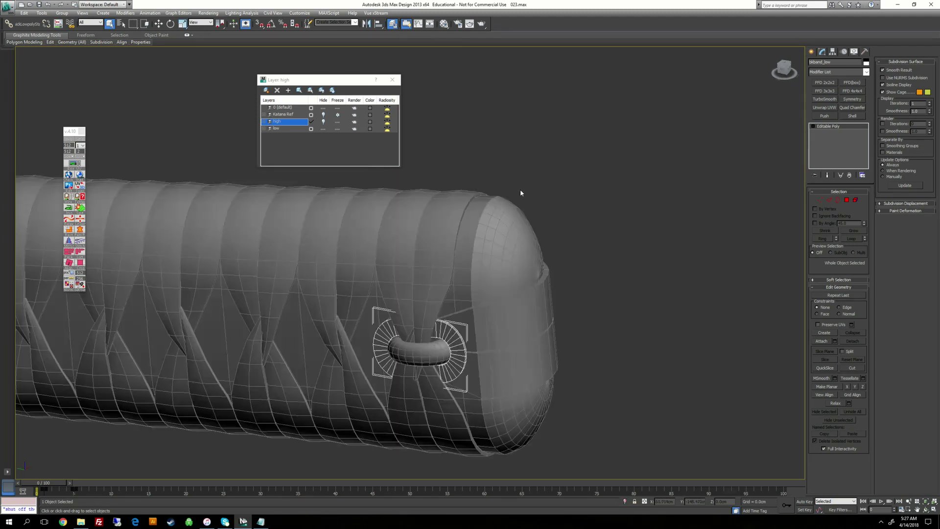
# Select the rounded cap at the handle's end, apply Unwrap UVW to it and close the UV editor.
pyautogui.scroll(-3, 497, 244)
pyautogui.click(482, 269)
pyautogui.keyDown('alt'); pyautogui.moveTo(482, 269); pyautogui.dragTo(441, 297, button='middle'); pyautogui.keyUp('alt')
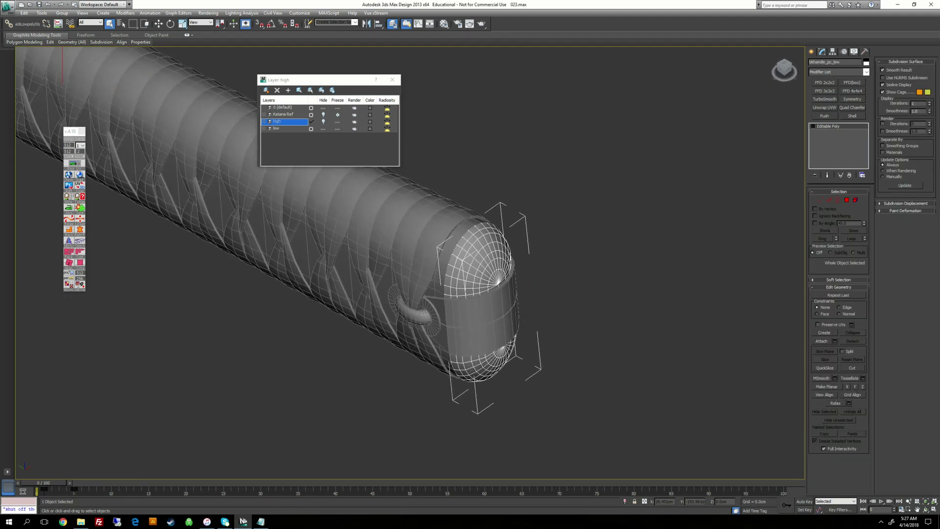
pyautogui.click(825, 107)
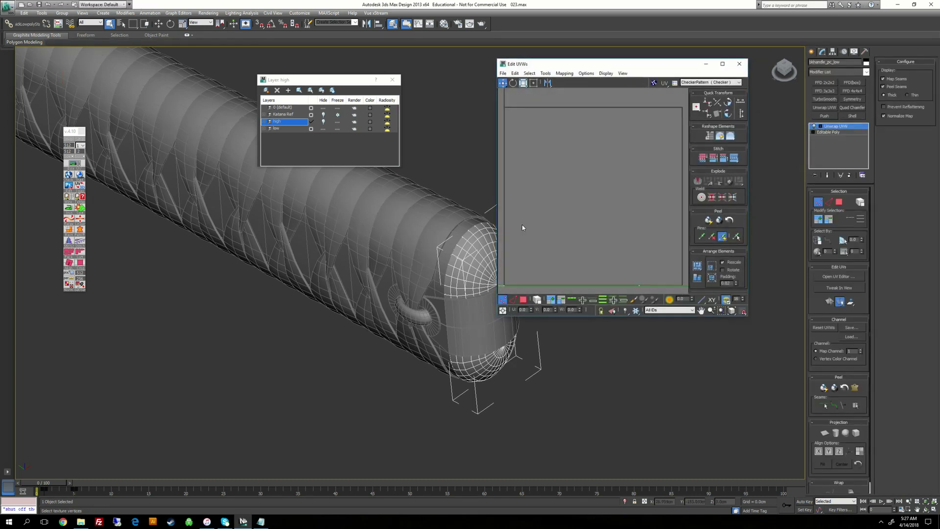
pyautogui.click(739, 65)
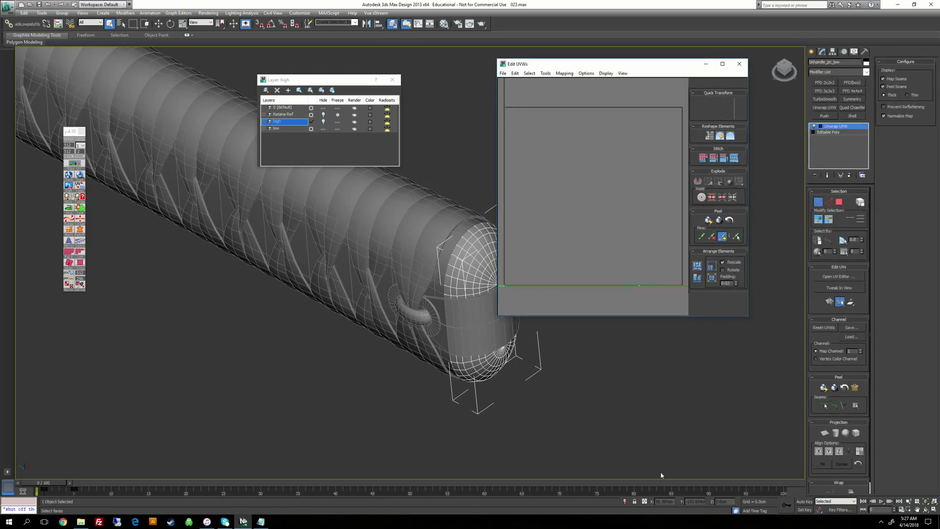
# Isolate the handle's end cap and remove its Unwrap UVW modifier.
pyautogui.click(625, 502)
pyautogui.keyDown('alt'); pyautogui.moveTo(382, 274); pyautogui.dragTo(468, 277, button='middle'); pyautogui.keyUp('alt')
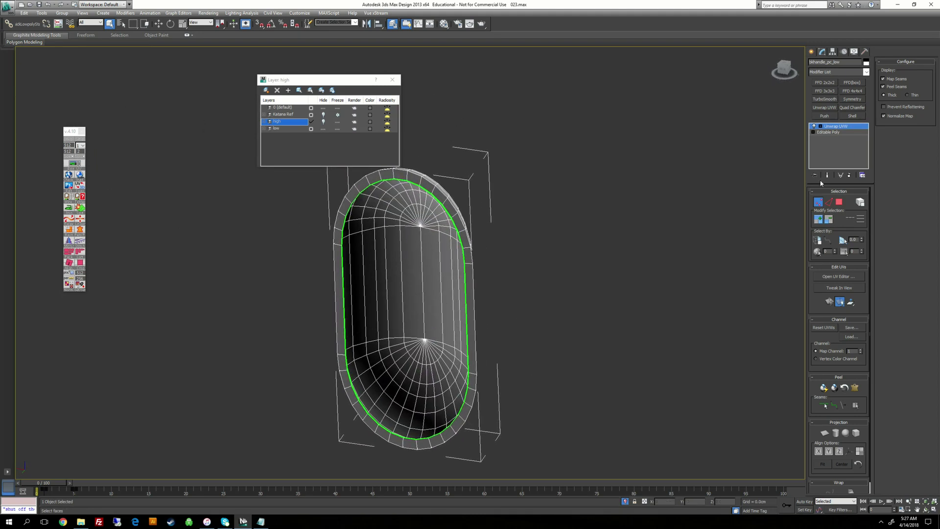
pyautogui.click(850, 175)
pyautogui.keyDown('alt'); pyautogui.moveTo(567, 279); pyautogui.dragTo(520, 281, button='middle'); pyautogui.keyUp('alt')
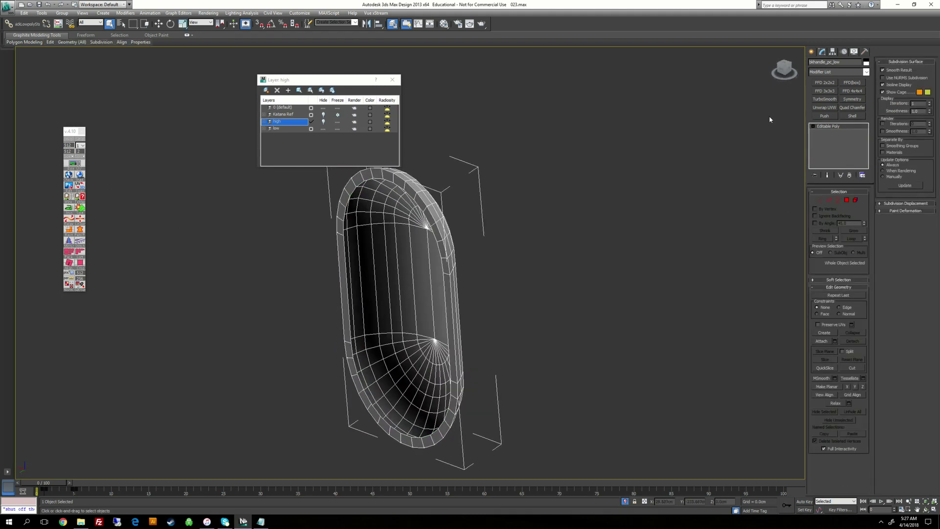
# Reset the end cap's transform with Reset XForm and convert it back to an Editable Poly.
pyautogui.click(865, 51)
pyautogui.click(839, 183)
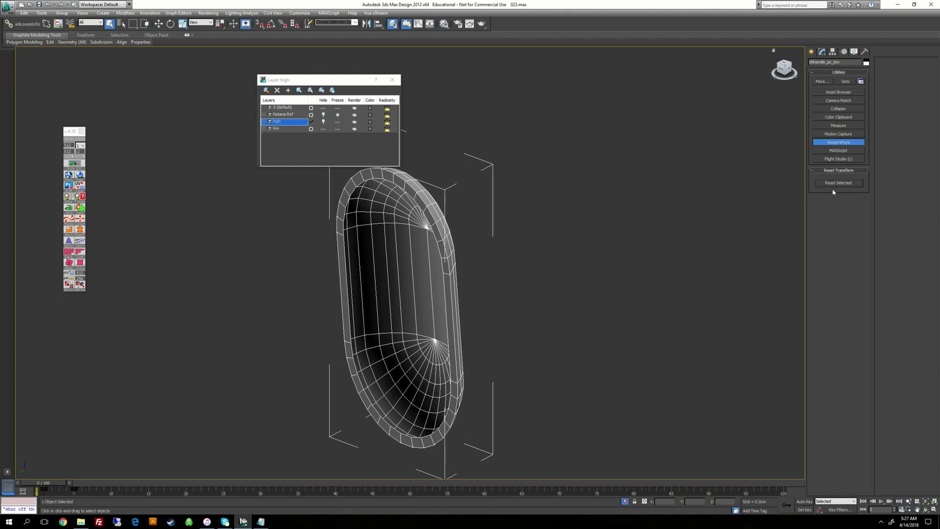
pyautogui.rightClick(576, 274)
pyautogui.moveTo(609, 343)
pyautogui.click(677, 350)
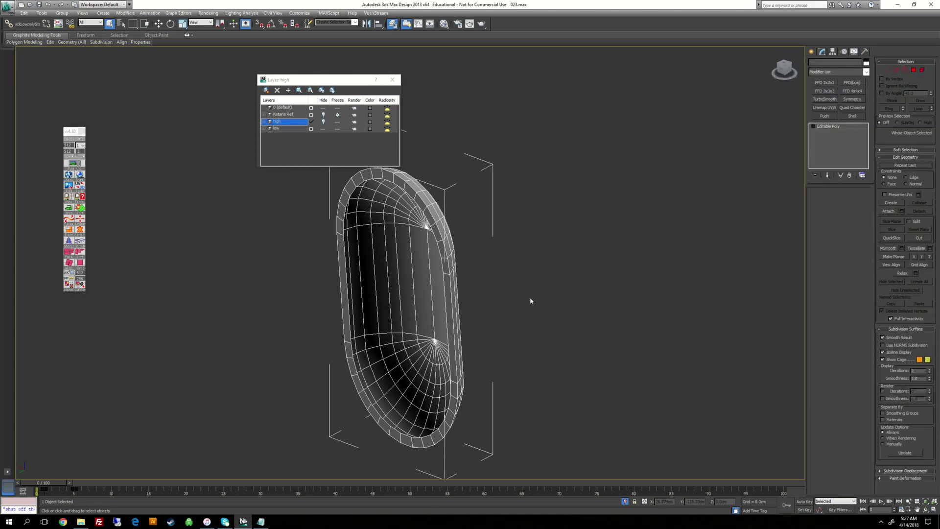
# Select the loop of rim polygons around the cap's open back side and delete it.
pyautogui.keyDown('alt'); pyautogui.moveTo(530, 299); pyautogui.dragTo(563, 297, button='middle'); pyautogui.keyUp('alt')
pyautogui.click(813, 127)
pyautogui.click(828, 150)
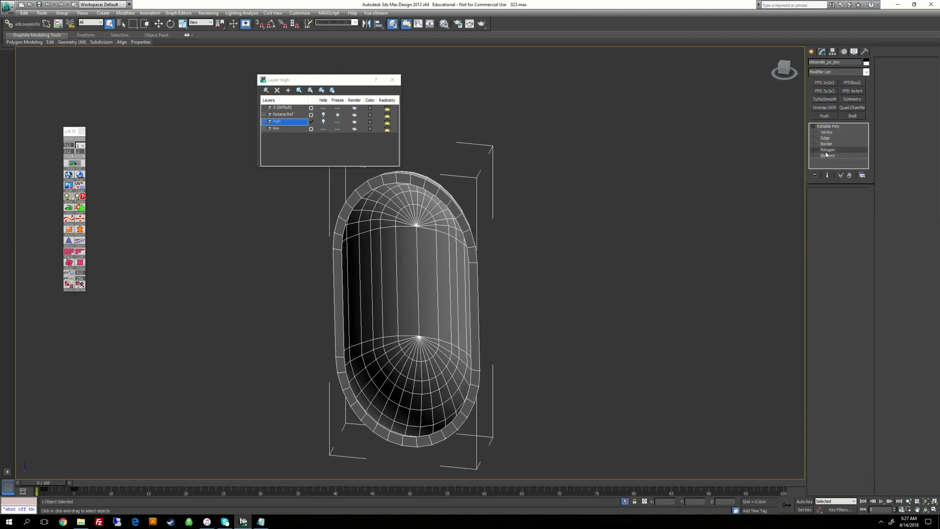
pyautogui.click(443, 197)
pyautogui.keyDown('shift'); pyautogui.click(454, 210); pyautogui.keyUp('shift')
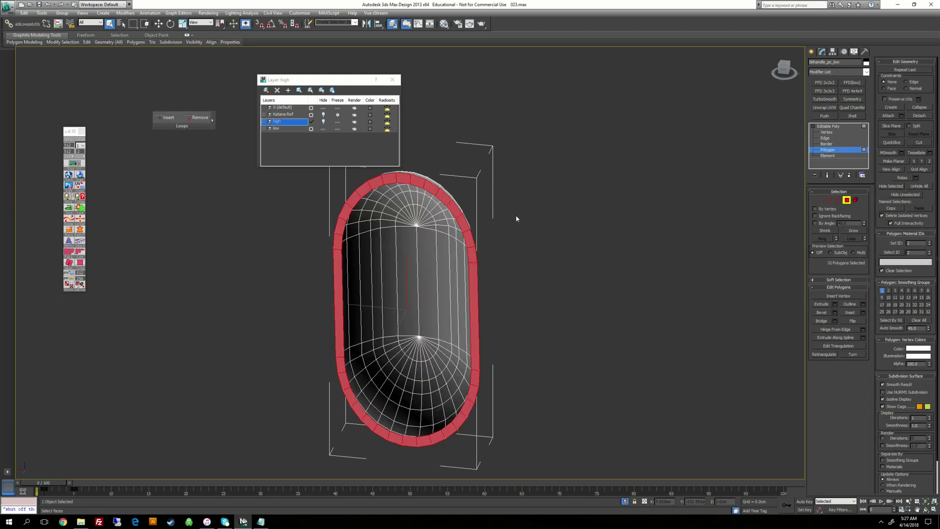
pyautogui.press('Delete')
pyautogui.keyDown('alt'); pyautogui.moveTo(515, 215); pyautogui.dragTo(321, 201, button='middle'); pyautogui.keyUp('alt')
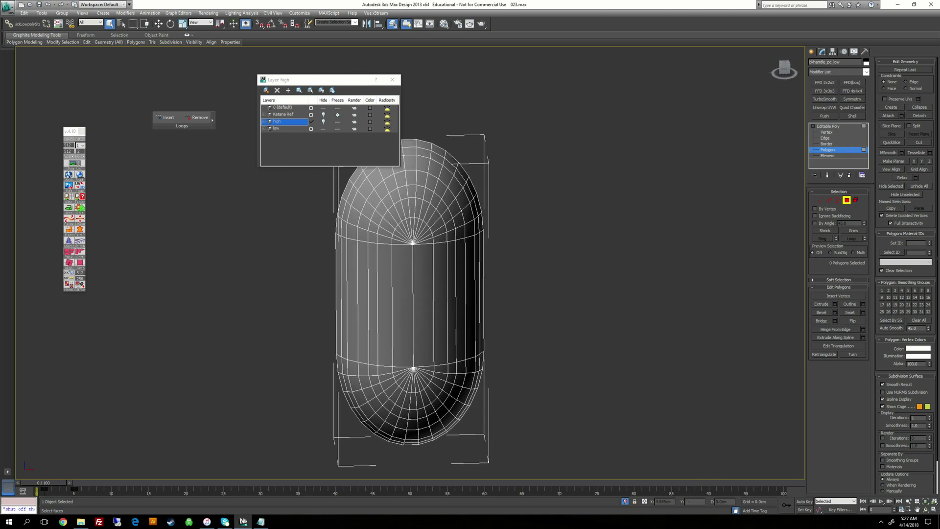
# Examine the remaining cap shell, temporarily selecting all its polygons.
pyautogui.moveTo(518, 256); pyautogui.dragTo(548, 260, button='middle')
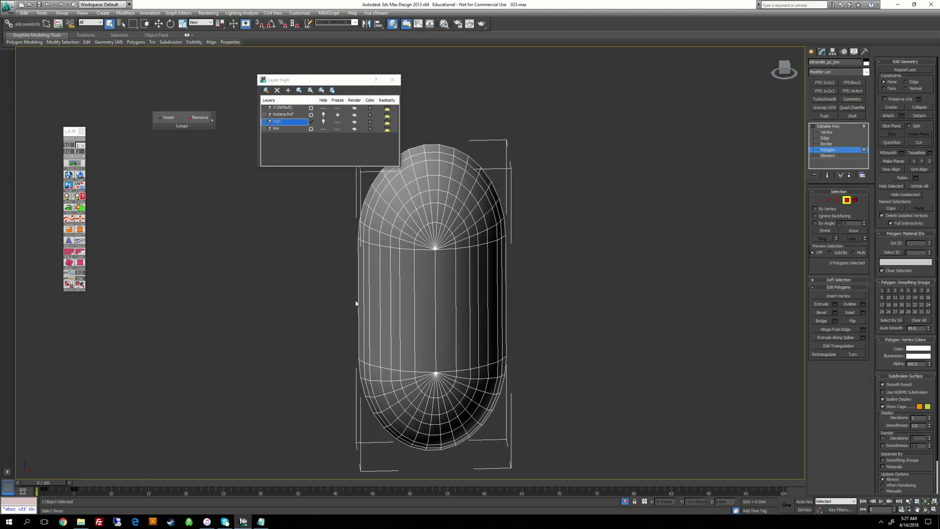
pyautogui.scroll(-3, 435, 295)
pyautogui.keyDown('alt'); pyautogui.moveTo(654, 216); pyautogui.dragTo(683, 215, button='middle'); pyautogui.keyUp('alt')
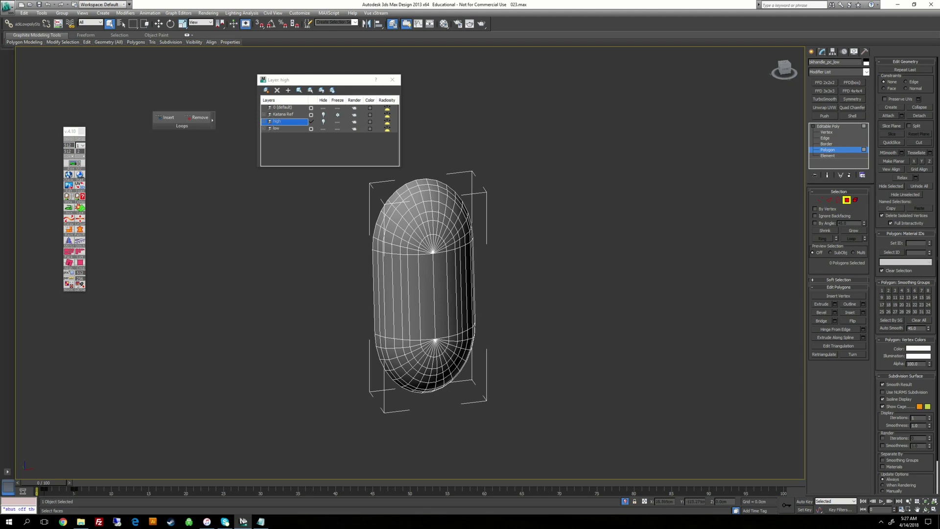
pyautogui.scroll(-2, 486, 276)
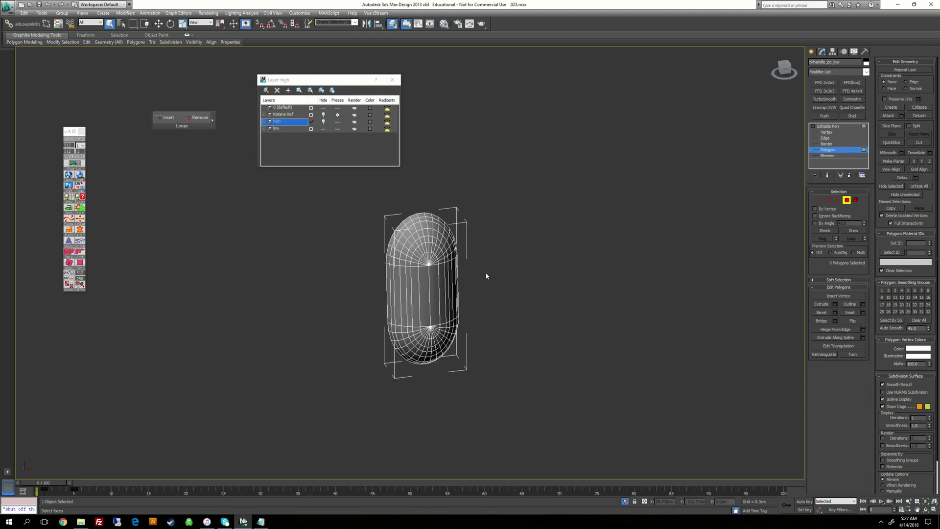
pyautogui.moveTo(503, 392); pyautogui.dragTo(519, 419)
pyautogui.scroll(4, 520, 416)
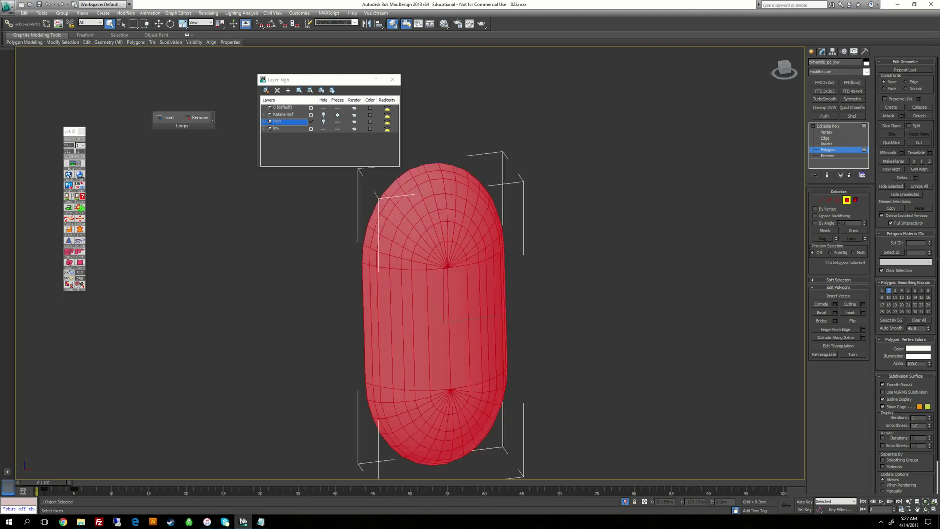
pyautogui.scroll(-2, 590, 284)
pyautogui.click(592, 281)
# Apply a fresh Unwrap UVW modifier to the cap and select all of its faces.
pyautogui.click(828, 127)
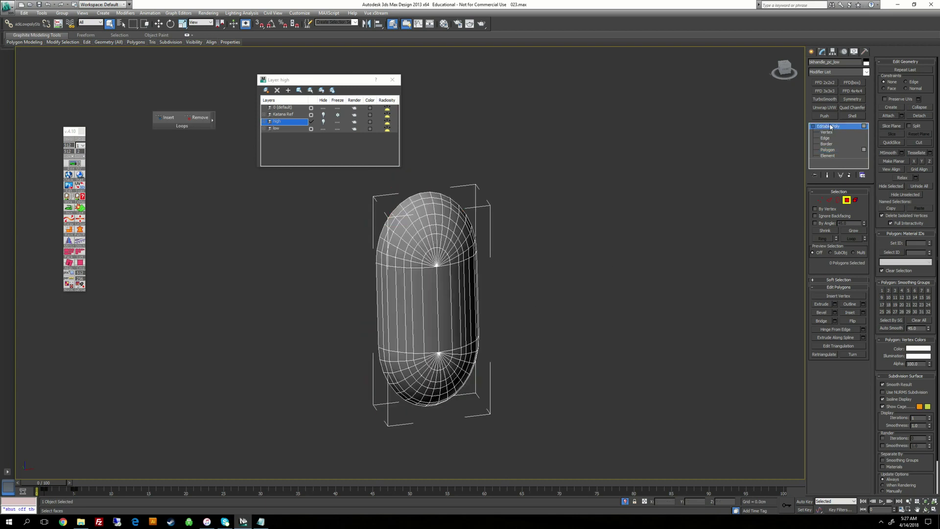
pyautogui.click(826, 108)
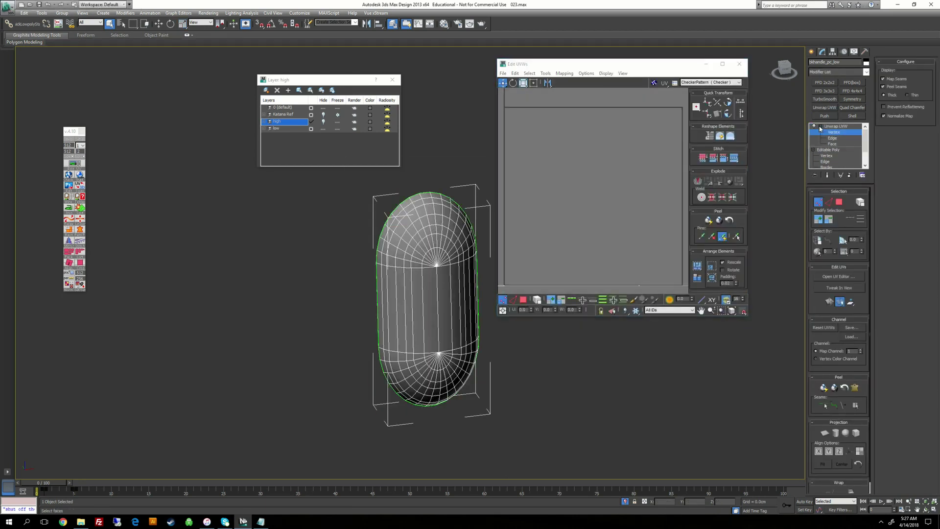
pyautogui.click(832, 144)
pyautogui.scroll(-2, 411, 265)
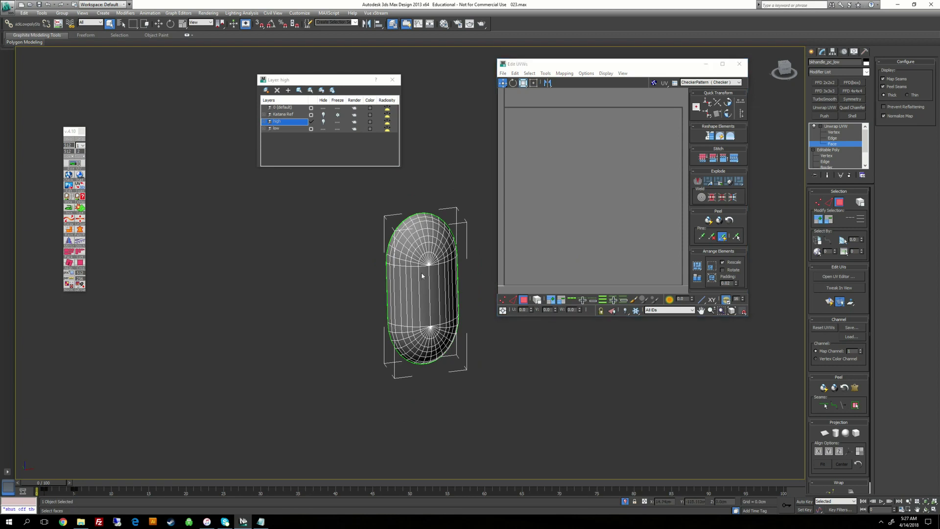
pyautogui.moveTo(558, 445); pyautogui.dragTo(558, 446)
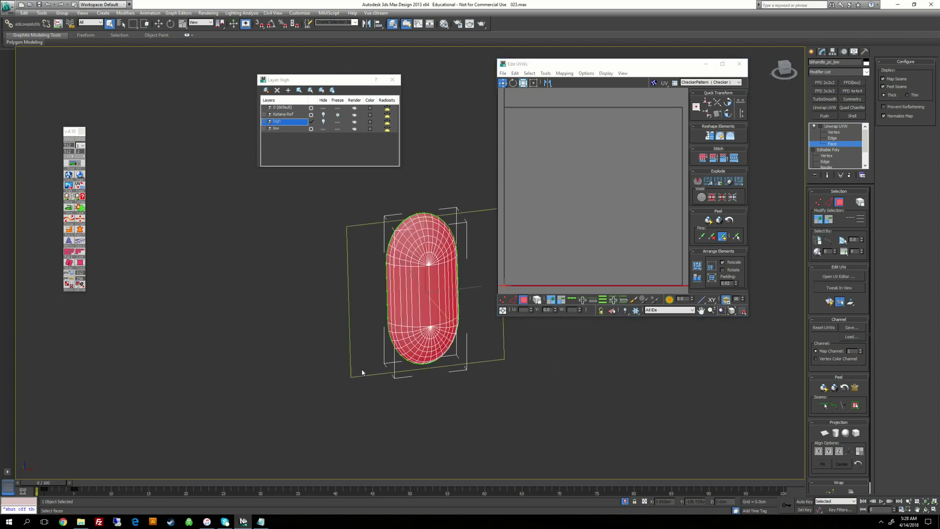
# Planar-map the selected cap faces and flatten them with Quick Peel.
pyautogui.click(825, 433)
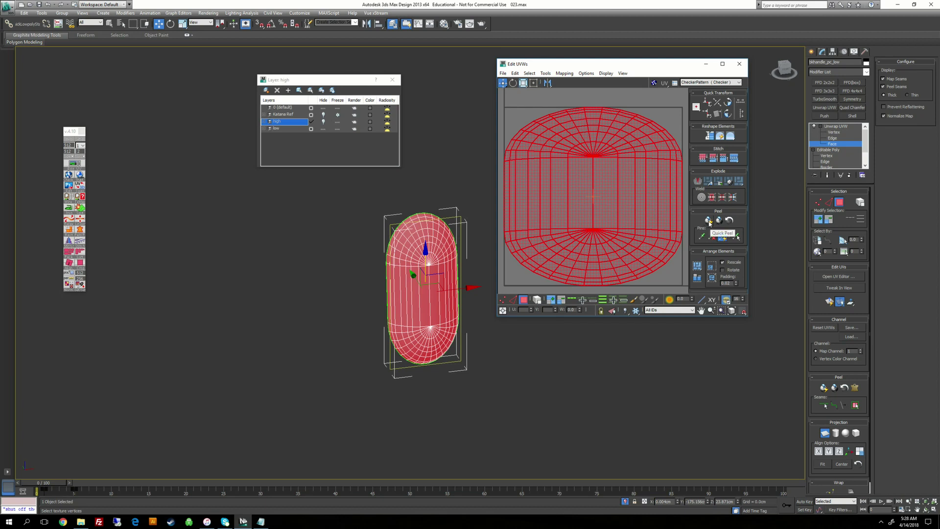
pyautogui.click(709, 221)
pyautogui.scroll(-1, 641, 207)
pyautogui.moveTo(668, 217); pyautogui.dragTo(632, 219, button='middle')
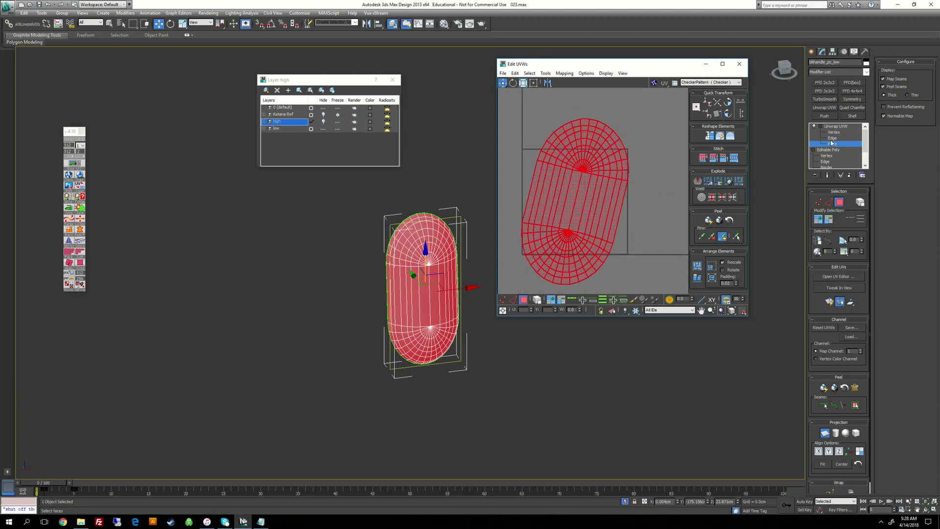
# Straighten the tilted cap shell upright by aligning it to one of its long straight side edges.
pyautogui.press('2')
pyautogui.click(623, 213)
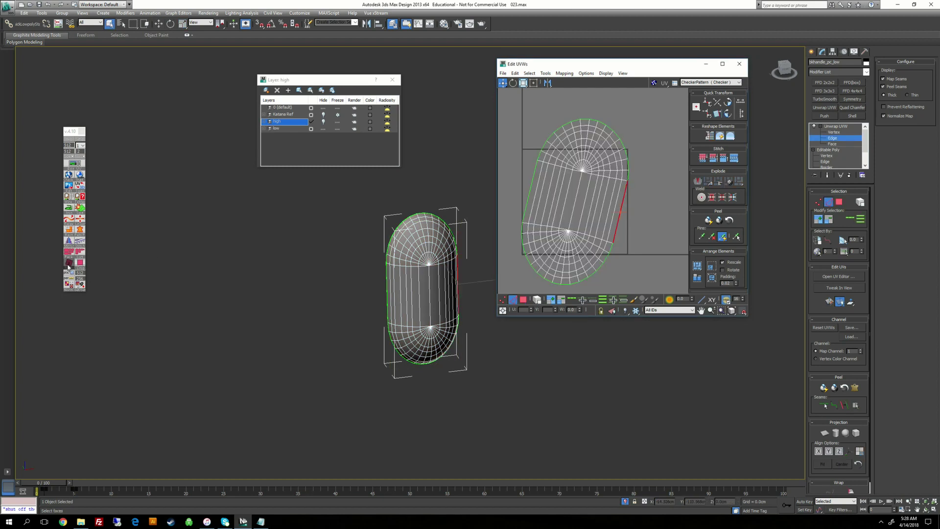
pyautogui.click(68, 265)
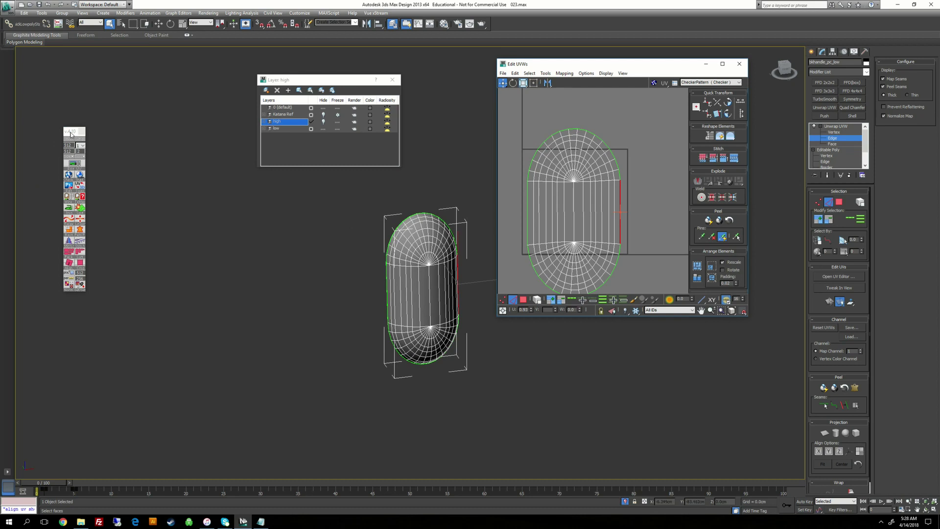
pyautogui.moveTo(71, 134); pyautogui.dragTo(55, 132)
pyautogui.click(642, 224)
pyautogui.scroll(-3, 611, 221)
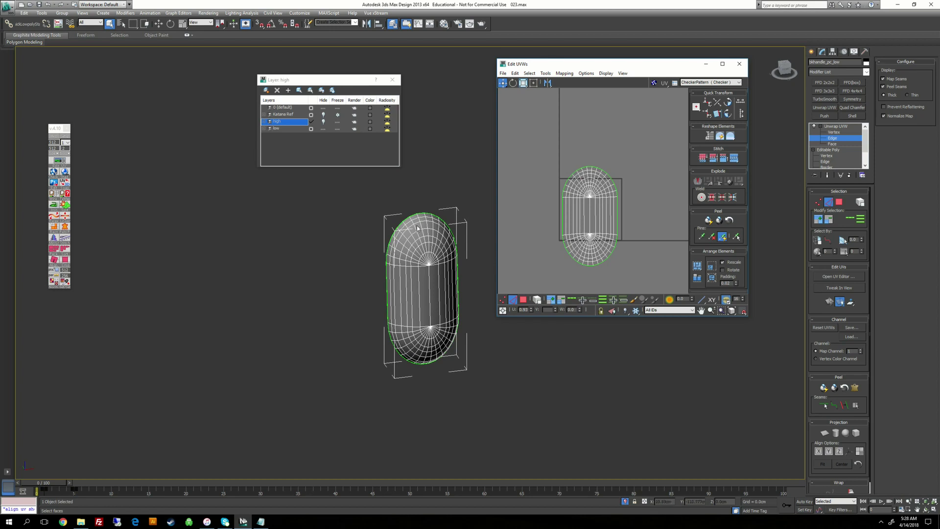
pyautogui.moveTo(568, 205); pyautogui.dragTo(563, 197, button='middle')
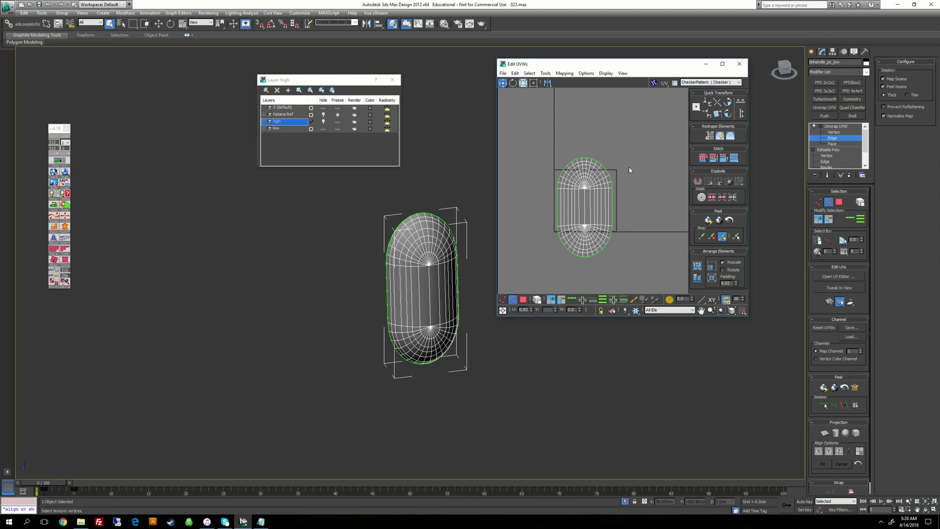
# Convert the unwrapped cap to an Editable Poly and exit isolation to show the whole handle.
pyautogui.rightClick(488, 191)
pyautogui.moveTo(539, 258)
pyautogui.click(585, 261)
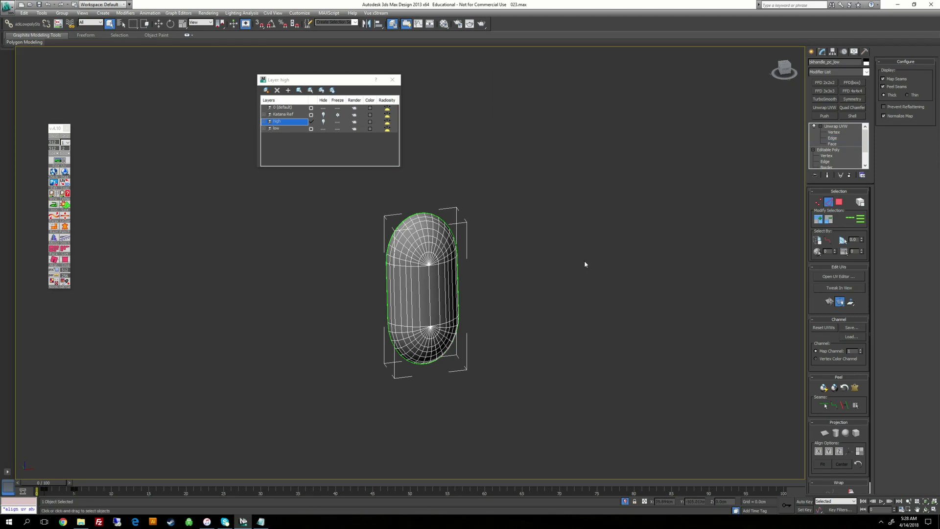
pyautogui.rightClick(510, 228)
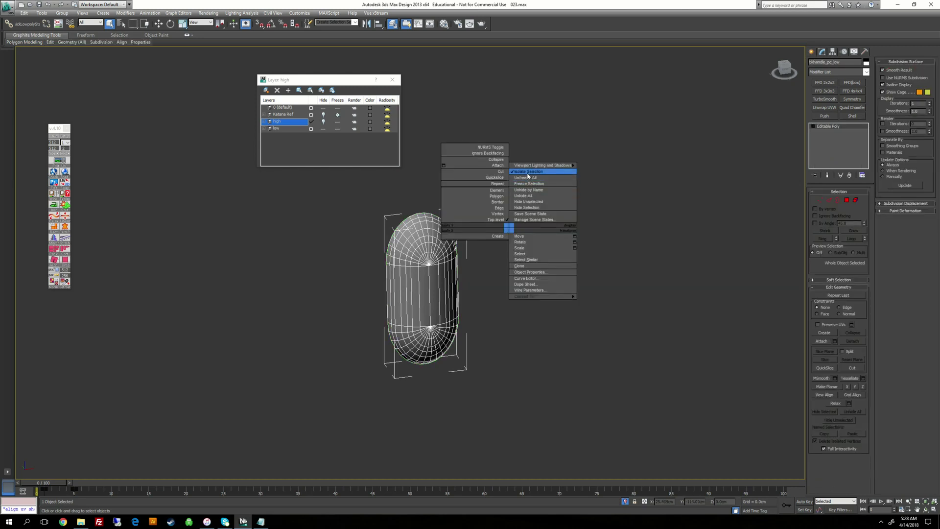
pyautogui.click(528, 171)
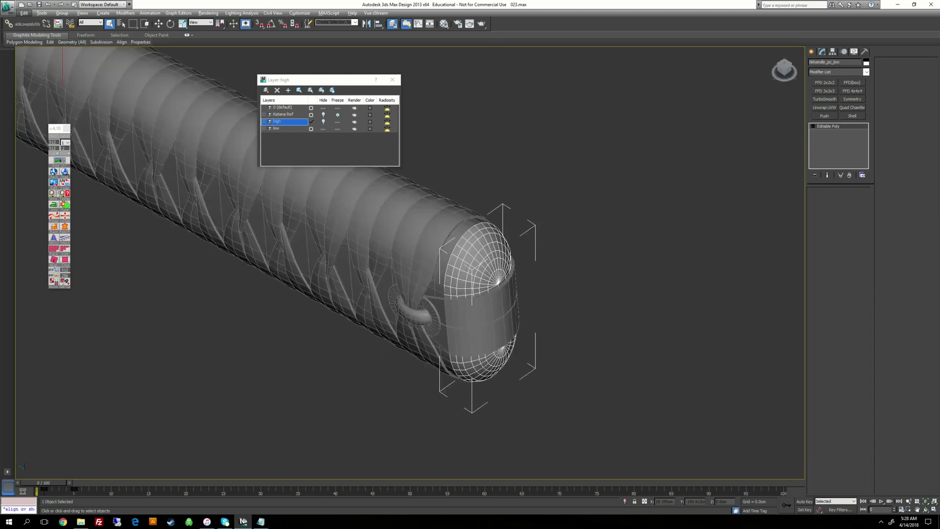
# Select the U-shaped grip band wrapping the handle's end and isolate it.
pyautogui.keyDown('alt'); pyautogui.moveTo(632, 313); pyautogui.dragTo(508, 343, button='middle'); pyautogui.keyUp('alt')
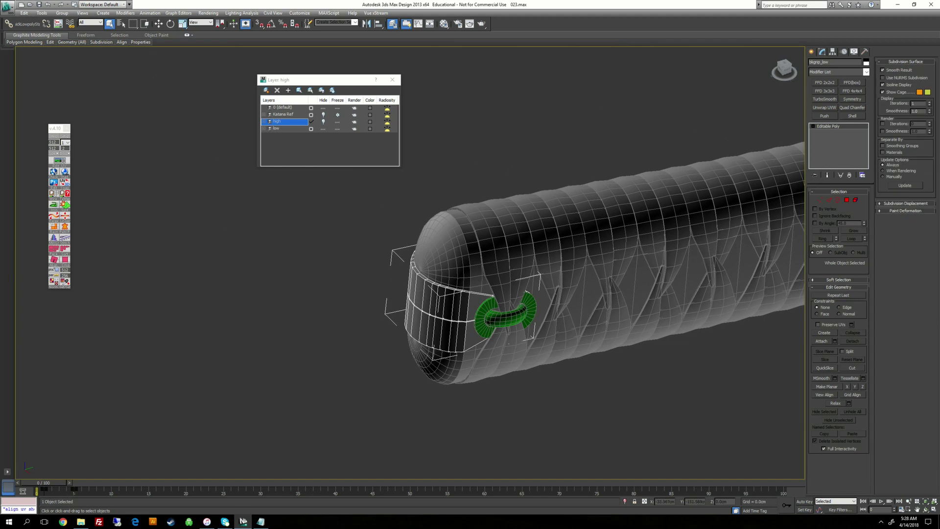
pyautogui.rightClick(520, 173)
pyautogui.click(537, 119)
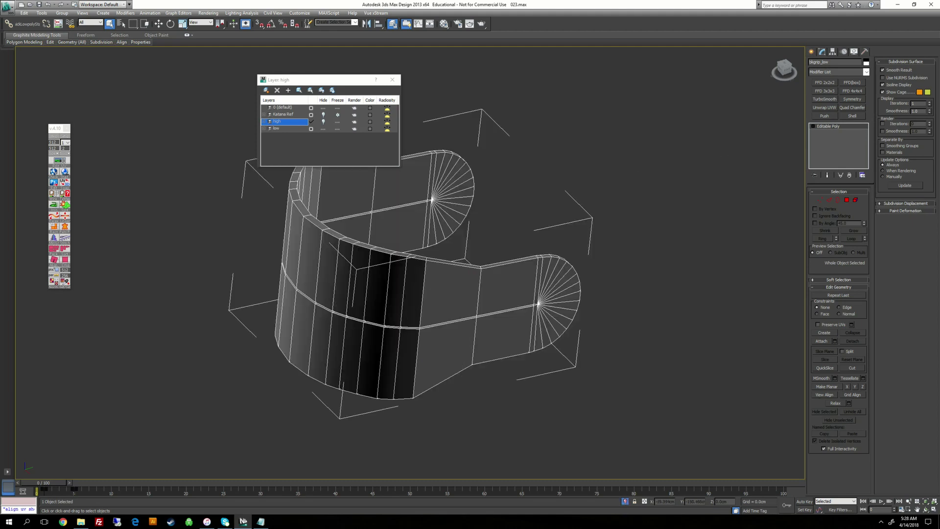
pyautogui.keyDown('alt'); pyautogui.moveTo(549, 211); pyautogui.dragTo(421, 223, button='middle'); pyautogui.keyUp('alt')
pyautogui.scroll(-2, 426, 223)
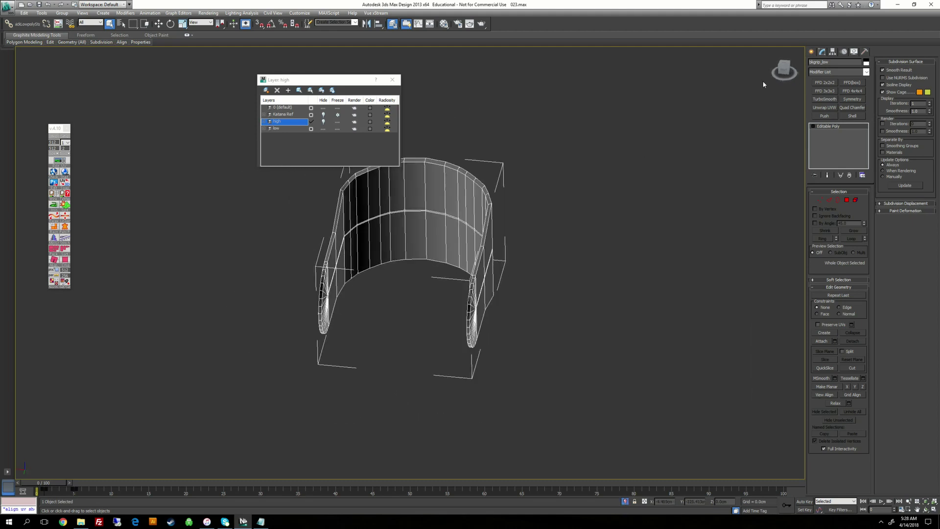
# Reset the grip band's transform with Reset XForm and convert it to an Editable Poly.
pyautogui.click(865, 51)
pyautogui.click(834, 184)
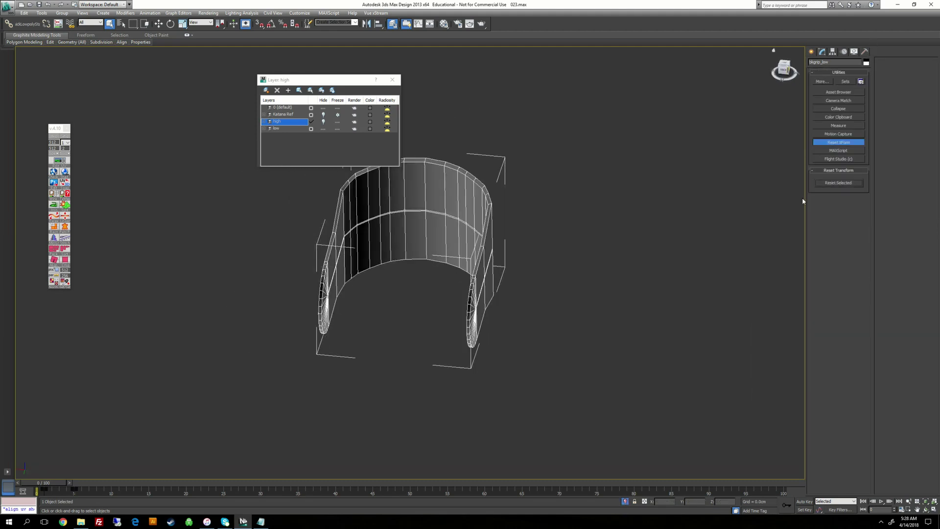
pyautogui.rightClick(627, 236)
pyautogui.moveTo(665, 306)
pyautogui.click(724, 309)
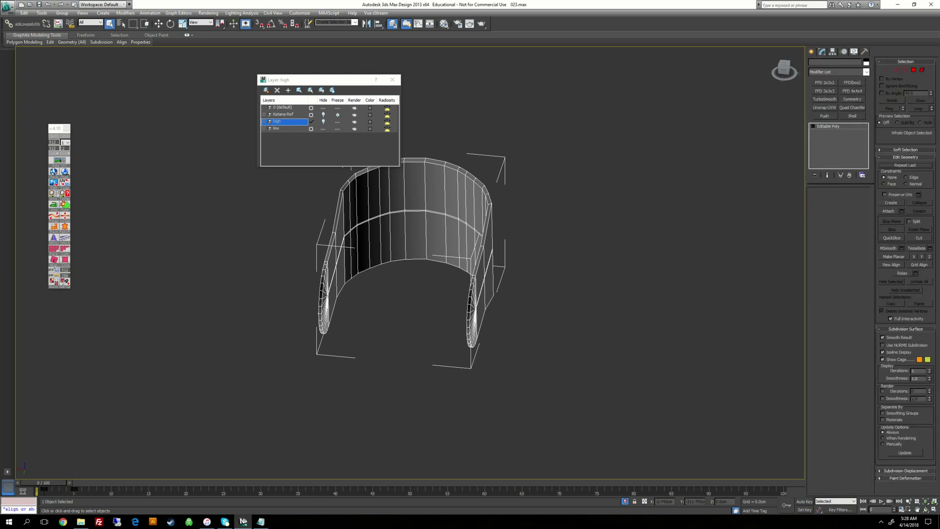
pyautogui.keyDown('alt'); pyautogui.moveTo(685, 293); pyautogui.dragTo(628, 297, button='middle'); pyautogui.keyUp('alt')
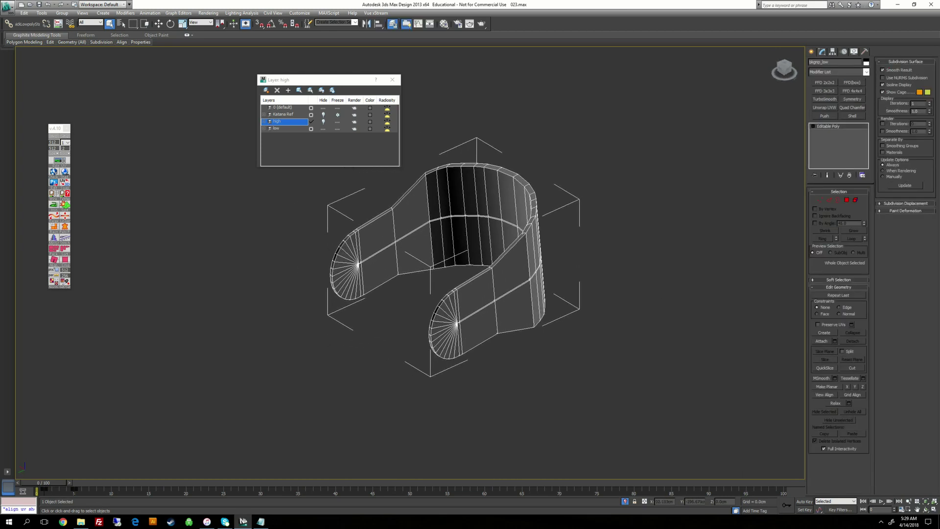
# Select the upper row of polygons along the grip band's inner side and delete it.
pyautogui.click(814, 126)
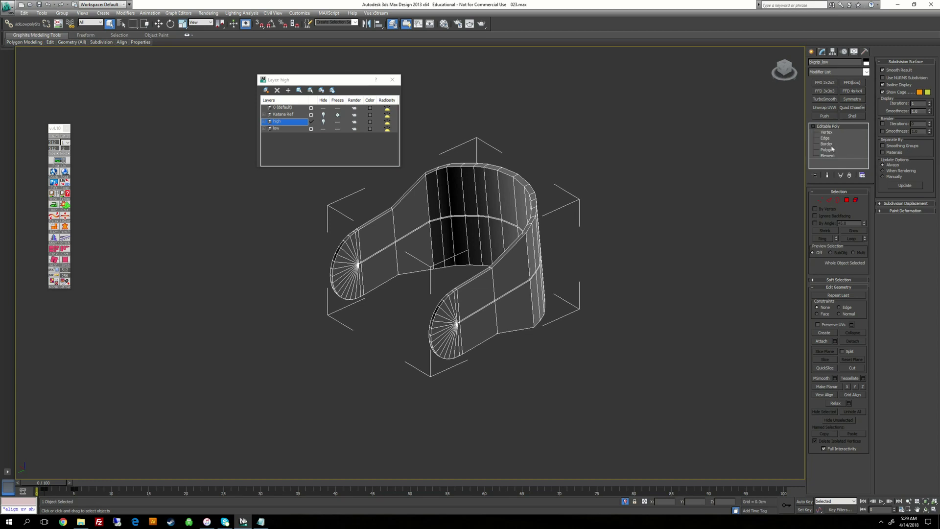
pyautogui.click(827, 151)
pyautogui.click(375, 202)
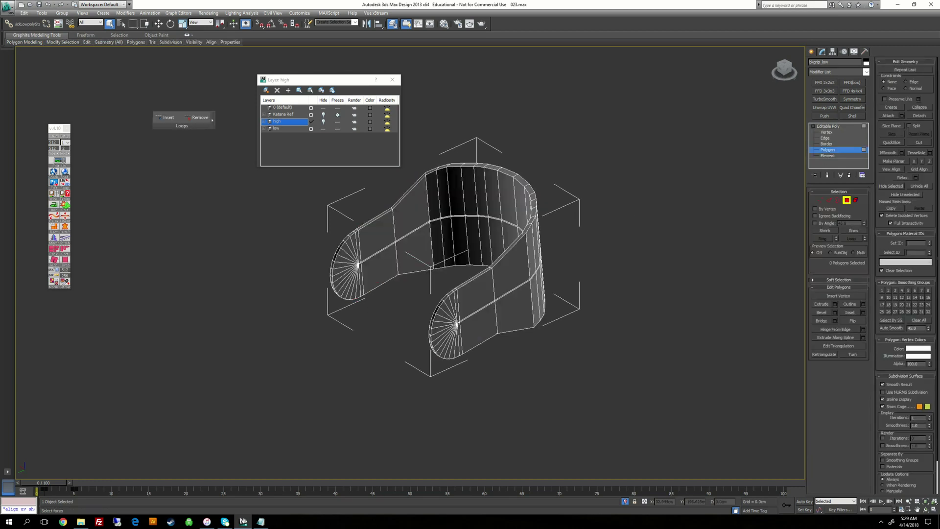
pyautogui.click(377, 236)
pyautogui.keyDown('shift'); pyautogui.click(411, 213); pyautogui.keyUp('shift')
pyautogui.keyDown('alt'); pyautogui.moveTo(410, 216); pyautogui.dragTo(562, 208, button='middle'); pyautogui.keyUp('alt')
pyautogui.press('Delete')
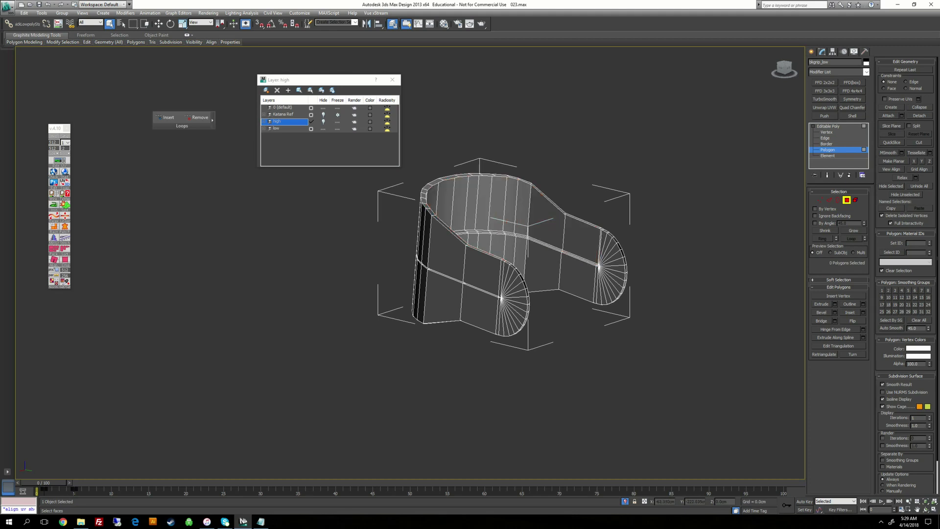
# Select the lower row of polygons along the grip band's inner side and delete it.
pyautogui.click(578, 276)
pyautogui.keyDown('alt'); pyautogui.moveTo(578, 275); pyautogui.dragTo(445, 264, button='middle'); pyautogui.keyUp('alt')
pyautogui.keyDown('shift'); pyautogui.click(550, 257); pyautogui.keyUp('shift')
pyautogui.press('Delete')
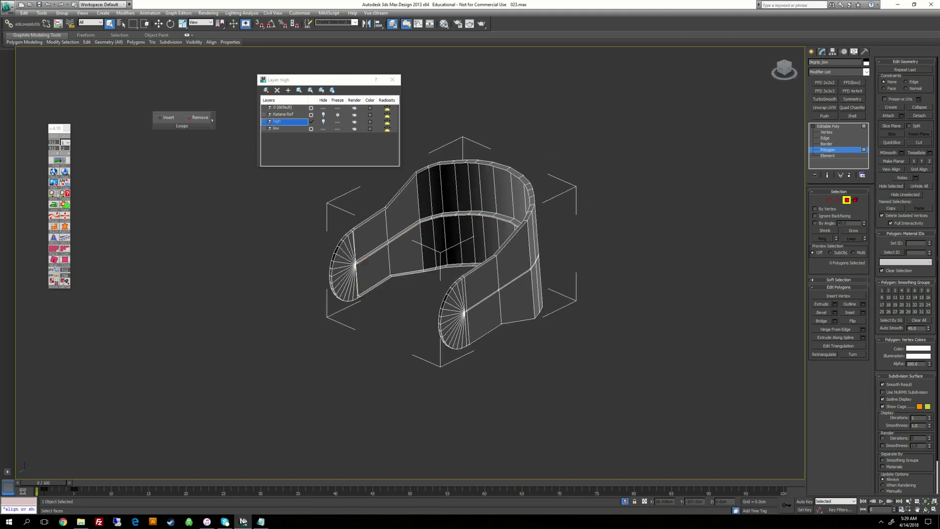
# Select the small end-cap polygon of the thin middle ridge beside one tip's triangle fan and delete it.
pyautogui.moveTo(387, 259); pyautogui.dragTo(464, 250, button='middle')
pyautogui.scroll(5, 464, 250)
pyautogui.click(462, 178)
pyautogui.keyDown('alt'); pyautogui.moveTo(462, 179); pyautogui.dragTo(429, 186, button='middle'); pyautogui.keyUp('alt')
pyautogui.moveTo(429, 186); pyautogui.dragTo(447, 265, button='middle')
pyautogui.scroll(5, 440, 223)
pyautogui.click(579, 290)
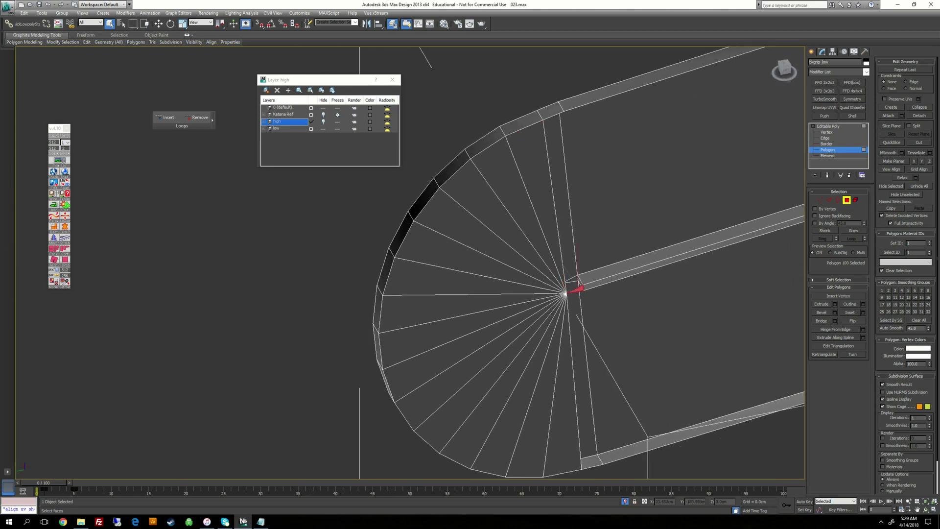
pyautogui.press('Delete')
# Delete the matching small end-cap polygon of the middle ridge at the grip band's opposite tip.
pyautogui.scroll(-5, 569, 322)
pyautogui.keyDown('alt'); pyautogui.moveTo(568, 322); pyautogui.dragTo(671, 324, button='middle'); pyautogui.keyUp('alt')
pyautogui.scroll(5, 670, 324)
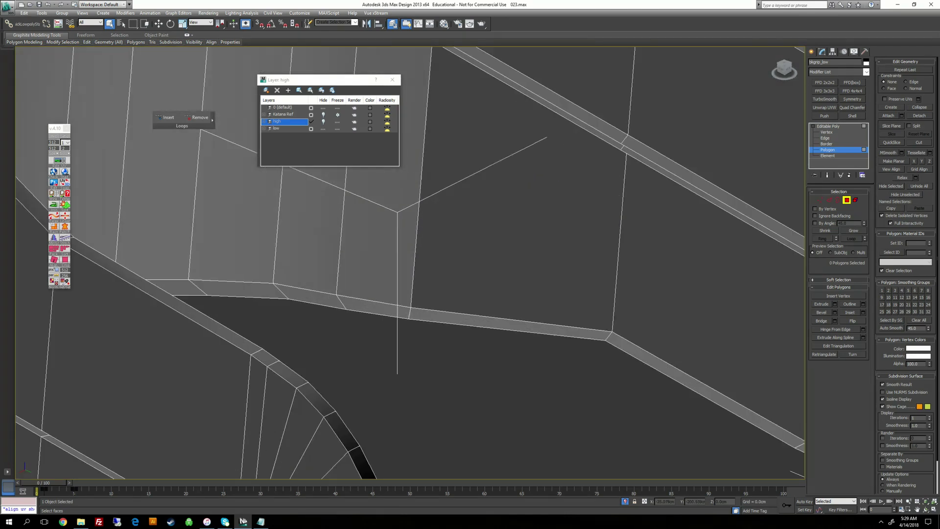
pyautogui.moveTo(754, 241); pyautogui.dragTo(492, 234, button='middle')
pyautogui.scroll(3, 492, 234)
pyautogui.click(615, 267)
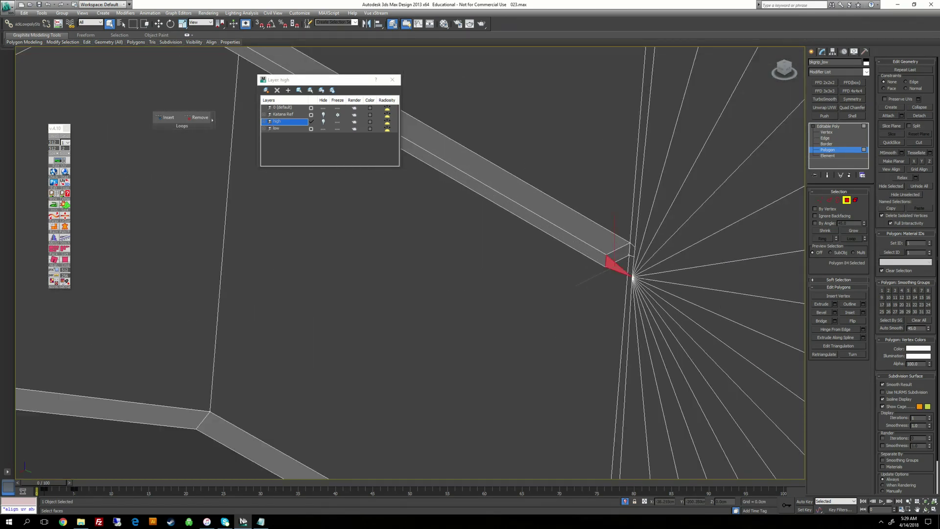
pyautogui.press('Delete')
# Select the inner triangle fans at both rounded tips through their centre vertices, converting to a polygon selection, and delete them.
pyautogui.scroll(-4, 615, 267)
pyautogui.moveTo(615, 267); pyautogui.dragTo(634, 258, button='middle')
pyautogui.scroll(2, 634, 259)
pyautogui.click(824, 133)
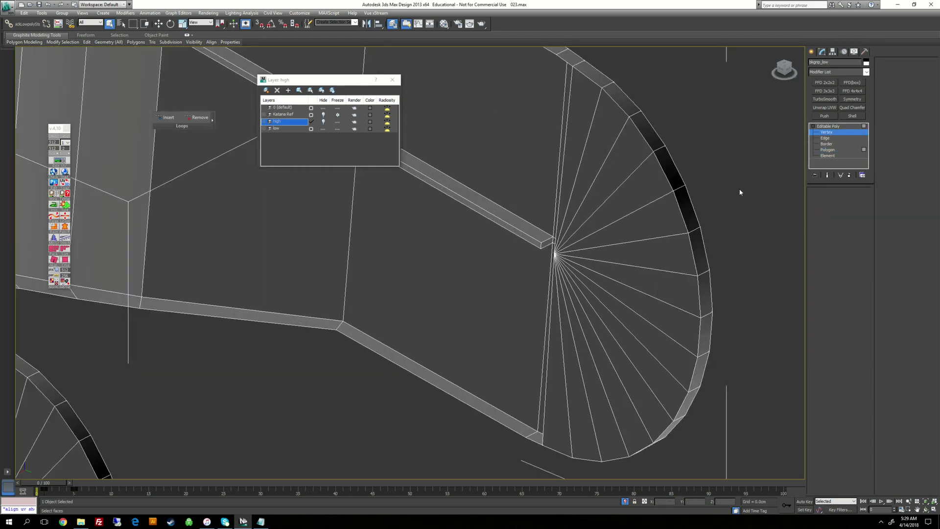
pyautogui.click(555, 255)
pyautogui.moveTo(556, 255)
pyautogui.keyDown('alt'); pyautogui.mouseDown(button='middle')
pyautogui.moveTo(580, 258)
pyautogui.moveTo(585, 240)
pyautogui.moveTo(582, 262)
pyautogui.moveTo(409, 276)
pyautogui.moveTo(612, 306)
pyautogui.mouseUp(button='middle'); pyautogui.keyUp('alt')
pyautogui.moveTo(440, 267)
pyautogui.mouseDown(button='middle')
pyautogui.moveTo(632, 339)
pyautogui.moveTo(721, 392)
pyautogui.mouseUp(button='middle')
pyautogui.scroll(2, 720, 393)
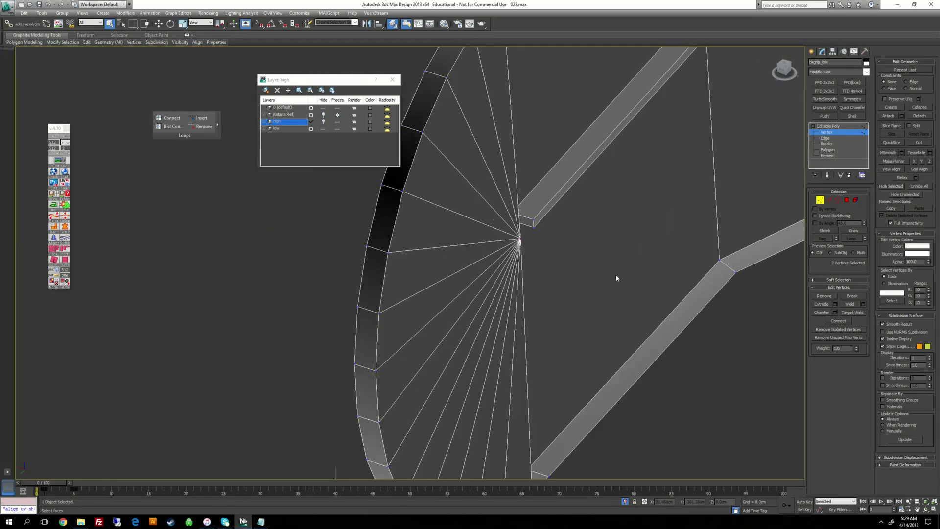
pyautogui.scroll(-2, 617, 278)
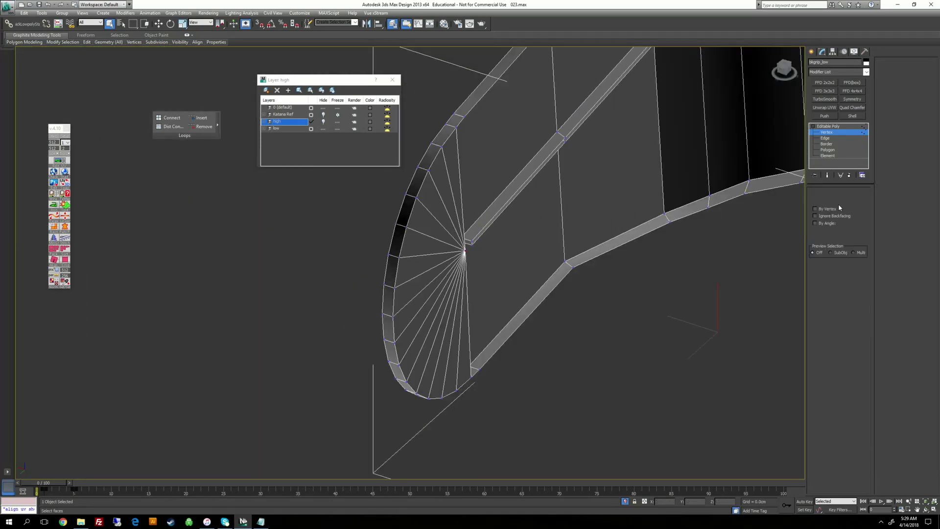
pyautogui.scroll(-3, 615, 260)
pyautogui.moveTo(615, 260); pyautogui.dragTo(659, 279, button='middle')
pyautogui.moveTo(538, 244); pyautogui.dragTo(531, 286, button='middle')
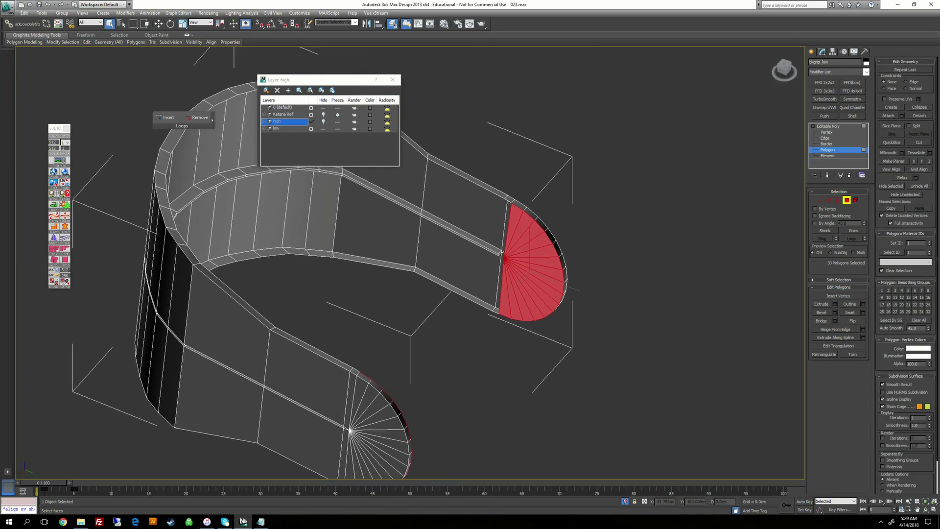
pyautogui.scroll(2, 531, 281)
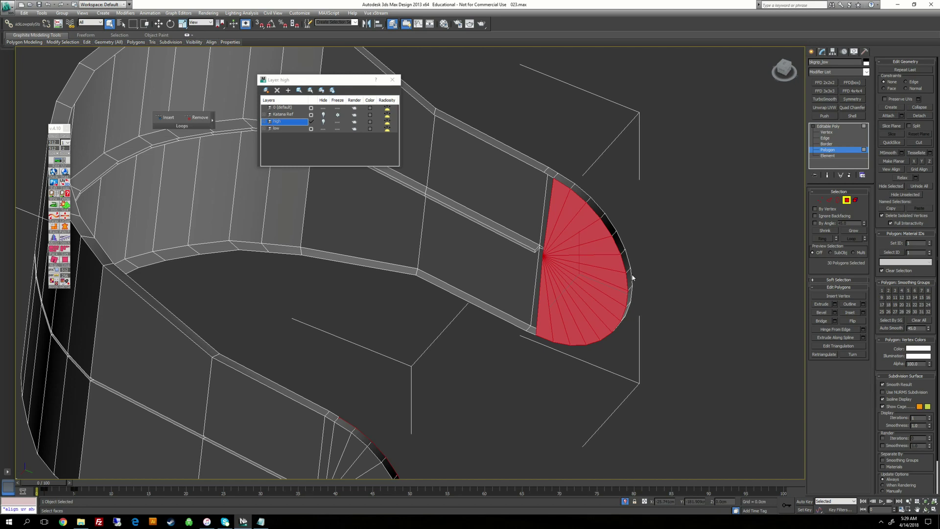
pyautogui.press('Delete')
# Leave polygon editing on the grip band, apply an Unwrap UVW modifier, and open its UV editor.
pyautogui.scroll(-2, 532, 282)
pyautogui.keyDown('alt'); pyautogui.moveTo(531, 282); pyautogui.dragTo(297, 275, button='middle'); pyautogui.keyUp('alt')
pyautogui.scroll(-2, 279, 279)
pyautogui.click(829, 126)
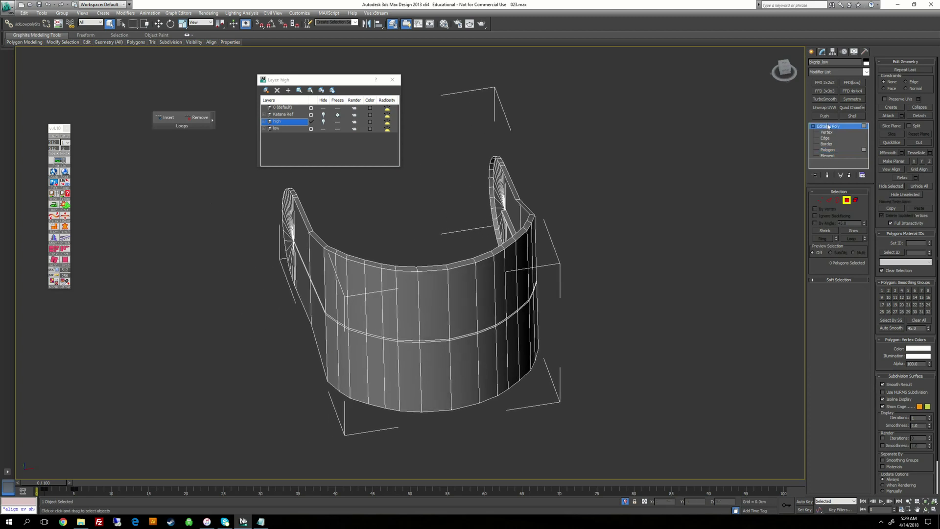
pyautogui.click(823, 110)
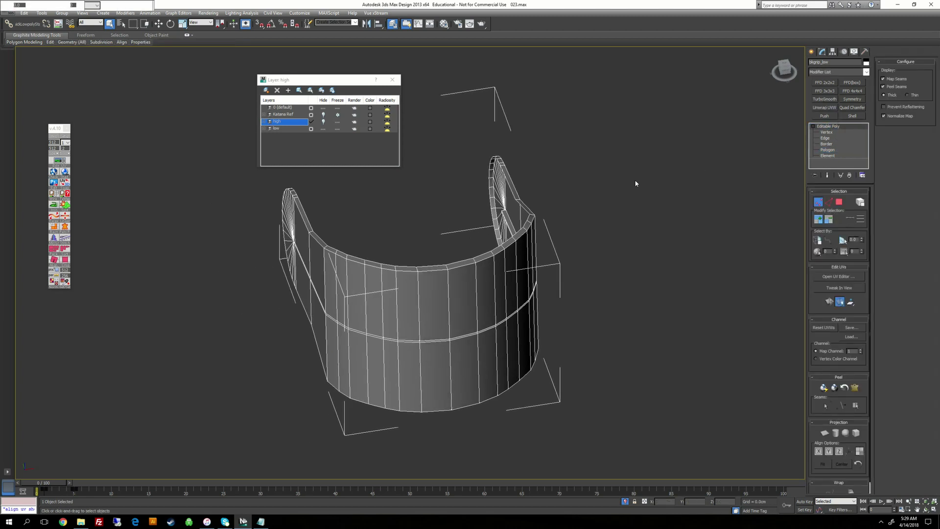
pyautogui.hotkey('ctrl', 'e')
pyautogui.scroll(-2, 589, 196)
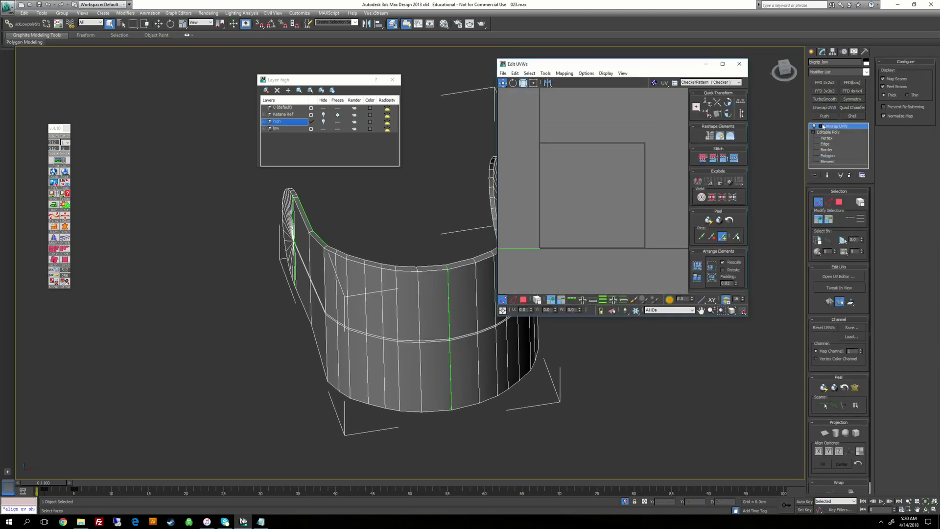
# Select all faces of the grip band and apply Flatten Mapping with a 45 face angle threshold and 0.02 spacing.
pyautogui.click(822, 126)
pyautogui.click(836, 144)
pyautogui.moveTo(307, 229); pyautogui.dragTo(248, 249, button='middle')
pyautogui.scroll(-4, 247, 249)
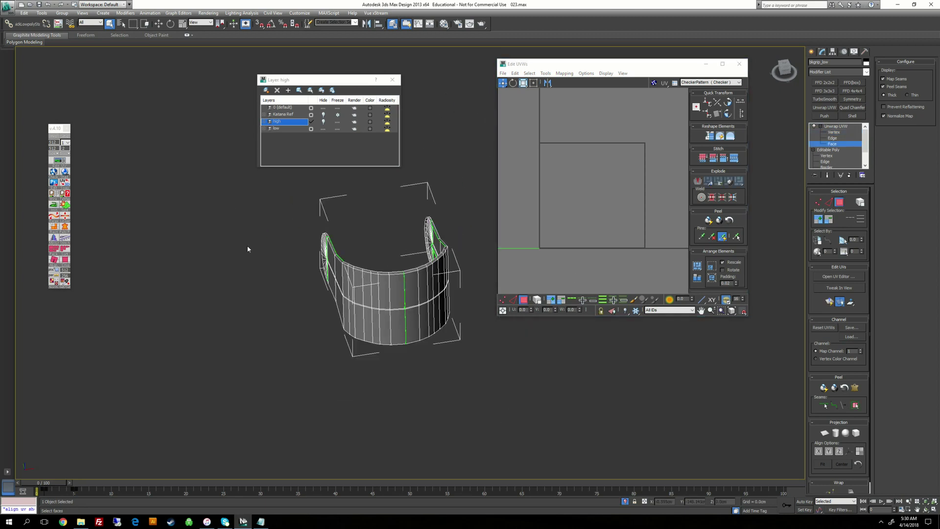
pyautogui.moveTo(557, 414); pyautogui.dragTo(557, 414)
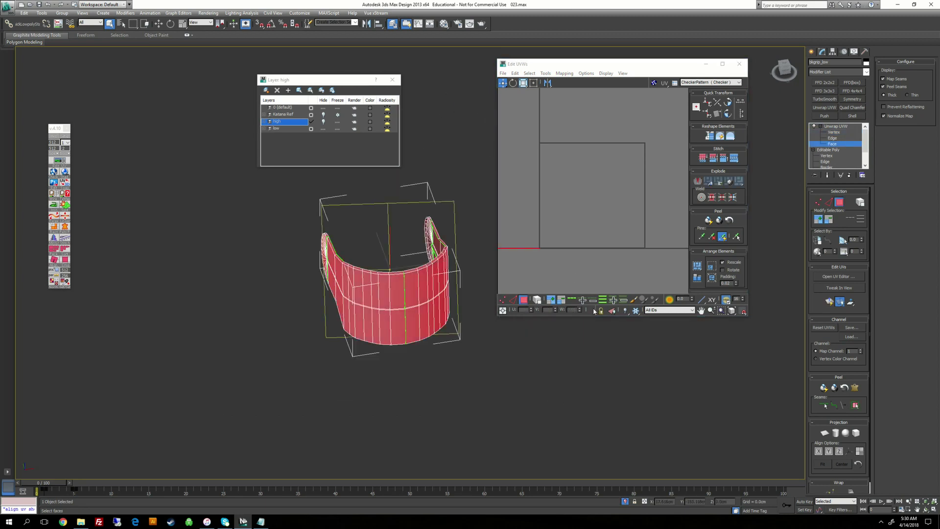
pyautogui.click(565, 73)
pyautogui.click(580, 83)
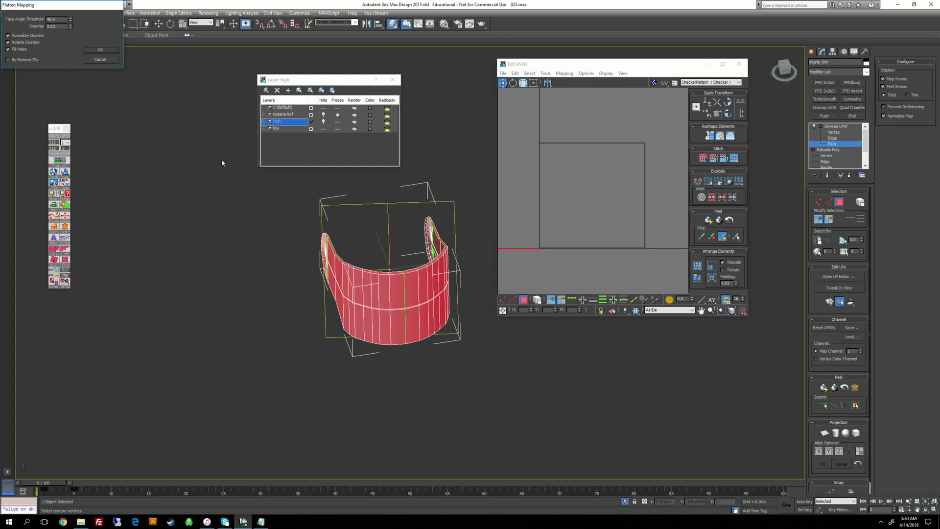
pyautogui.click(109, 50)
pyautogui.click(640, 178)
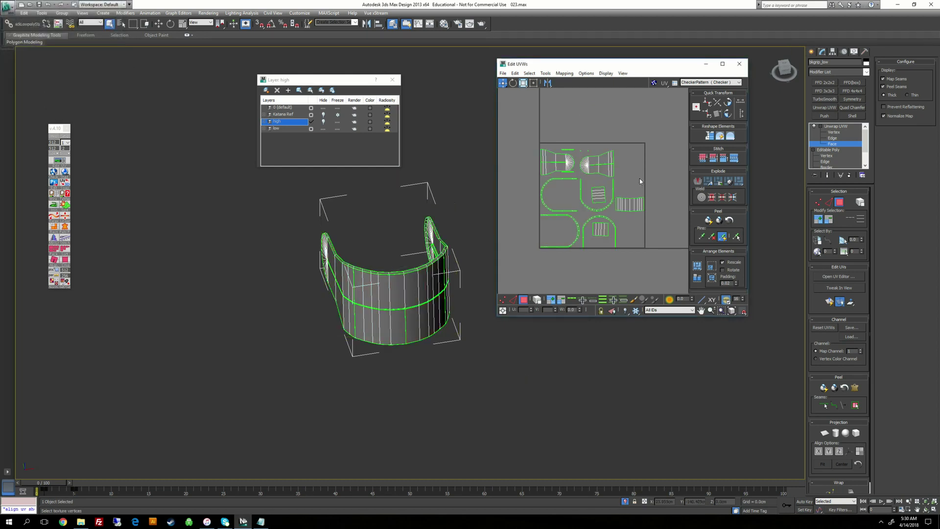
# Enable element selection for the UV shells and straighten the lower-left U-shaped rim shell into a strip.
pyautogui.scroll(1, 563, 222)
pyautogui.scroll(3, 563, 223)
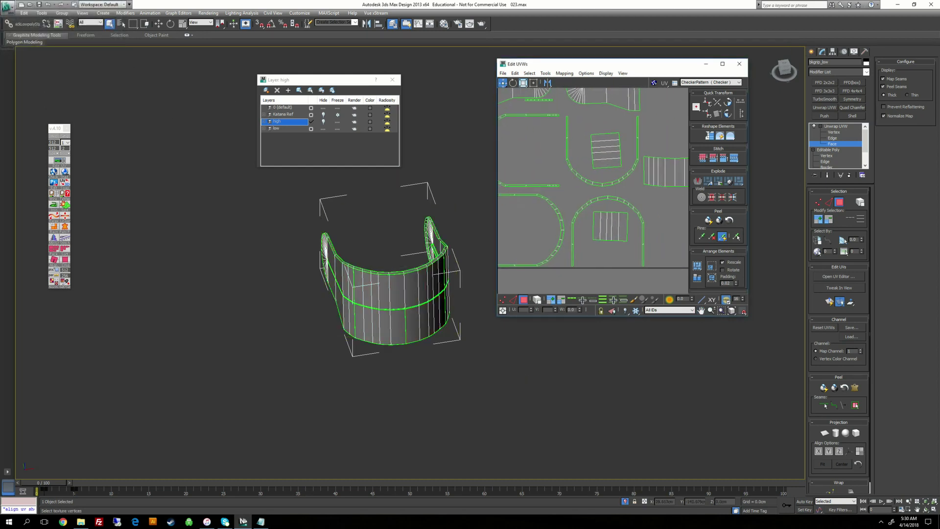
pyautogui.click(552, 213)
pyautogui.click(537, 300)
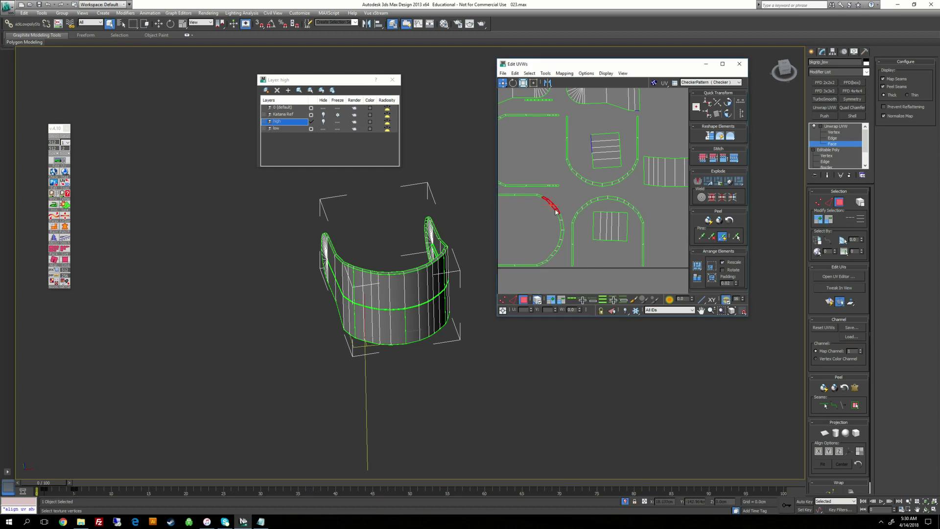
pyautogui.moveTo(563, 206); pyautogui.dragTo(547, 215)
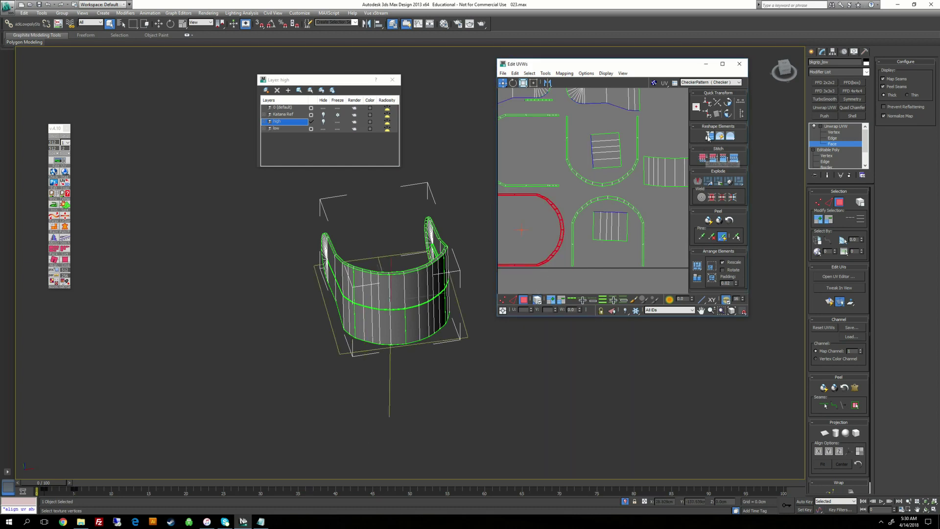
pyautogui.click(709, 136)
pyautogui.scroll(-5, 541, 195)
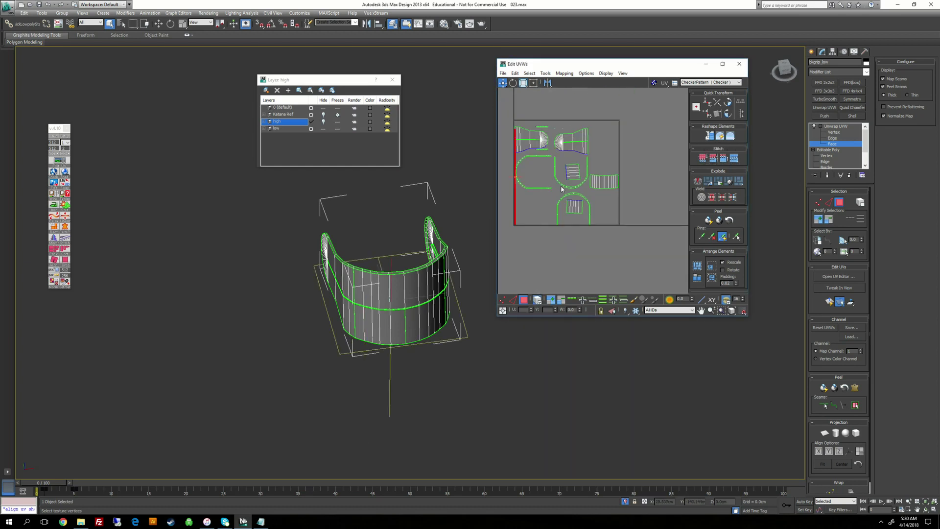
# Straighten the remaining three U-shaped rim shells into straight strips.
pyautogui.scroll(3, 541, 193)
pyautogui.moveTo(545, 176); pyautogui.dragTo(532, 202)
pyautogui.moveTo(533, 201); pyautogui.dragTo(558, 219, button='middle')
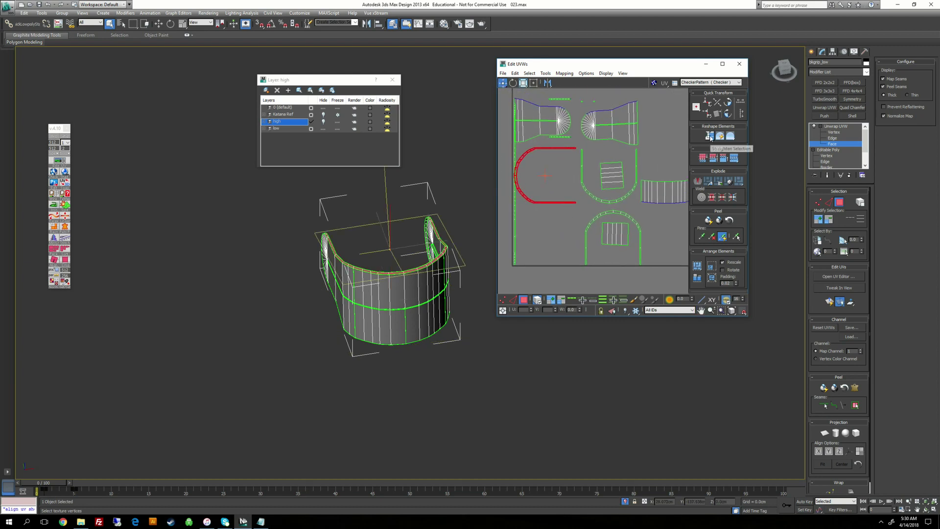
pyautogui.click(709, 137)
pyautogui.moveTo(570, 214); pyautogui.dragTo(590, 229)
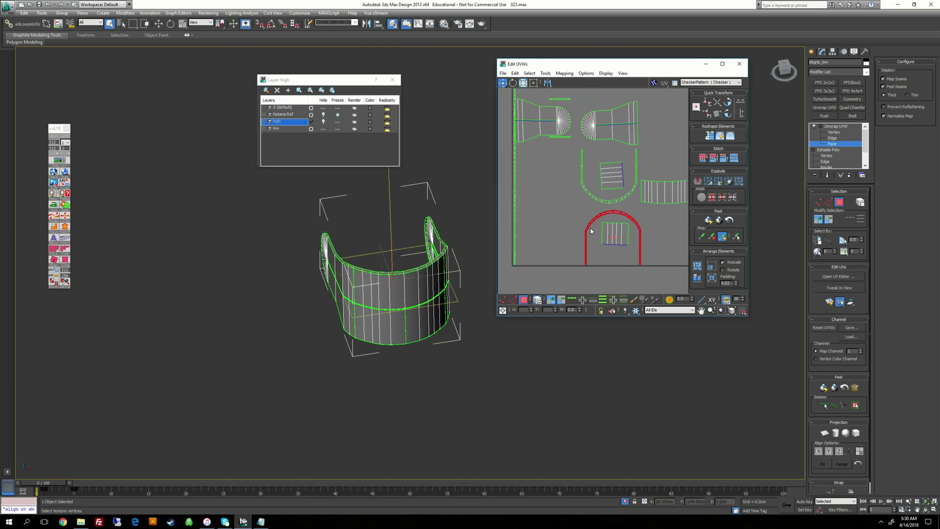
pyautogui.click(709, 136)
pyautogui.click(591, 197)
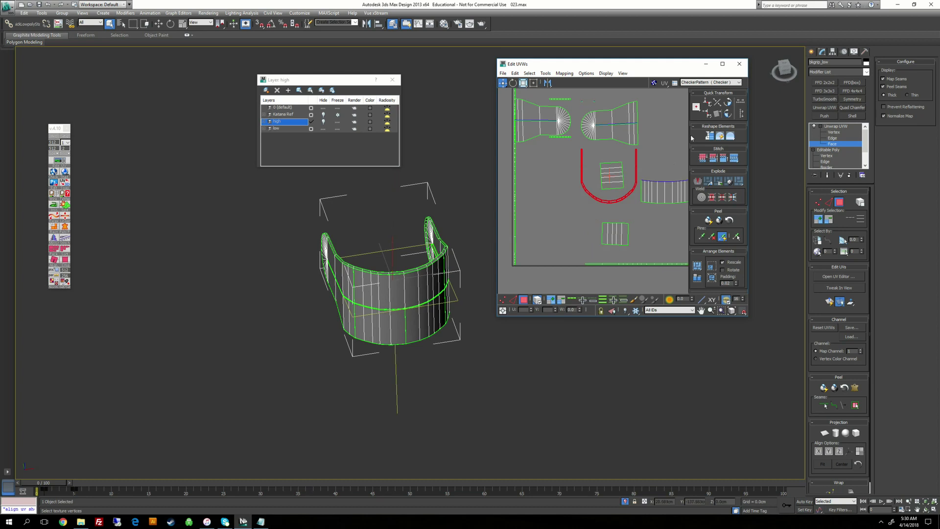
pyautogui.click(709, 137)
pyautogui.scroll(-3, 582, 171)
pyautogui.moveTo(582, 171); pyautogui.dragTo(571, 210, button='middle')
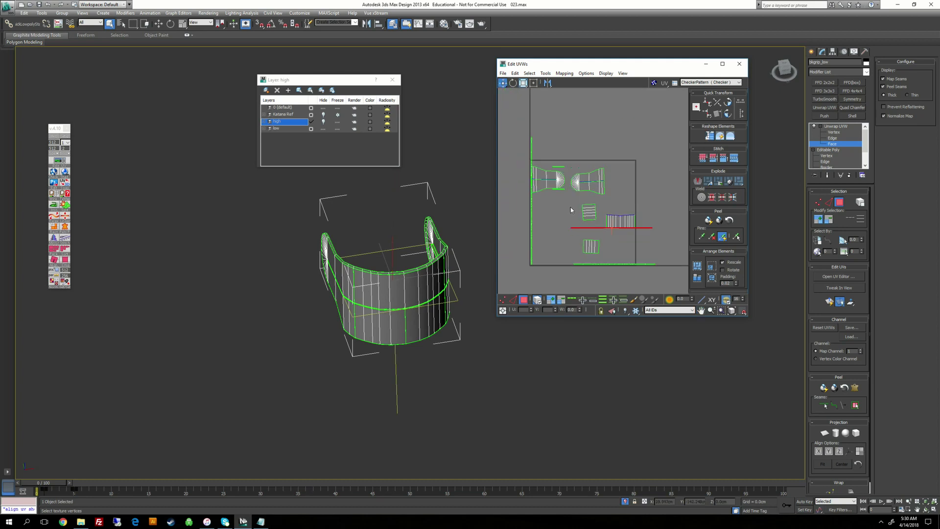
# Select all UV shells of the grip band and pack them together.
pyautogui.click(626, 198)
pyautogui.scroll(-2, 568, 171)
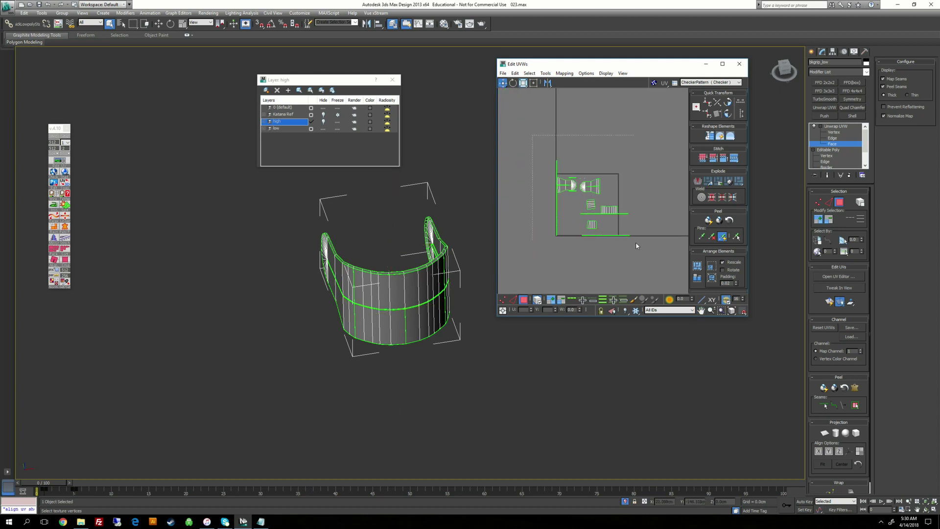
pyautogui.hotkey('ctrl', 'a')
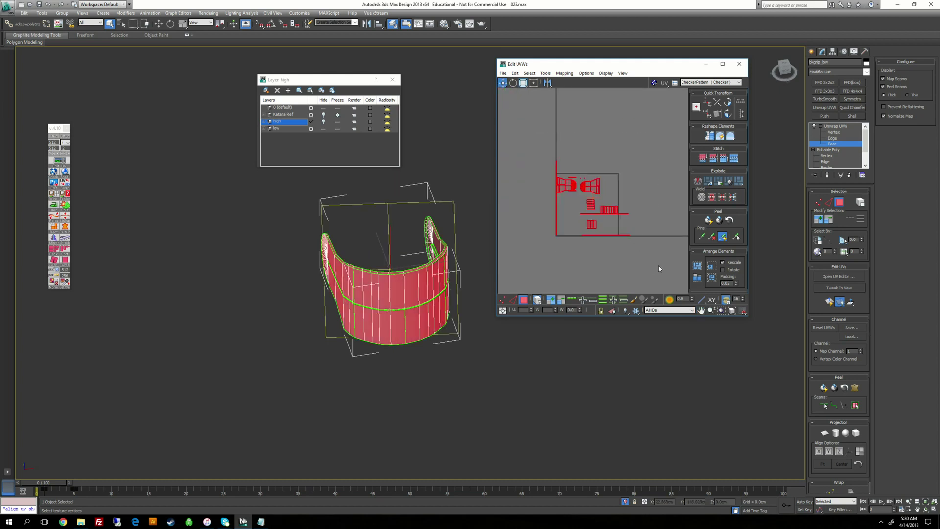
pyautogui.click(710, 267)
pyautogui.click(609, 242)
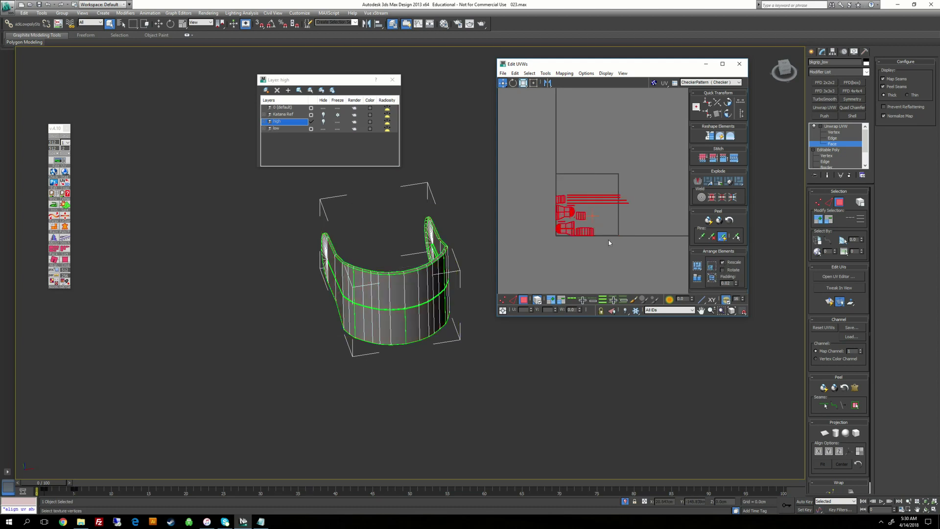
# Examine the small shells beneath the upper fan-shaped shell in the packed layout.
pyautogui.scroll(3, 591, 238)
pyautogui.scroll(2, 557, 217)
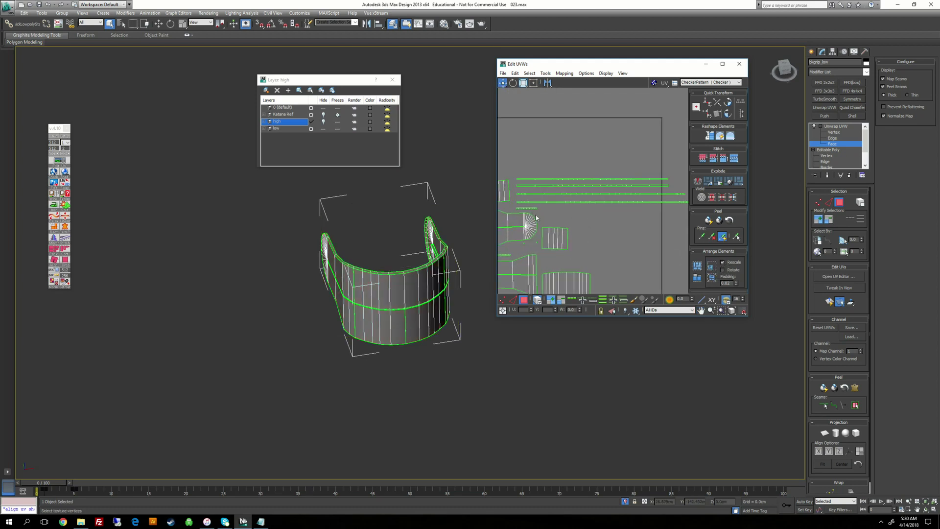
pyautogui.scroll(2, 536, 216)
pyautogui.moveTo(505, 281); pyautogui.dragTo(586, 238, button='middle')
pyautogui.moveTo(582, 233); pyautogui.dragTo(625, 242)
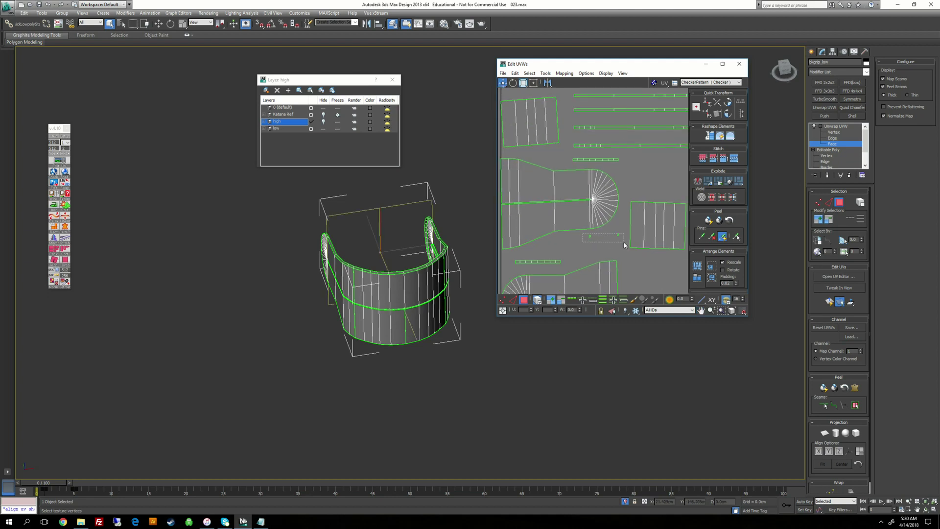
pyautogui.click(624, 185)
# Try to stitch the top two long strips together at their left end edges, with element selection turned off.
pyautogui.moveTo(562, 128); pyautogui.dragTo(572, 215, button='middle')
pyautogui.scroll(1, 572, 215)
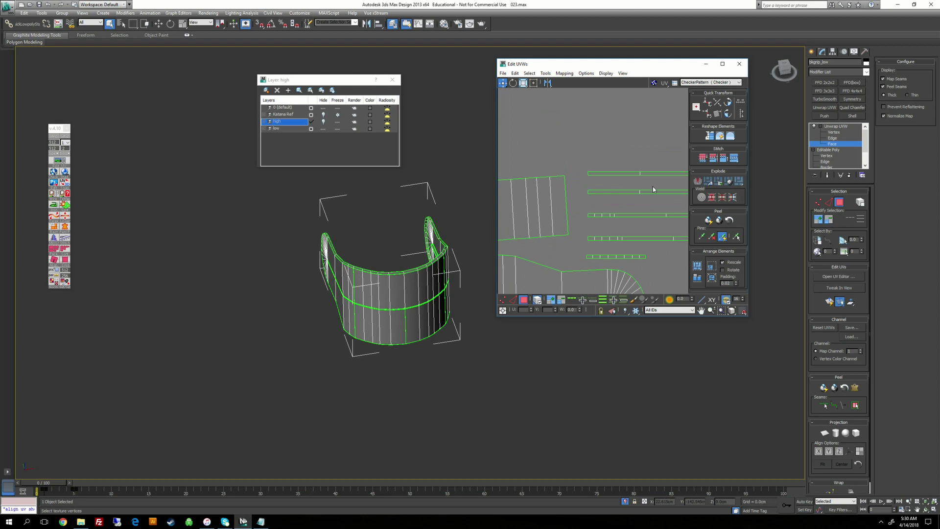
pyautogui.click(833, 138)
pyautogui.scroll(1, 577, 195)
pyautogui.scroll(1, 576, 195)
pyautogui.click(619, 164)
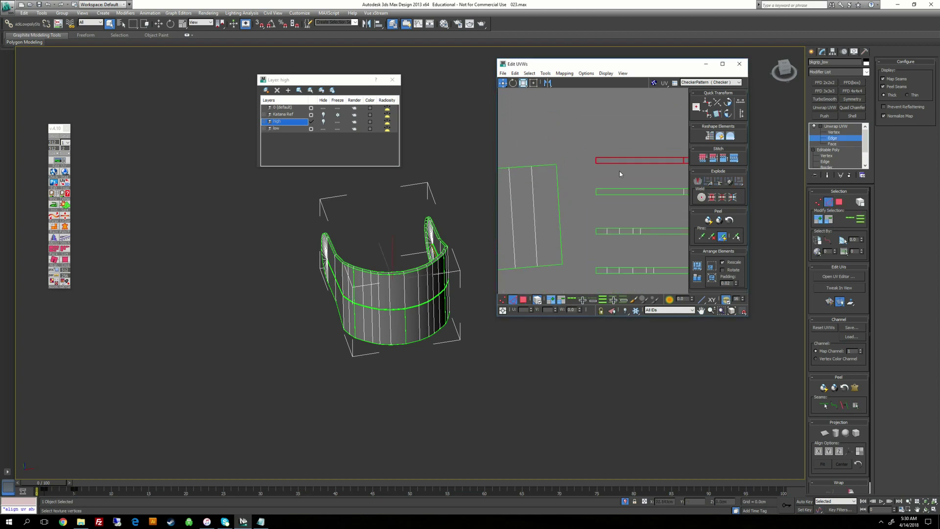
pyautogui.click(537, 300)
pyautogui.click(595, 171)
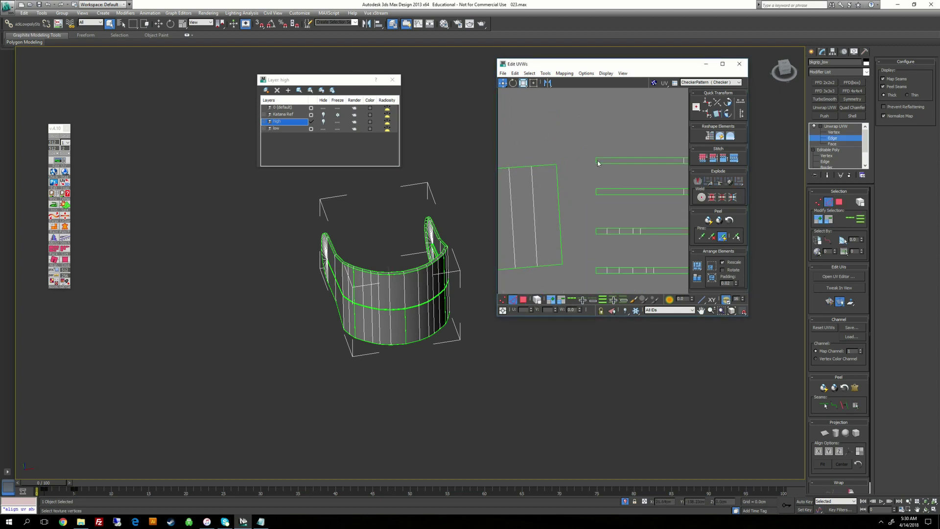
pyautogui.click(596, 191)
pyautogui.press('s')
pyautogui.scroll(-5, 592, 218)
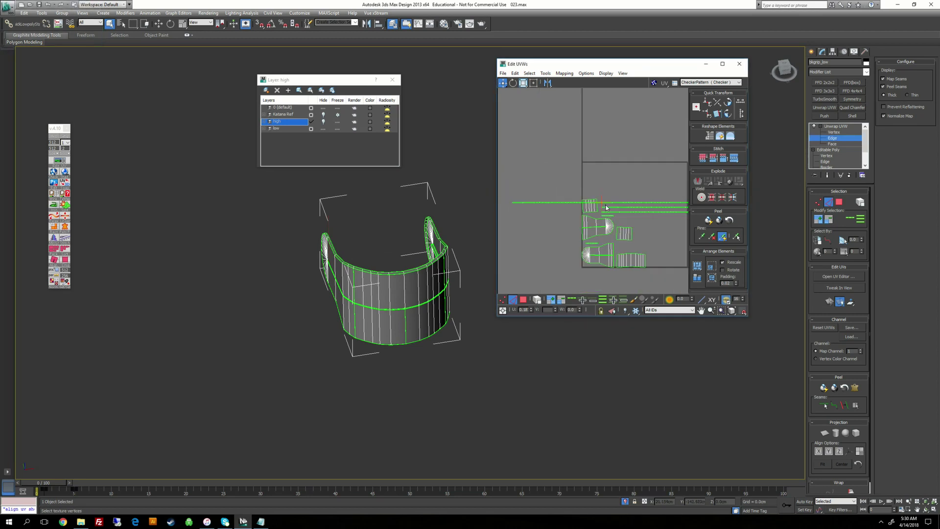
# Examine both ends of the four long strips and the short strips beneath them for matching edges.
pyautogui.scroll(4, 567, 191)
pyautogui.moveTo(602, 209)
pyautogui.mouseDown(button='middle')
pyautogui.moveTo(566, 191)
pyautogui.moveTo(602, 201)
pyautogui.mouseUp(button='middle')
pyautogui.scroll(3, 602, 203)
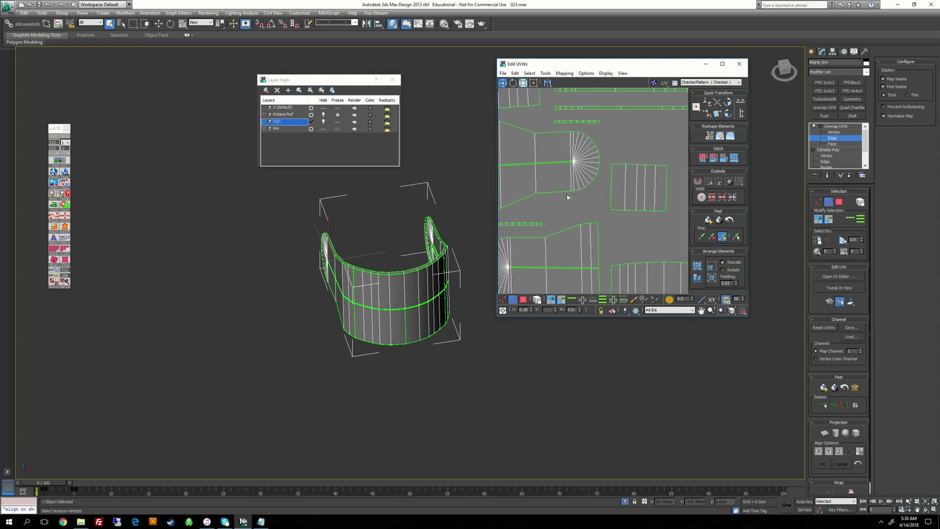
pyautogui.click(571, 199)
pyautogui.moveTo(635, 149); pyautogui.dragTo(502, 223, button='middle')
pyautogui.scroll(-3, 618, 231)
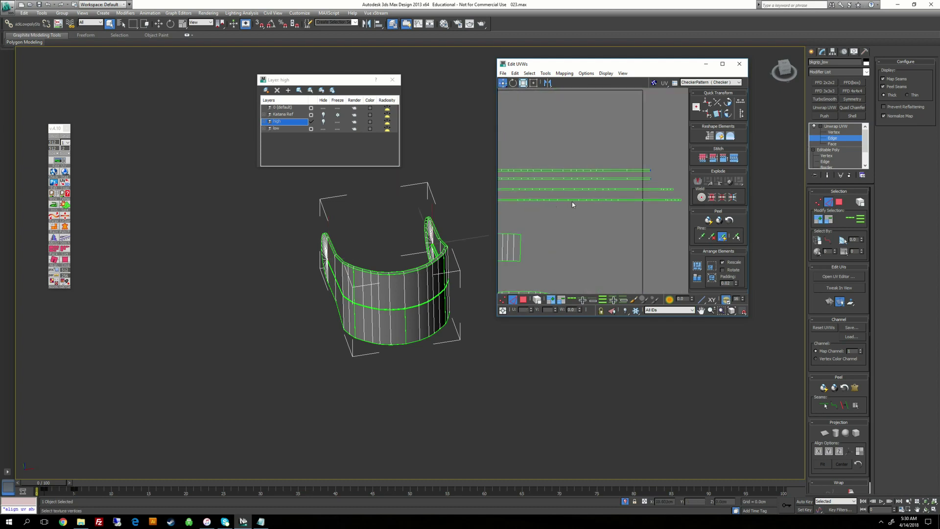
pyautogui.moveTo(605, 202); pyautogui.dragTo(573, 203, button='middle')
pyautogui.scroll(8, 627, 177)
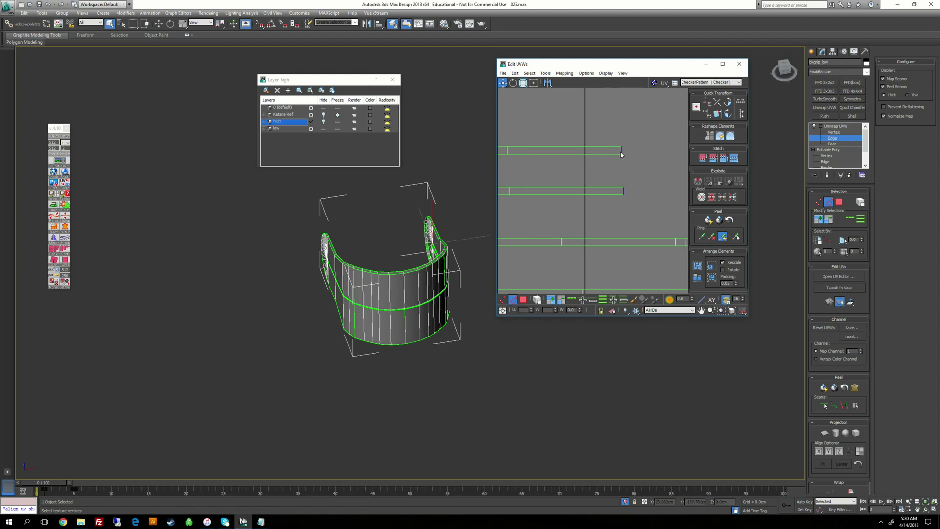
pyautogui.scroll(-6, 638, 180)
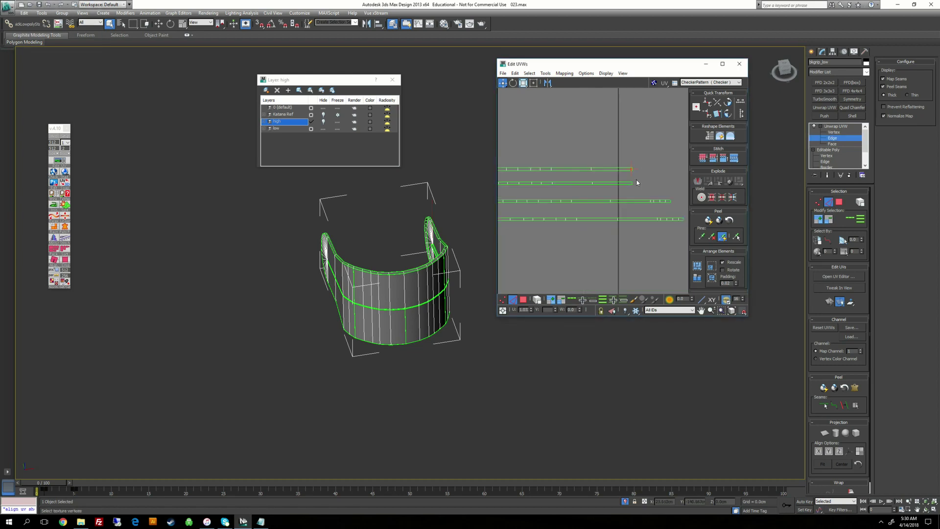
pyautogui.moveTo(564, 241); pyautogui.dragTo(579, 222, button='middle')
pyautogui.scroll(1, 605, 170)
pyautogui.moveTo(606, 171); pyautogui.dragTo(579, 203, button='middle')
pyautogui.scroll(1, 578, 203)
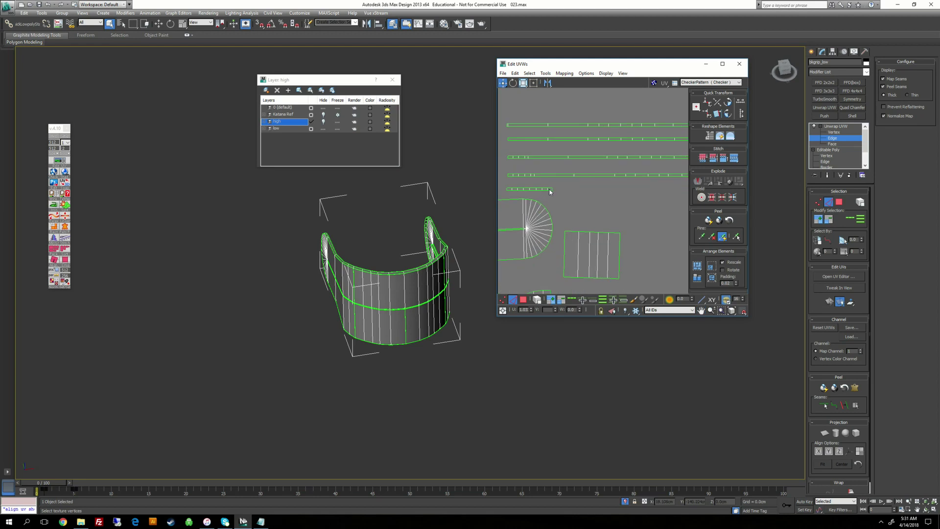
# Stitch the short strip beneath the long strips to the left end of the lowest long strip, in a maximized UV editor.
pyautogui.click(552, 190)
pyautogui.keyDown('alt'); pyautogui.moveTo(410, 239); pyautogui.dragTo(460, 215, button='middle'); pyautogui.keyUp('alt')
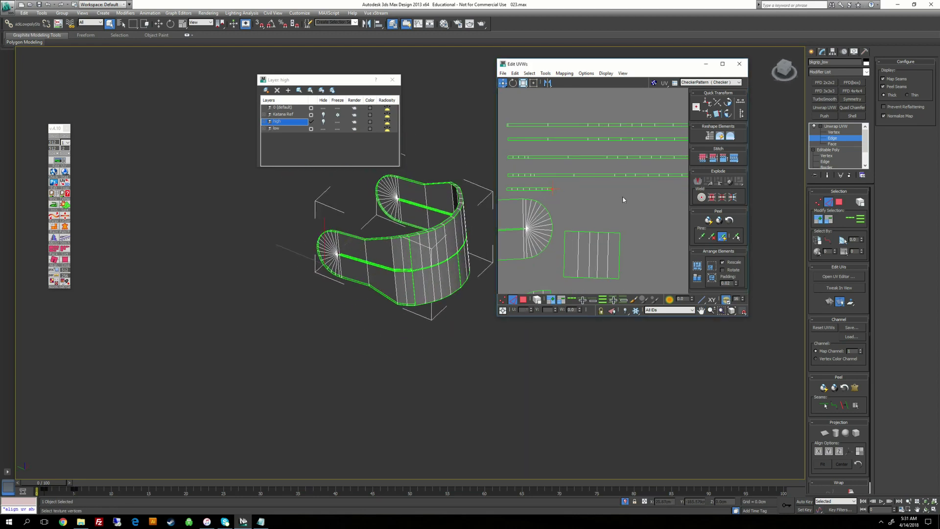
pyautogui.scroll(-2, 649, 192)
pyautogui.moveTo(654, 191); pyautogui.dragTo(547, 217, button='middle')
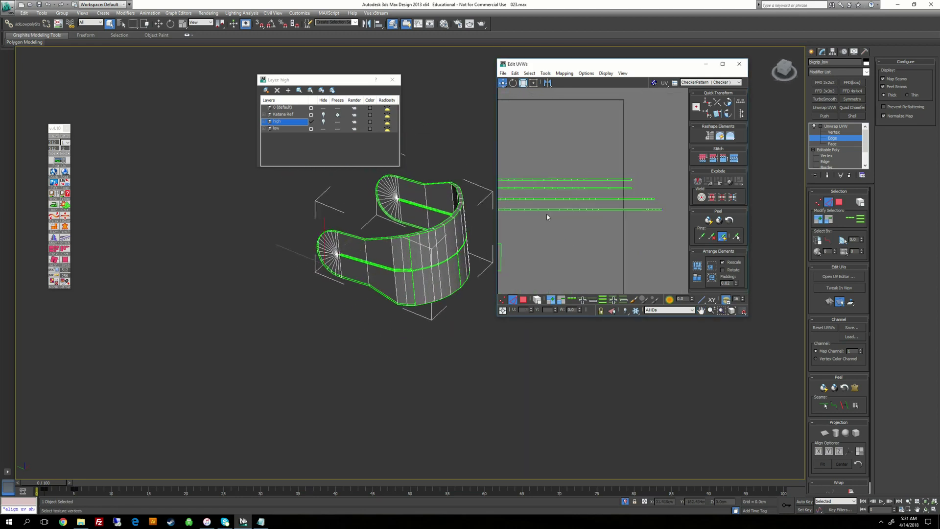
pyautogui.click(723, 63)
pyautogui.moveTo(485, 299); pyautogui.dragTo(543, 232, button='middle')
pyautogui.press('s')
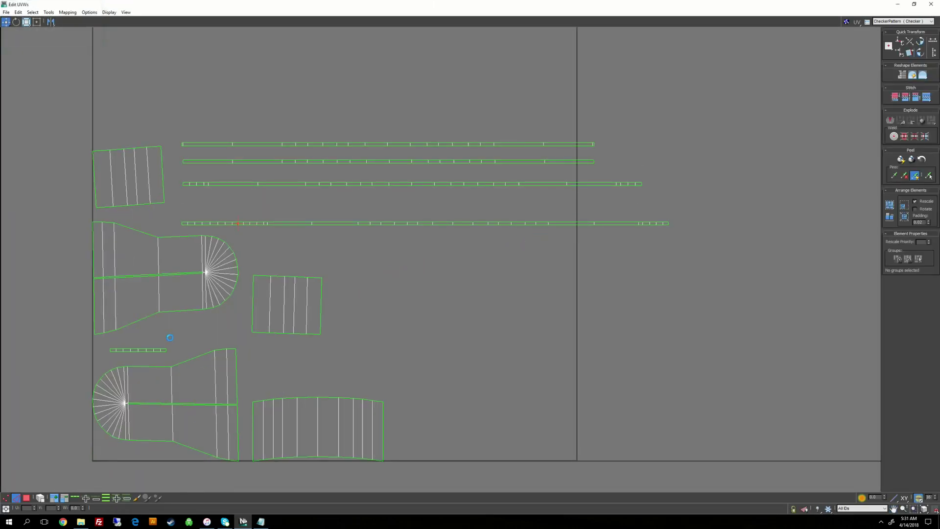
# Stitch the remaining short strip between the two fan-shaped shells to its matching long strip at its left end edge.
pyautogui.moveTo(171, 351); pyautogui.dragTo(195, 336, button='middle')
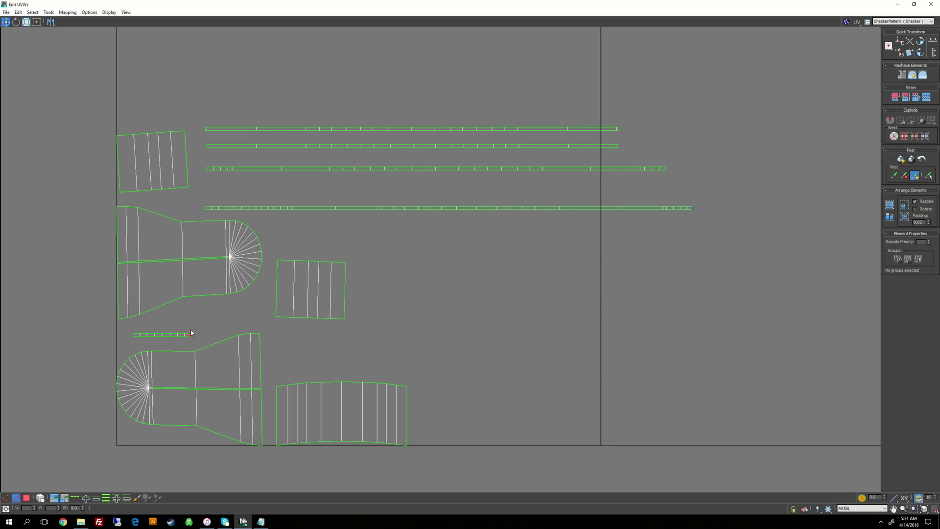
pyautogui.click(135, 335)
pyautogui.press('s')
pyautogui.scroll(-3, 247, 274)
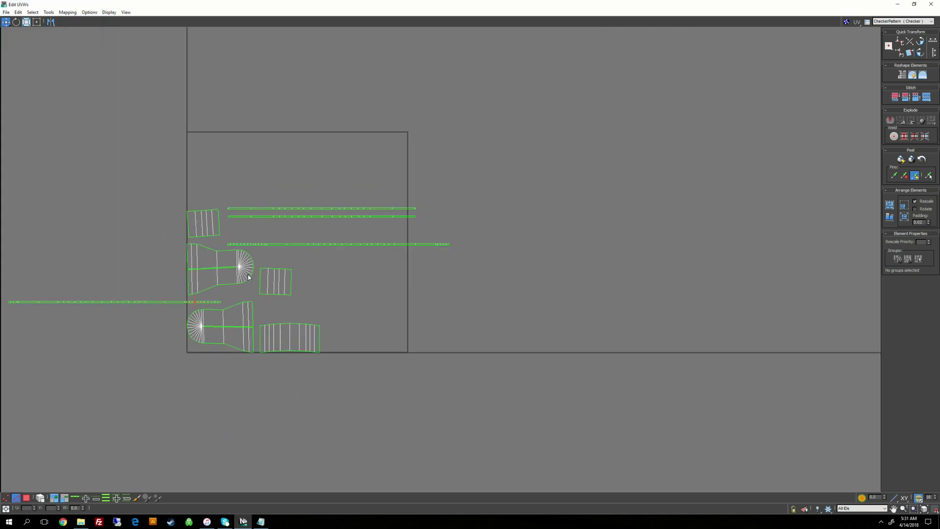
# Select the newly stitched strip as a whole element by its faces and place it above the other long strips.
pyautogui.rightClick(123, 283)
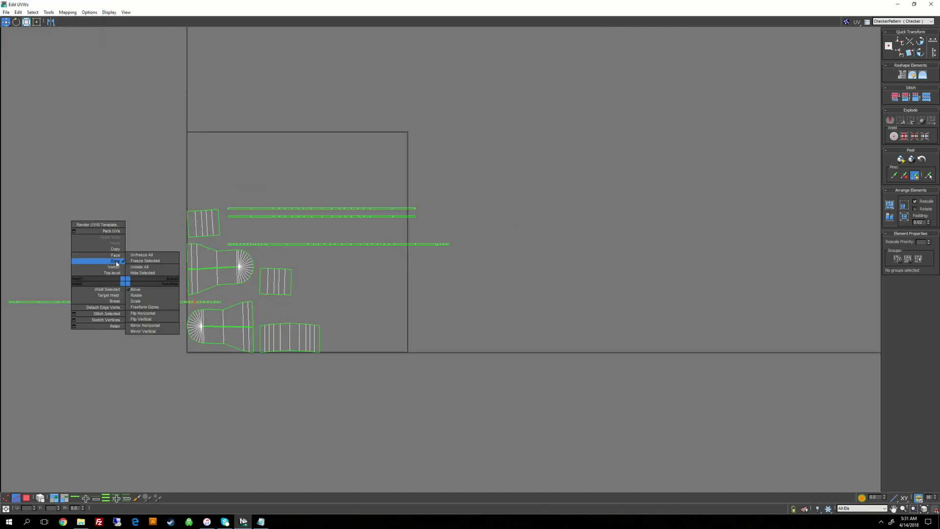
pyautogui.click(113, 258)
pyautogui.moveTo(109, 265); pyautogui.dragTo(122, 308)
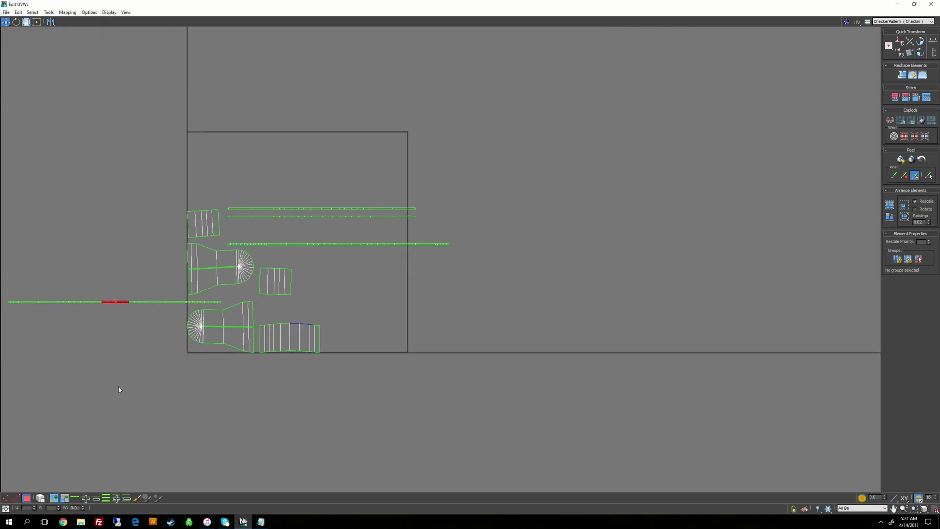
pyautogui.click(40, 498)
pyautogui.moveTo(98, 307); pyautogui.dragTo(315, 192)
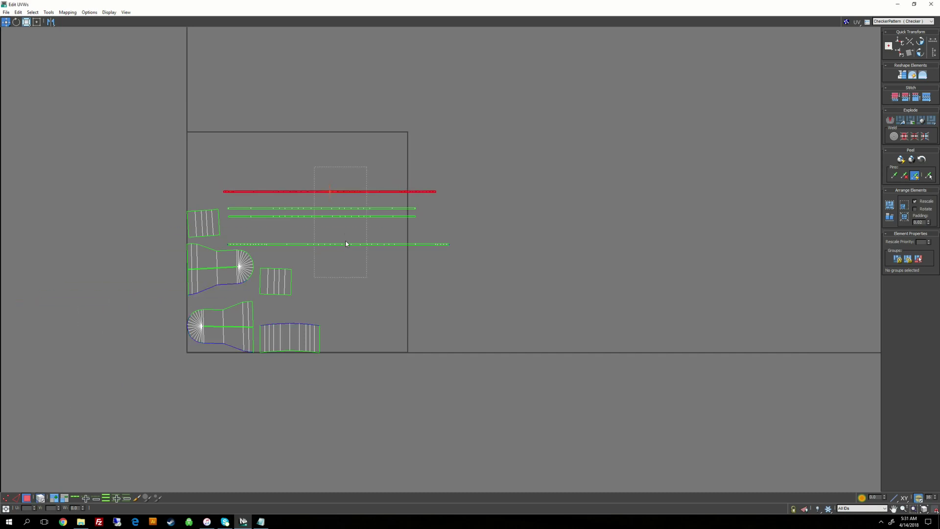
# Move all four long strips together up and to the right, clear of the other shells.
pyautogui.moveTo(367, 277); pyautogui.dragTo(367, 278)
pyautogui.moveTo(365, 244); pyautogui.dragTo(447, 204)
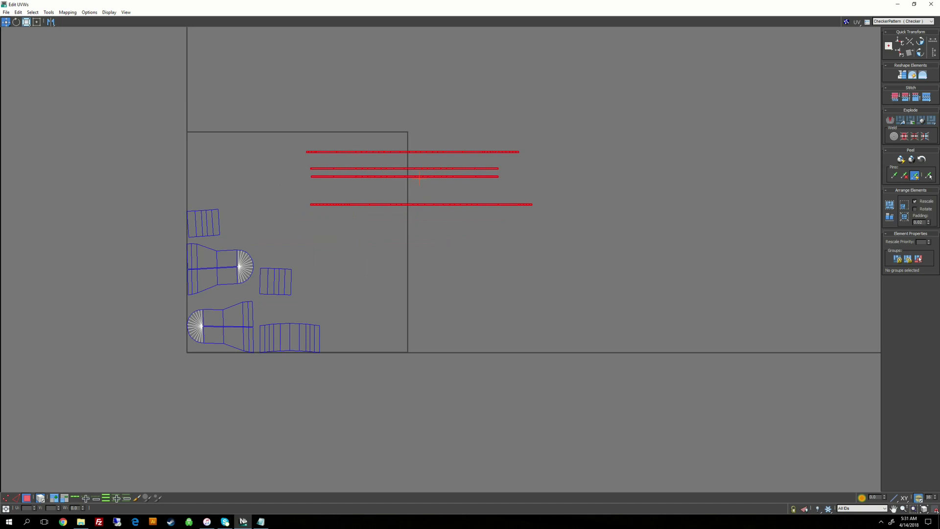
pyautogui.click(310, 303)
pyautogui.scroll(2, 300, 299)
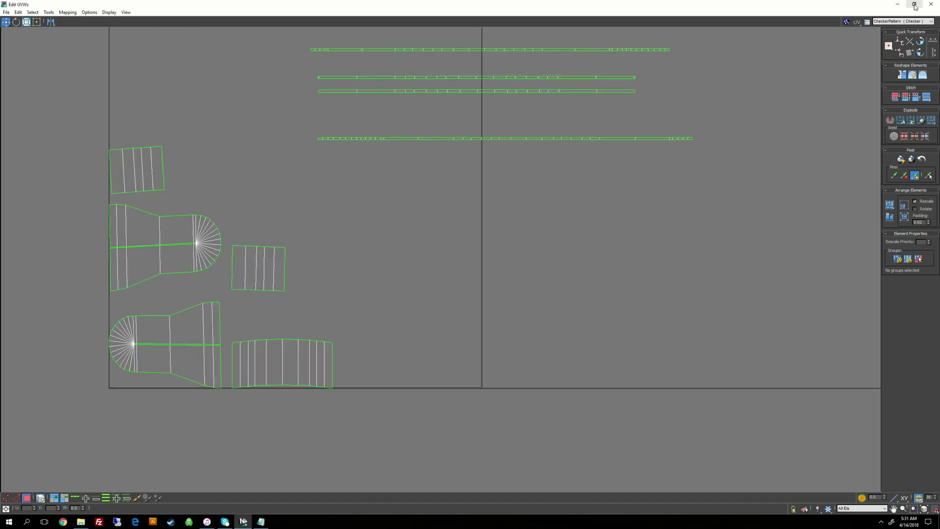
# Restore the UV editor to its smaller size and select one upper edge of the middle rectangular shell, with element selection turned off.
pyautogui.click(914, 4)
pyautogui.scroll(-2, 620, 172)
pyautogui.moveTo(589, 168); pyautogui.dragTo(670, 164, button='middle')
pyautogui.scroll(4, 611, 171)
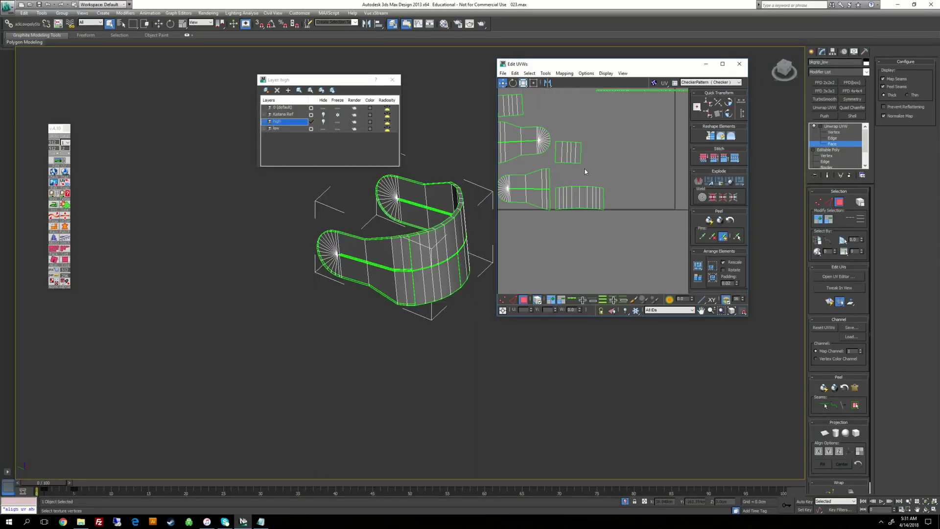
pyautogui.moveTo(556, 168); pyautogui.dragTo(561, 197, button='middle')
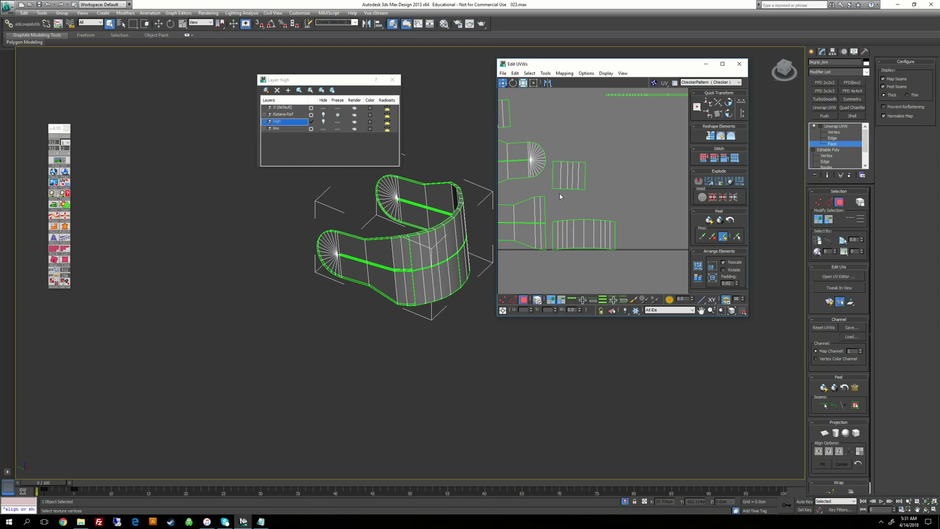
pyautogui.rightClick(590, 156)
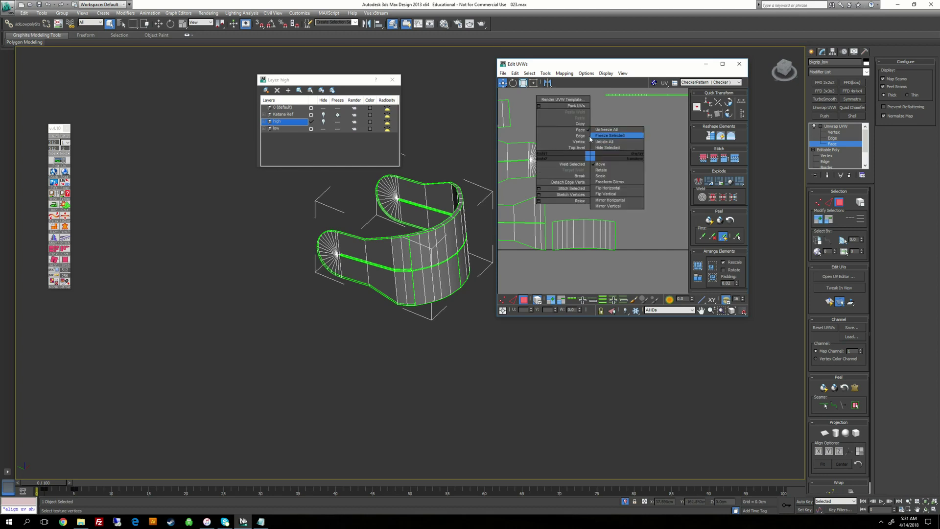
pyautogui.click(582, 136)
pyautogui.moveTo(562, 180); pyautogui.dragTo(583, 196, button='middle')
pyautogui.scroll(3, 583, 196)
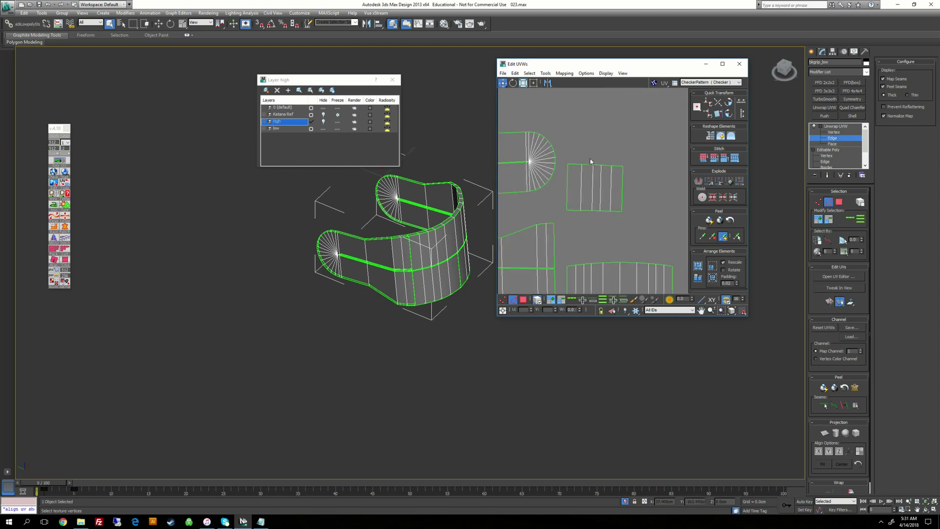
pyautogui.click(587, 164)
pyautogui.click(537, 300)
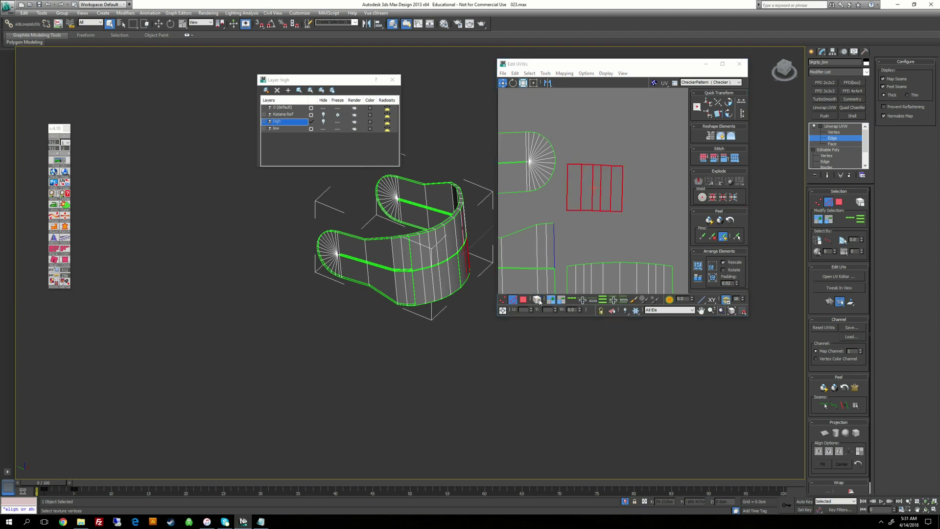
pyautogui.click(575, 160)
# Examine where the selected rectangular shell edge lies on the grip band model.
pyautogui.keyDown('alt'); pyautogui.moveTo(456, 250); pyautogui.dragTo(402, 233, button='middle'); pyautogui.keyUp('alt')
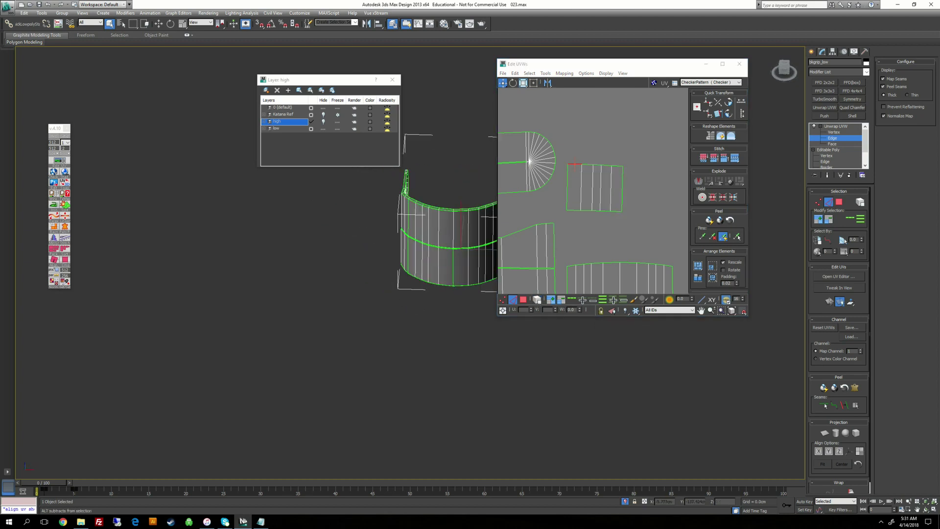
pyautogui.scroll(-2, 609, 178)
pyautogui.moveTo(581, 247); pyautogui.dragTo(633, 242, button='middle')
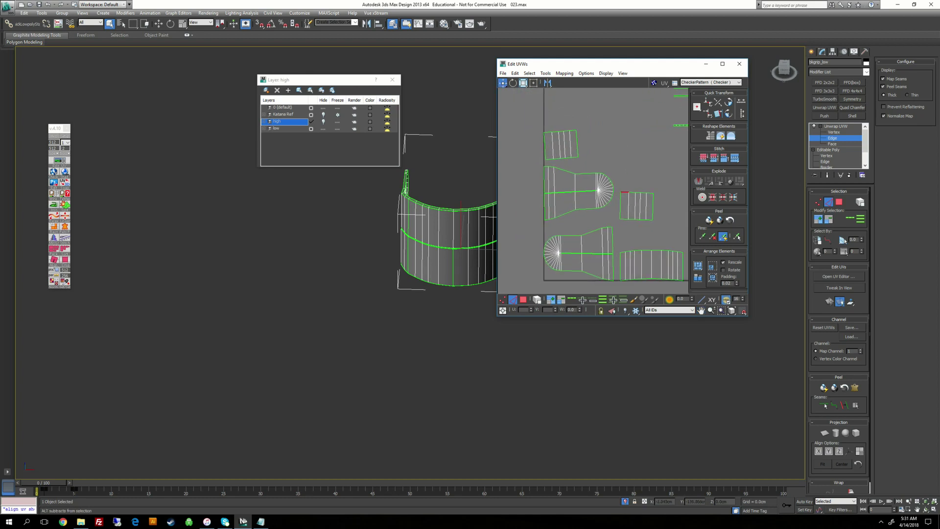
pyautogui.keyDown('alt'); pyautogui.moveTo(458, 252); pyautogui.dragTo(414, 264, button='middle'); pyautogui.keyUp('alt')
pyautogui.moveTo(414, 264); pyautogui.dragTo(380, 251, button='middle')
pyautogui.keyDown('alt'); pyautogui.moveTo(433, 208); pyautogui.dragTo(365, 223, button='middle'); pyautogui.keyUp('alt')
pyautogui.moveTo(610, 212); pyautogui.dragTo(512, 214, button='middle')
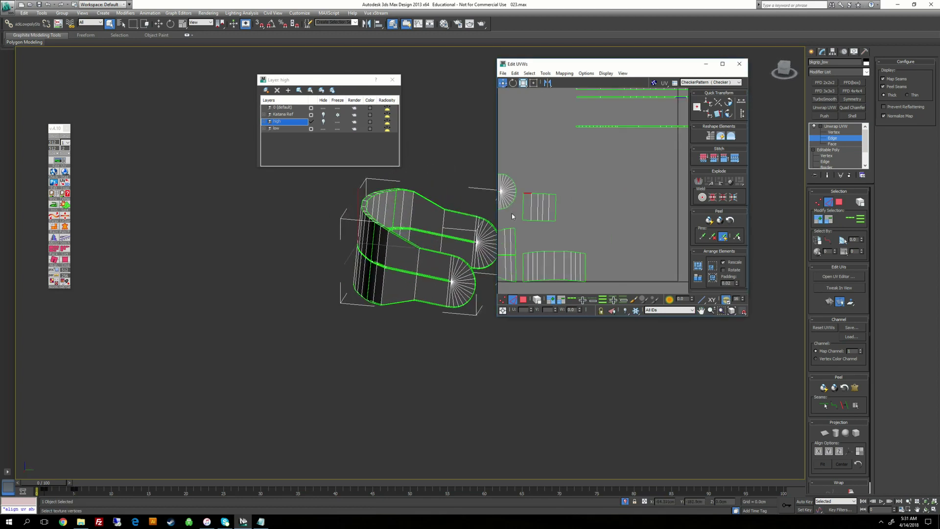
# Stitch the two small rectangular shells together along their shared side edge.
pyautogui.click(555, 213)
pyautogui.scroll(-3, 572, 221)
pyautogui.moveTo(573, 221); pyautogui.dragTo(612, 215, button='middle')
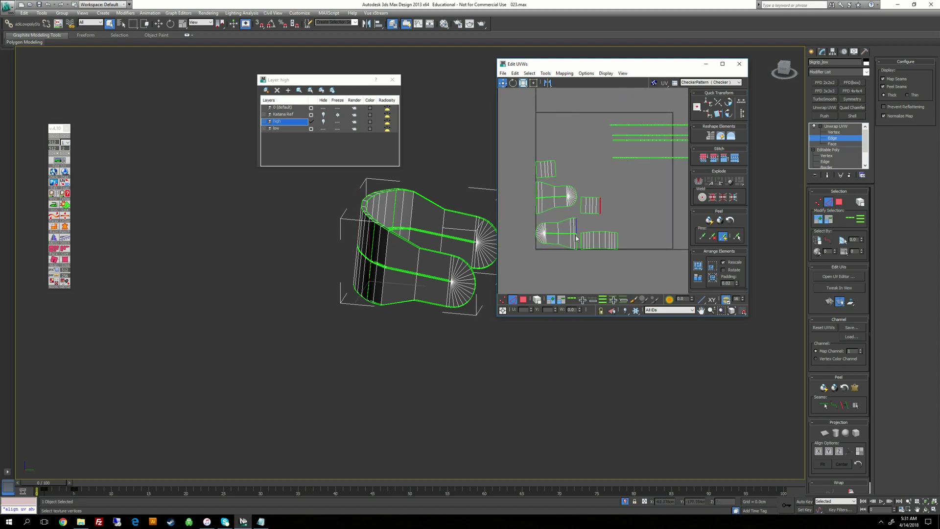
pyautogui.scroll(2, 589, 204)
pyautogui.click(545, 162)
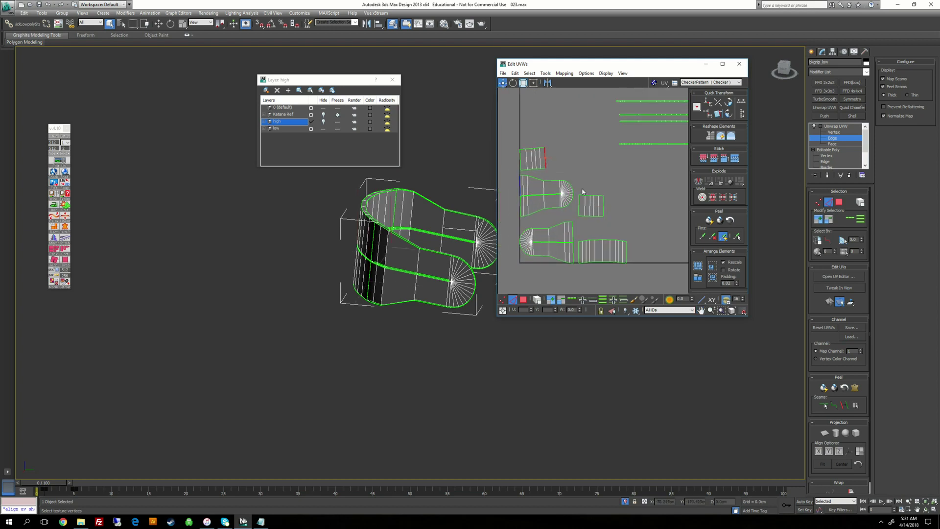
pyautogui.click(579, 205)
pyautogui.press('s')
pyautogui.moveTo(598, 243); pyautogui.dragTo(595, 209, button='middle')
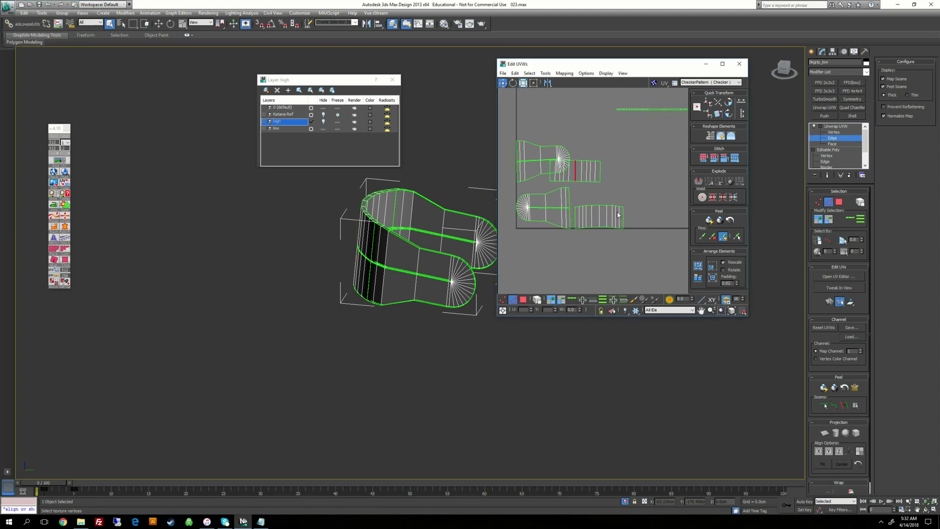
# Inspect the slightly curved rectangular shell and the joined one against the band model, switching to face selection.
pyautogui.click(623, 217)
pyautogui.moveTo(363, 284)
pyautogui.keyDown('alt'); pyautogui.mouseDown(button='middle')
pyautogui.moveTo(440, 265)
pyautogui.moveTo(360, 282)
pyautogui.mouseUp(button='middle'); pyautogui.keyUp('alt')
pyautogui.click(835, 144)
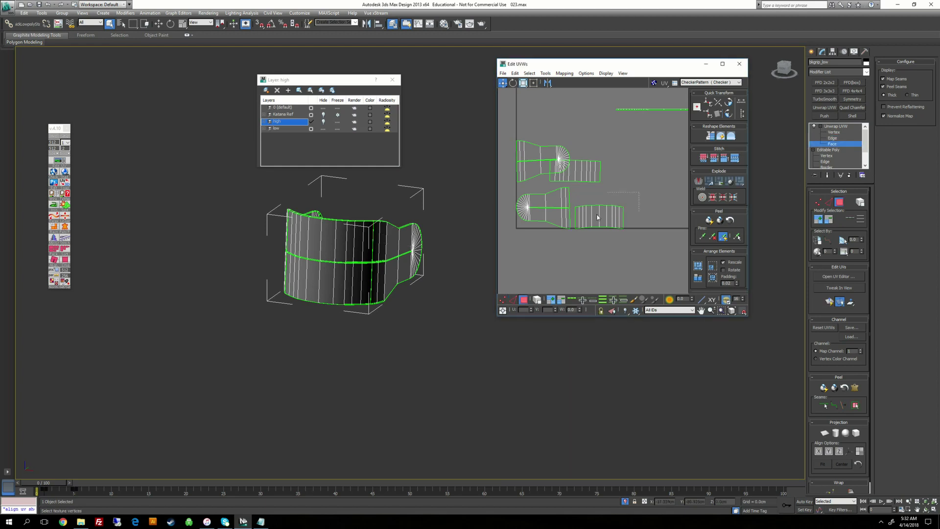
pyautogui.doubleClick(577, 218)
pyautogui.moveTo(556, 175); pyautogui.dragTo(546, 175)
pyautogui.click(621, 181)
pyautogui.scroll(3, 568, 210)
pyautogui.scroll(2, 571, 221)
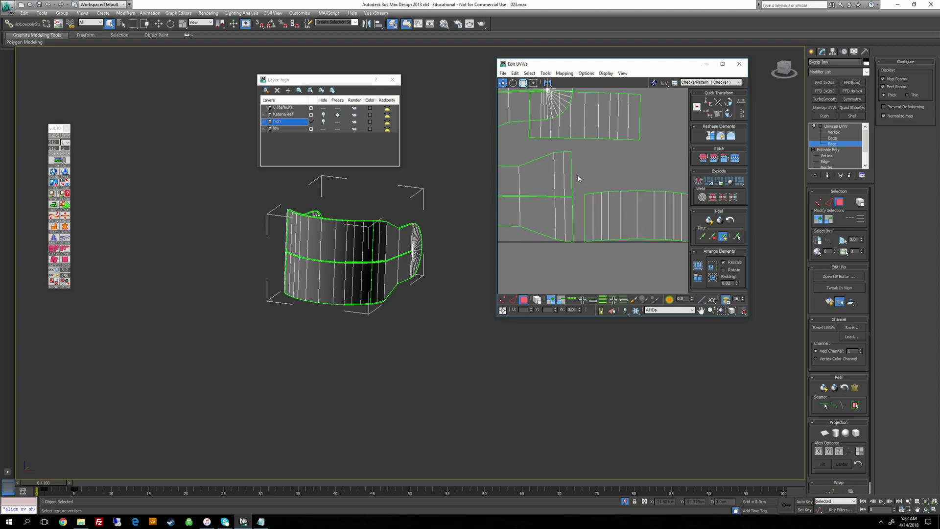
pyautogui.moveTo(574, 156); pyautogui.dragTo(581, 203, button='middle')
pyautogui.scroll(-5, 581, 204)
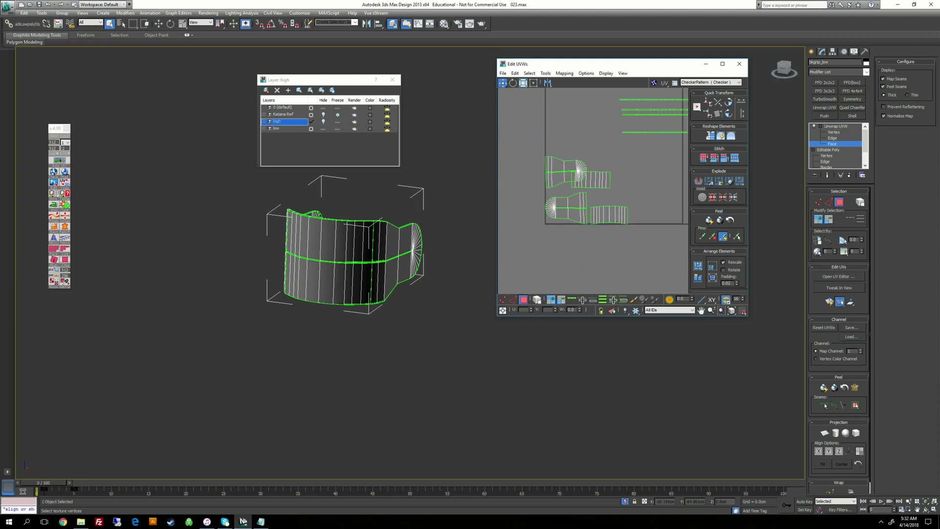
pyautogui.scroll(3, 612, 227)
# Move the joined rectangular shell and the curved rectangular shell to the right, away from the fan-shaped shells.
pyautogui.click(578, 175)
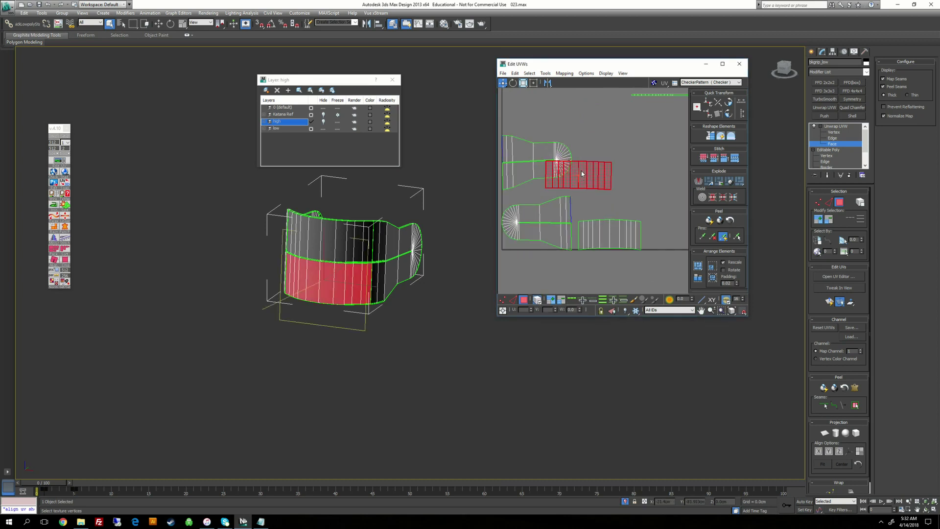
pyautogui.moveTo(578, 174); pyautogui.dragTo(640, 182)
pyautogui.click(604, 229)
pyautogui.moveTo(602, 229); pyautogui.dragTo(640, 230)
pyautogui.moveTo(657, 149); pyautogui.dragTo(606, 149, button='middle')
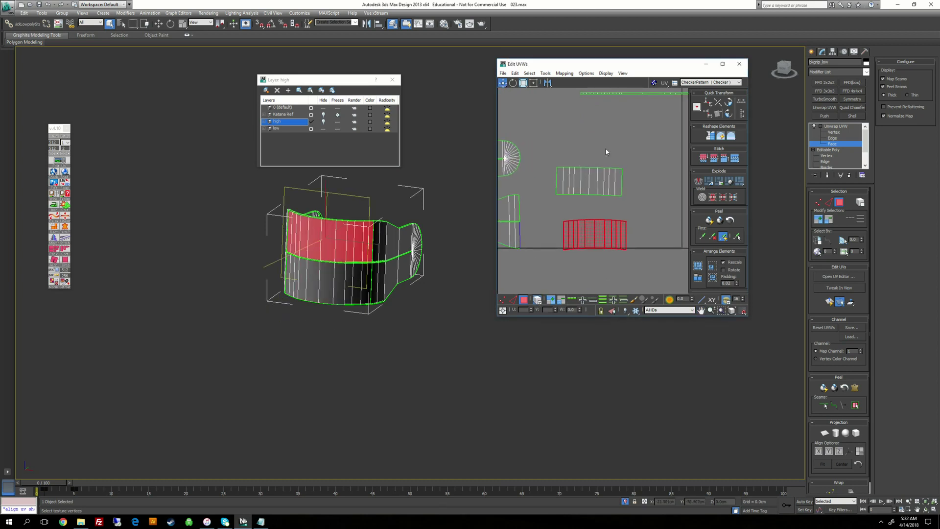
pyautogui.click(606, 149)
# Align the joined rectangular shell squarely by one of its middle upper edges, with element selection turned off.
pyautogui.scroll(2, 586, 210)
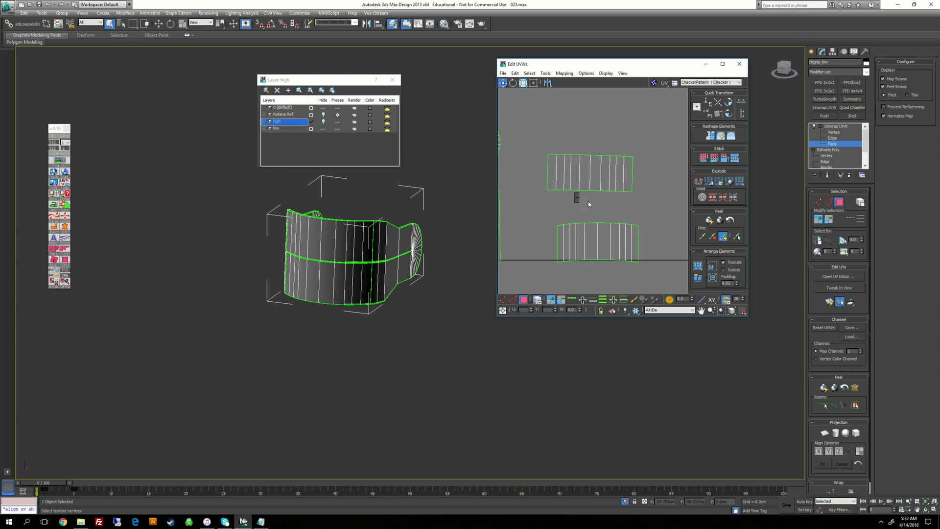
pyautogui.click(572, 179)
pyautogui.click(581, 177)
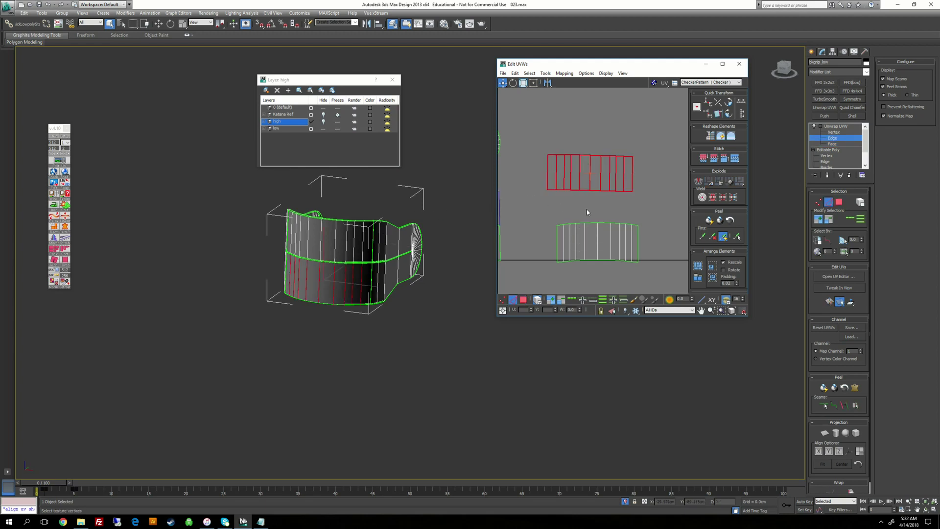
pyautogui.click(582, 144)
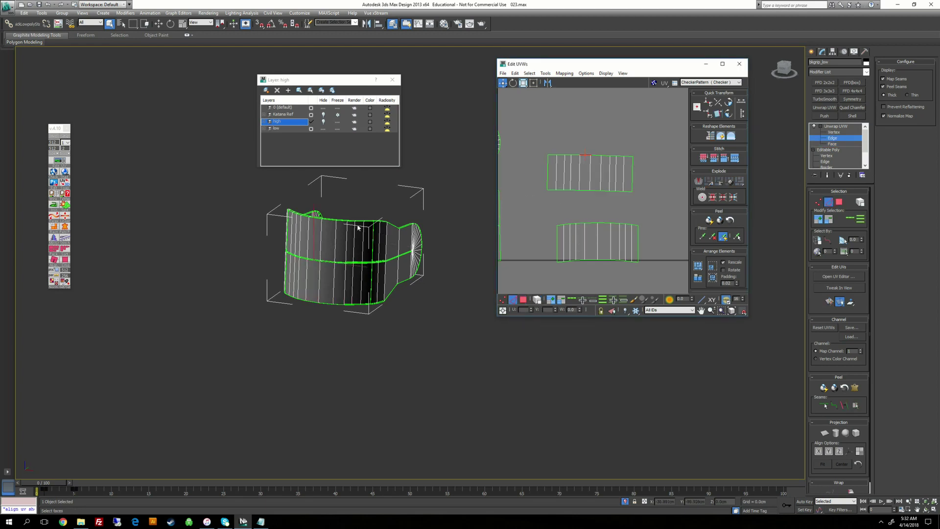
pyautogui.click(56, 262)
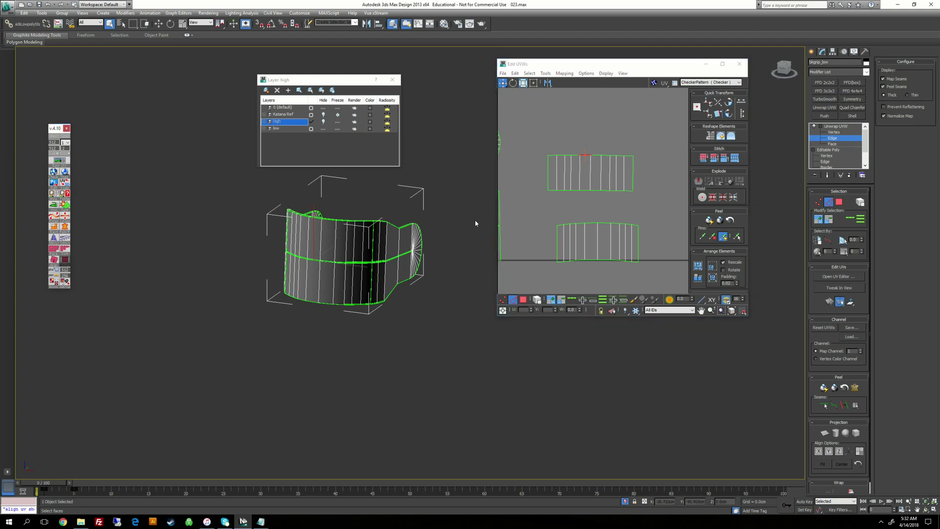
# Align the slightly curved rectangular shell squarely by its middle upper edge.
pyautogui.click(592, 223)
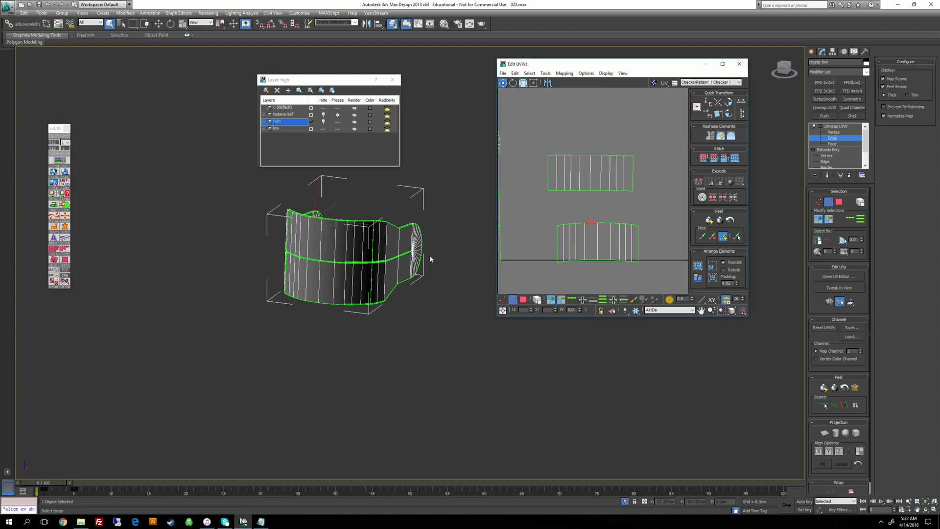
pyautogui.click(54, 262)
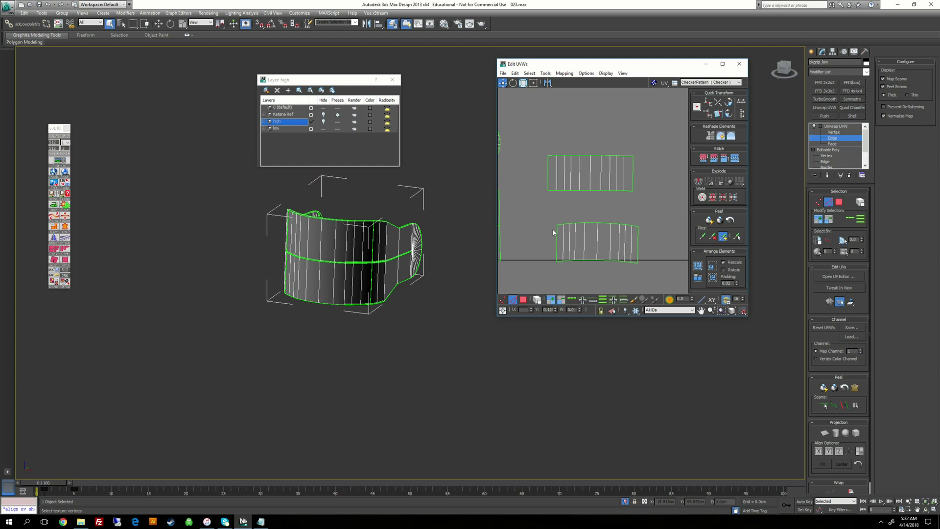
# Straighten the whole upper border of the joined rectangular shell horizontally.
pyautogui.moveTo(553, 230)
pyautogui.mouseDown(button='middle')
pyautogui.moveTo(529, 229)
pyautogui.moveTo(544, 235)
pyautogui.mouseUp(button='middle')
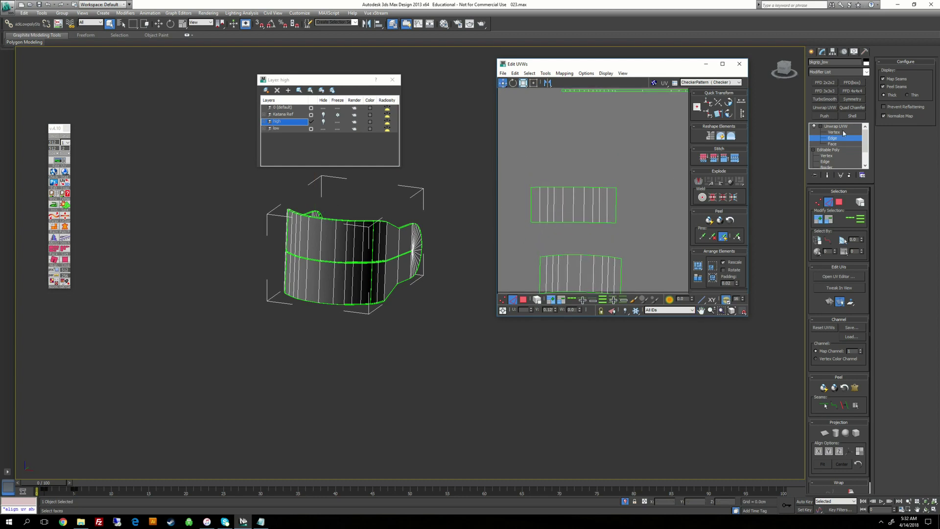
pyautogui.scroll(2, 541, 195)
pyautogui.doubleClick(534, 184)
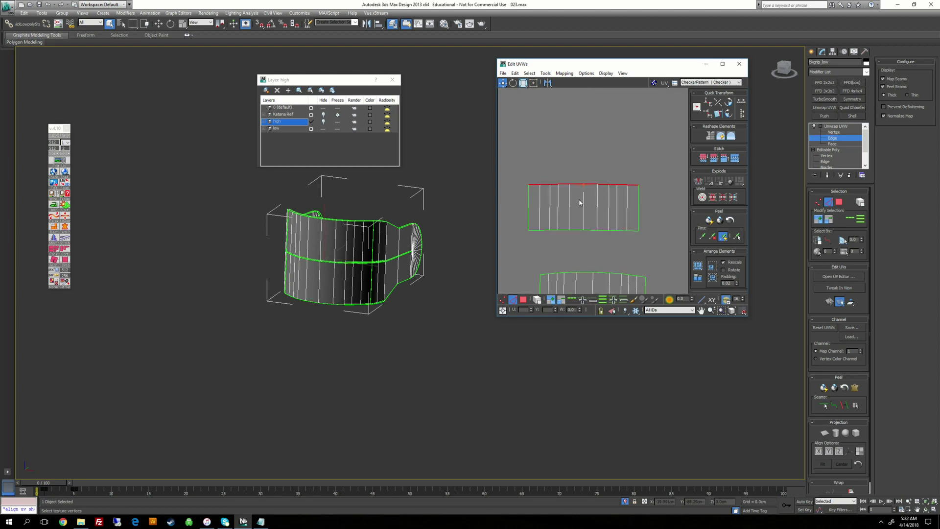
pyautogui.press('v')
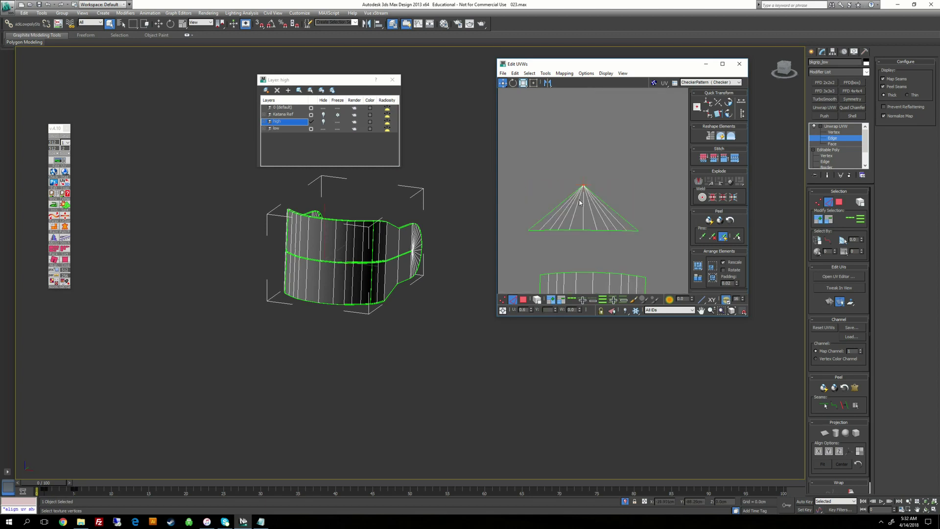
pyautogui.hotkey('ctrl', 'z')
pyautogui.press('h')
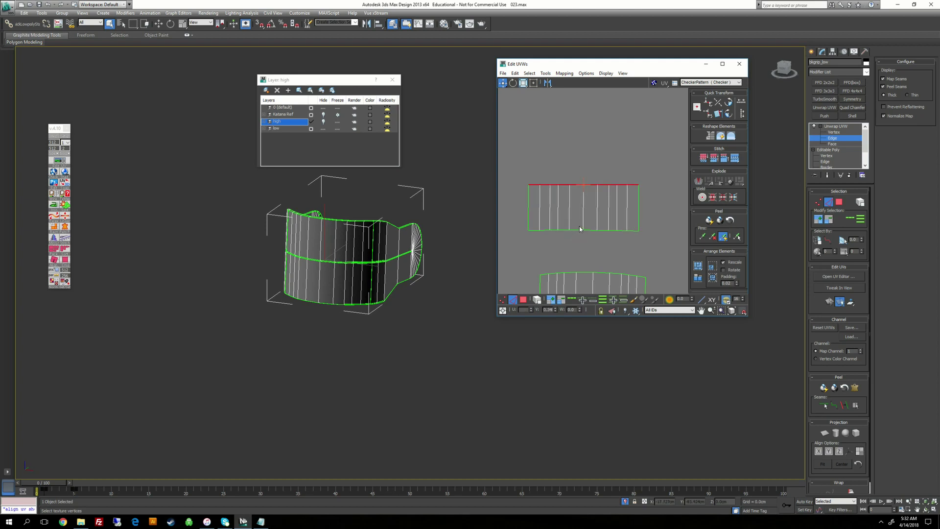
pyautogui.click(578, 229)
# Straighten the cross edges of the joined rectangular shell vertically one after another, from one short side to the other.
pyautogui.click(529, 214)
pyautogui.press('v')
pyautogui.click(540, 205)
pyautogui.press('v')
pyautogui.click(550, 204)
pyautogui.press('v')
pyautogui.click(558, 204)
pyautogui.click(570, 202)
pyautogui.press('v')
pyautogui.click(583, 202)
pyautogui.press('v')
pyautogui.click(598, 203)
pyautogui.press('v')
pyautogui.click(609, 201)
pyautogui.press('v')
pyautogui.click(618, 202)
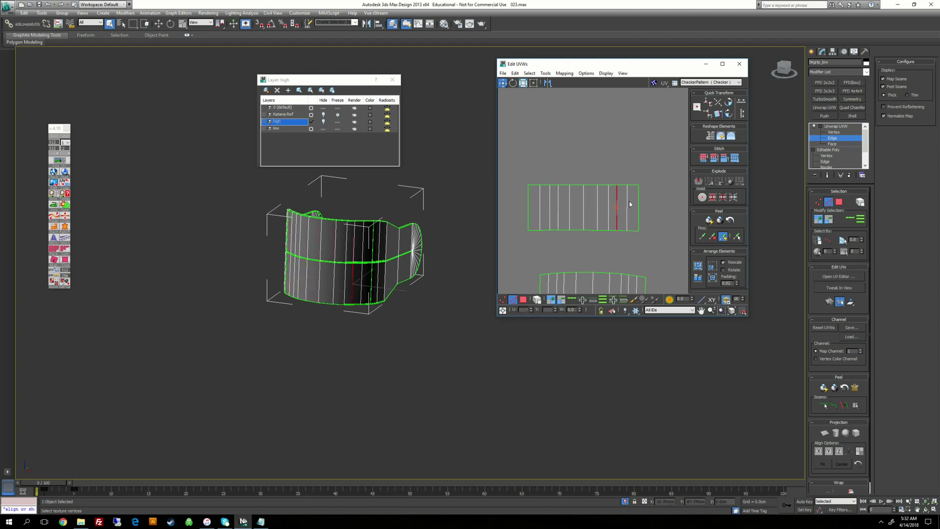
pyautogui.press('v')
pyautogui.click(628, 201)
pyautogui.press('v')
pyautogui.click(638, 203)
pyautogui.press('v')
# Straighten the cross edges and both short sides of the curved rectangular shell vertically.
pyautogui.moveTo(647, 245); pyautogui.dragTo(627, 140, button='middle')
pyautogui.press('v')
pyautogui.moveTo(531, 189); pyautogui.dragTo(576, 187)
pyautogui.press('v')
pyautogui.press('v')
pyautogui.press('v')
pyautogui.moveTo(575, 185); pyautogui.dragTo(640, 188)
pyautogui.press('v')
pyautogui.press('v')
pyautogui.press('v')
pyautogui.press('v')
pyautogui.press('v')
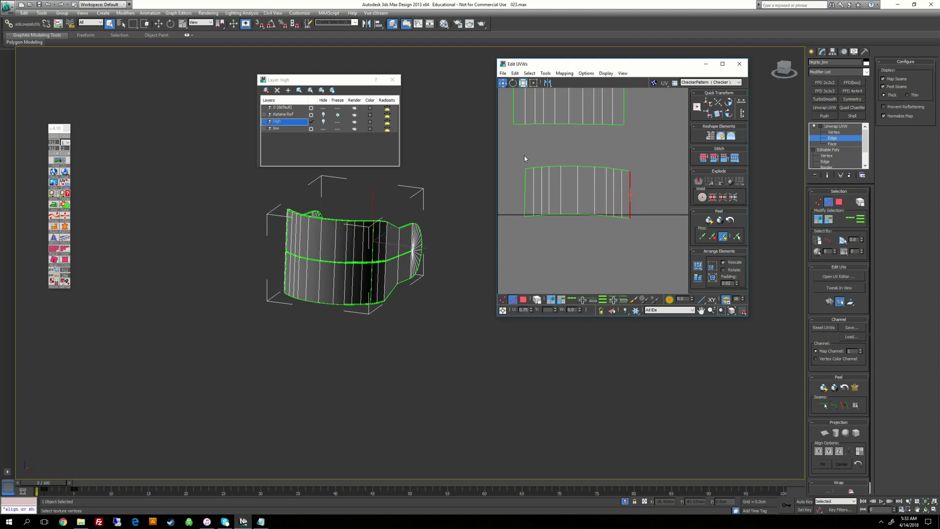
# Straighten the upper and lower borders of the curved rectangular shell horizontally, each as its own edge selection.
pyautogui.moveTo(522, 156); pyautogui.dragTo(658, 208)
pyautogui.click(514, 195)
pyautogui.moveTo(532, 198); pyautogui.dragTo(533, 198)
pyautogui.moveTo(514, 155); pyautogui.dragTo(650, 191)
pyautogui.keyDown('alt'); pyautogui.moveTo(657, 243); pyautogui.dragTo(498, 192); pyautogui.keyUp('alt')
pyautogui.press('h')
pyautogui.moveTo(653, 237); pyautogui.dragTo(492, 192)
pyautogui.keyDown('alt'); pyautogui.moveTo(514, 154); pyautogui.dragTo(651, 185); pyautogui.keyUp('alt')
pyautogui.press('h')
# Straighten the lower border of the joined rectangular shell horizontally and clear the selection.
pyautogui.moveTo(578, 155); pyautogui.dragTo(585, 205, button='middle')
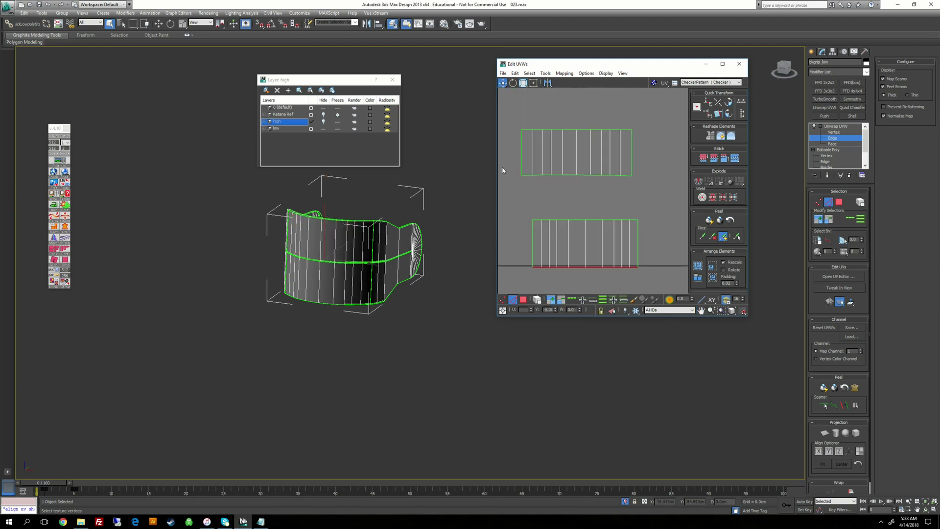
pyautogui.moveTo(502, 171); pyautogui.dragTo(501, 169)
pyautogui.keyDown('alt'); pyautogui.moveTo(511, 138); pyautogui.dragTo(650, 165); pyautogui.keyUp('alt')
pyautogui.press('h')
pyautogui.click(632, 195)
# Align the lower fan-shaped shell squarely by the upper segment of its flat end edge.
pyautogui.scroll(-5, 641, 213)
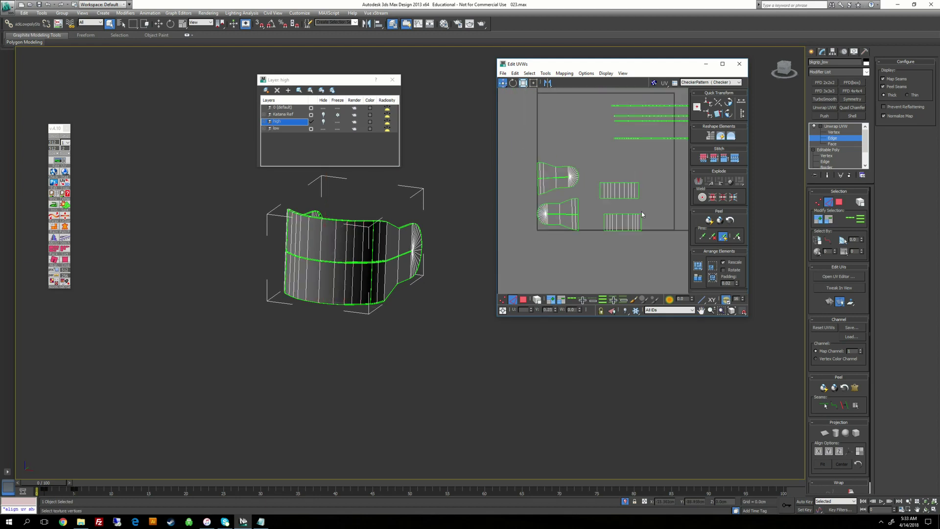
pyautogui.scroll(4, 621, 195)
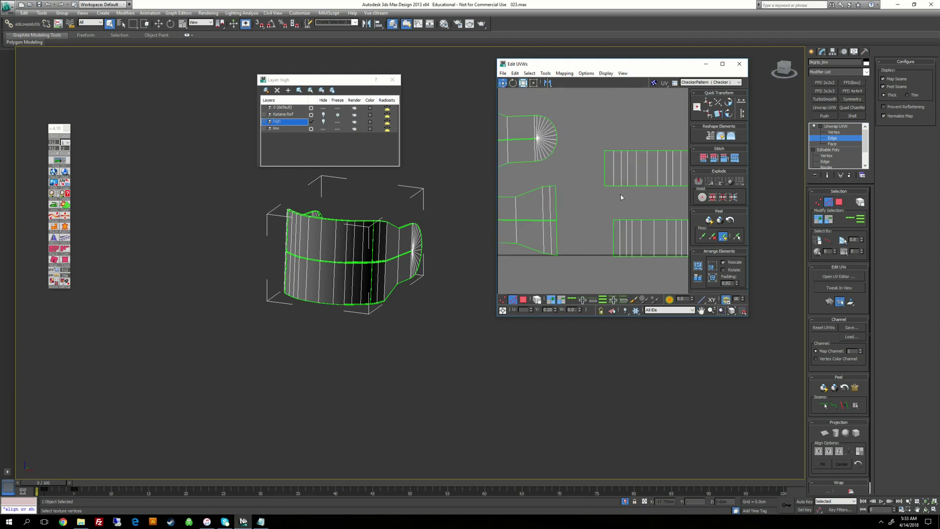
pyautogui.click(554, 202)
pyautogui.scroll(3, 563, 234)
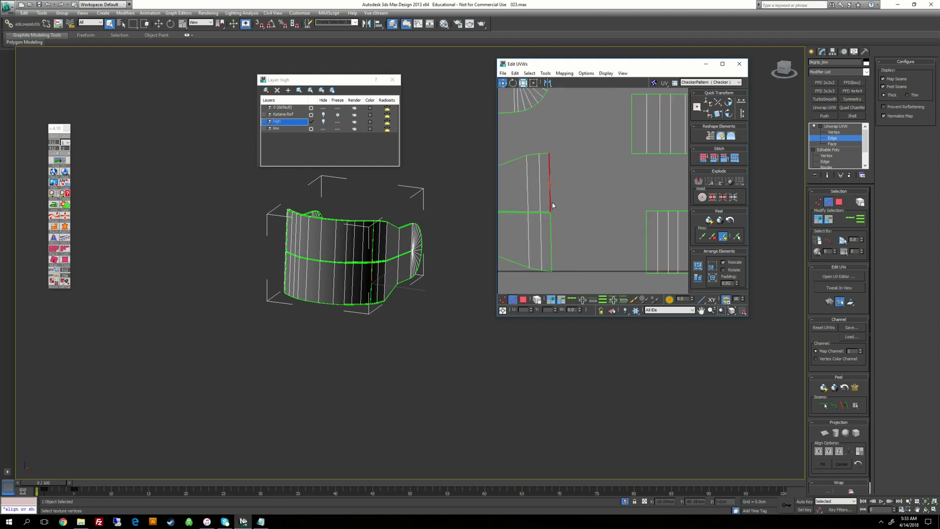
pyautogui.click(55, 266)
pyautogui.hotkey('ctrl', 'z')
pyautogui.click(575, 229)
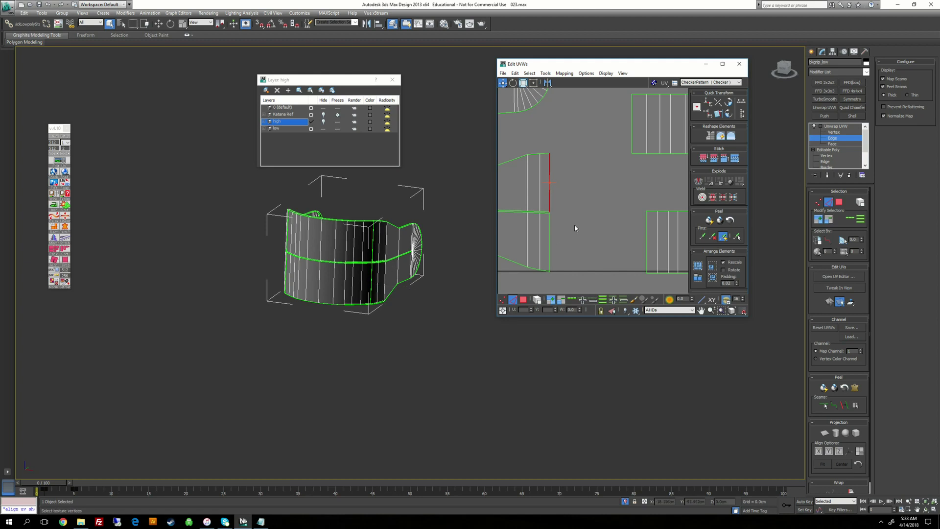
# Align the upper fan-shaped shell squarely by a segment of its flat end edge.
pyautogui.moveTo(554, 190); pyautogui.dragTo(592, 222, button='middle')
pyautogui.scroll(-2, 593, 223)
pyautogui.moveTo(549, 171); pyautogui.dragTo(628, 192, button='middle')
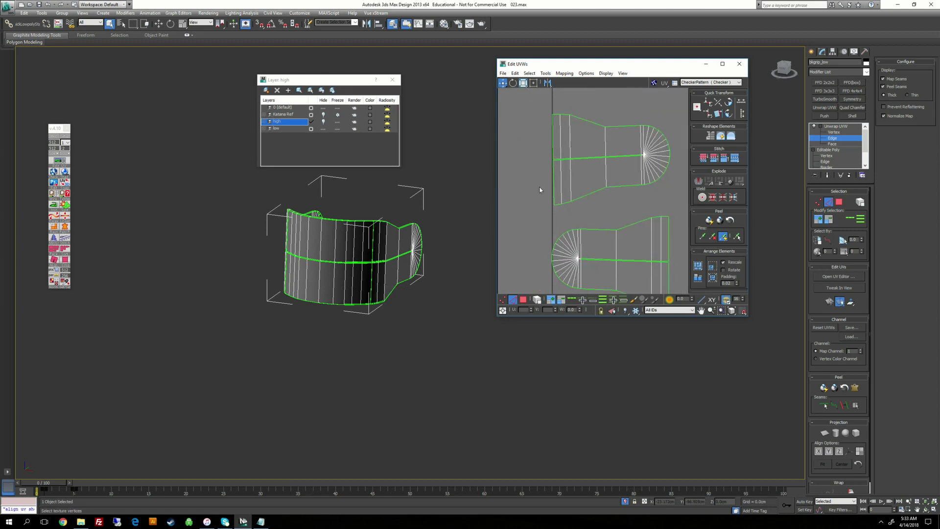
pyautogui.moveTo(558, 189); pyautogui.dragTo(556, 190)
pyautogui.press('h')
pyautogui.hotkey('ctrl', 'z')
pyautogui.click(54, 260)
pyautogui.click(608, 200)
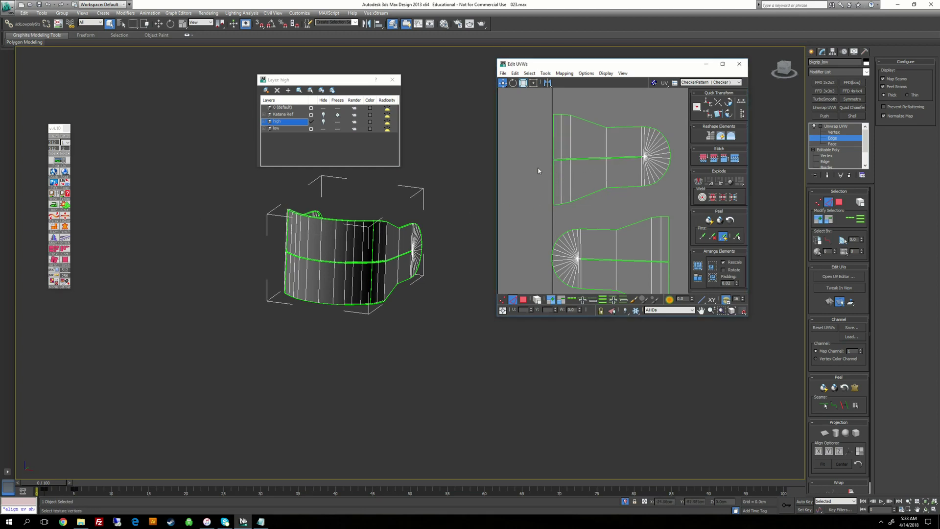
# Straighten both segments of the flat end edge vertically on each of the two fan-shaped shells.
pyautogui.click(552, 178)
pyautogui.keyDown('ctrl'); pyautogui.moveTo(556, 139); pyautogui.dragTo(557, 144); pyautogui.keyUp('ctrl')
pyautogui.click(669, 240)
pyautogui.moveTo(668, 246); pyautogui.dragTo(621, 188, button='middle')
pyautogui.keyDown('ctrl'); pyautogui.moveTo(629, 217); pyautogui.dragTo(617, 226); pyautogui.keyUp('ctrl')
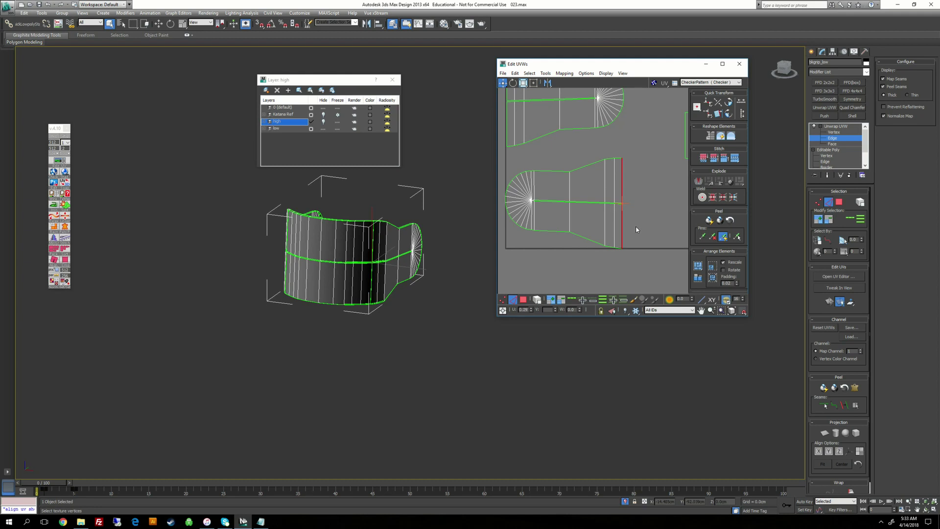
# Display the CheckerPattern texture on the band and examine the mapping for distortion on its outer and end surfaces.
pyautogui.scroll(-6, 630, 213)
pyautogui.moveTo(639, 190); pyautogui.dragTo(554, 190, button='middle')
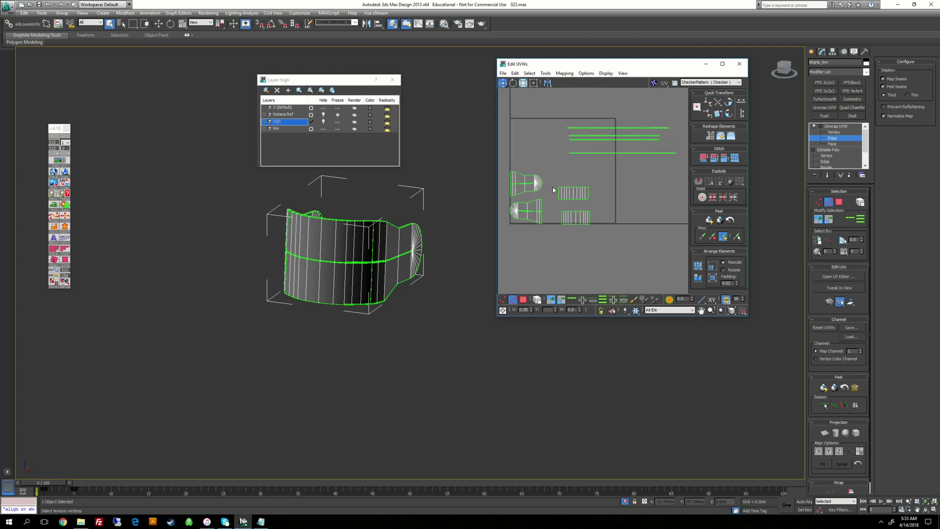
pyautogui.click(690, 82)
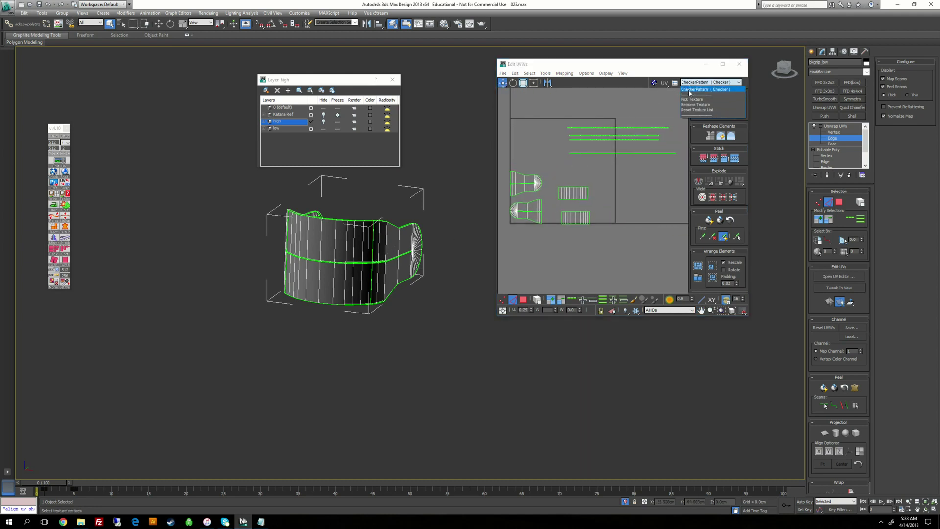
pyautogui.keyDown('alt'); pyautogui.moveTo(354, 240); pyautogui.dragTo(301, 287, button='middle'); pyautogui.keyUp('alt')
pyautogui.scroll(5, 391, 254)
pyautogui.moveTo(581, 220); pyautogui.dragTo(616, 244, button='middle')
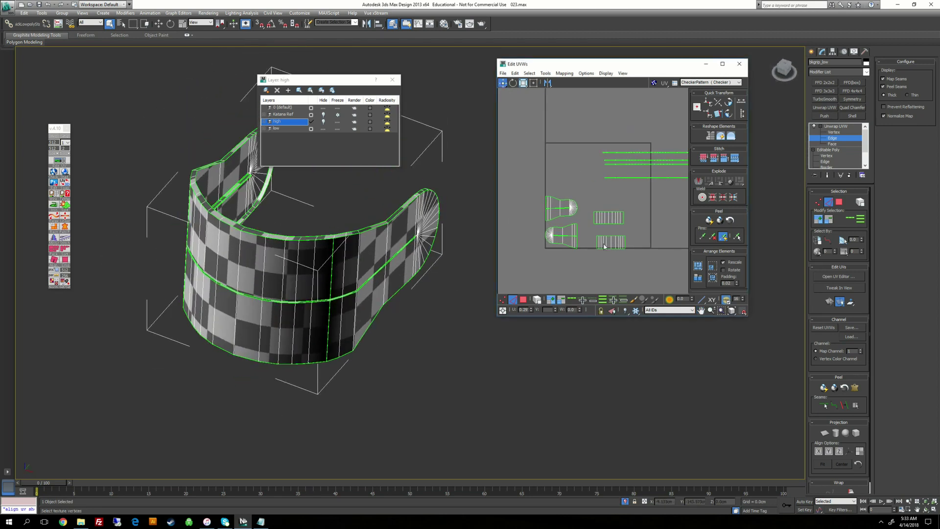
pyautogui.moveTo(619, 203); pyautogui.dragTo(570, 204, button='middle')
pyautogui.scroll(-2, 614, 193)
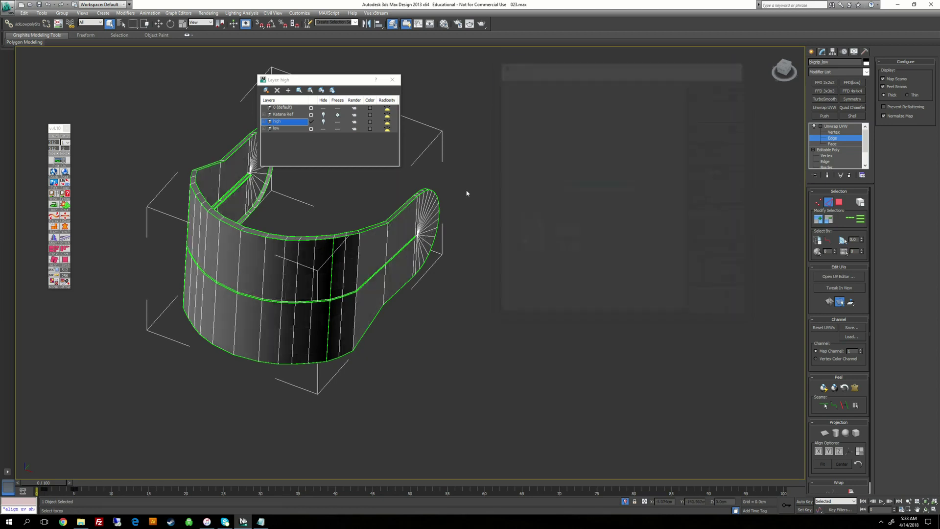
# Convert the unwrapped band to an Editable Poly and bring back the hidden katana parts.
pyautogui.rightClick(471, 189)
pyautogui.moveTo(504, 258)
pyautogui.click(573, 265)
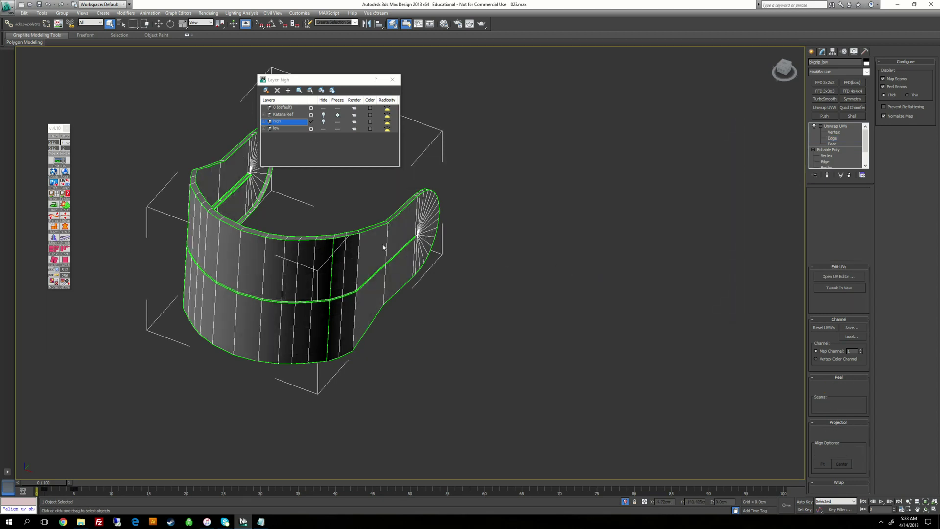
pyautogui.keyDown('alt'); pyautogui.moveTo(384, 248); pyautogui.dragTo(490, 172, button='middle'); pyautogui.keyUp('alt')
pyautogui.rightClick(480, 204)
pyautogui.click(500, 148)
# Examine the whole katana and scabbard, focusing on the handle, guard and end band from several angles.
pyautogui.scroll(-4, 496, 208)
pyautogui.keyDown('alt'); pyautogui.moveTo(703, 238); pyautogui.dragTo(588, 255, button='middle'); pyautogui.keyUp('alt')
pyautogui.scroll(-4, 686, 259)
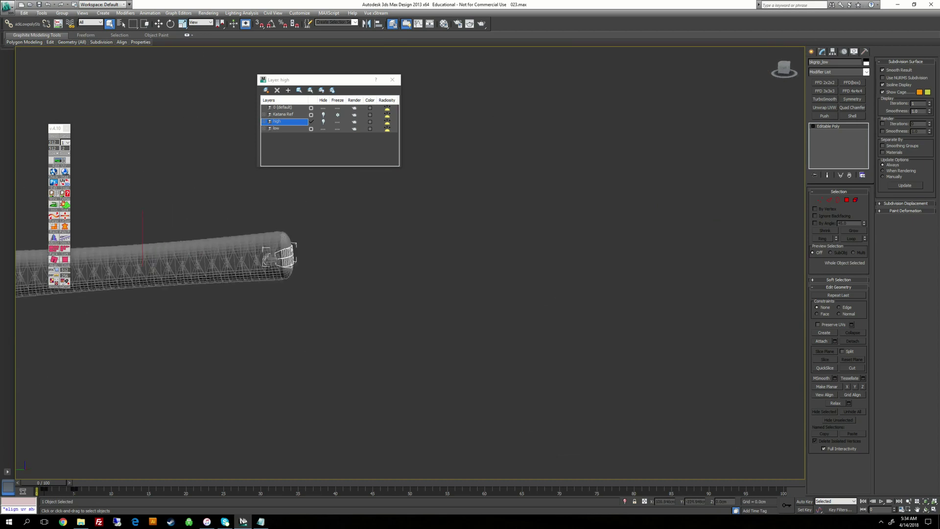
pyautogui.moveTo(308, 264); pyautogui.dragTo(613, 273, button='middle')
pyautogui.scroll(-4, 612, 273)
pyautogui.moveTo(198, 237); pyautogui.dragTo(337, 233, button='middle')
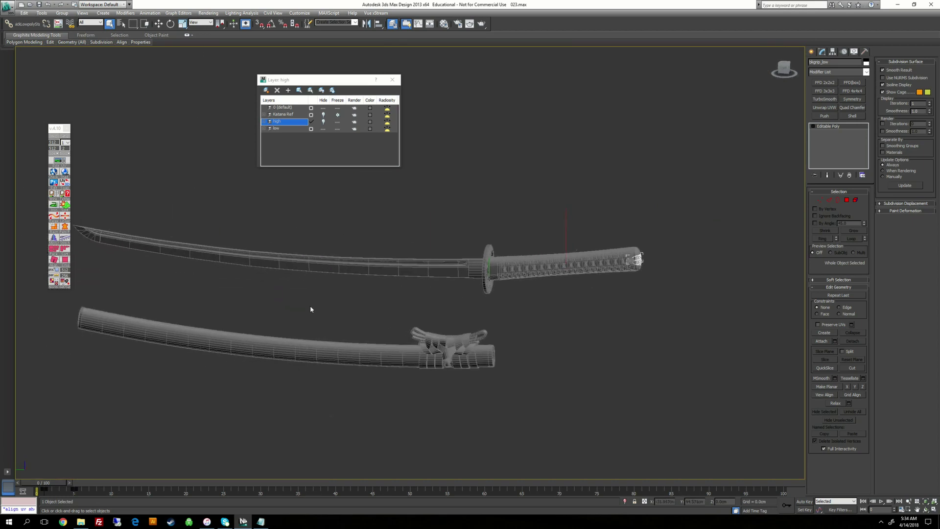
pyautogui.moveTo(636, 274); pyautogui.dragTo(502, 264, button='middle')
pyautogui.scroll(5, 502, 265)
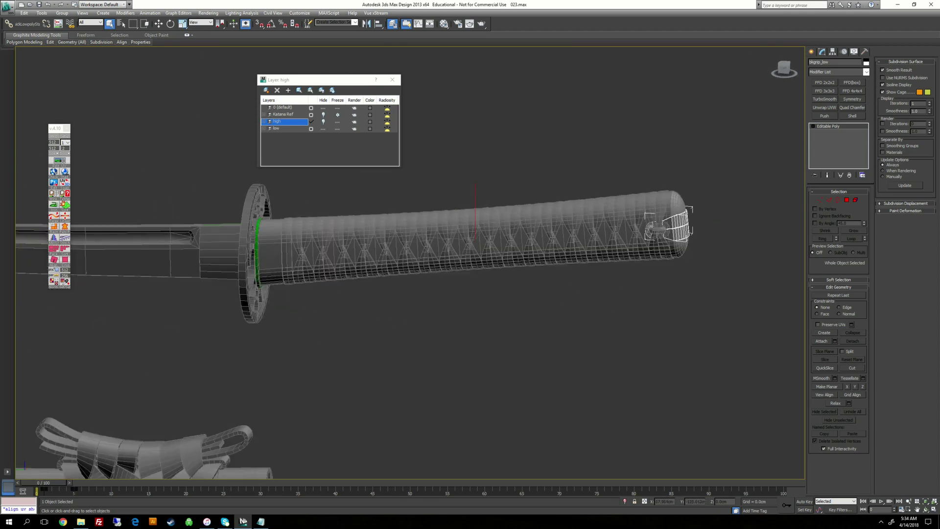
pyautogui.scroll(-3, 410, 263)
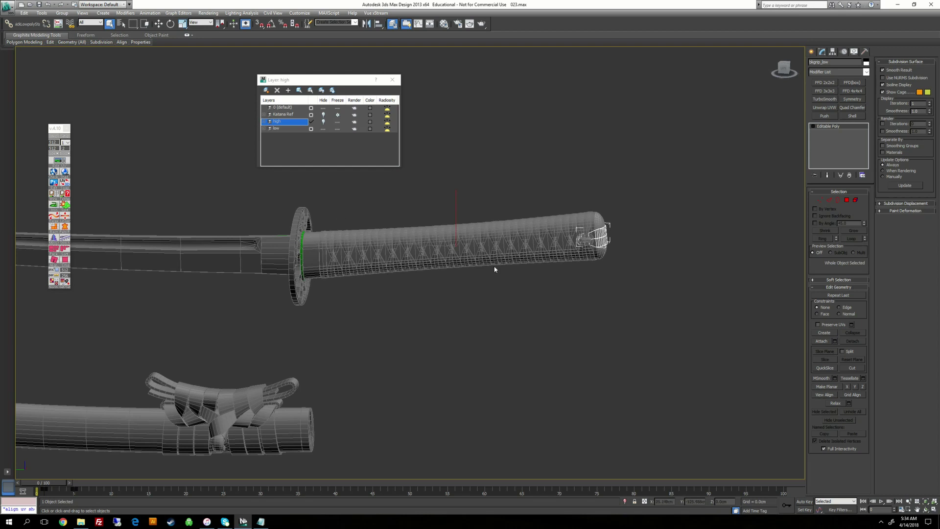
pyautogui.keyDown('alt'); pyautogui.moveTo(495, 269); pyautogui.dragTo(453, 441, button='middle'); pyautogui.keyUp('alt')
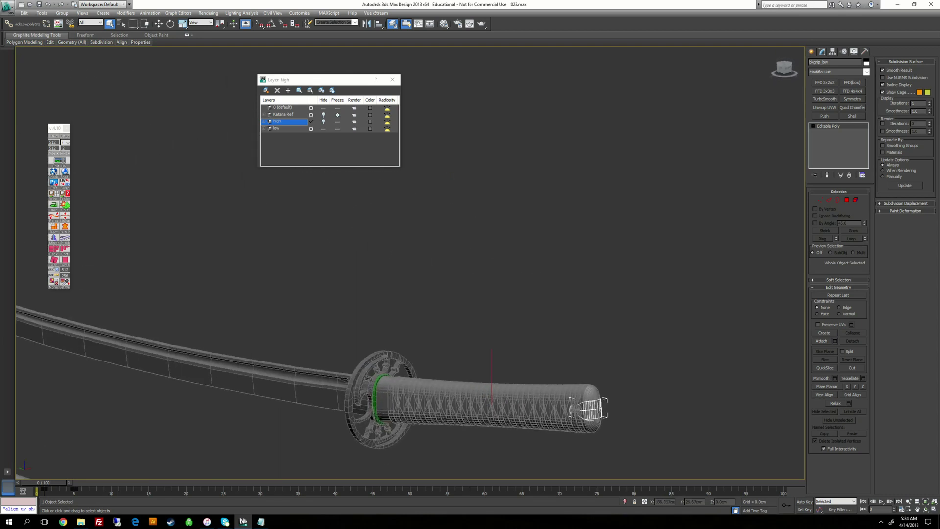
pyautogui.keyDown('alt'); pyautogui.moveTo(420, 375); pyautogui.dragTo(420, 264, button='middle'); pyautogui.keyUp('alt')
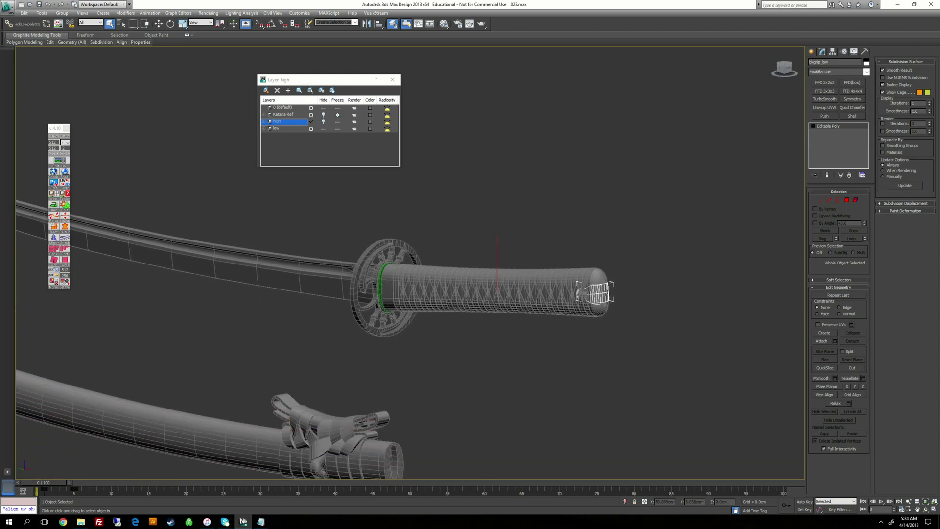
pyautogui.scroll(-3, 416, 264)
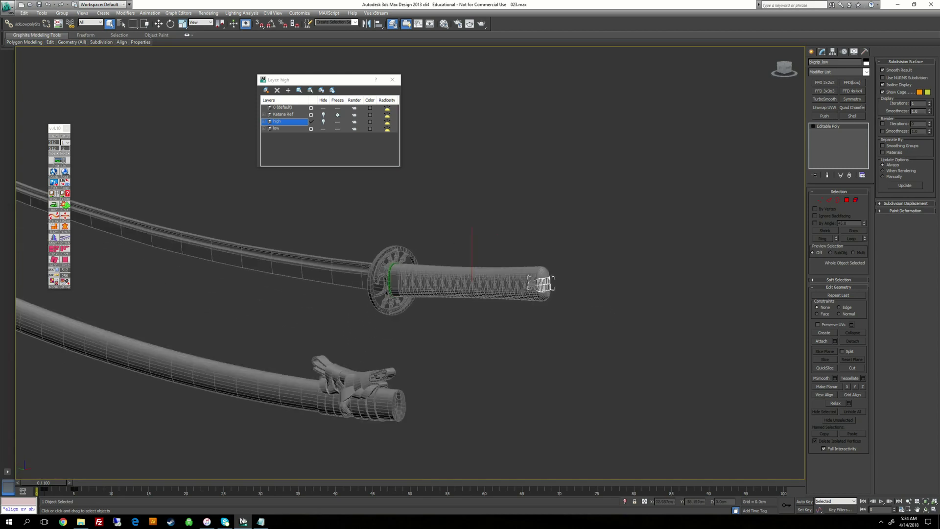